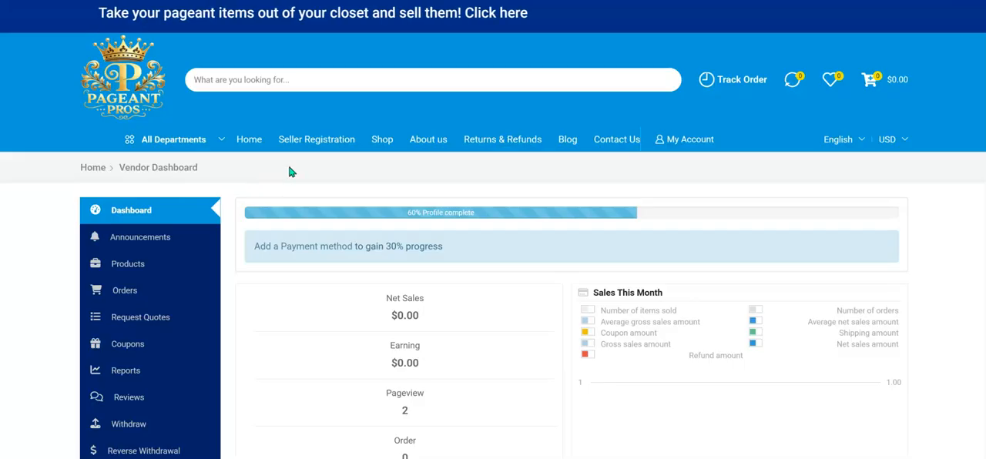
Open the vendor's product list and start adding a new product.
left_click(129, 268)
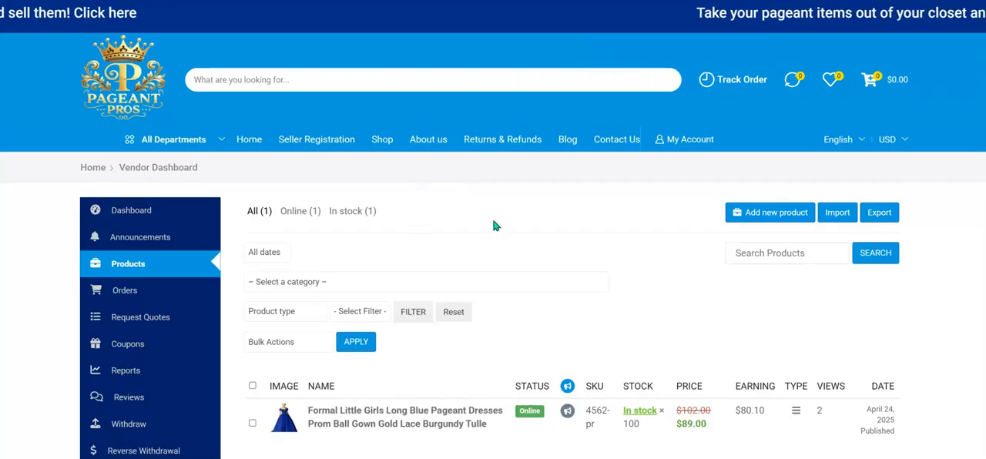
scroll(463, 223, "down", 1)
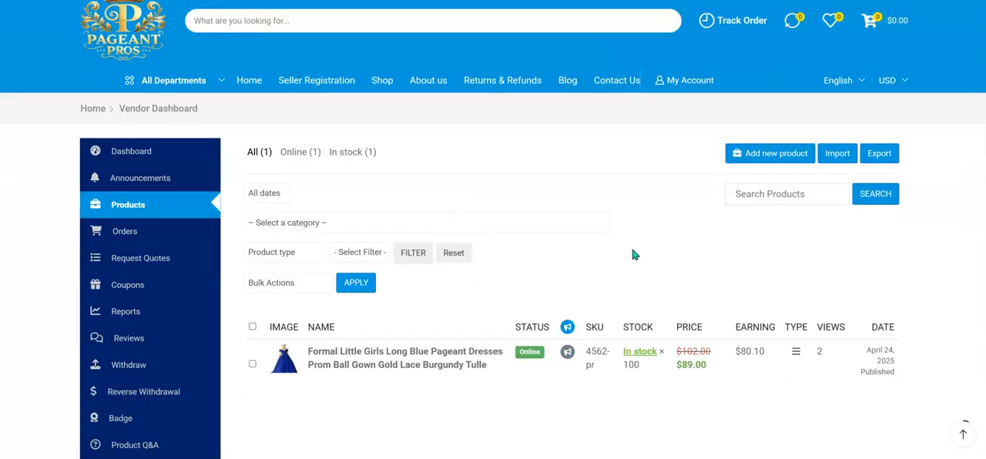
left_click(773, 155)
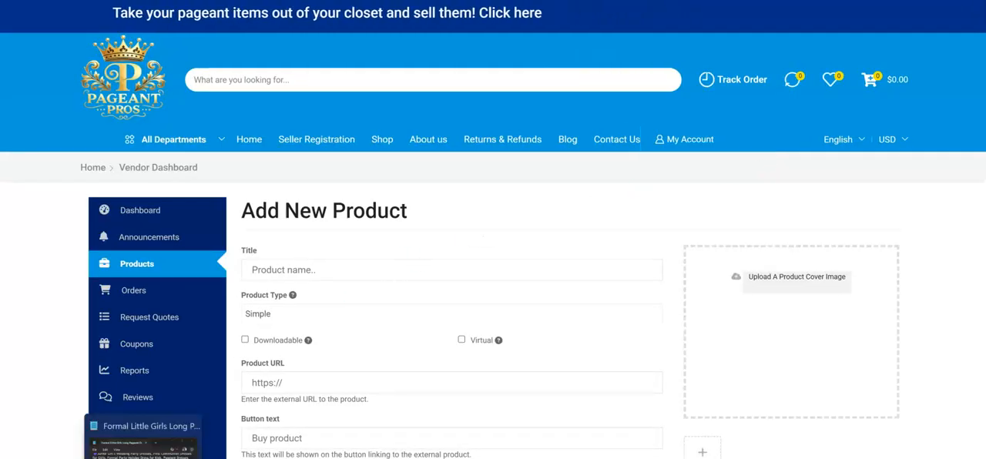
Copy "Formal Little Girls Long Pageant Dresses Prom Ball Gown Gold Lace Burgundy Tulle" from the text notes into the new product's title.
left_click(147, 457)
scroll(216, 84, "up", 8)
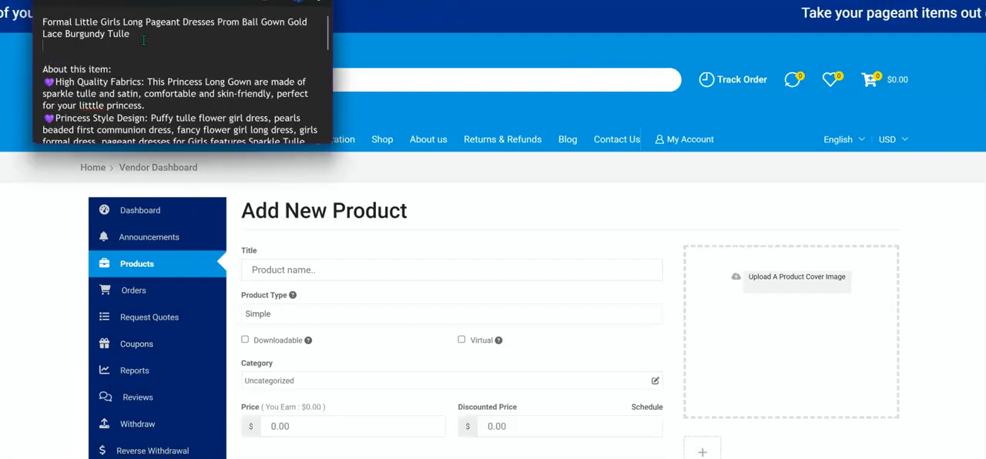
triple_click(70, 33)
right_click(70, 33)
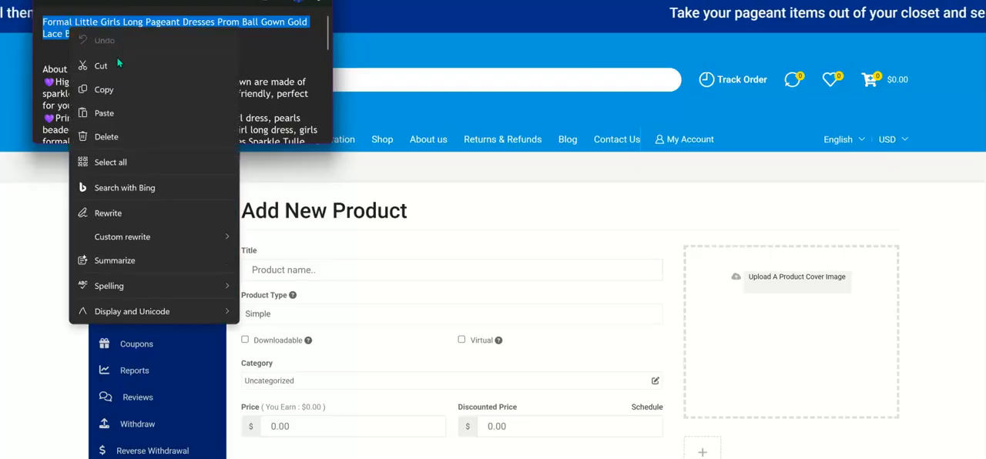
left_click(102, 89)
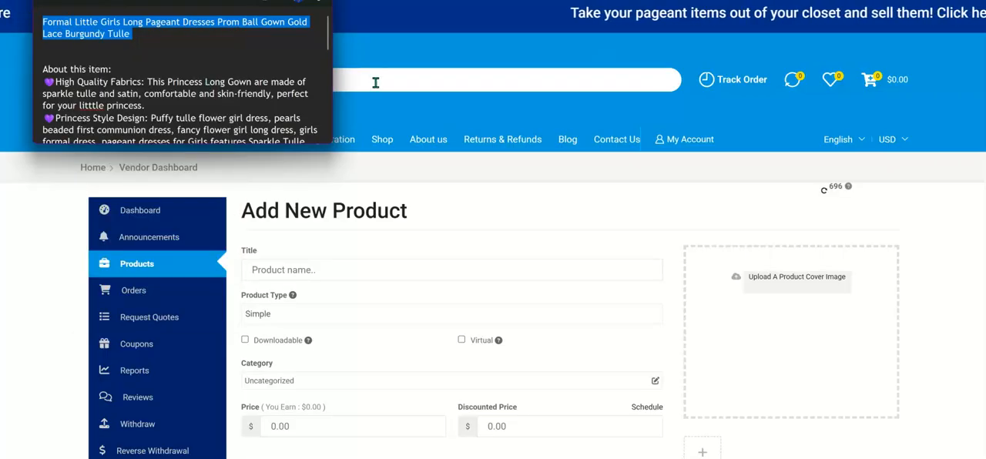
left_click(358, 278)
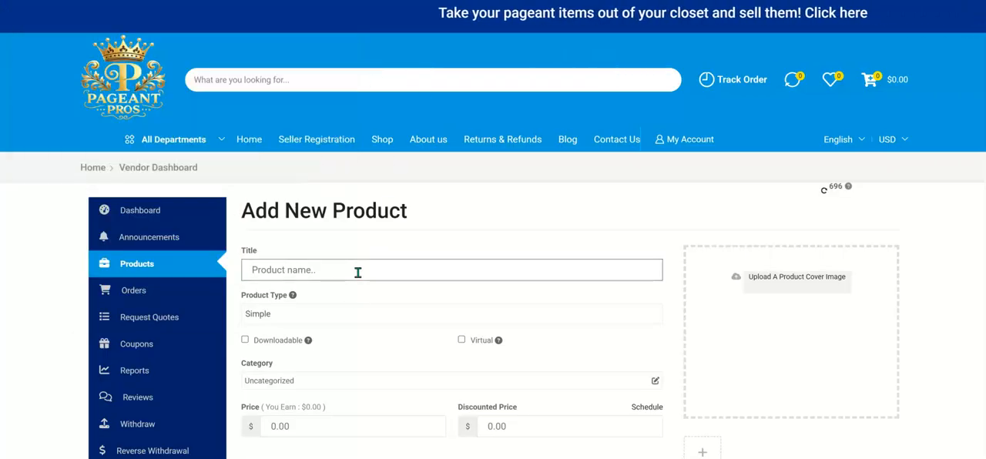
key("ctrl+v")
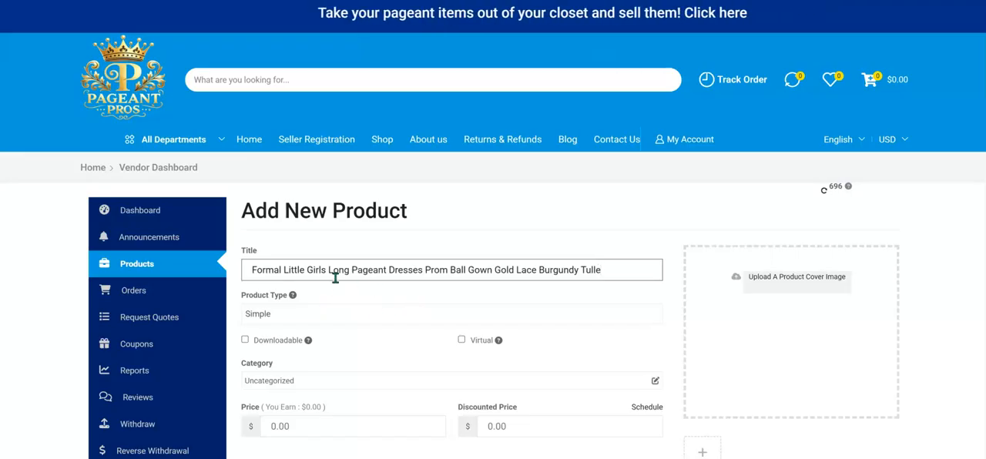
Insert "(variable)" after the word "Dresses" in the product title.
left_click(422, 272)
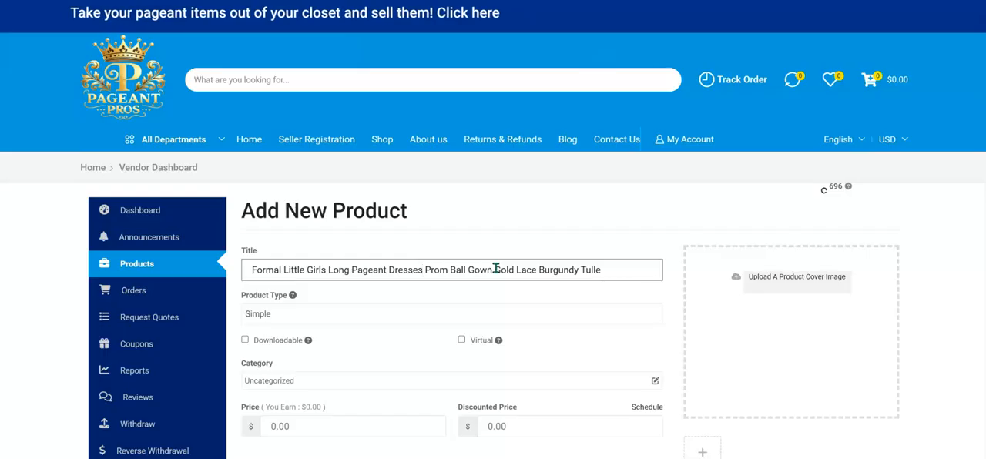
type("(va")
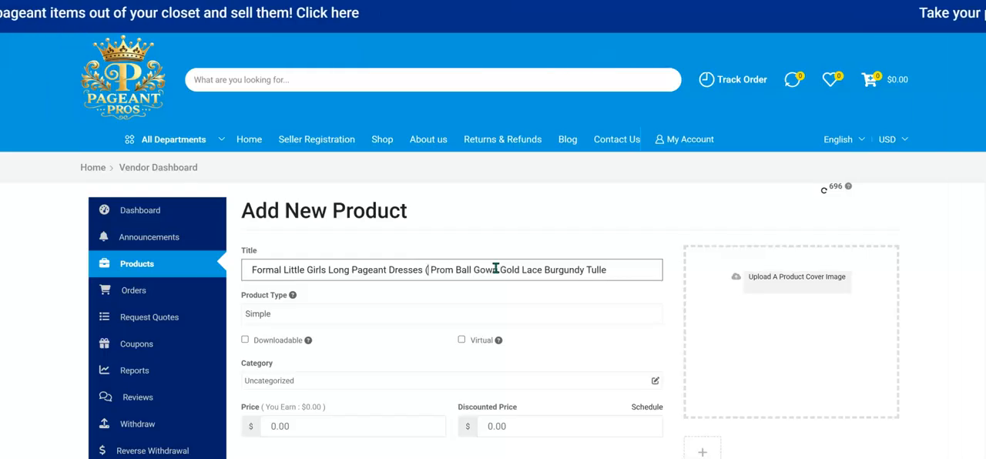
type("riable")
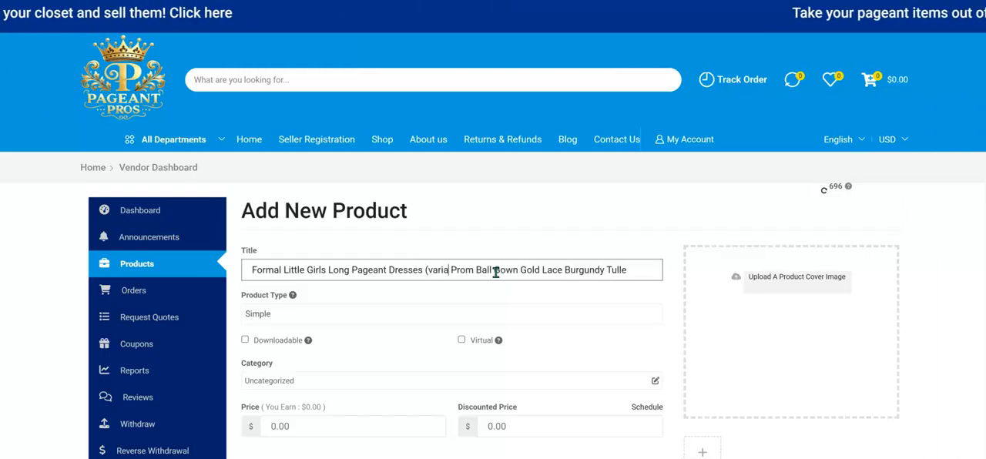
type(")")
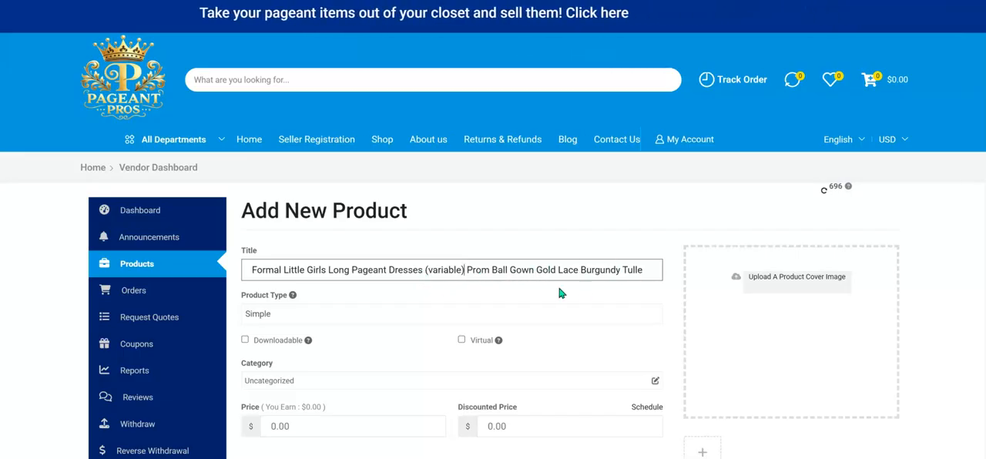
Set the new product's type to Variable.
scroll(517, 289, "down", 1)
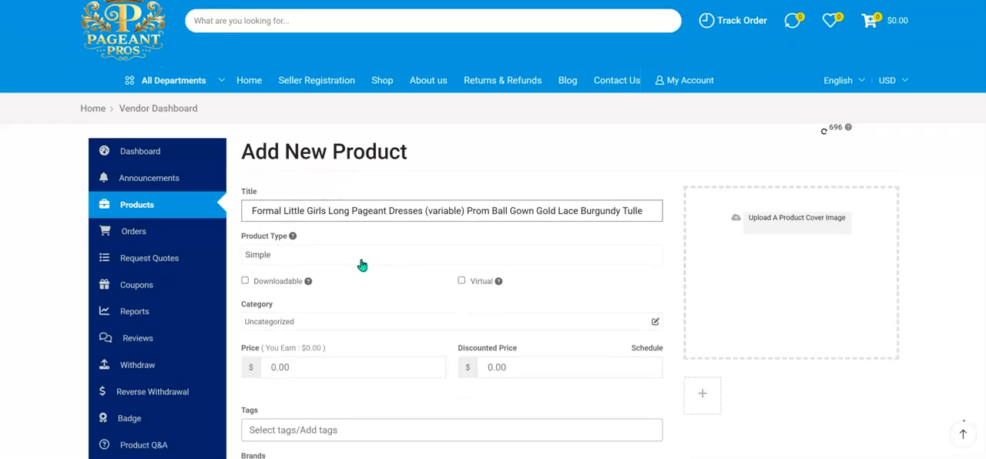
left_click(362, 265)
left_click(319, 291)
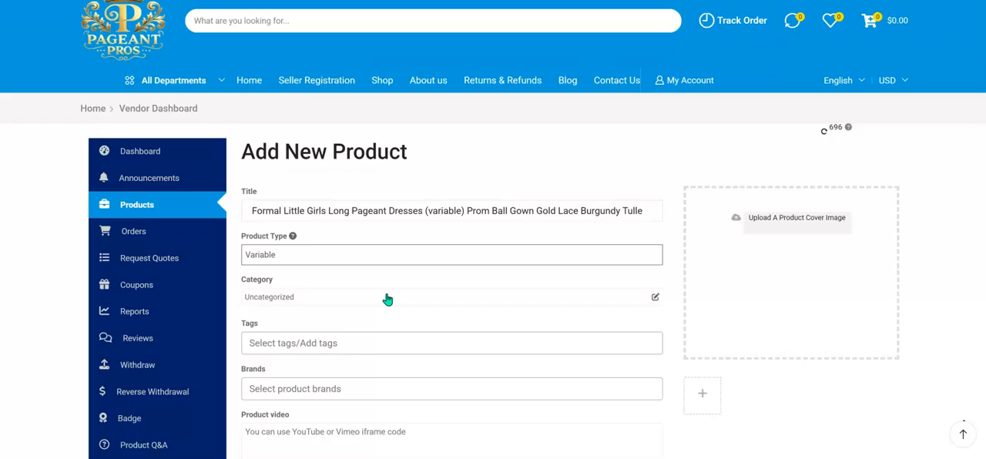
Set the product category to Evening Gowns under Junior Dresses in Pageant Junior (10-12).
scroll(387, 297, "down", 1)
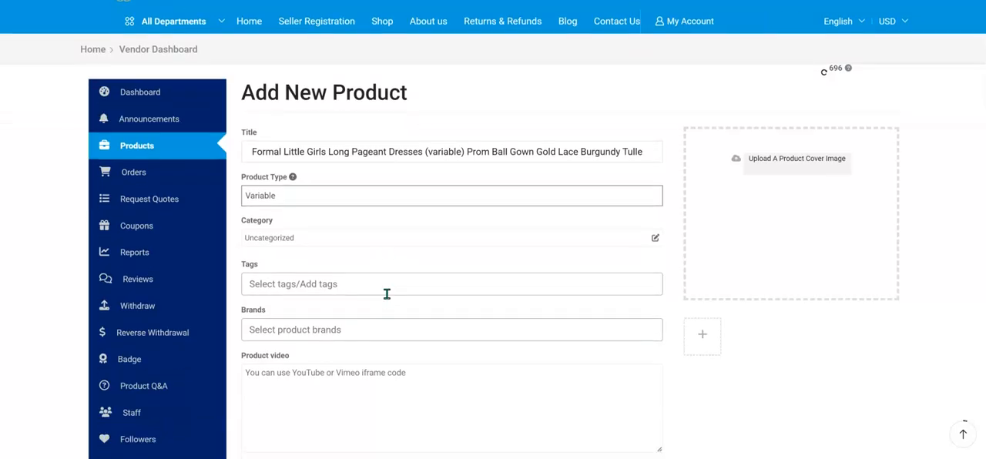
left_click(343, 245)
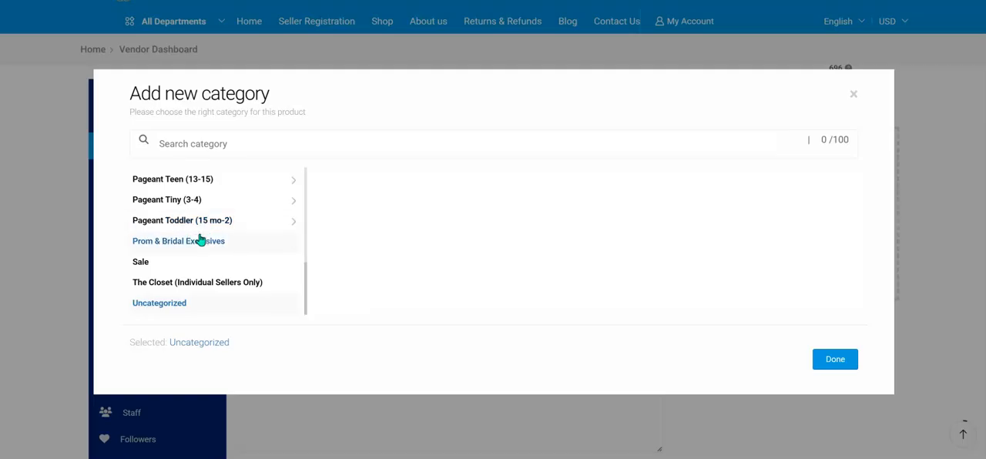
scroll(200, 240, "up", 3)
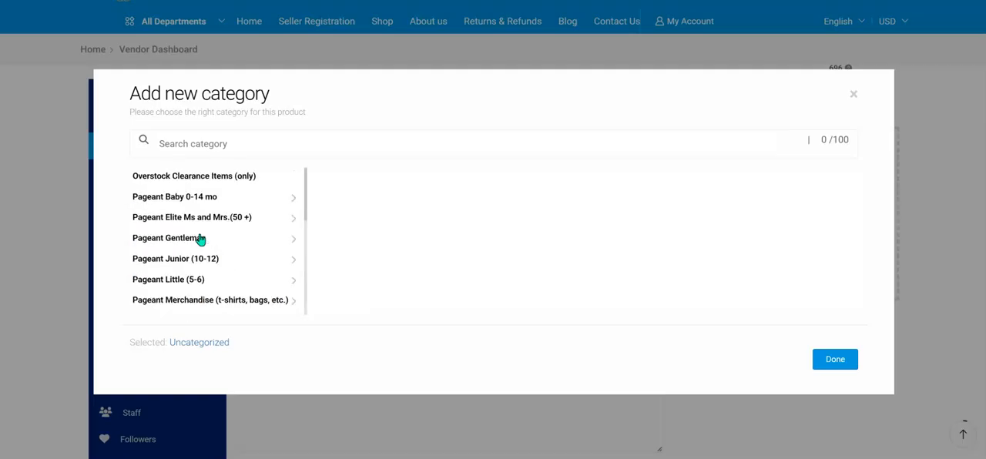
scroll(216, 198, "down", 1)
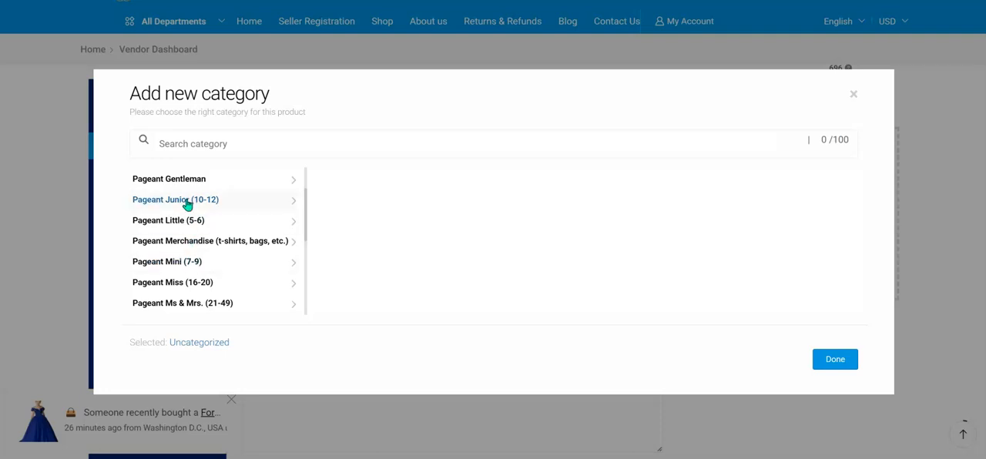
left_click(187, 202)
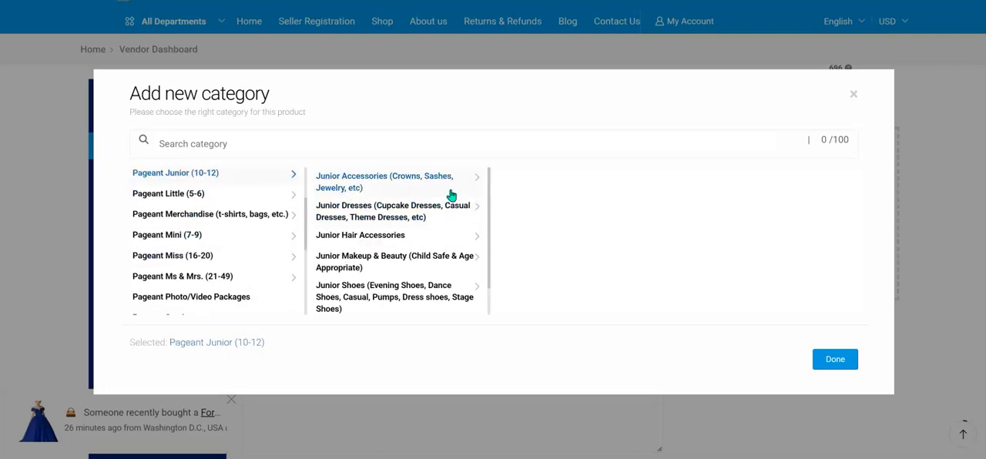
left_click(388, 209)
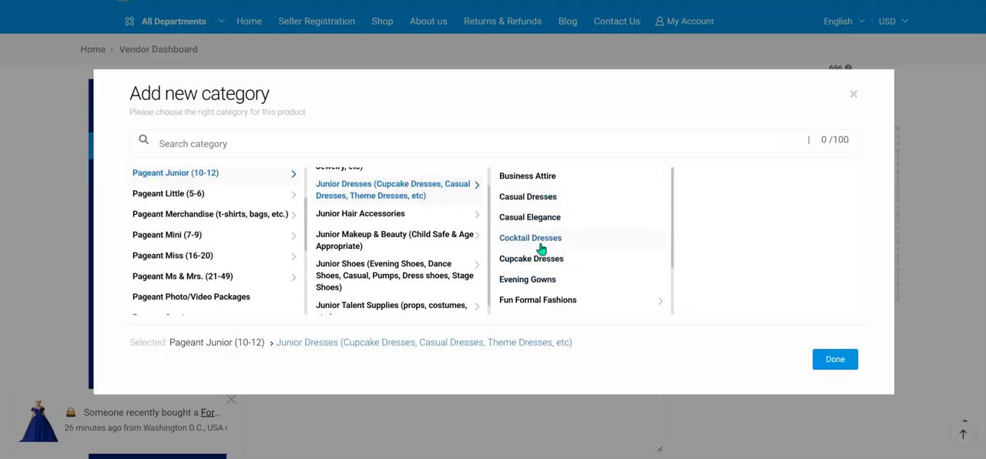
left_click(532, 282)
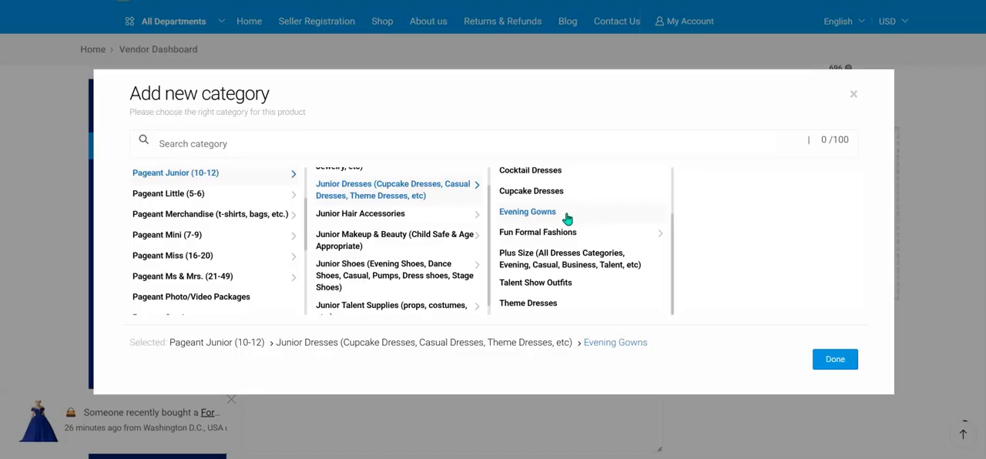
left_click(838, 366)
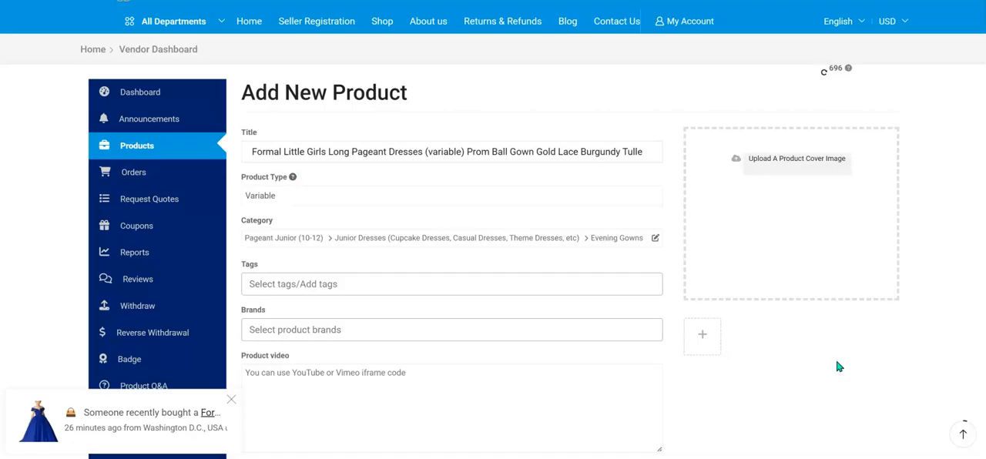
Add the tag "junior pageant dress" to the product.
left_click(424, 285)
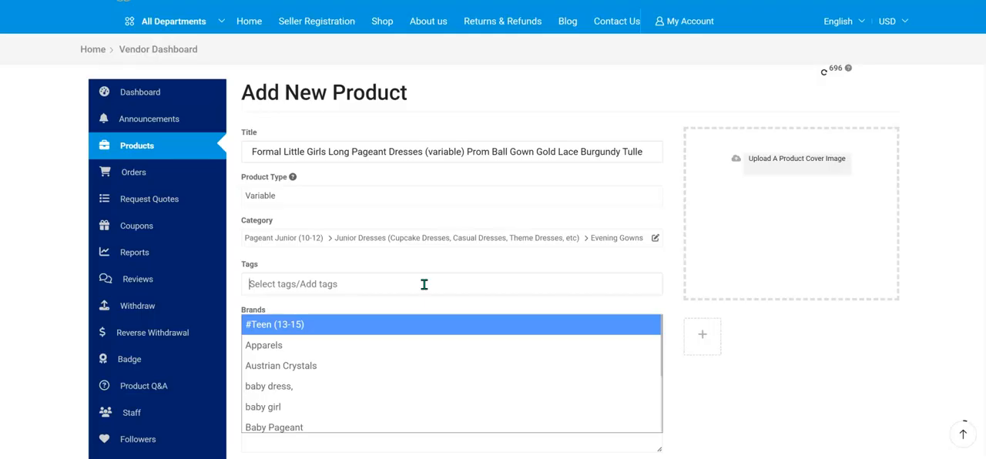
type("junior")
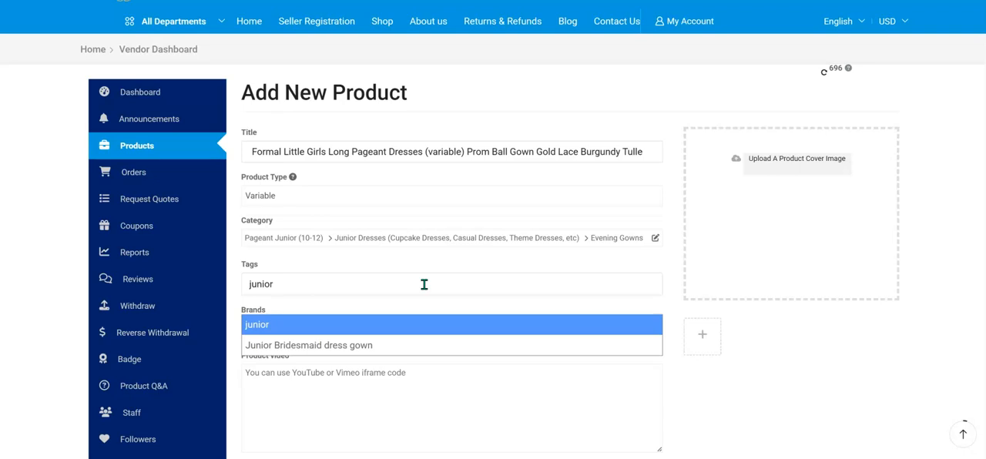
type(" pageant dress")
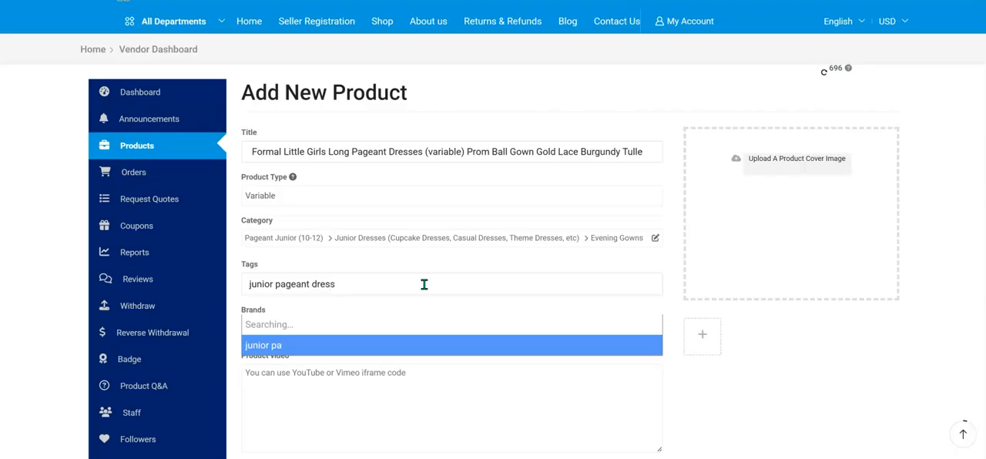
key("Return")
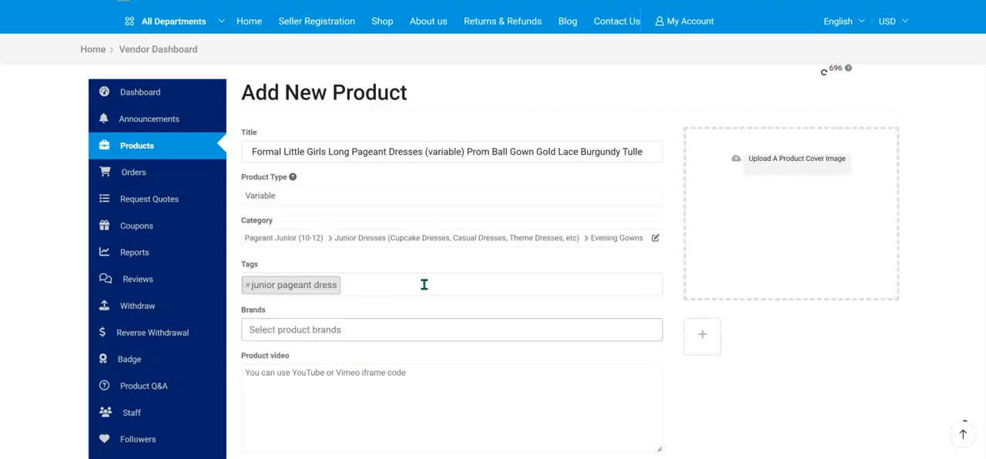
Add the tag "pageant dress little girls" to the product.
type("pageant dre")
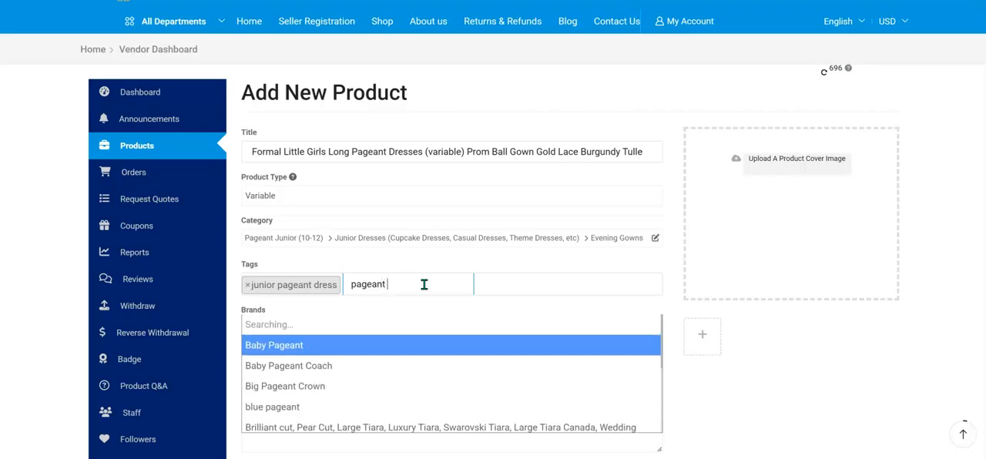
type("ss ")
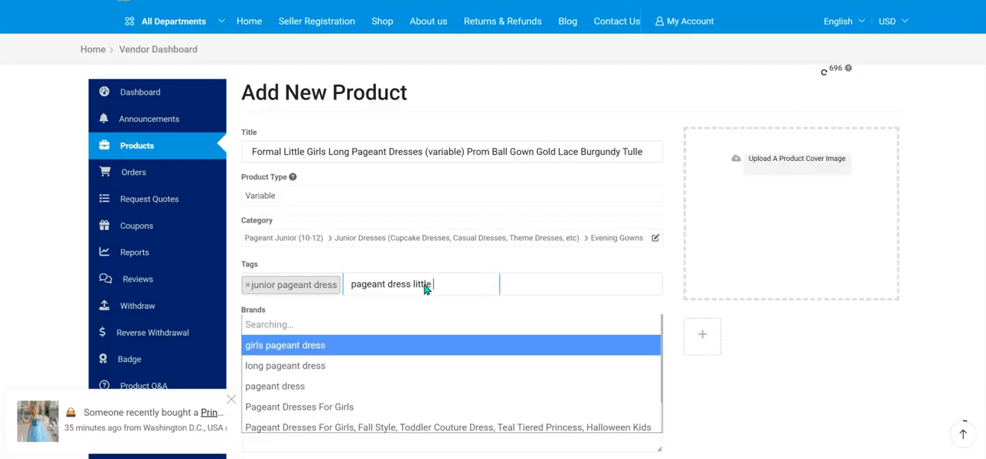
type("little gi")
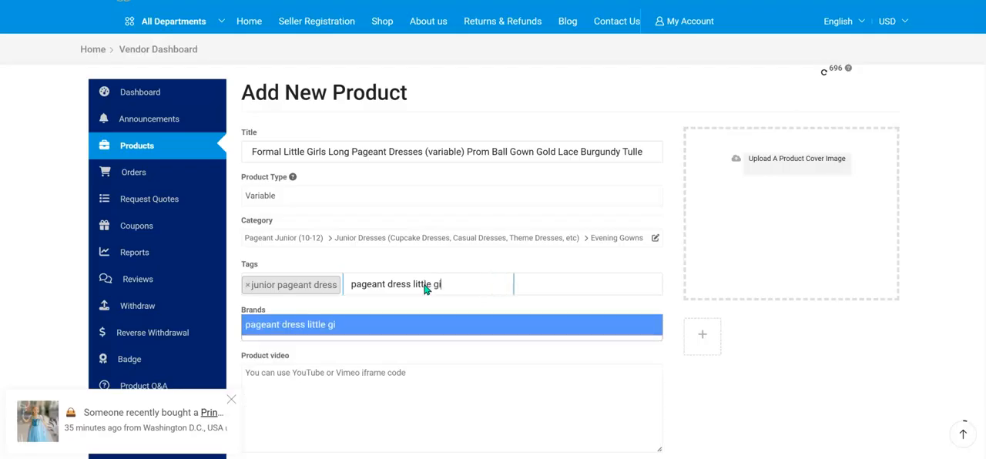
type("rls")
key("Return")
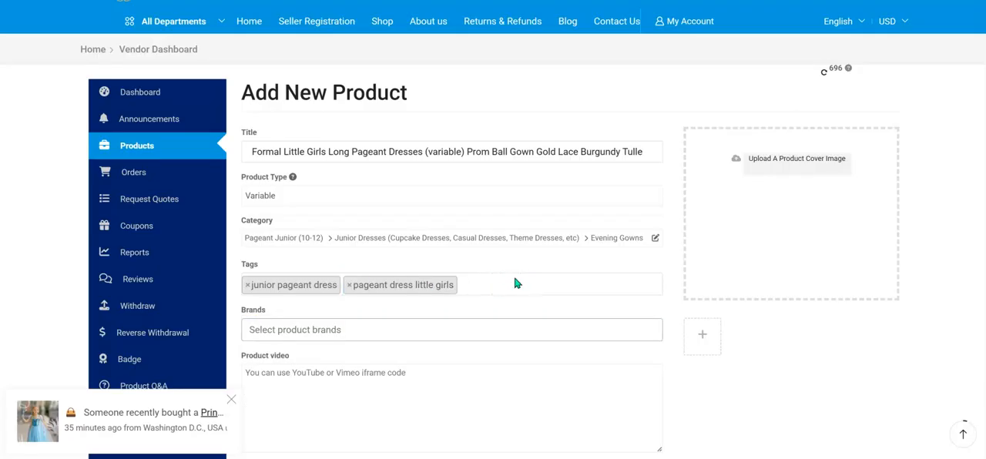
Add the tag "long pageant dress" to the product.
left_click(570, 287)
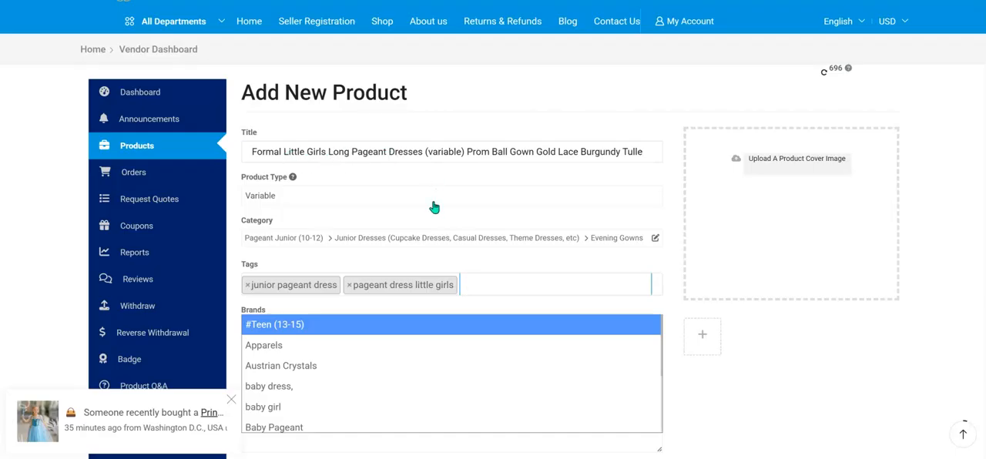
type("long pageant dress")
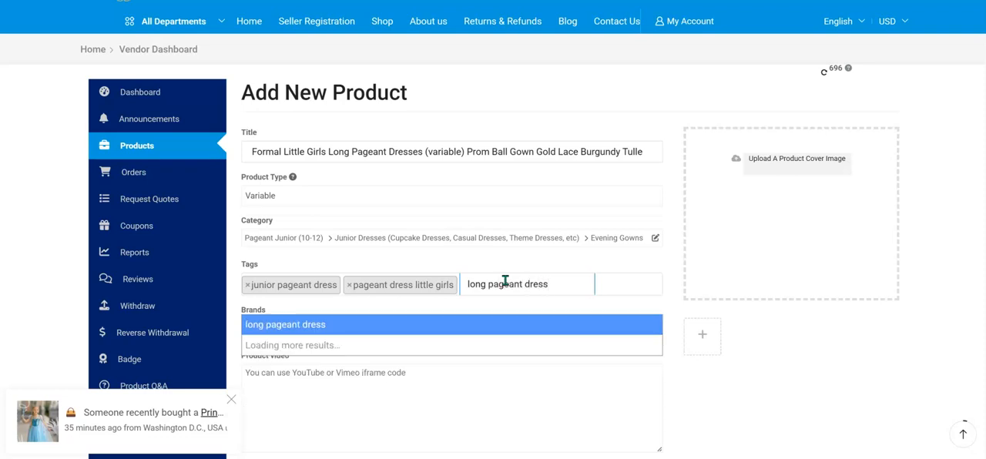
key("Return")
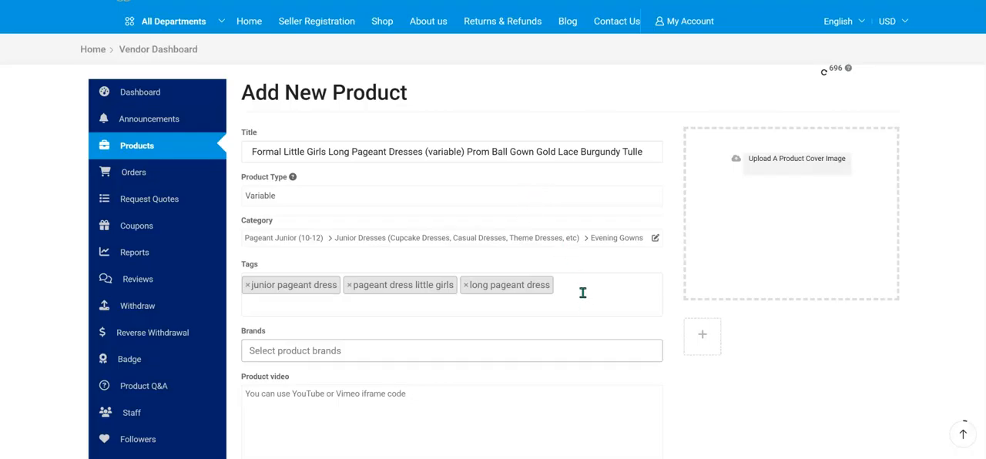
Add the tag "prom dress" to the product.
left_click(587, 288)
type("prom")
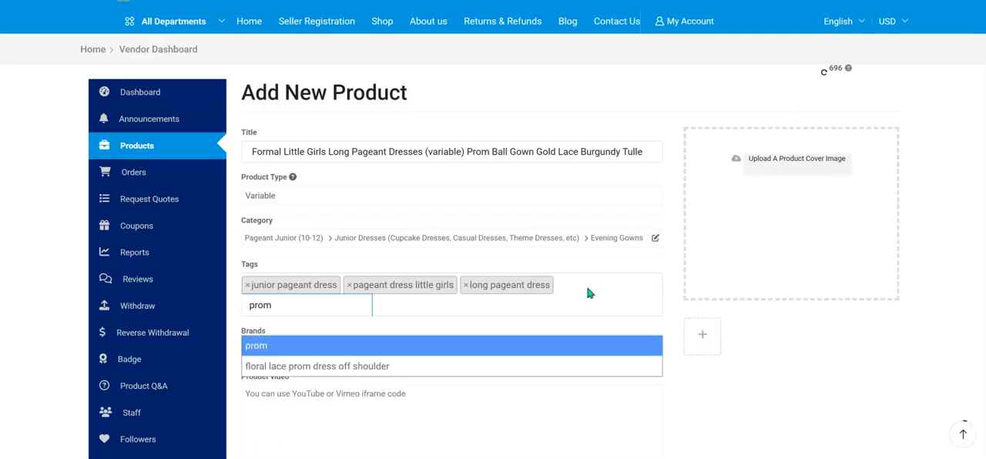
type(" dress")
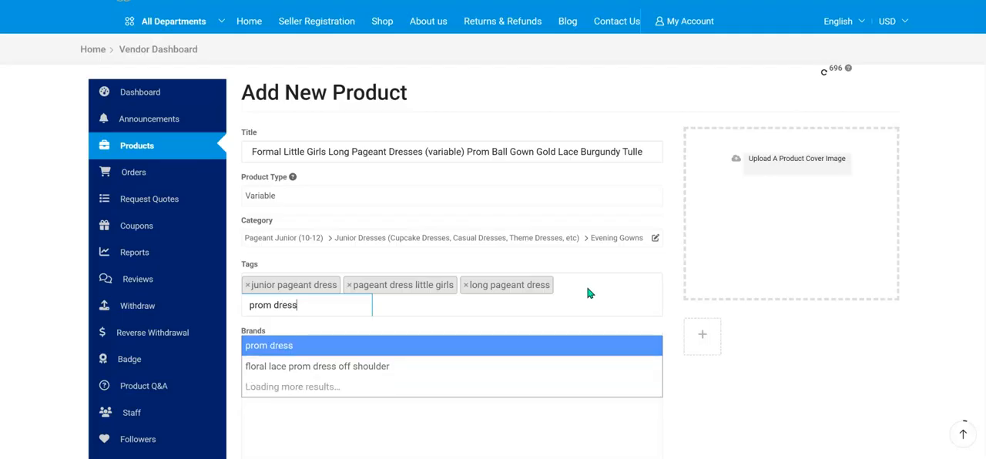
key("Return")
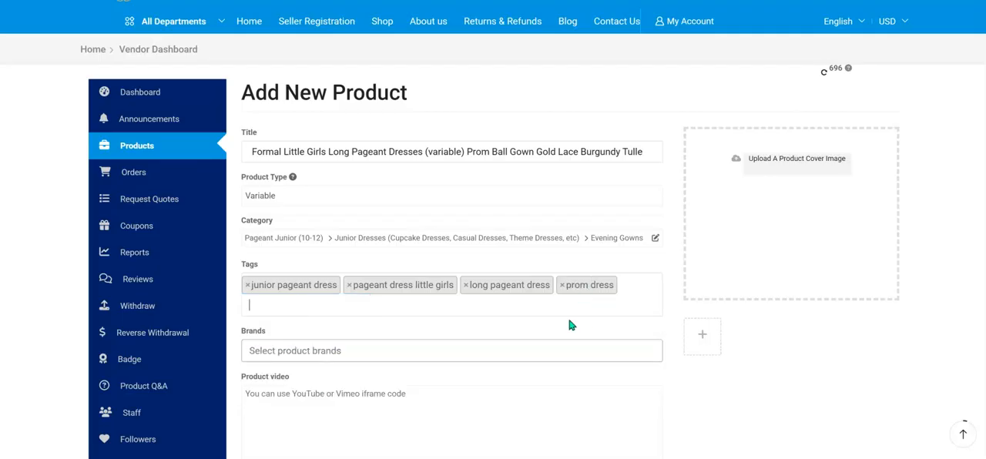
Add the tag "pink pageant gown" to the product.
left_click(635, 284)
type("p")
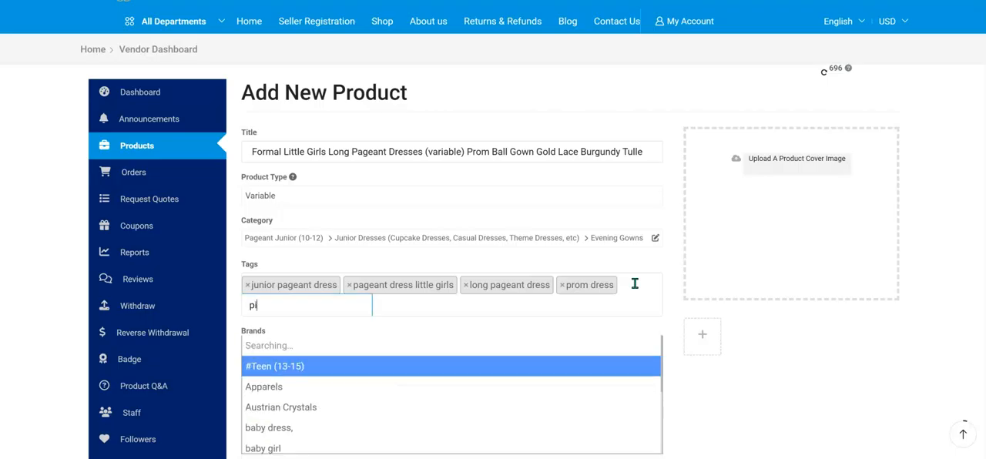
type("ink pageant ")
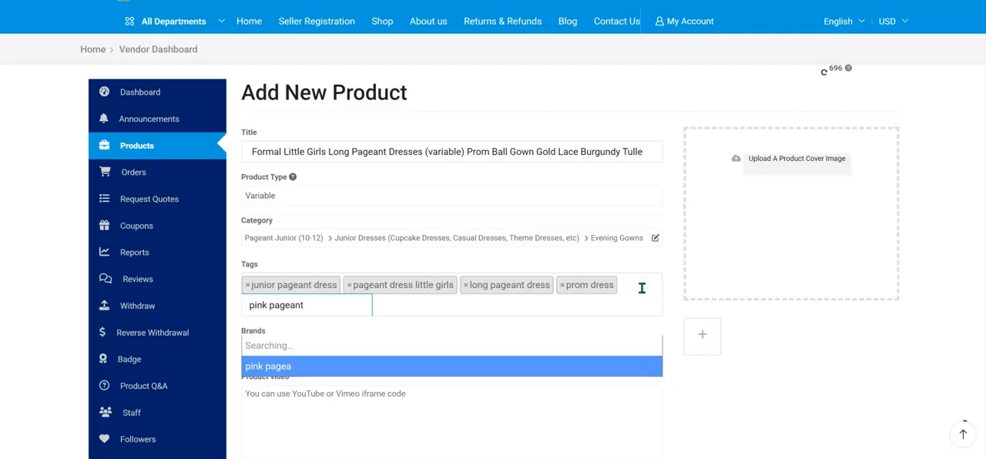
type("gown")
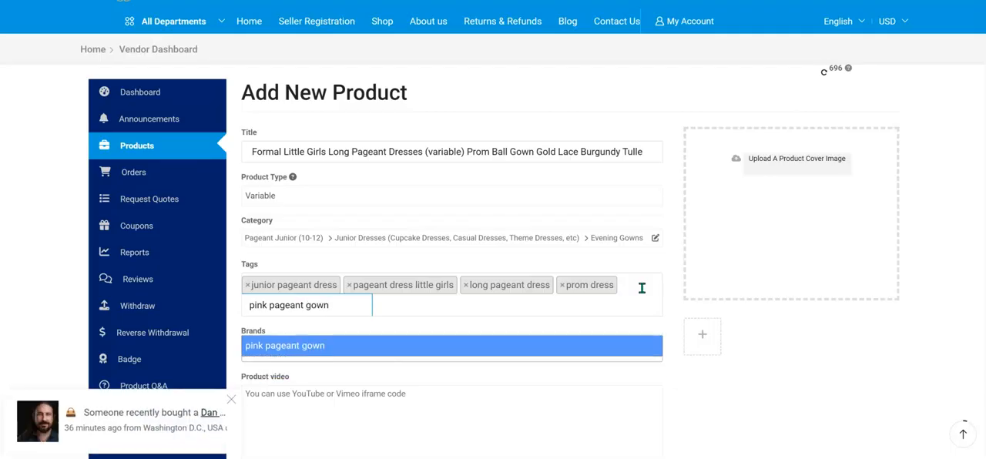
key("Return")
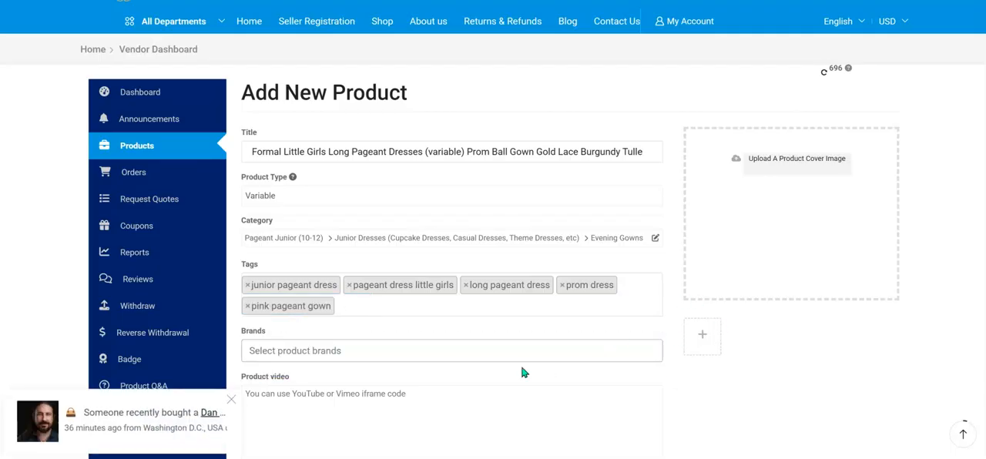
Dismiss the recent-purchase notification and look through the product notes for content to fill in below the tags.
scroll(521, 373, "down", 2)
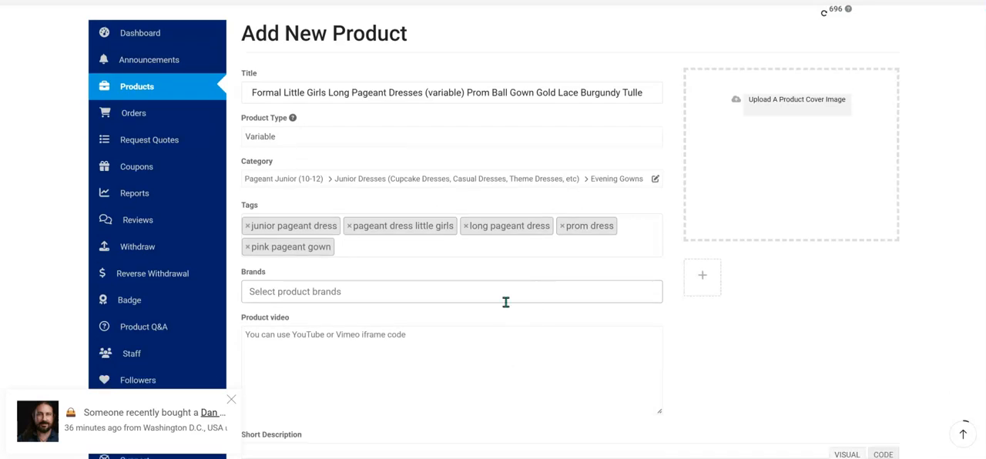
scroll(490, 292, "down", 2)
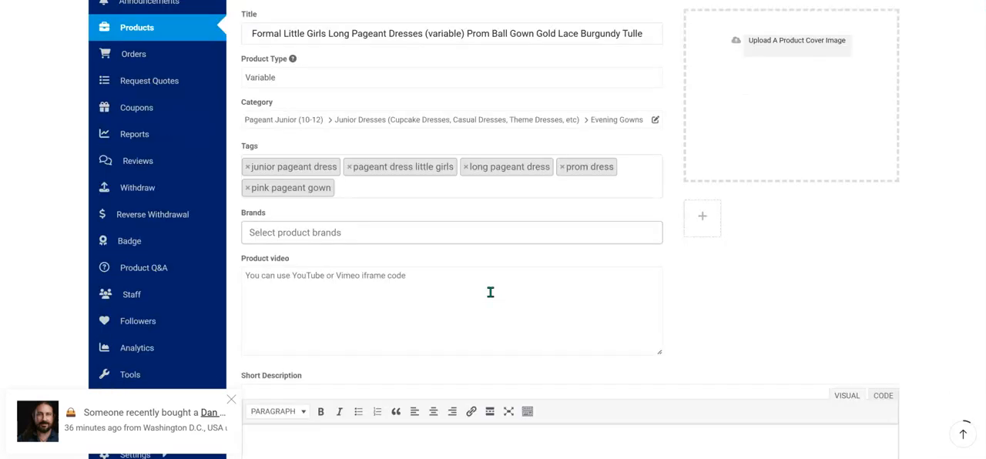
left_click(484, 293)
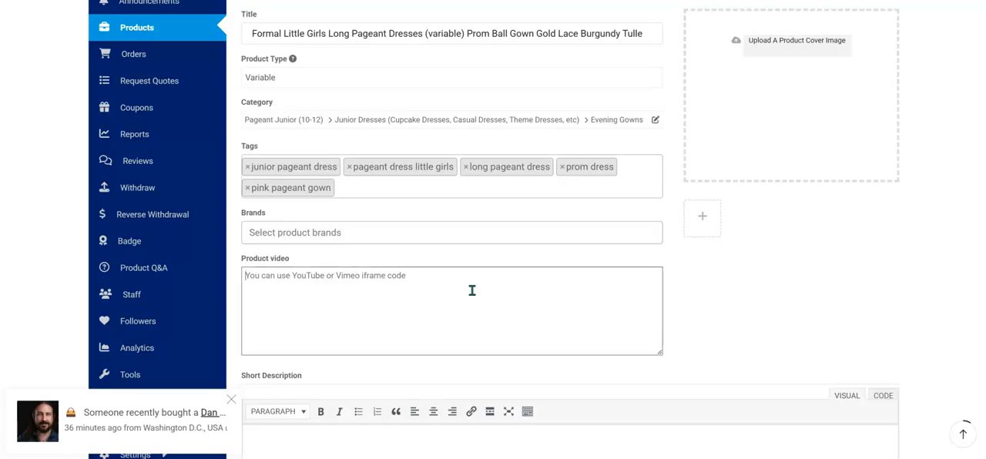
left_click(232, 400)
mouse_move(144, 458)
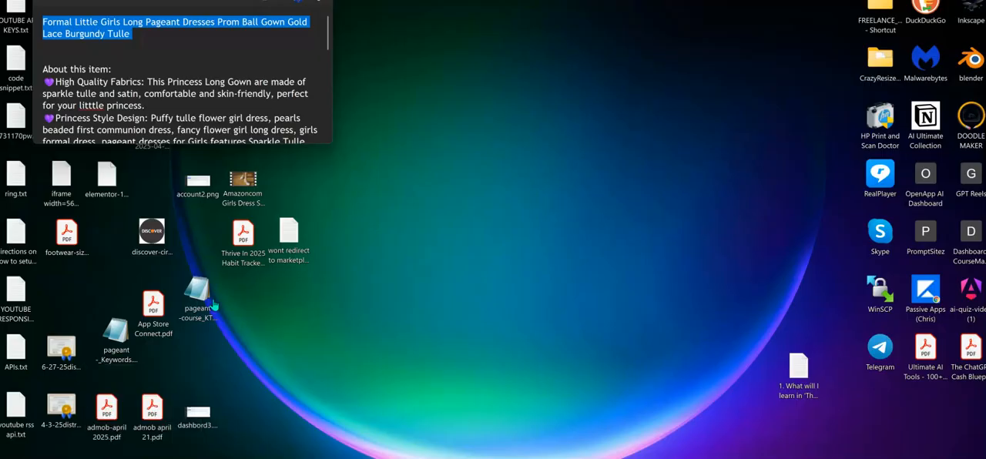
left_click(143, 420)
scroll(242, 73, "down", 10)
scroll(241, 73, "down", 1)
scroll(143, 99, "up", 15)
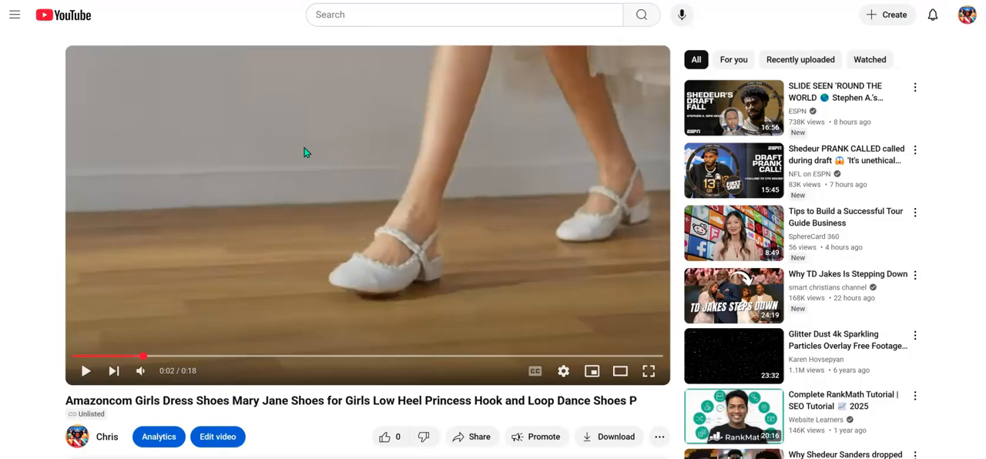
In YouTube, copy the iframe embed code of the Girls Dress Shoes Mary Jane video.
scroll(316, 154, "down", 3)
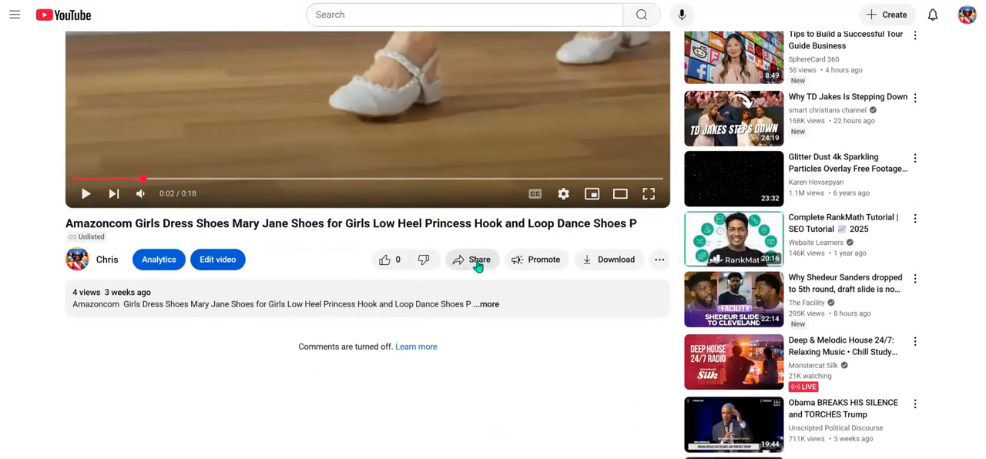
left_click(478, 262)
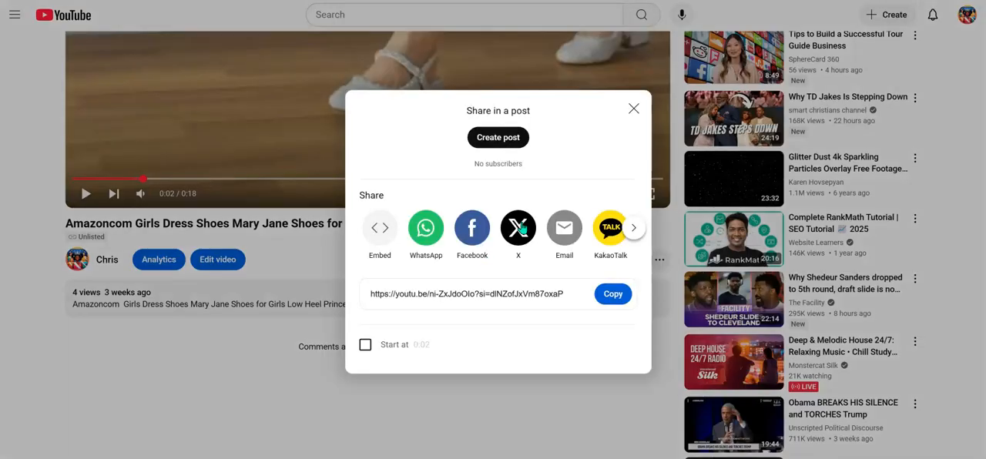
left_click(380, 228)
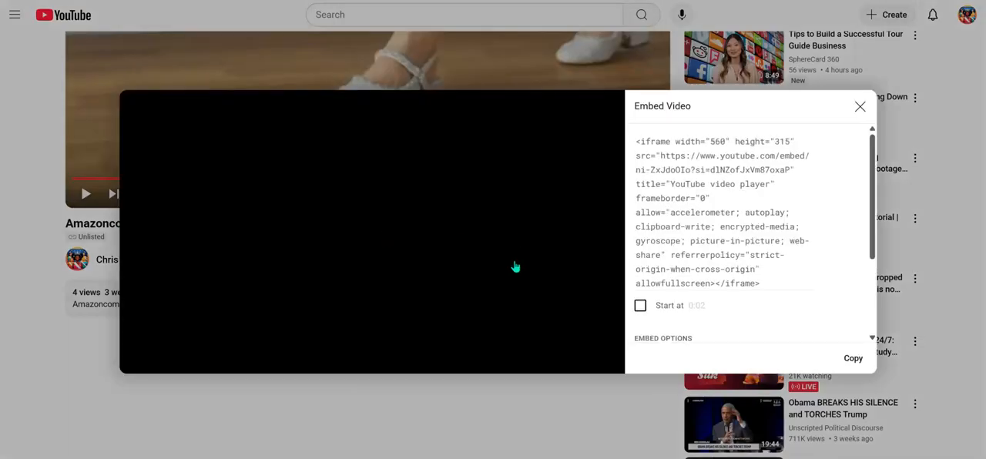
left_click(854, 359)
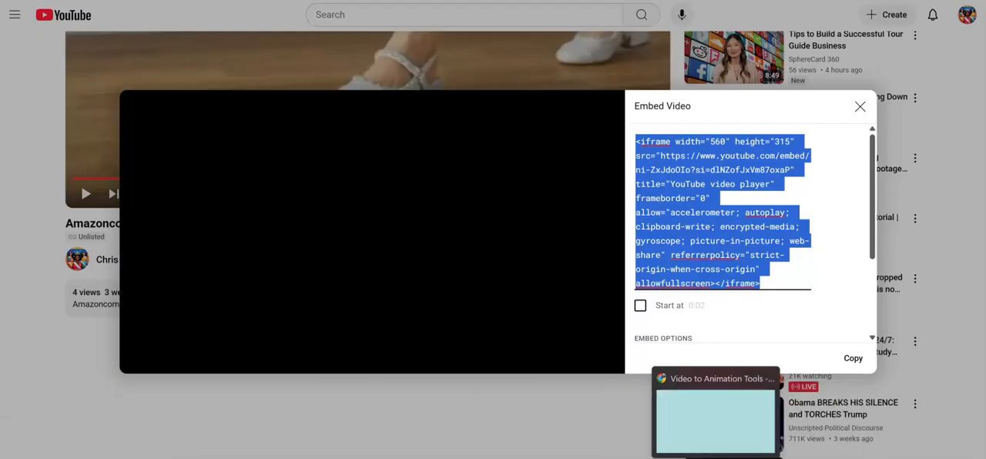
Return to the new product form and paste the copied YouTube iframe code as the product video.
mouse_move(742, 458)
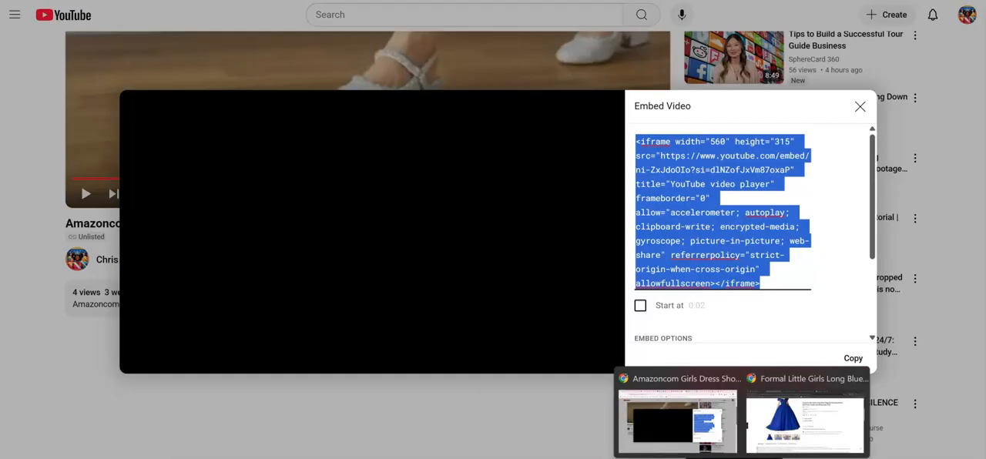
left_click(805, 420)
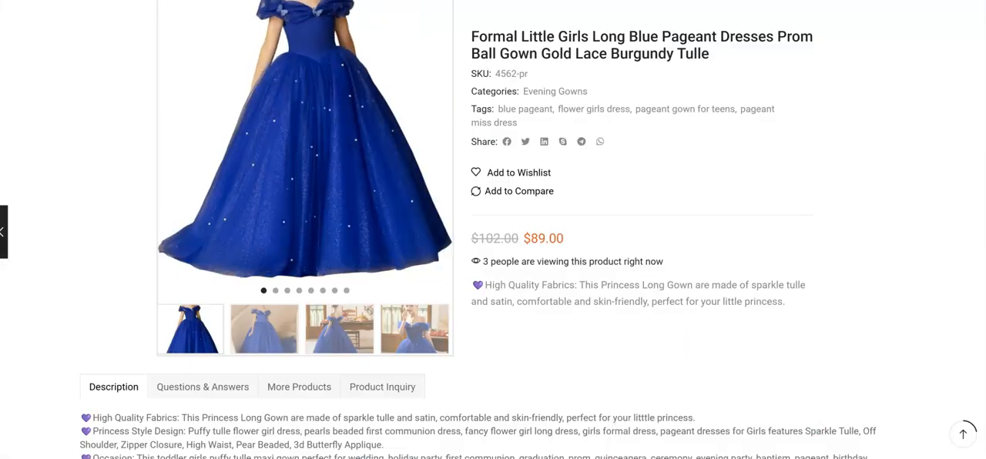
left_click(320, 1)
left_click(332, 283)
key("ctrl+v")
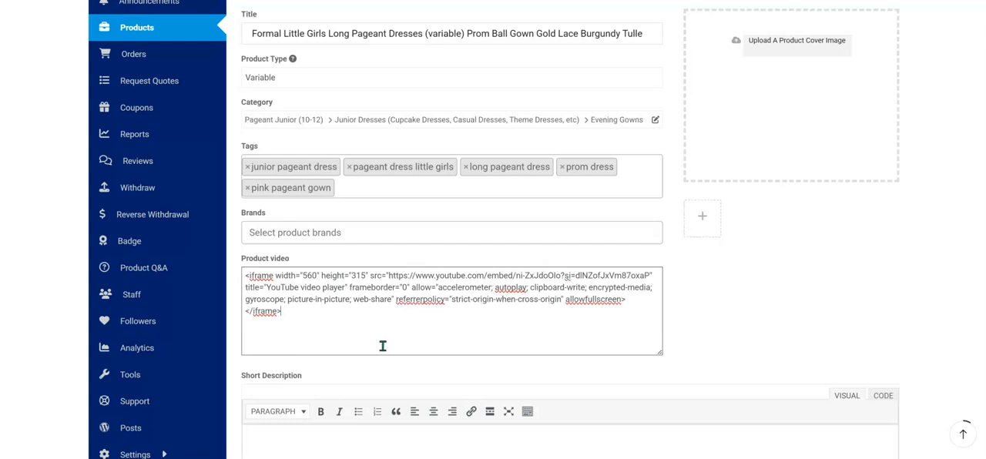
Copy the "High Quality Fabrics" bullet from the product notes into the short description and correct "litttle" to "little".
scroll(392, 343, "down", 1)
scroll(393, 347, "down", 1)
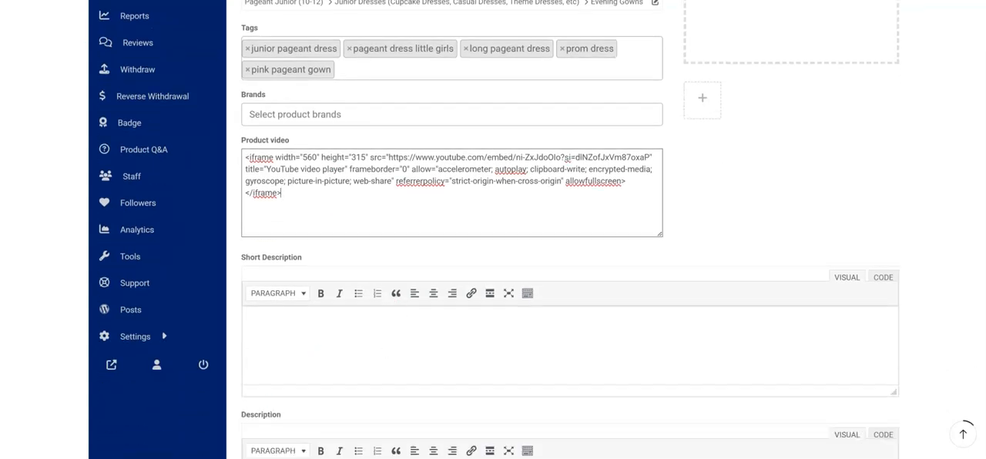
mouse_move(142, 458)
left_click(148, 428)
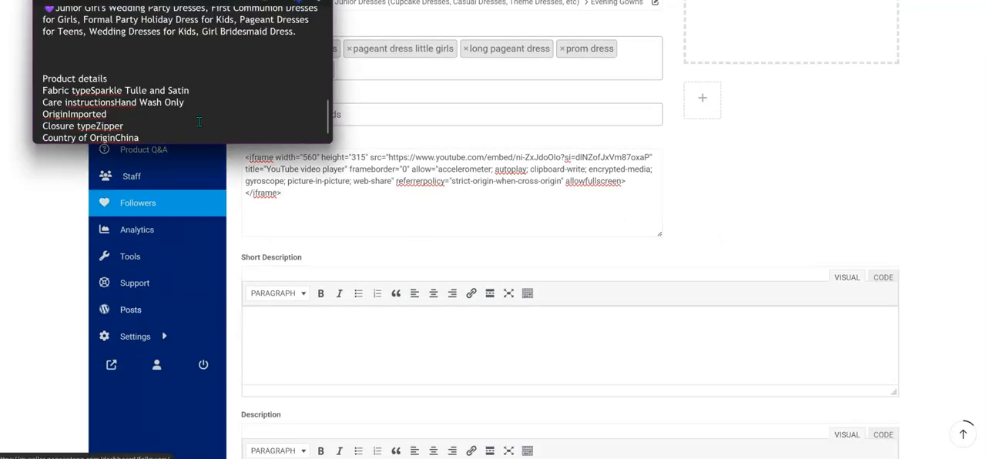
scroll(224, 74, "up", 8)
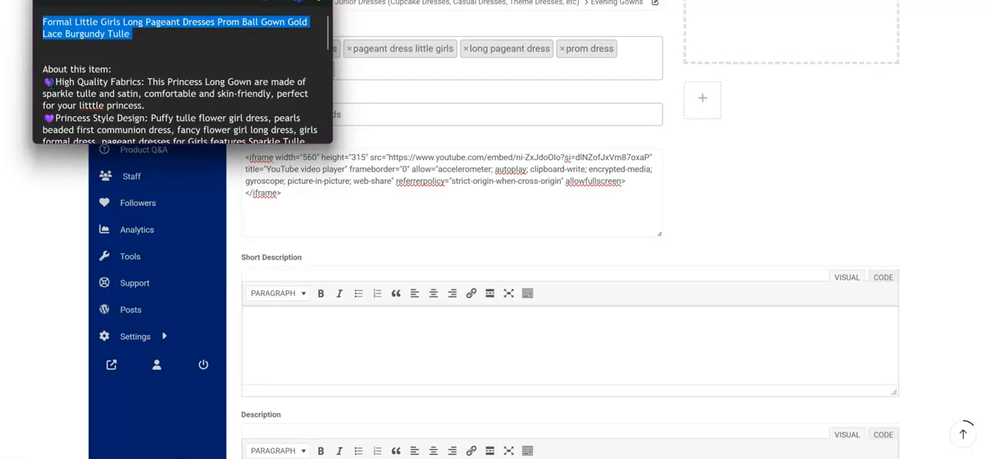
left_click_drag(43, 81, 162, 109)
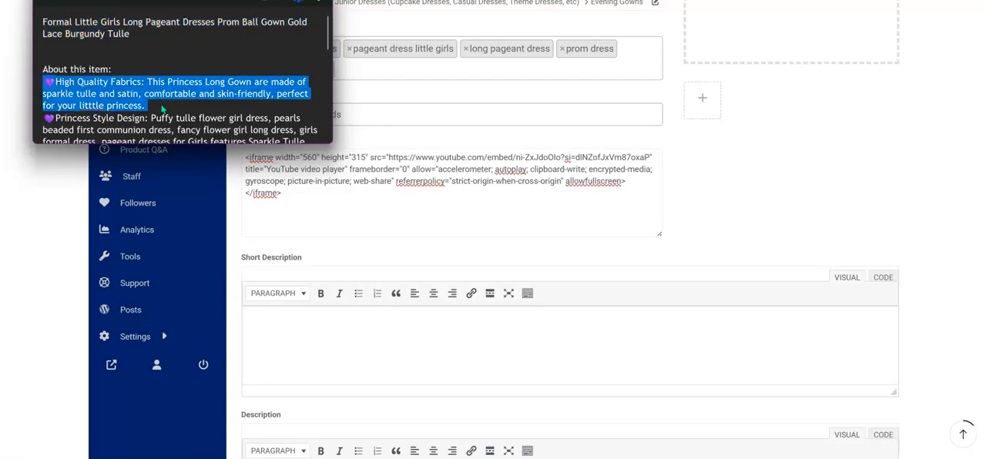
right_click(128, 91)
left_click(158, 154)
left_click(303, 319)
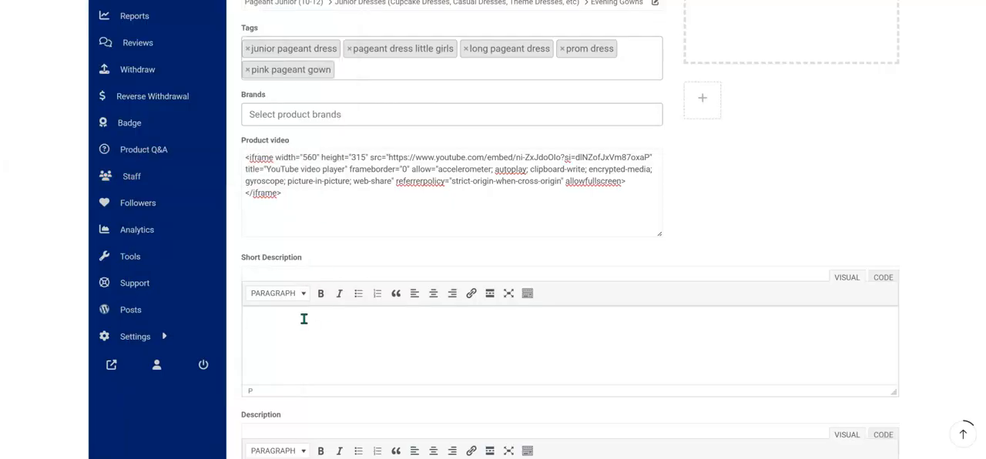
key("ctrl+v")
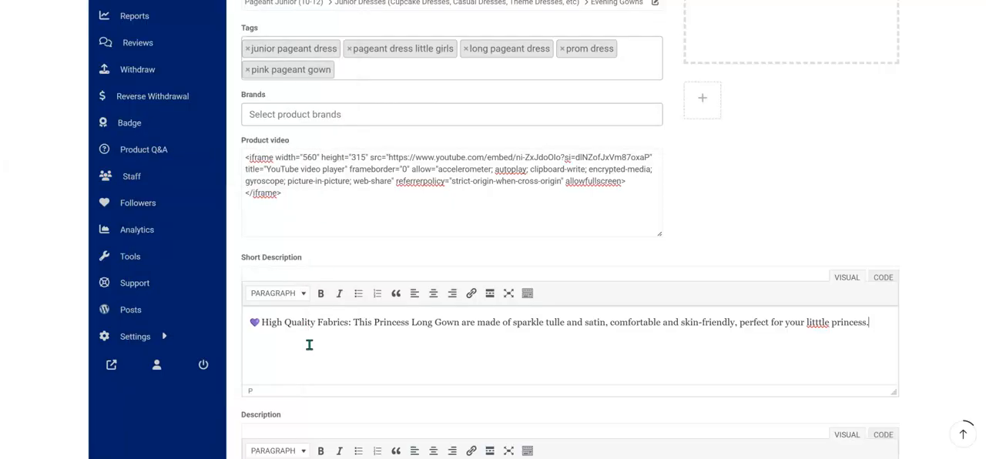
left_click(815, 322)
Copy the "About this item" bullets, through the Junior Girl's Wedding Party Dresses bullet, from the product notes into the product description.
scroll(735, 379, "down", 2)
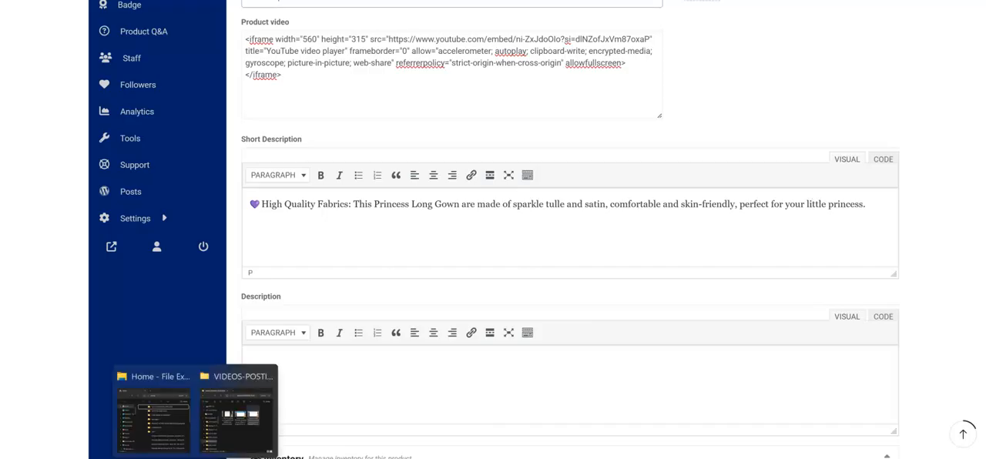
mouse_move(143, 458)
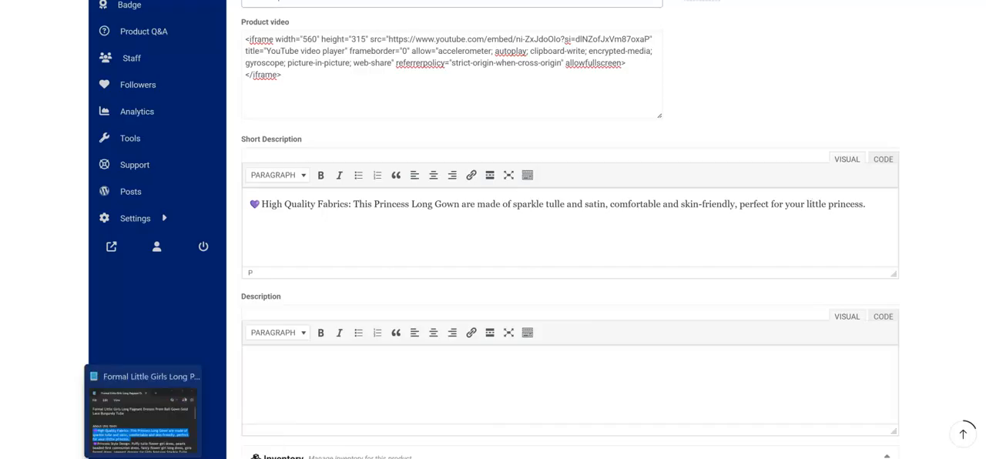
left_click(144, 416)
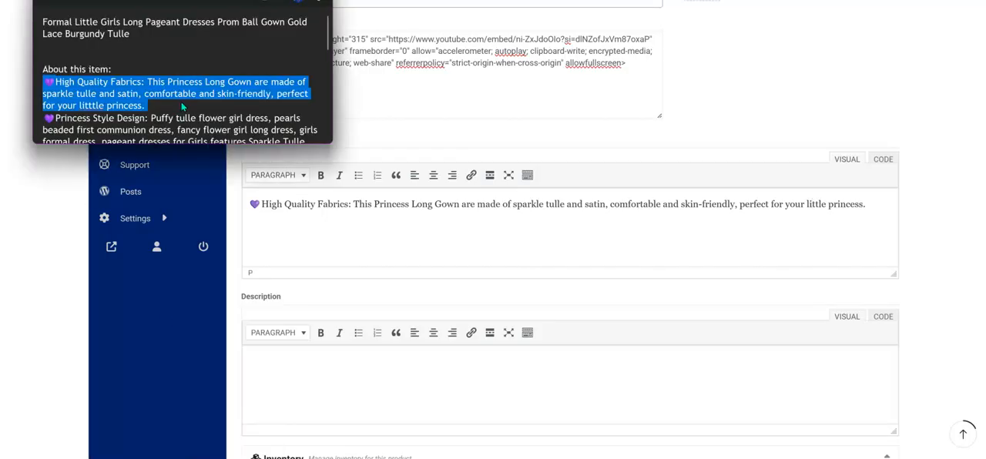
left_click(128, 104)
scroll(128, 104, "down", 1)
scroll(129, 104, "down", 1)
left_click_drag(43, 74, 199, 53)
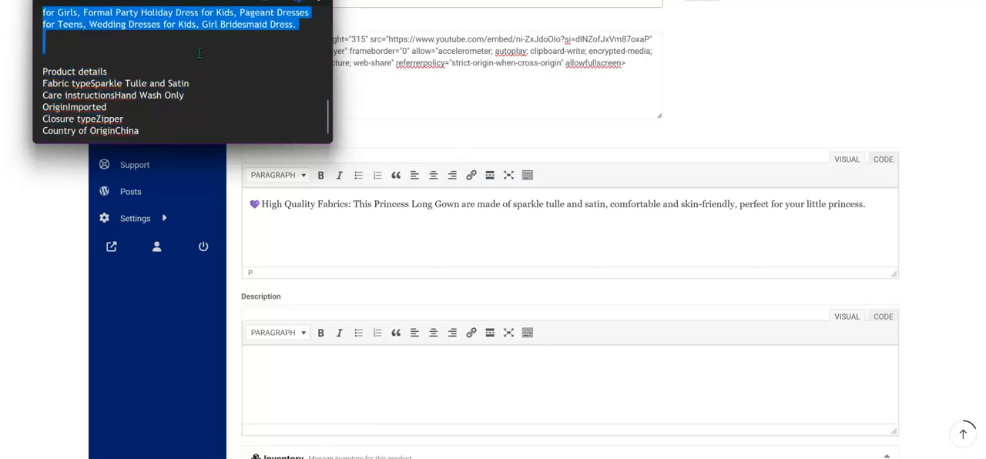
right_click(197, 41)
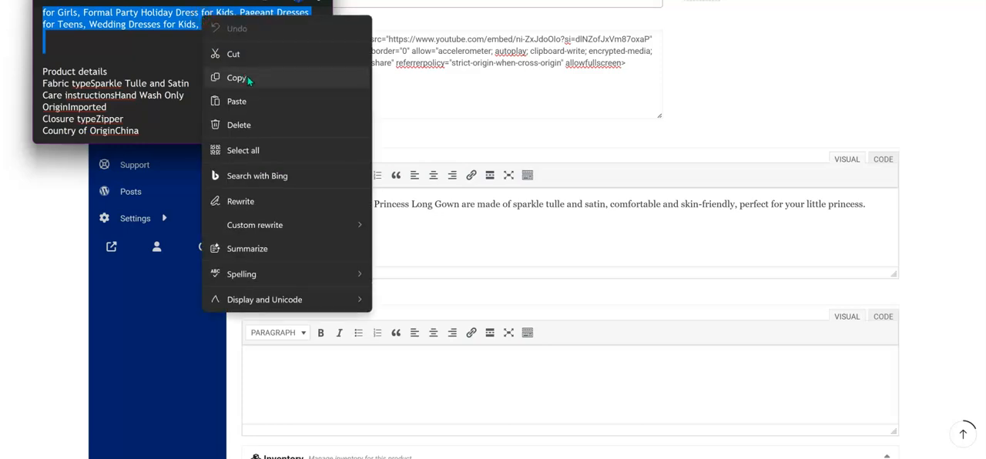
left_click(248, 77)
left_click(283, 360)
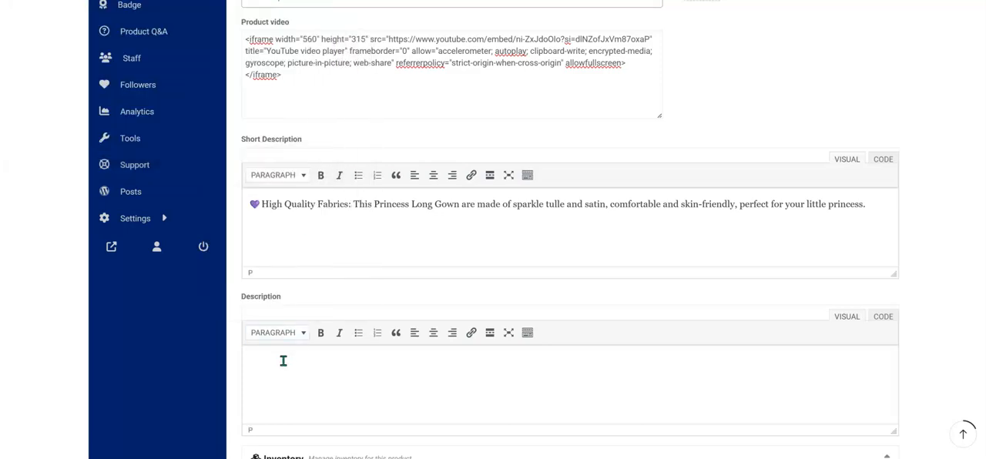
key("ctrl+v")
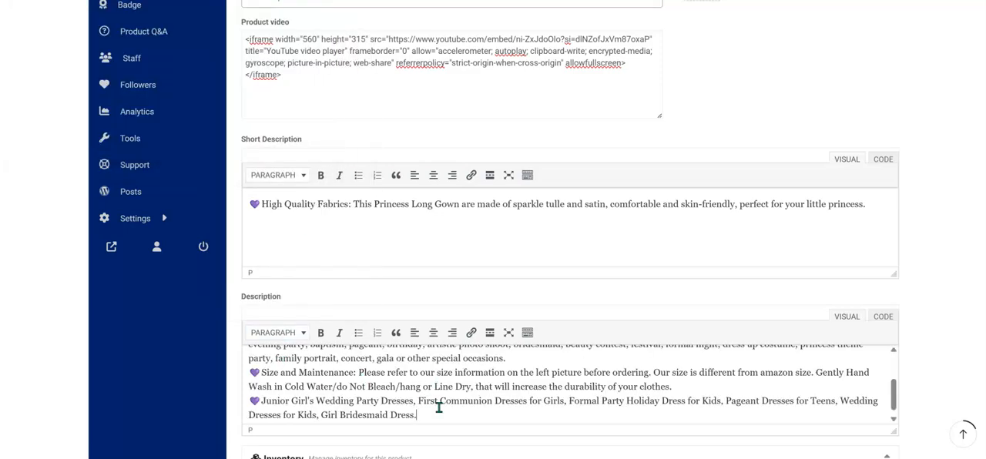
Add a new line at the end of the product description and insert a colon after "Fabric type" in the product notes.
key("Return")
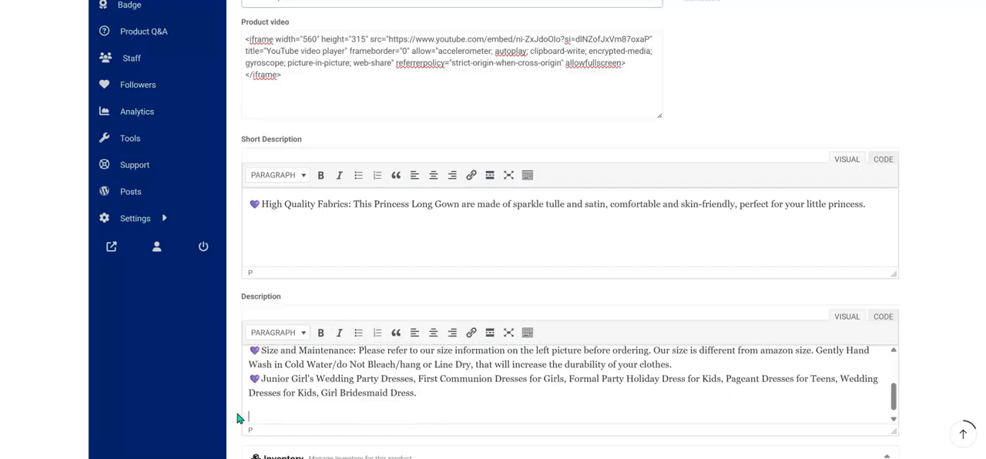
left_click(143, 429)
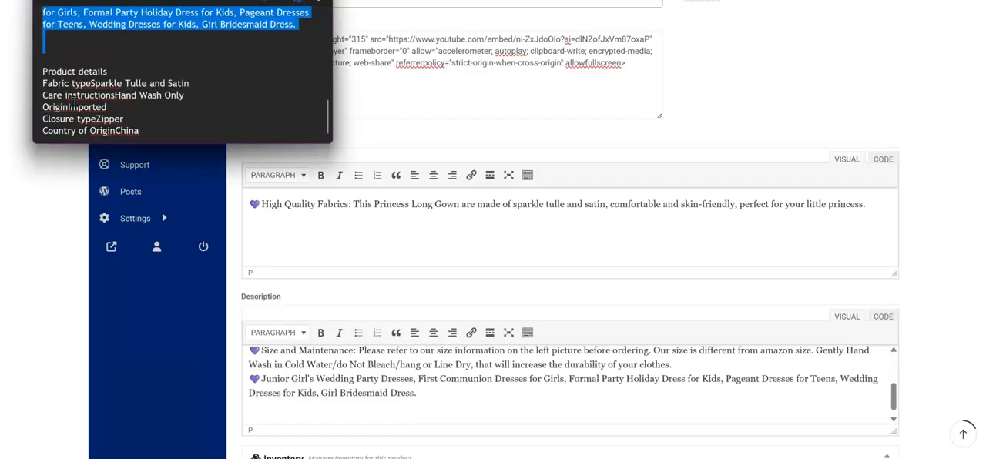
left_click_drag(43, 72, 142, 131)
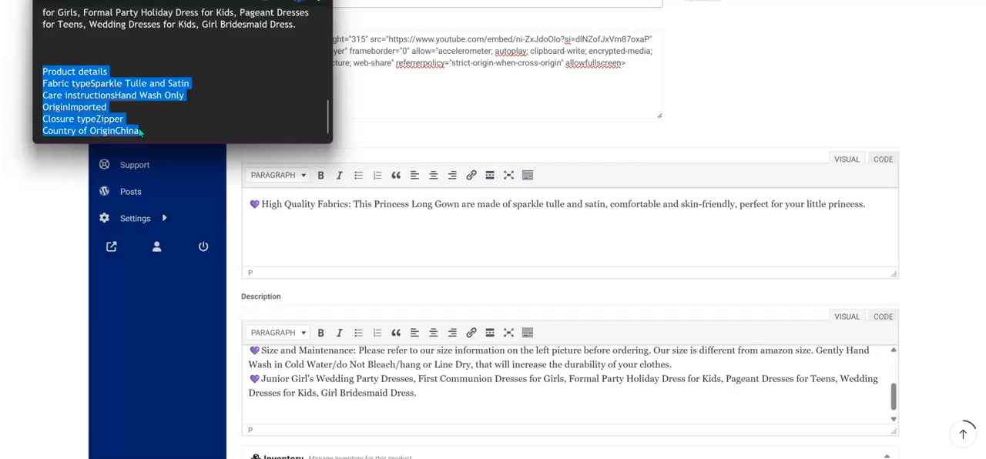
left_click(195, 125)
scroll(141, 117, "up", 1)
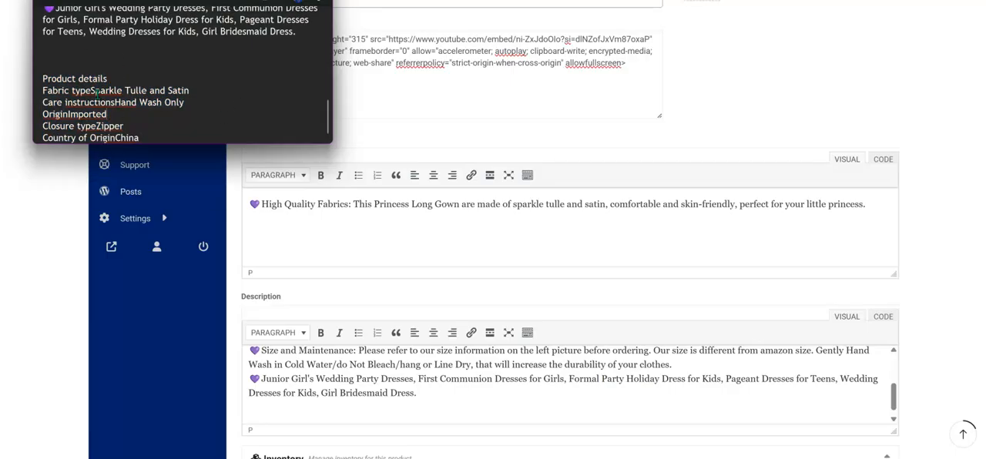
double_click(119, 90)
left_click_drag(92, 92, 115, 90)
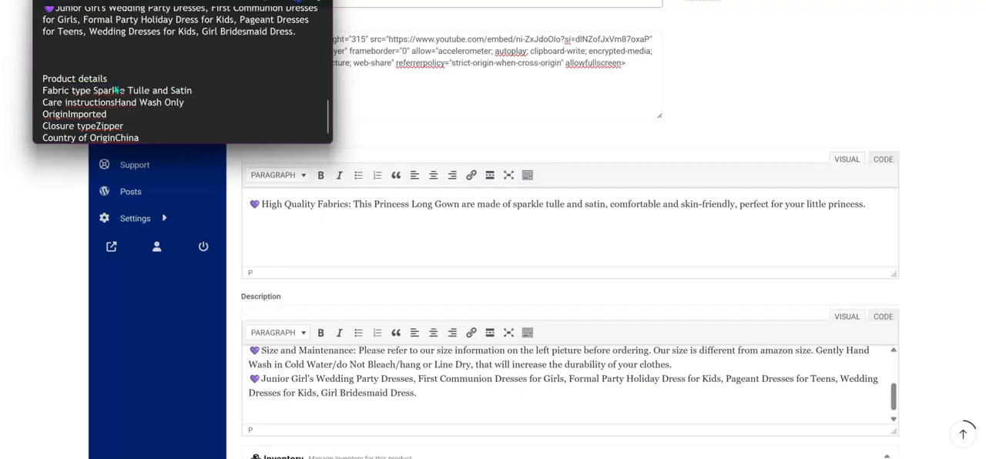
key("super+z")
left_click(92, 90)
key("BackSpace")
type(":")
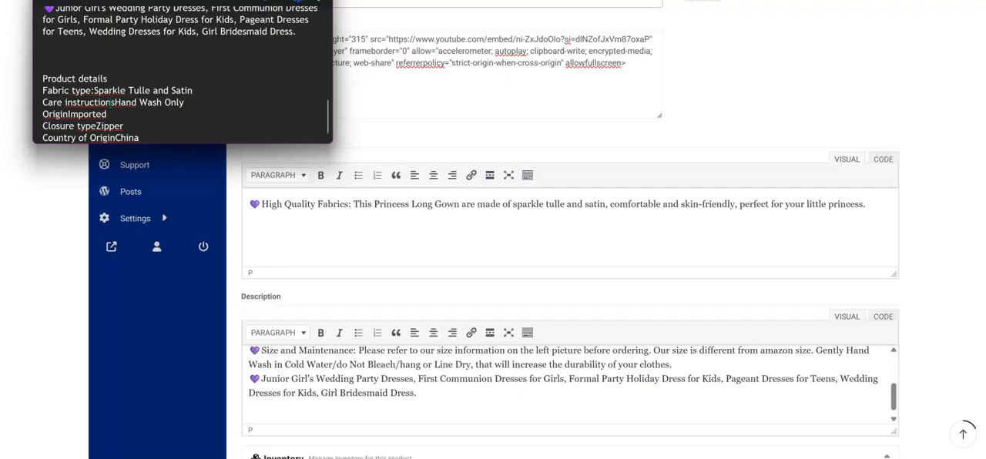
Insert a colon after "Care instructions", "Origin", "Closure type" and "Country of Origin" in the notes' product details.
left_click(114, 103)
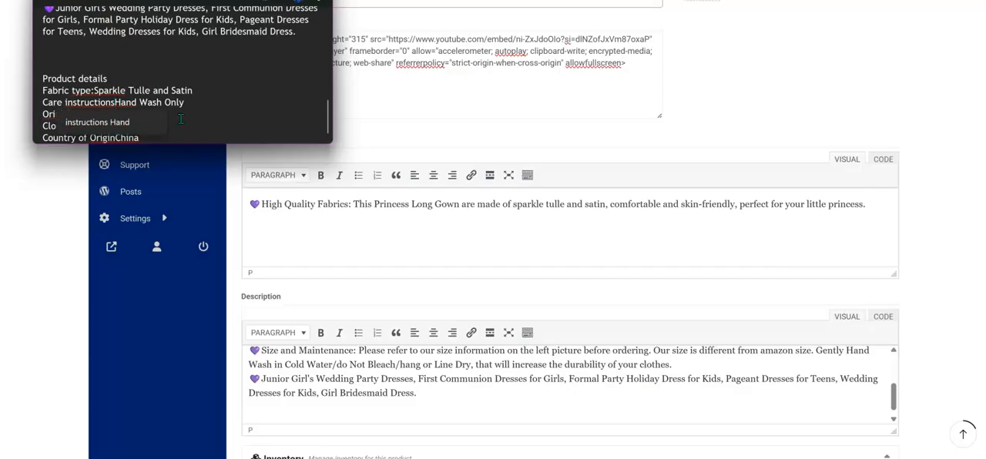
type(":")
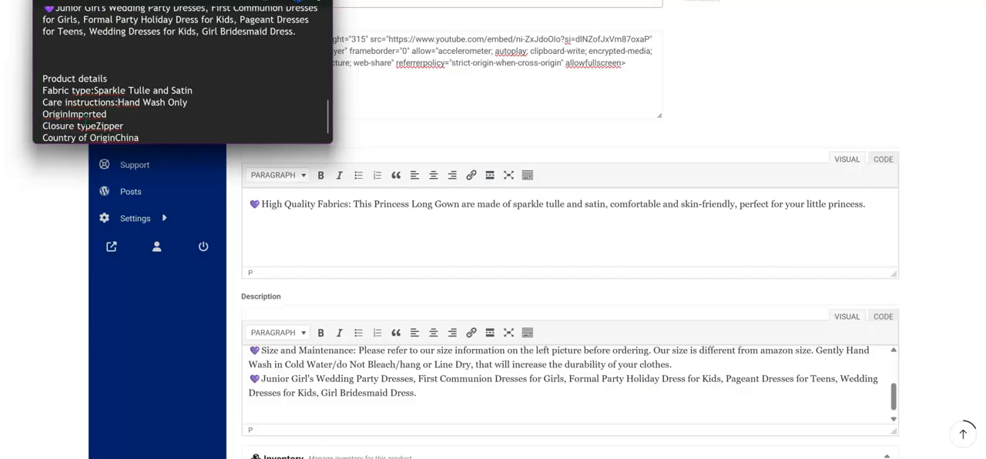
left_click(71, 114)
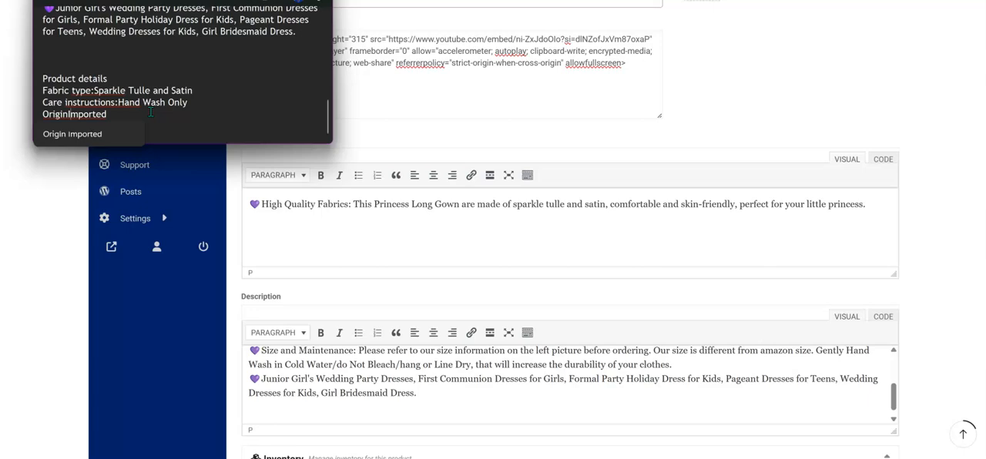
type(":")
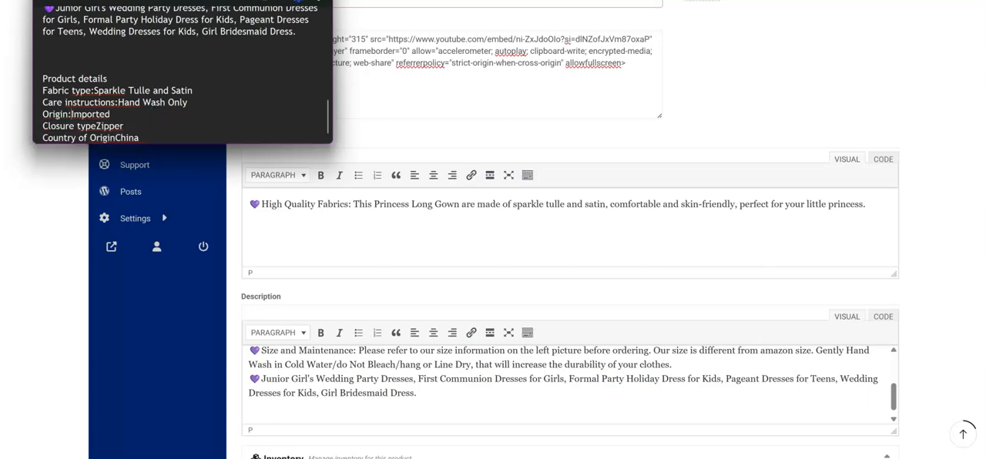
double_click(98, 125)
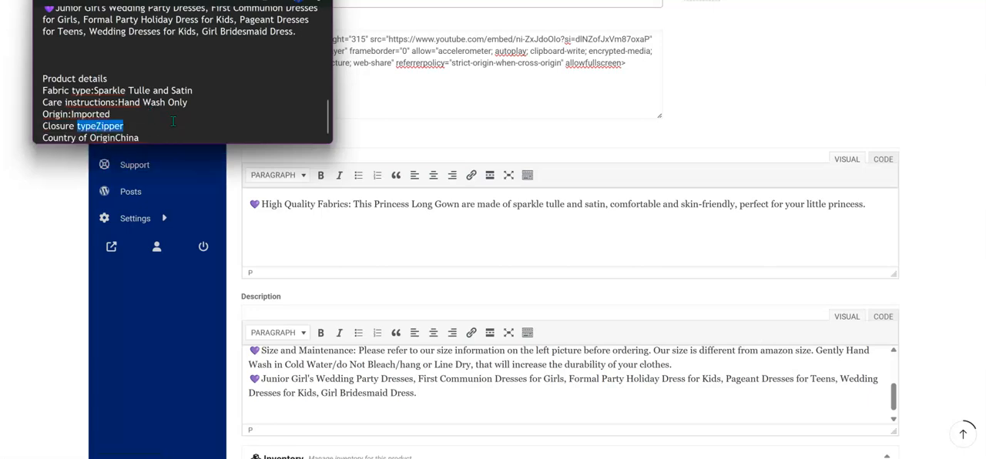
left_click(102, 127)
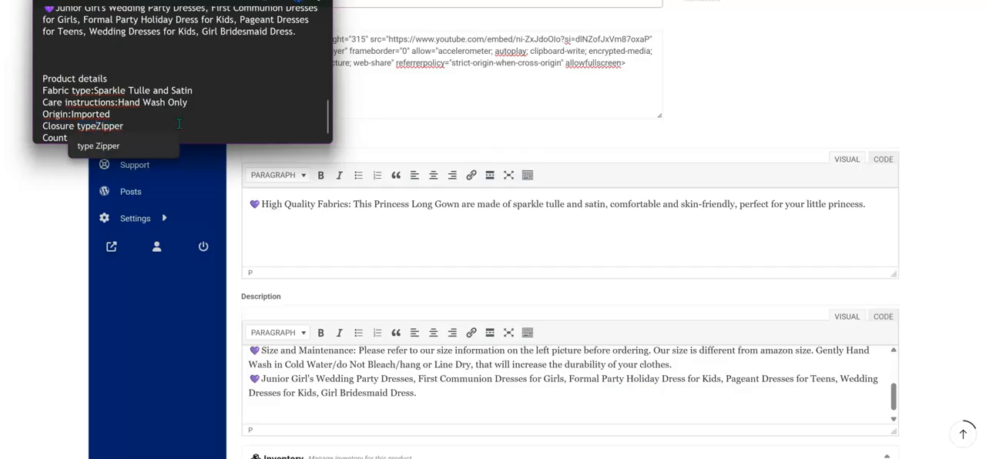
type(":")
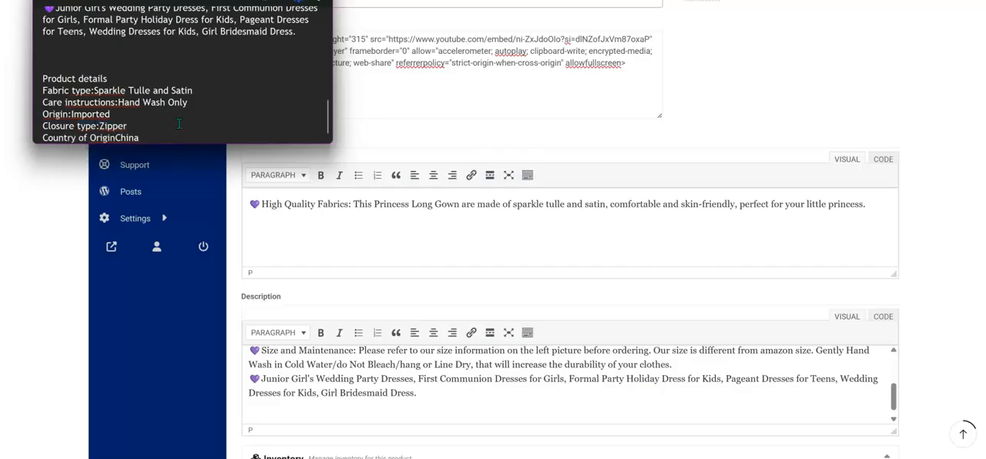
left_click(117, 141)
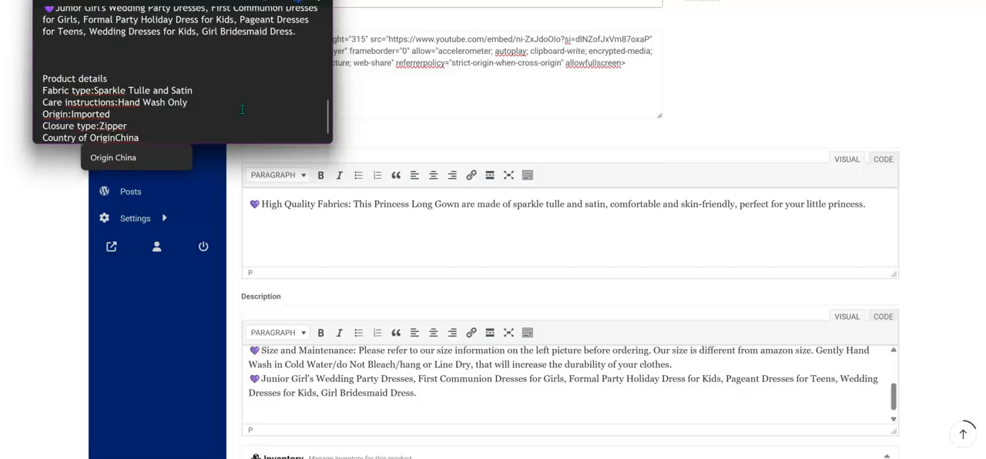
type(":")
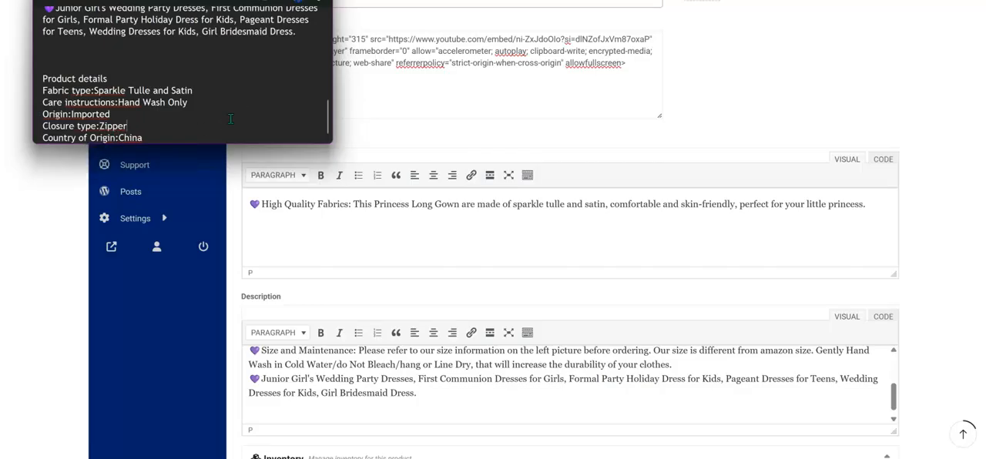
Copy the product details block, from "Product details" through "Country of Origin:China", from the notes to the end of the product description.
left_click_drag(44, 79, 145, 138)
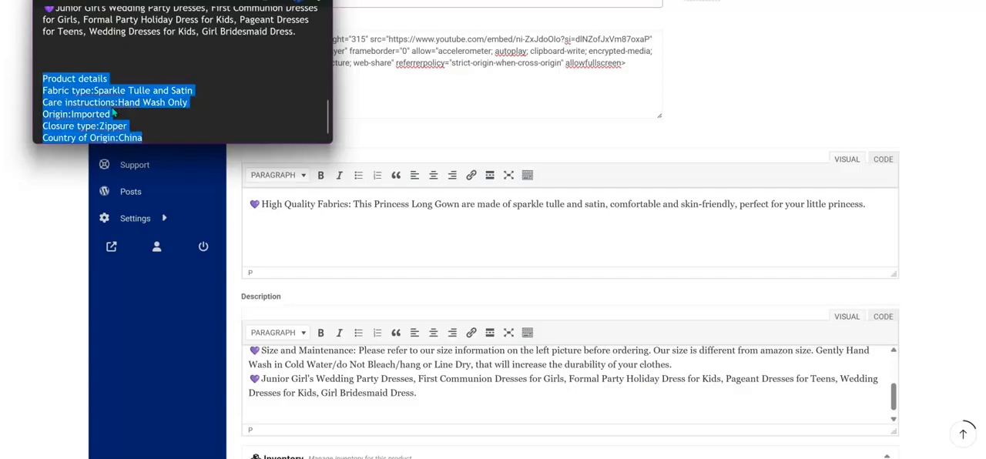
right_click(98, 108)
left_click(128, 167)
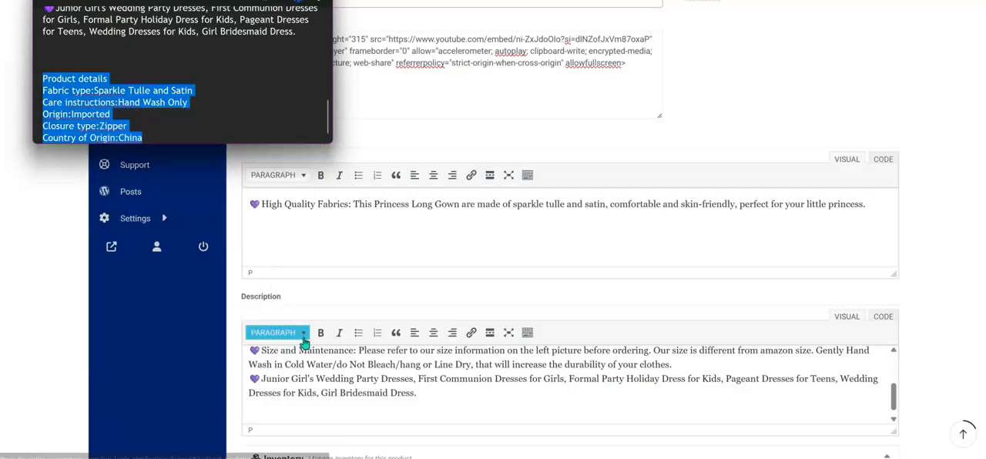
left_click(324, 416)
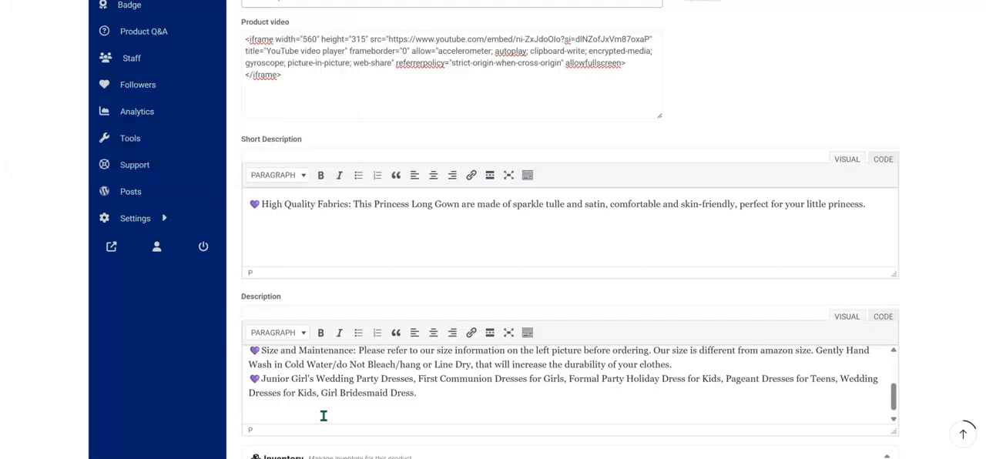
key("ctrl+v")
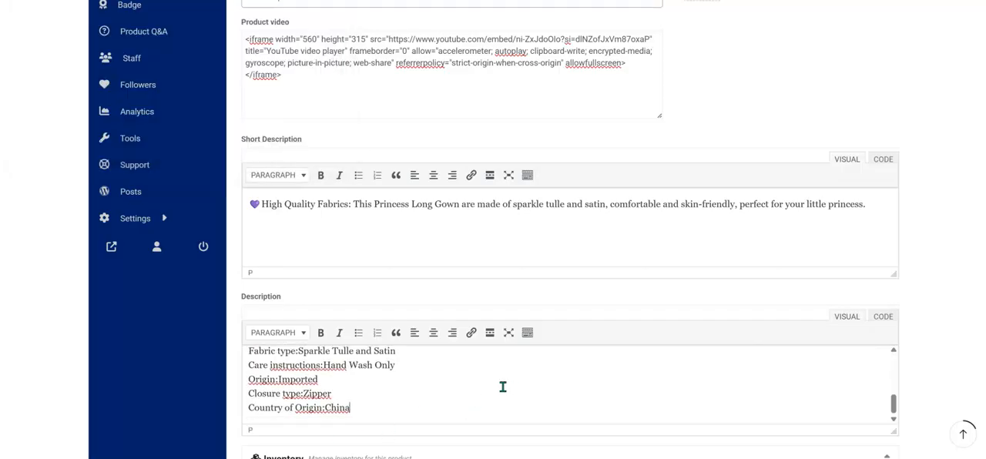
Set the product's SKU to 4573-jo and enable product stock management.
scroll(575, 299, "down", 3)
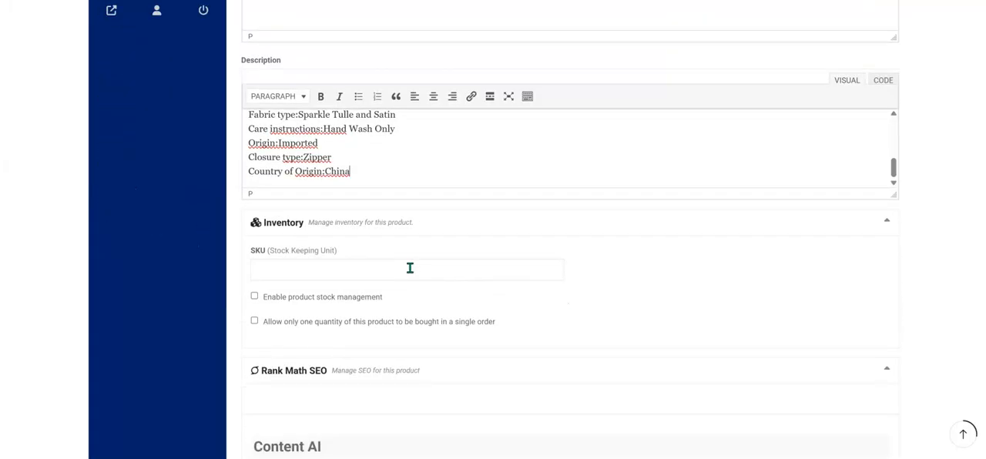
left_click(410, 267)
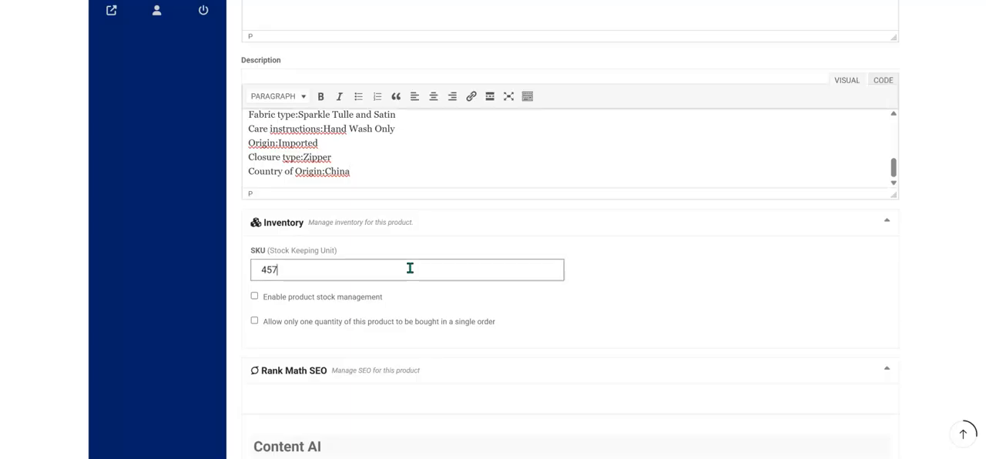
type("4573-jo")
left_click(256, 296)
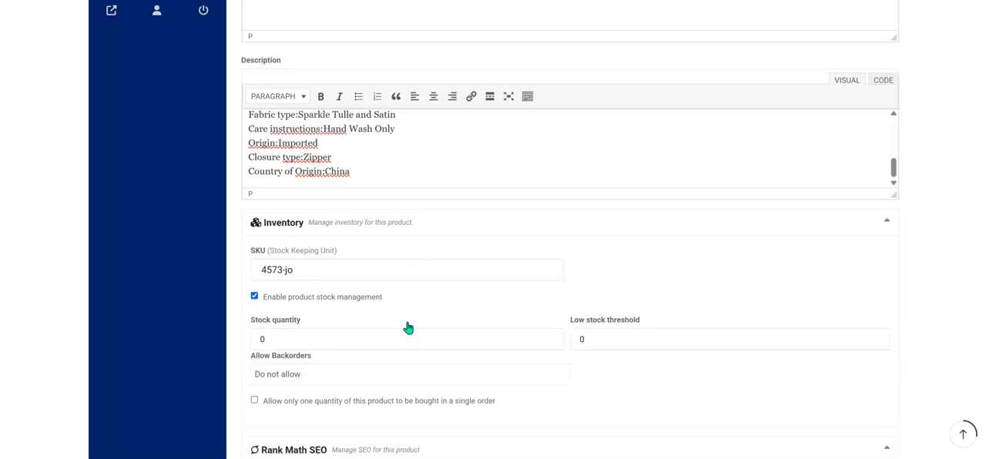
Set the stock quantity to 100 and the low stock threshold to 5.
left_click(422, 345)
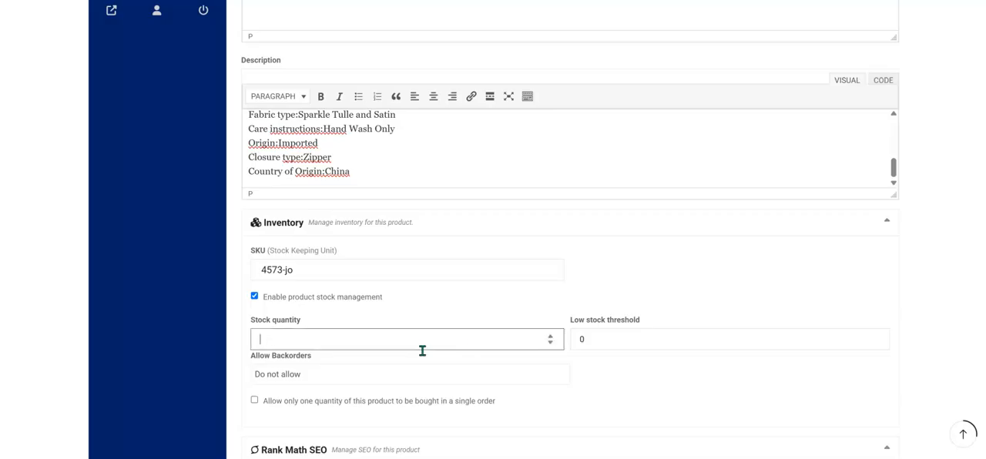
left_click(620, 336)
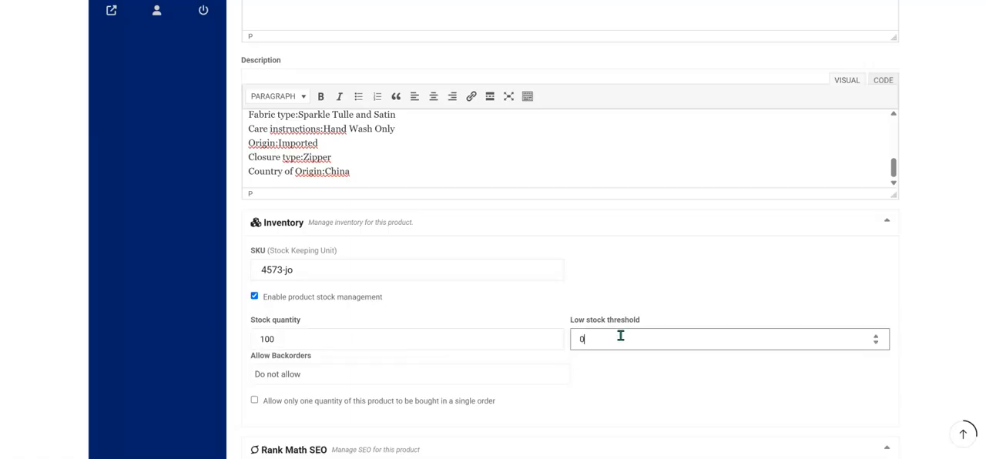
type("5")
left_click(658, 280)
Save the new product, leaving the Rank Math SEO section unfilled.
scroll(357, 374, "down", 3)
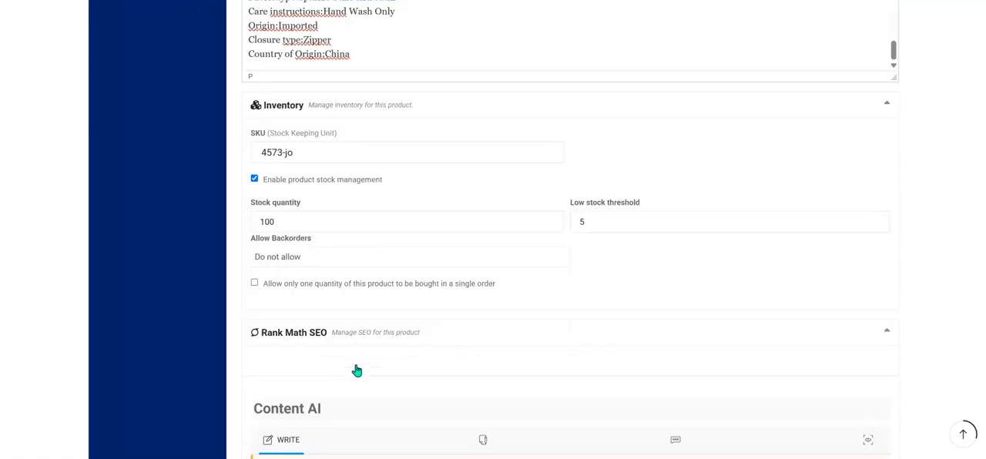
scroll(352, 304, "down", 3)
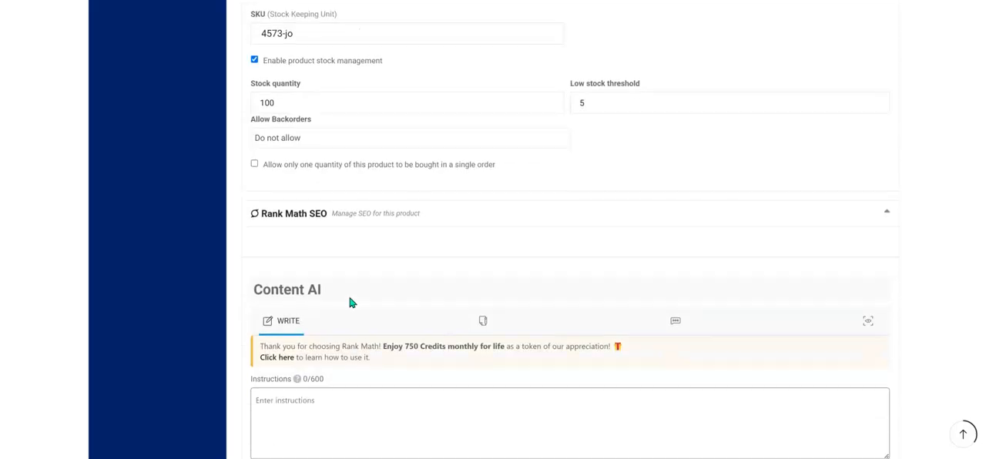
left_click(654, 218)
left_click(630, 221)
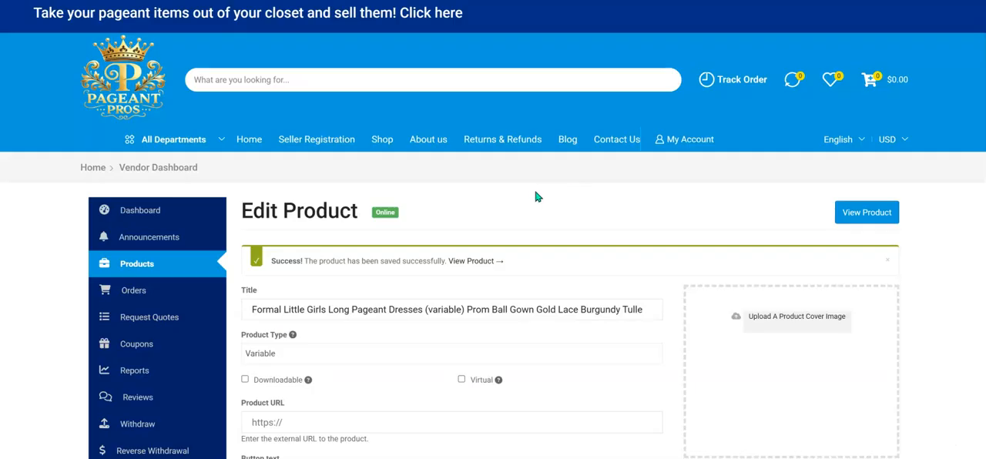
scroll(639, 165, "down", 2)
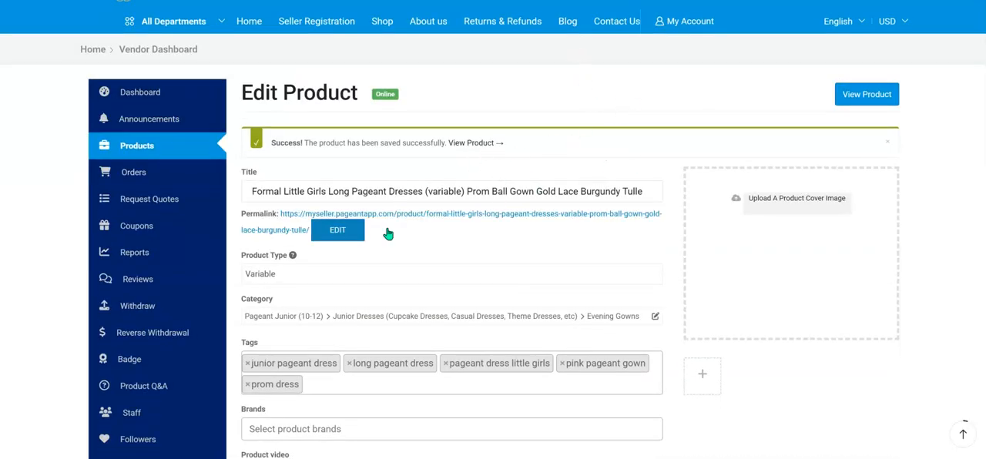
Examine the saved product's fields from the title through the inventory to the Rank Math SEO section.
scroll(508, 235, "down", 1)
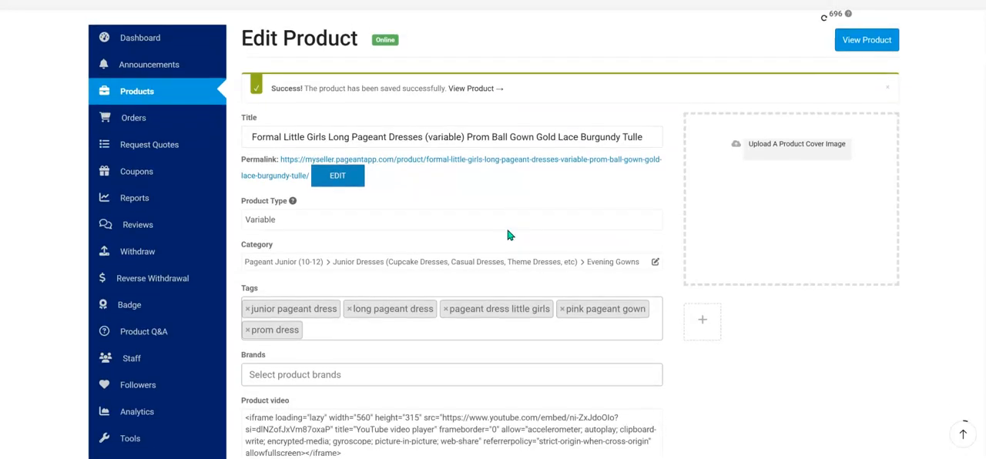
scroll(509, 235, "up", 2)
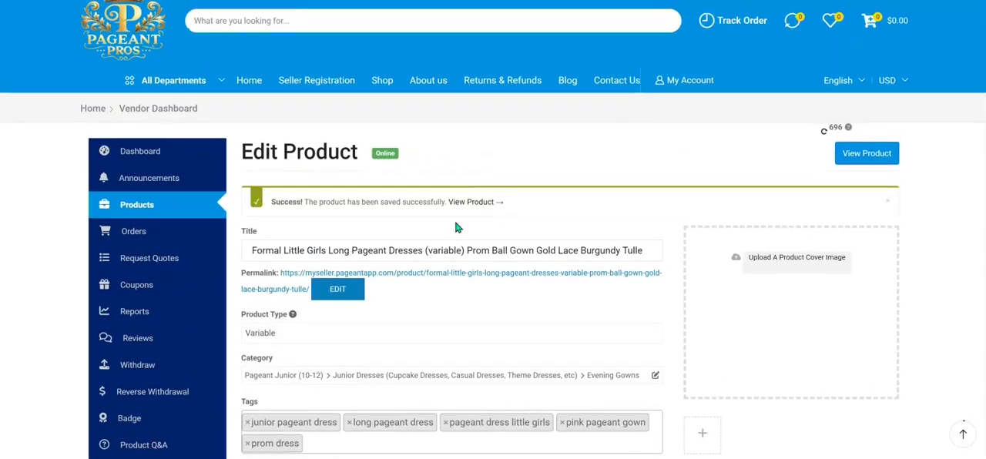
scroll(452, 244, "down", 5)
scroll(448, 239, "down", 6)
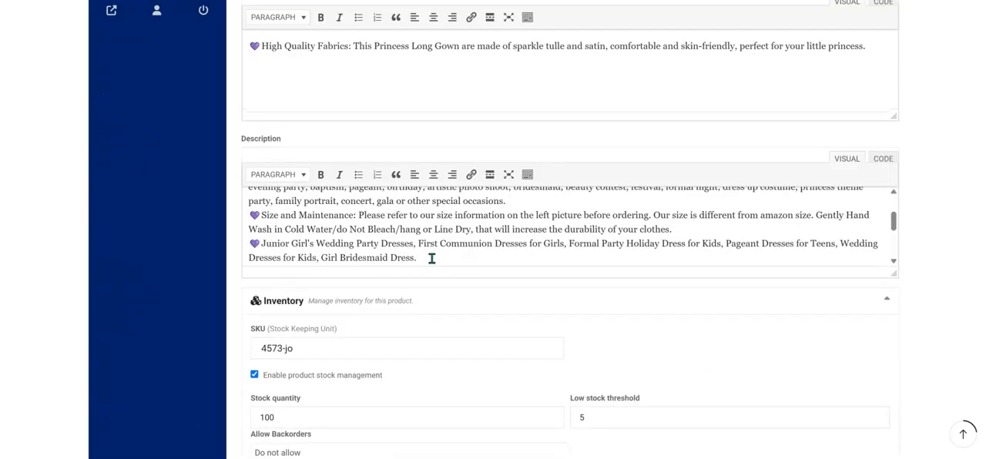
scroll(432, 258, "down", 5)
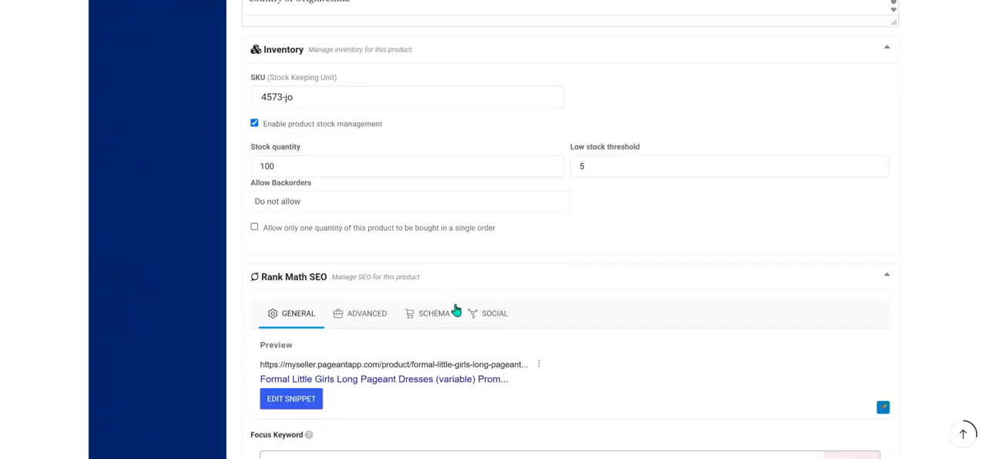
scroll(457, 309, "down", 1)
View the title, permalink and description settings in the Rank Math SEO snippet editor, then close it.
left_click(605, 241)
left_click(605, 241)
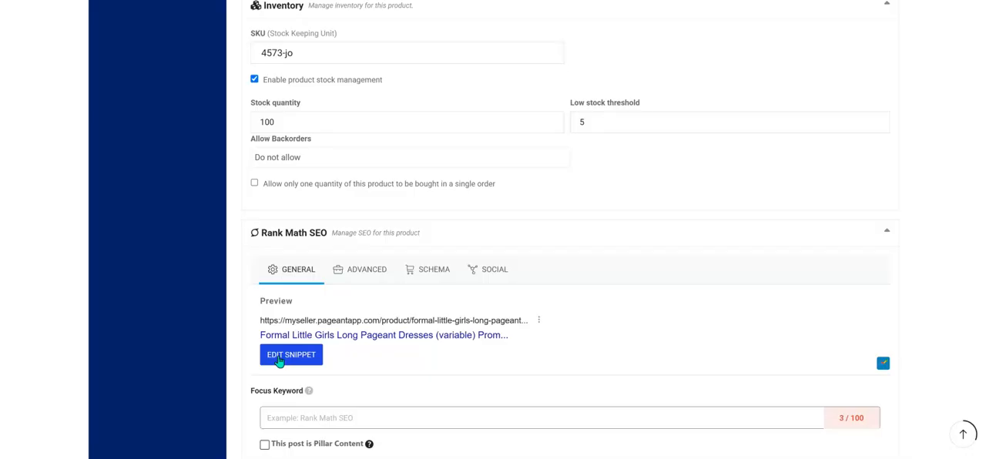
scroll(385, 326, "down", 1)
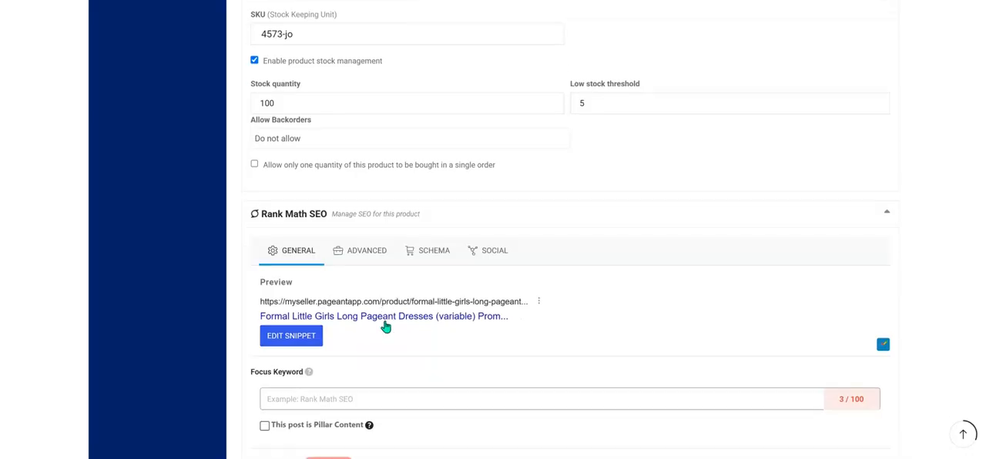
left_click(312, 299)
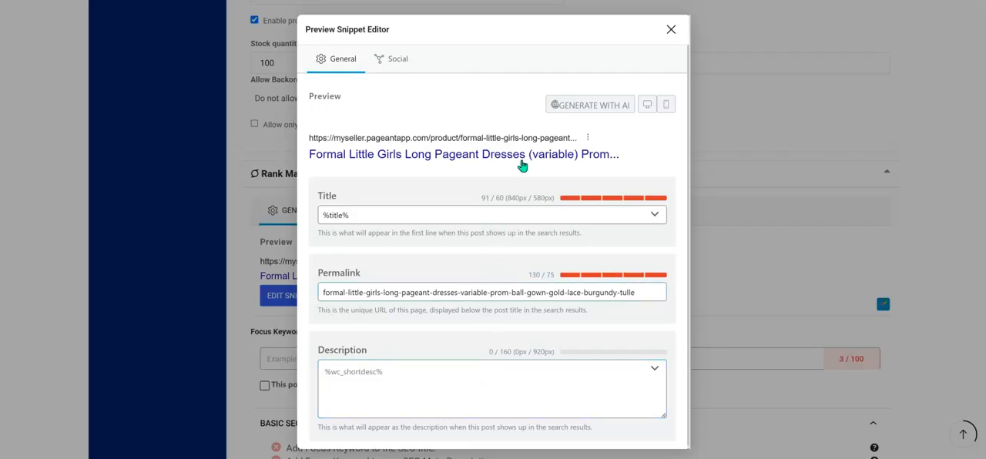
left_click(672, 31)
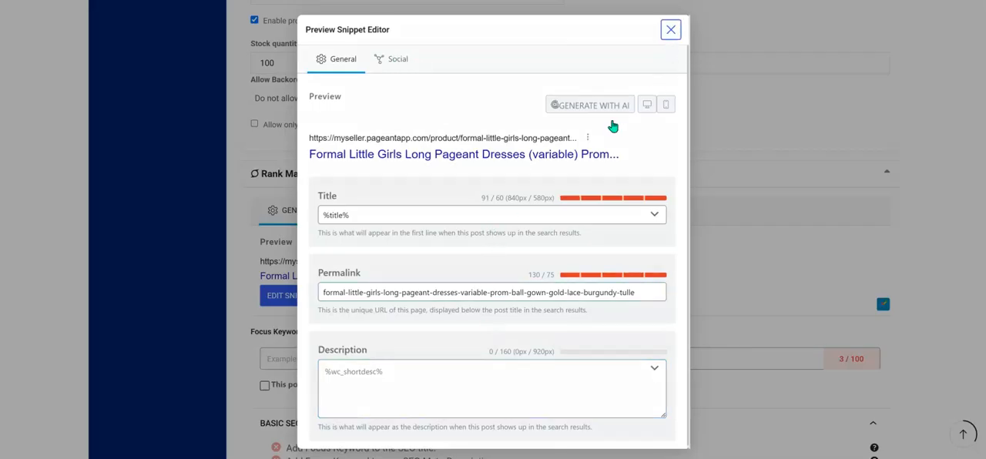
Add "long pageant dresses" as the product's Rank Math focus keyword.
scroll(440, 259, "down", 3)
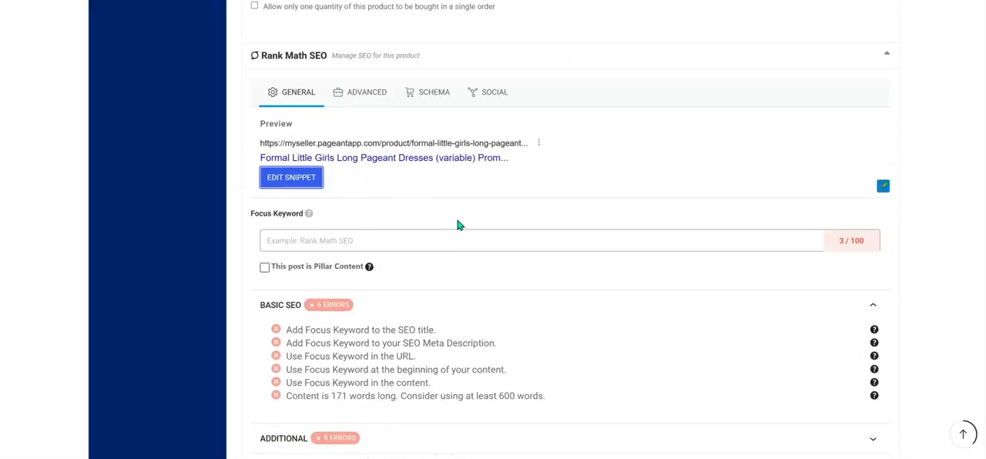
left_click(343, 241)
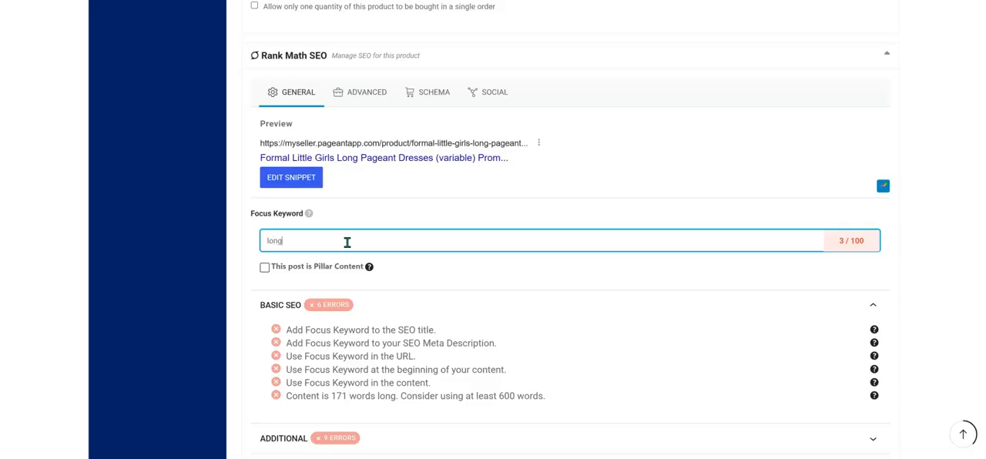
type("agean")
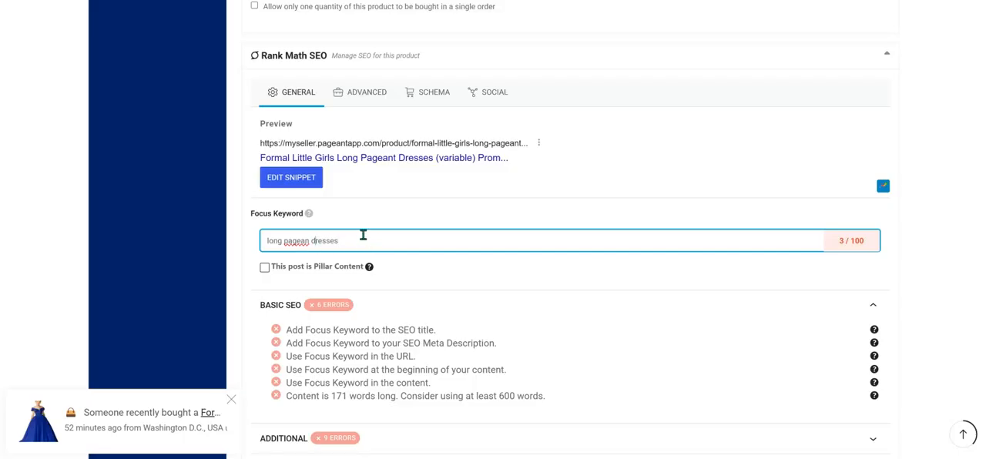
type("t")
key("Return")
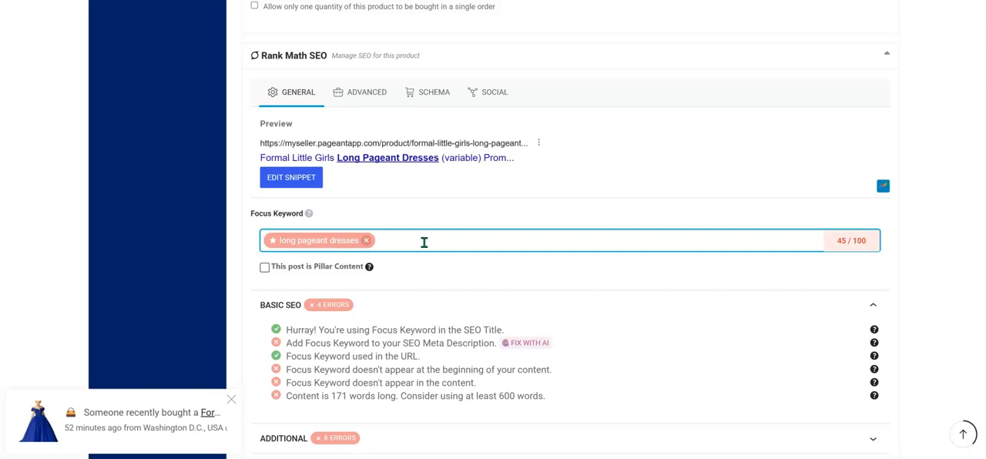
Examine the Basic SEO, Additional and Title Readability checks for the focus keyword.
scroll(532, 279, "down", 1)
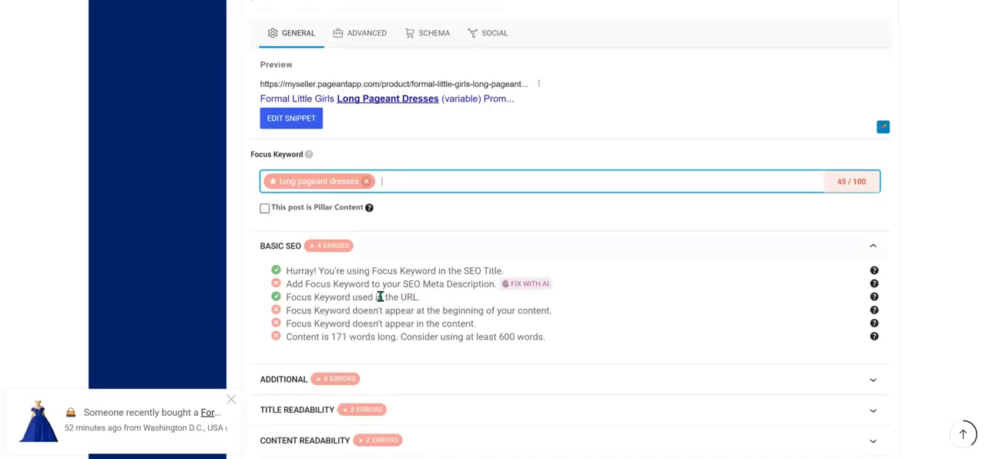
scroll(426, 313, "down", 1)
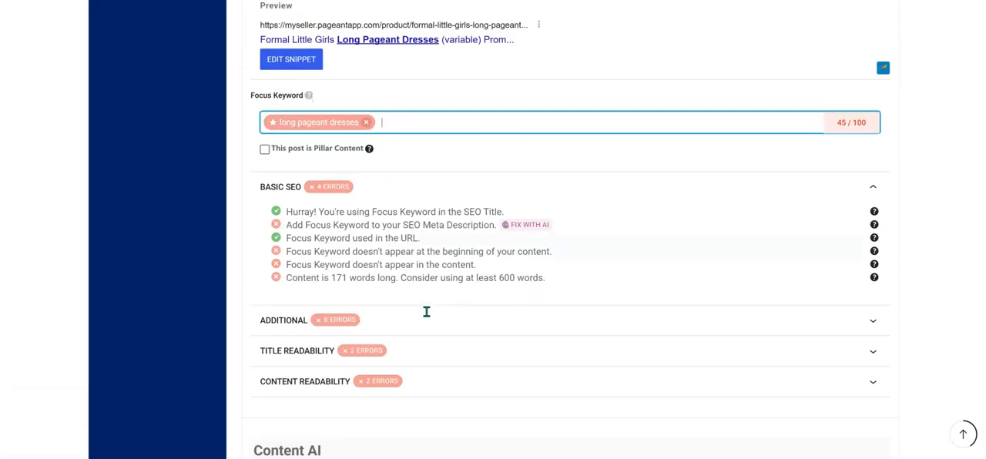
scroll(426, 311, "down", 1)
left_click(420, 261)
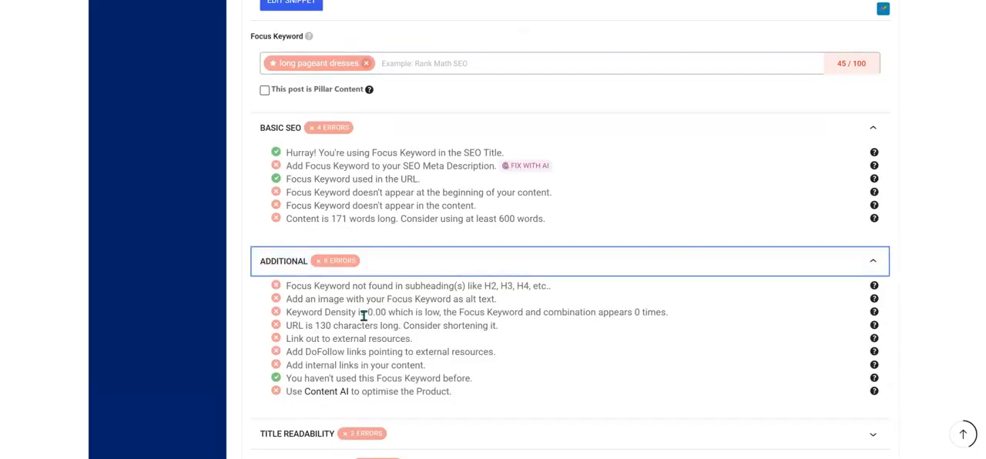
scroll(430, 333, "down", 3)
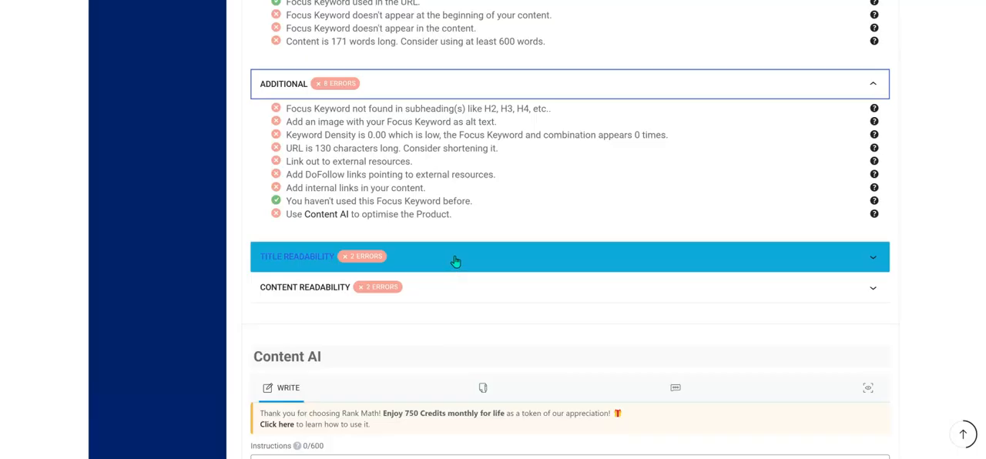
left_click(501, 262)
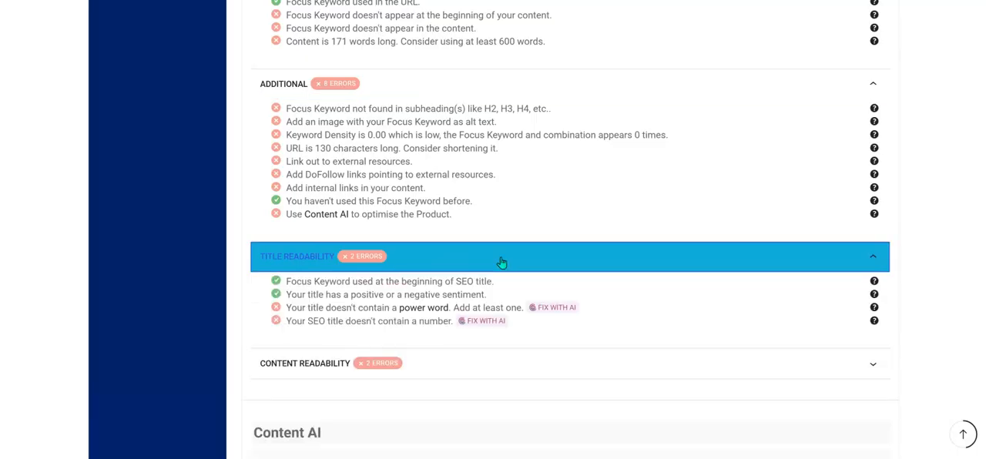
left_click(444, 261)
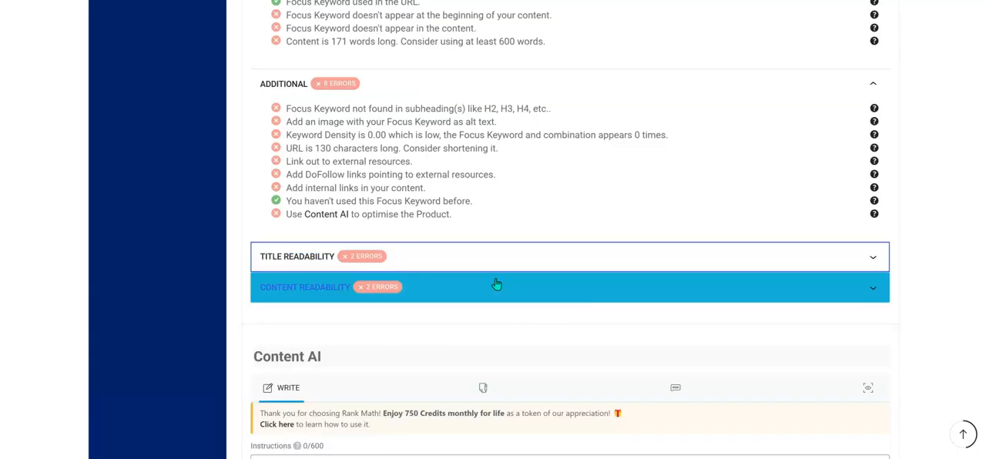
Look through the Content AI, Shipping and Tax, and Linked Products sections down to Attribute and Variation.
scroll(498, 285, "down", 3)
scroll(471, 236, "down", 2)
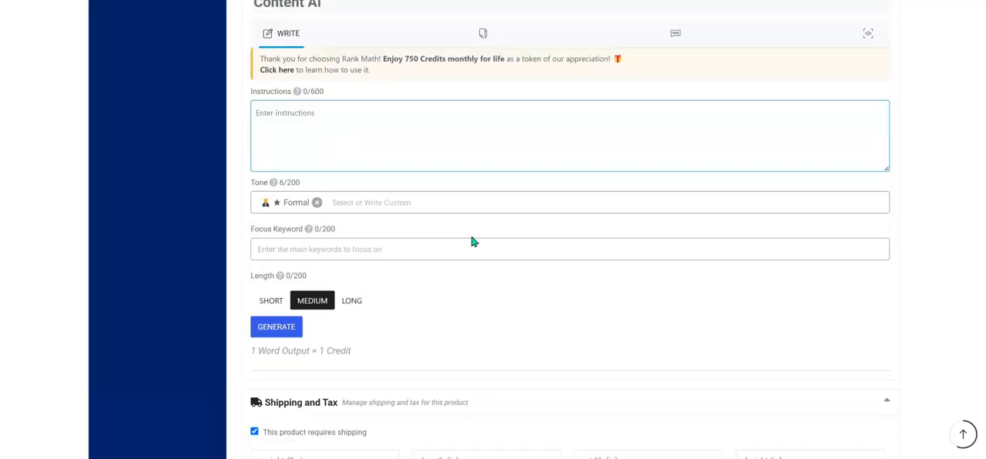
scroll(693, 106, "up", 2)
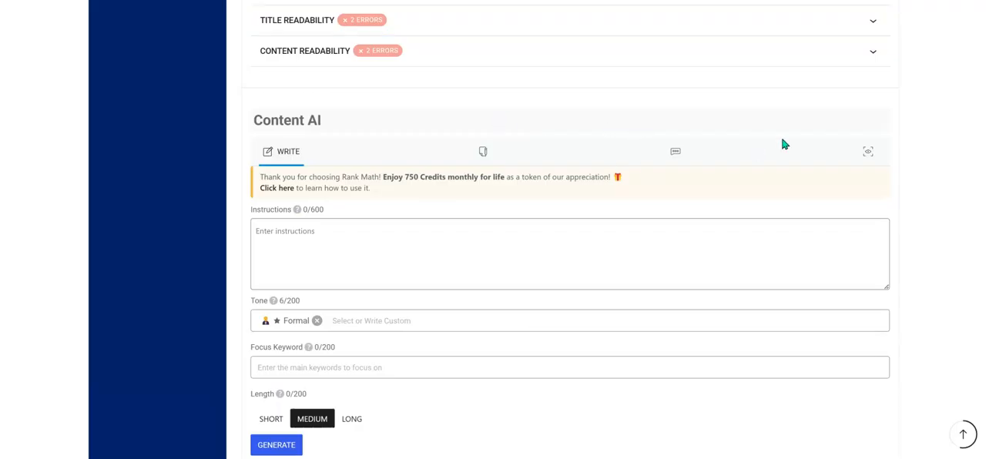
scroll(766, 224, "down", 2)
scroll(501, 293, "down", 2)
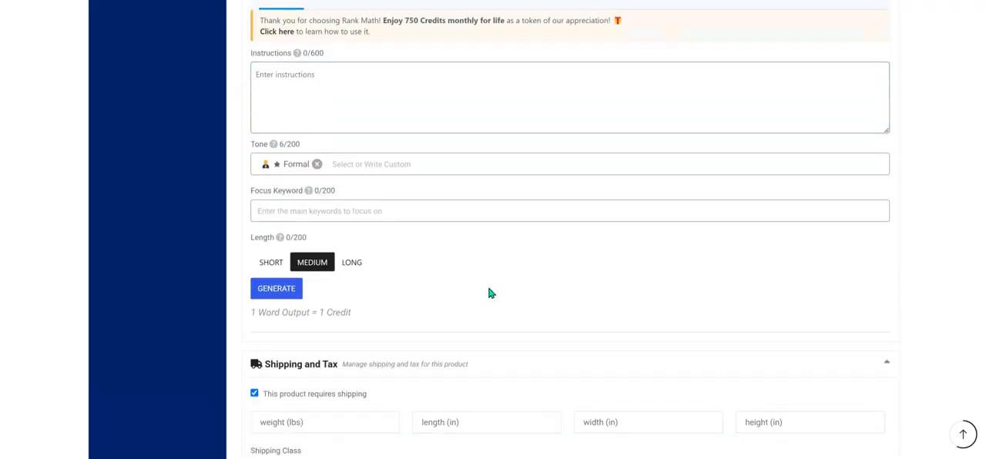
scroll(352, 264, "down", 1)
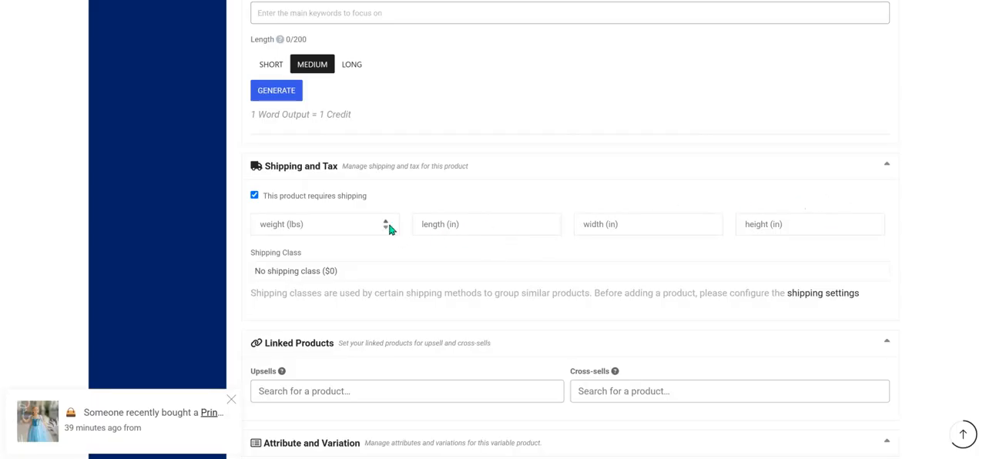
scroll(464, 279, "down", 2)
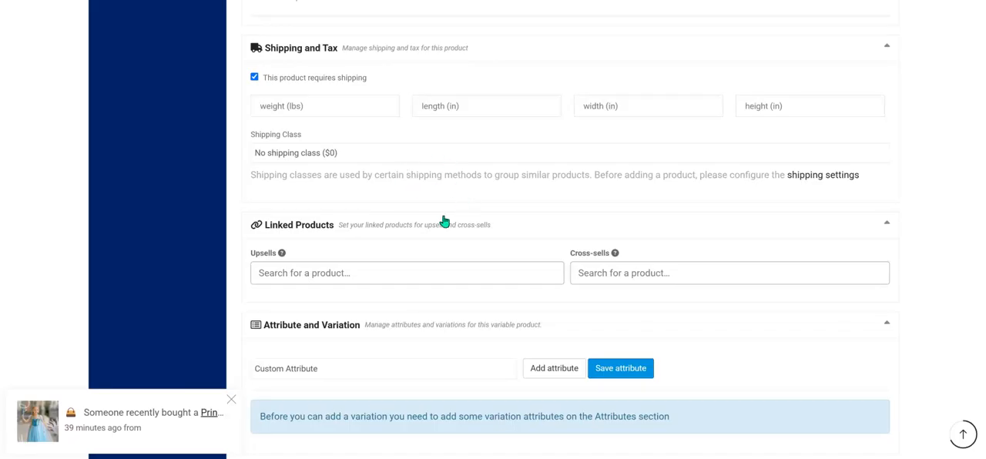
scroll(445, 221, "down", 1)
scroll(445, 222, "down", 2)
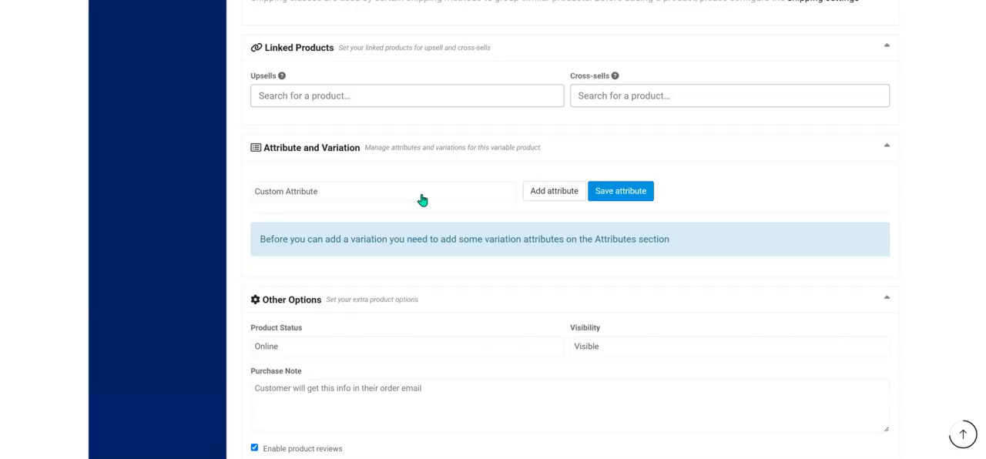
Add the Embellishments attribute to view its selectable terms, and remove it without choosing any.
left_click(418, 199)
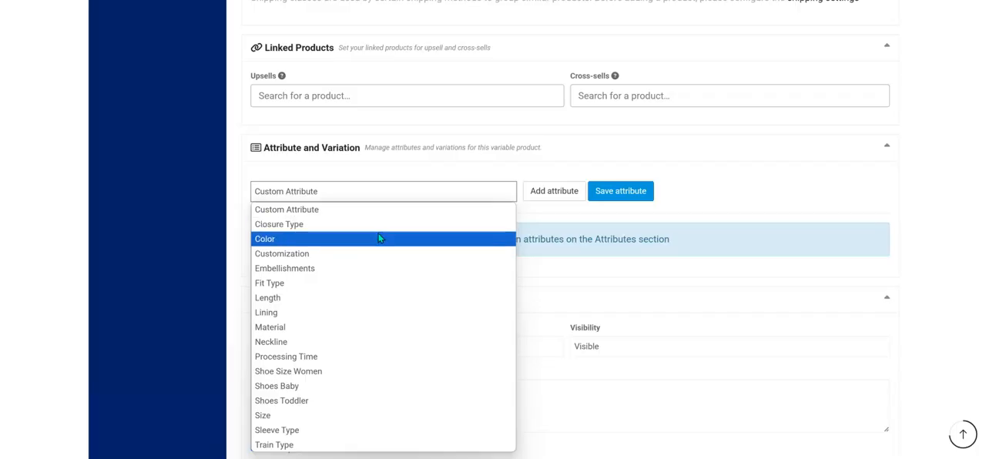
left_click(375, 274)
left_click(559, 198)
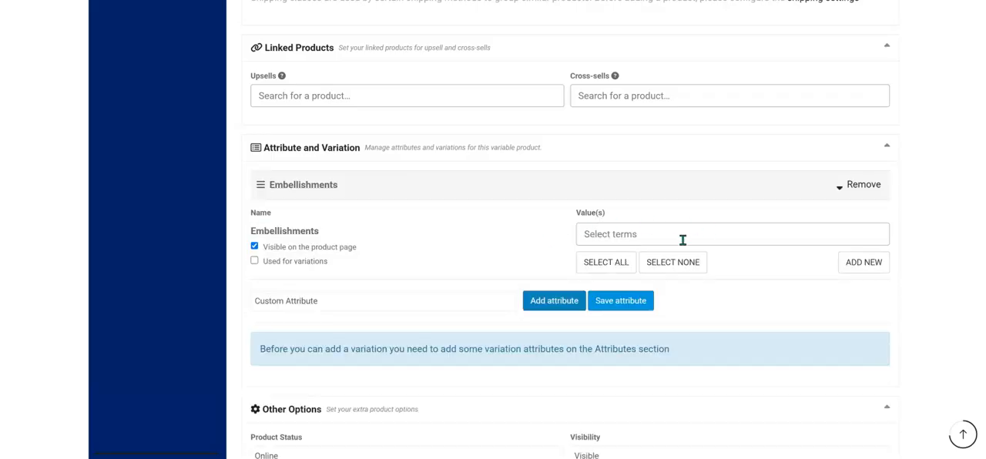
left_click(623, 234)
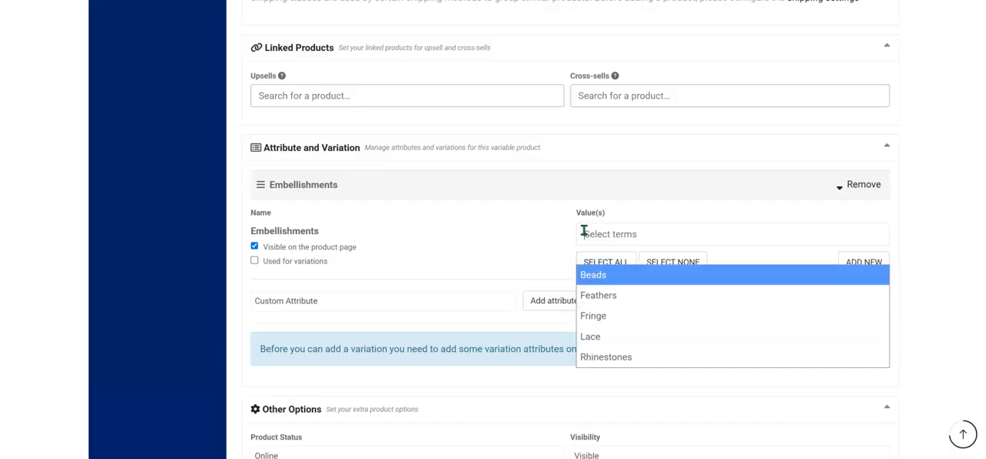
left_click(504, 231)
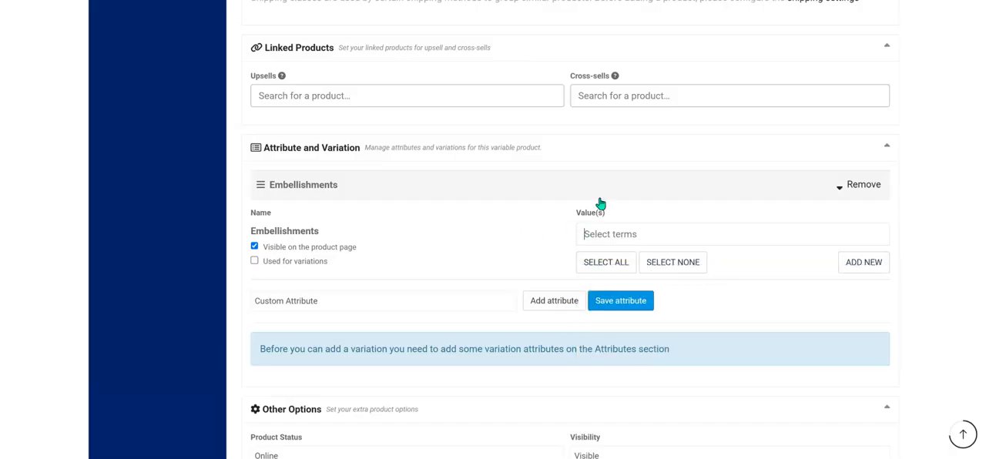
left_click(864, 185)
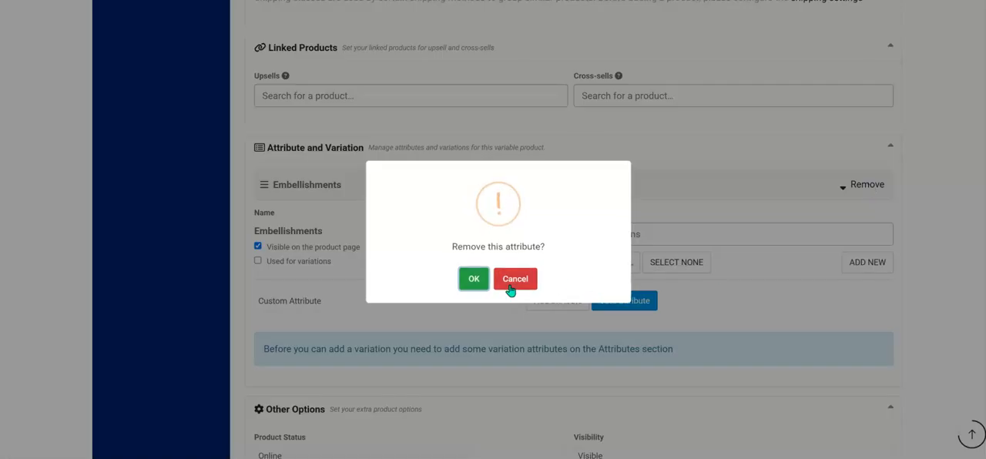
left_click(472, 280)
Add the Material attribute to view its selectable terms, and remove it without choosing any.
left_click(398, 193)
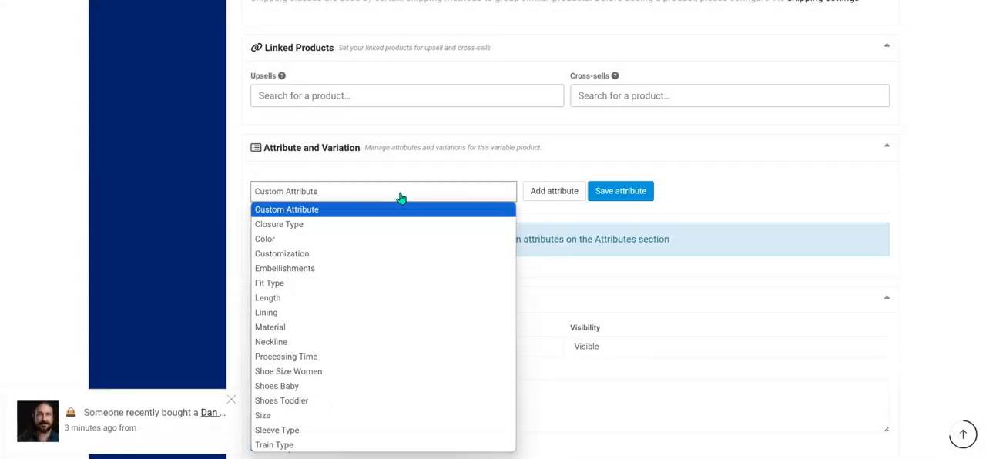
left_click(351, 330)
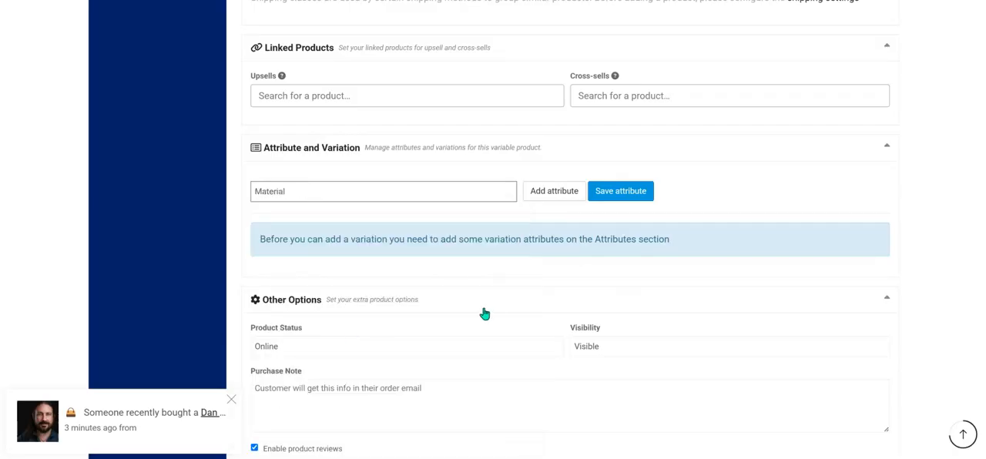
left_click(568, 201)
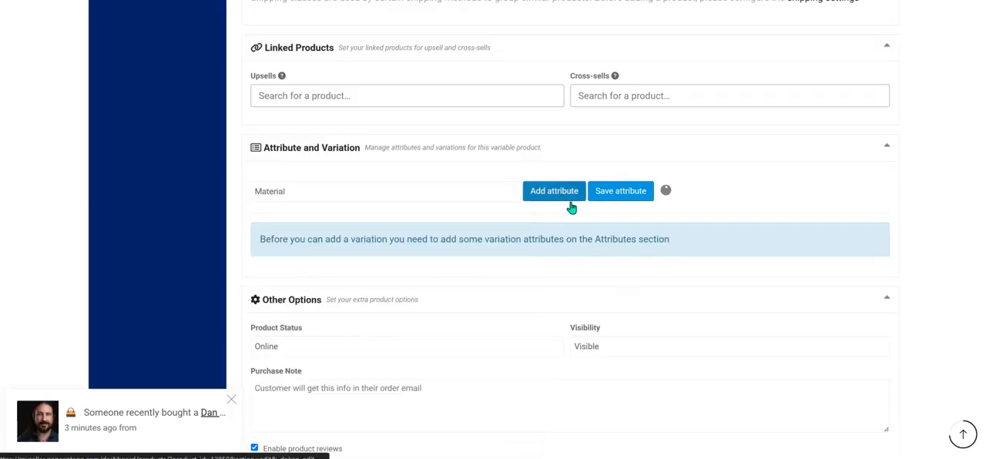
left_click(630, 235)
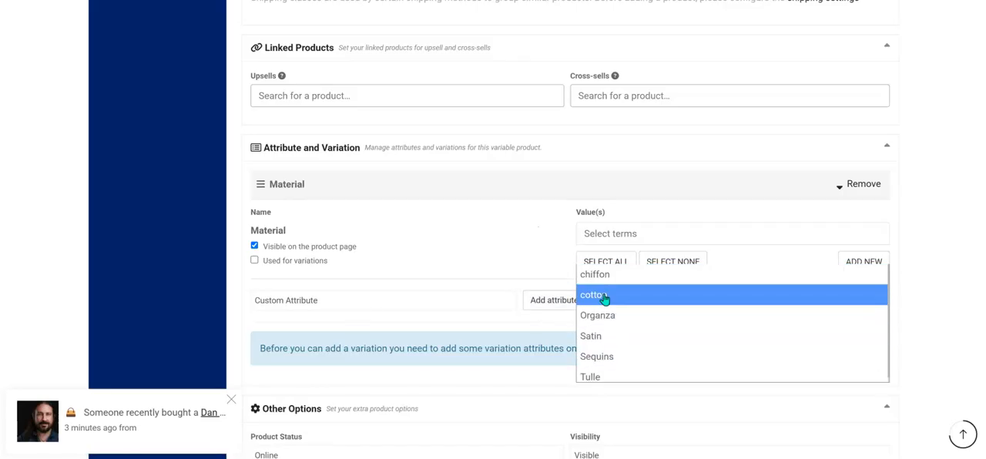
left_click(544, 235)
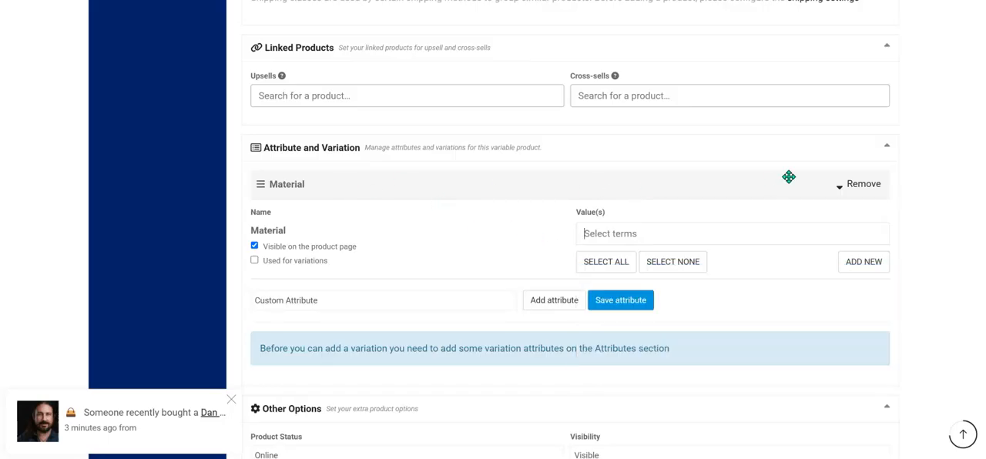
left_click(864, 192)
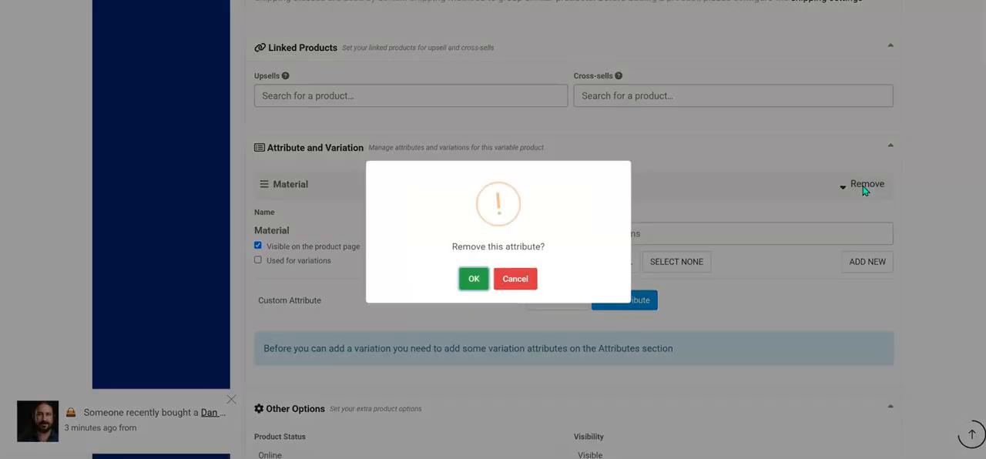
left_click(478, 281)
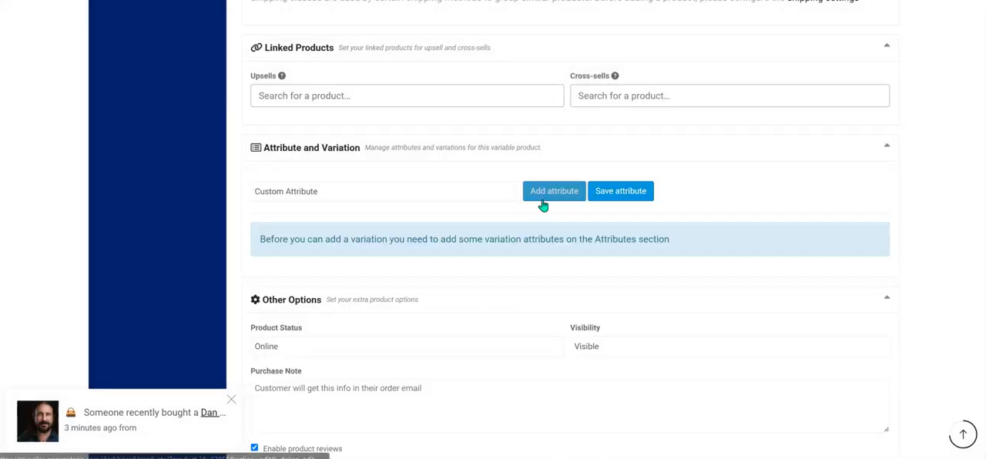
Add the predefined Color attribute to the product's Attribute and Variation section.
left_click(417, 197)
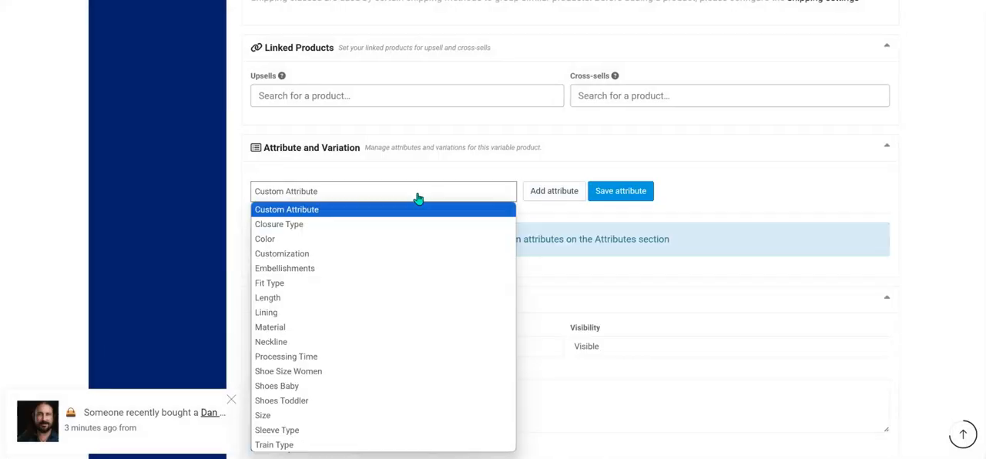
left_click(323, 243)
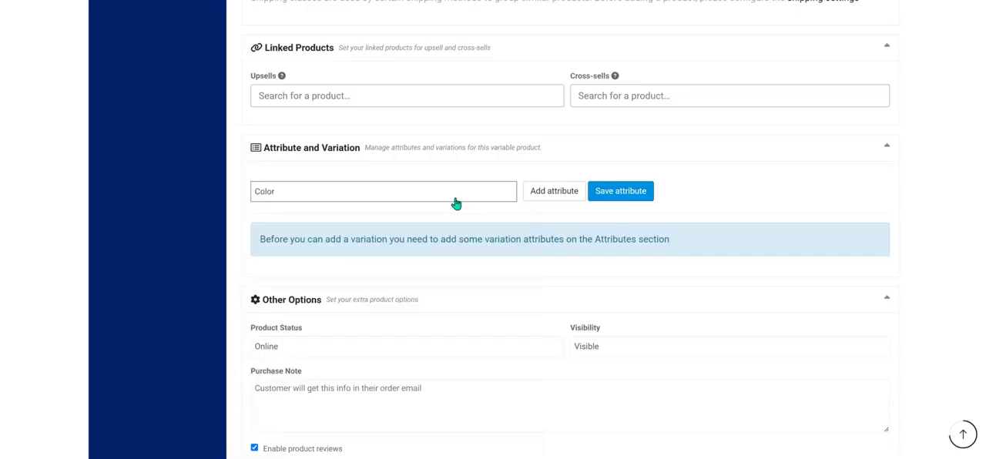
left_click(553, 193)
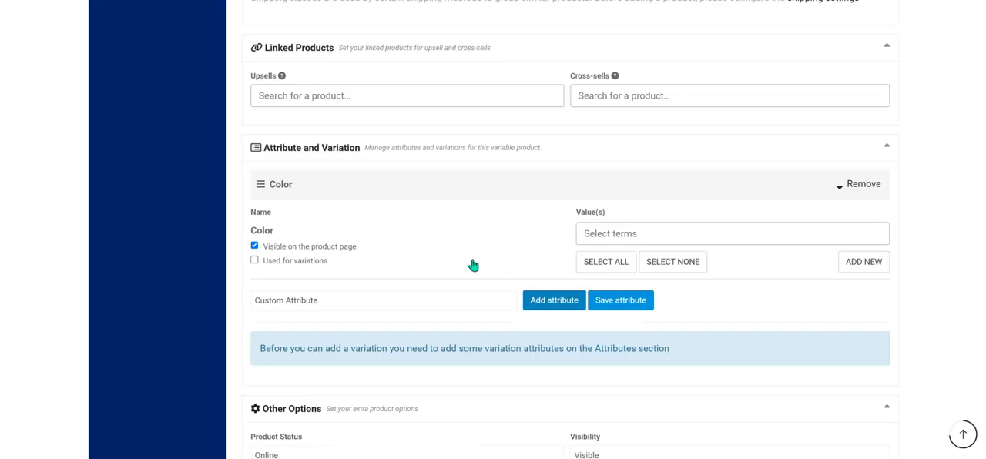
Select Pink, plum and Black as values of the first Color attribute.
left_click(619, 234)
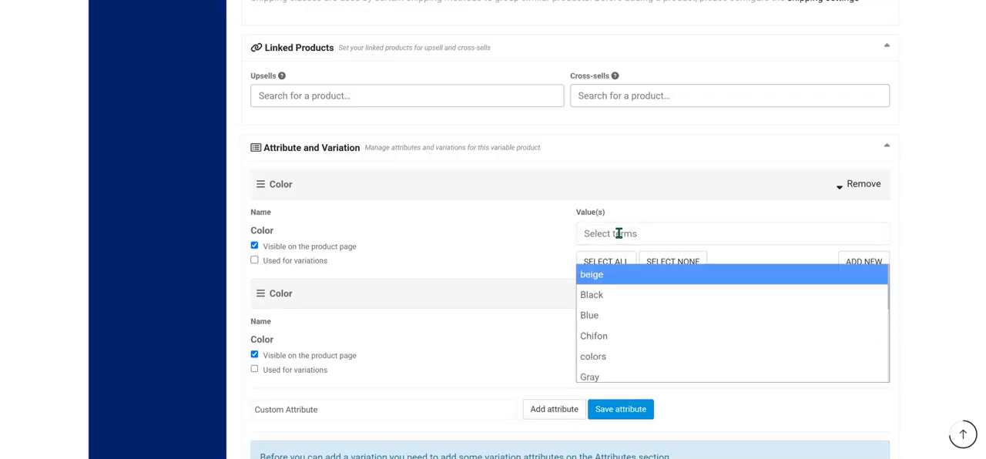
type("pink")
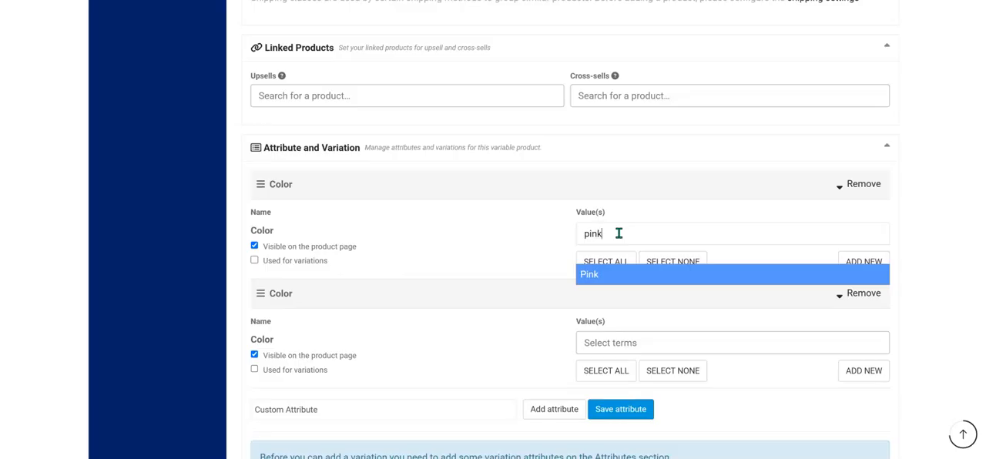
key("Return")
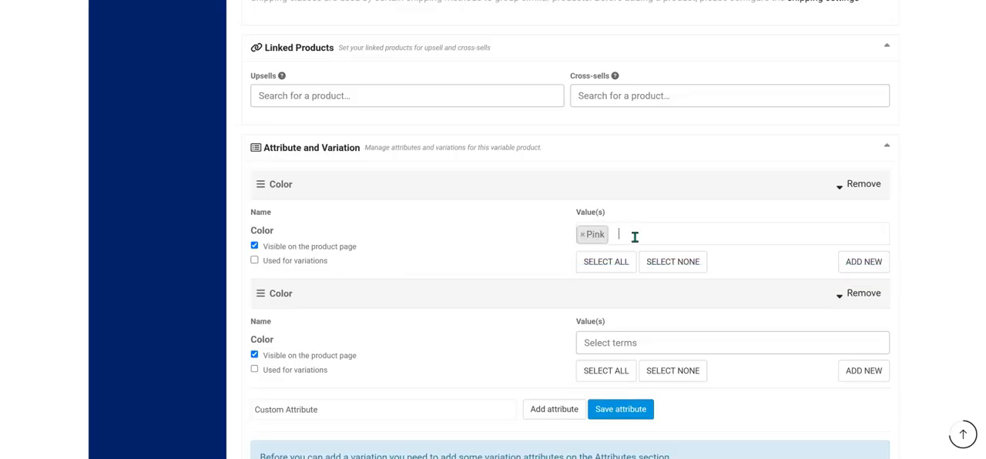
type("plum")
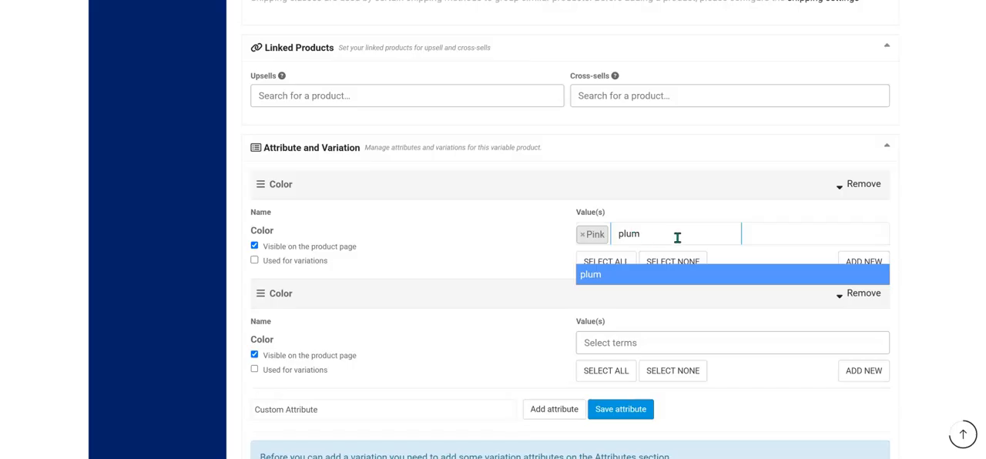
key("Return")
type("black")
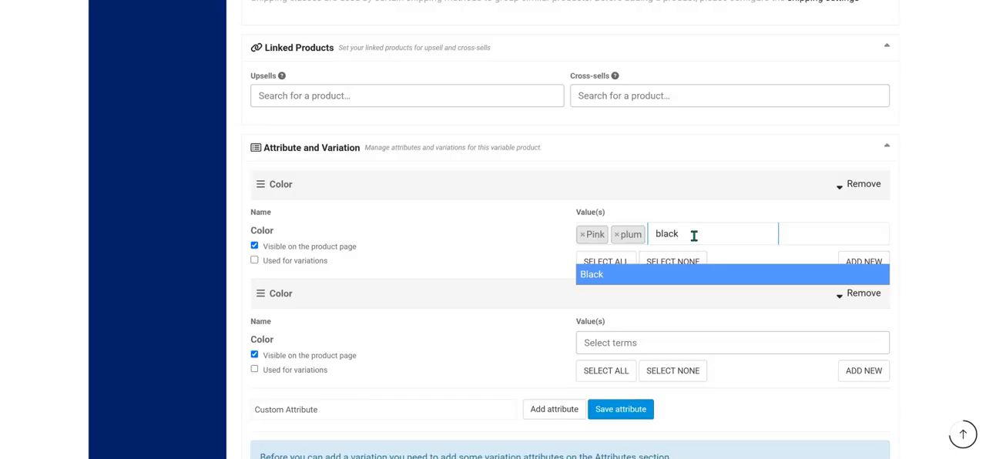
key("Return")
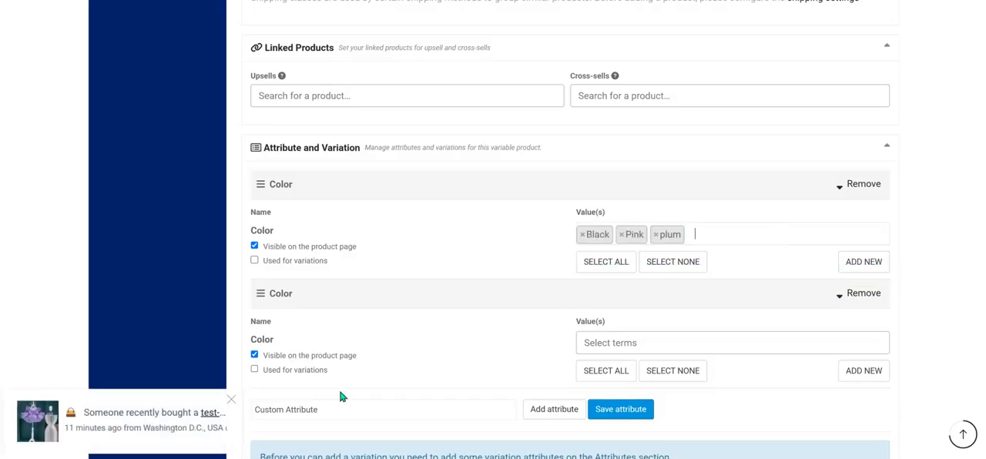
Switch to File Explorer and check the dress photos in the colrs folder for the available colors, and return to the product form.
mouse_move(195, 458)
left_click(234, 436)
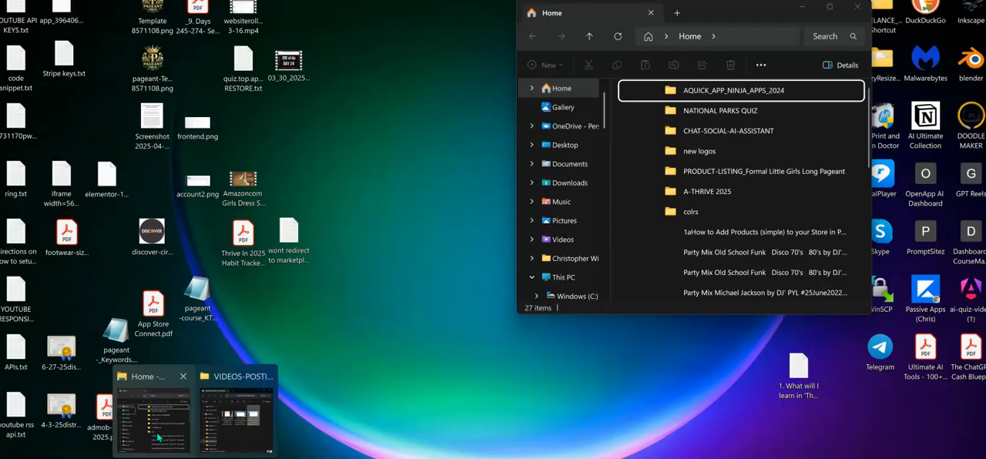
left_click(158, 420)
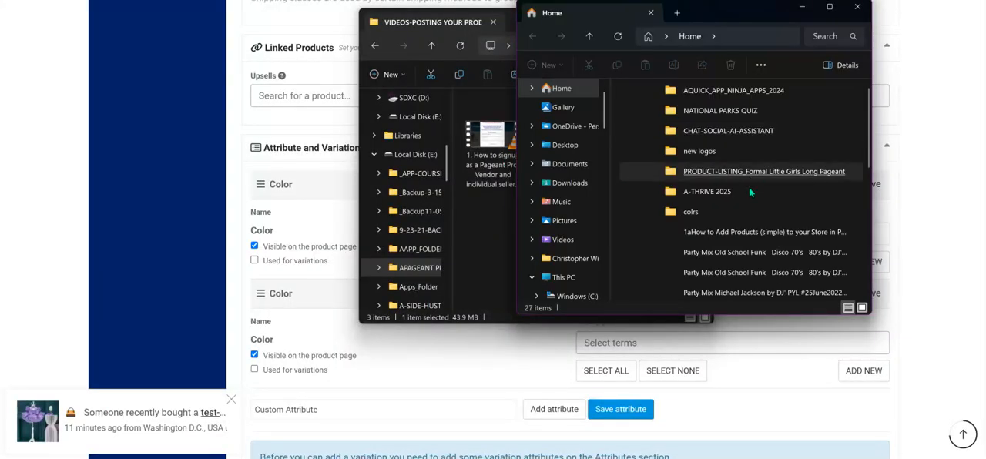
double_click(767, 173)
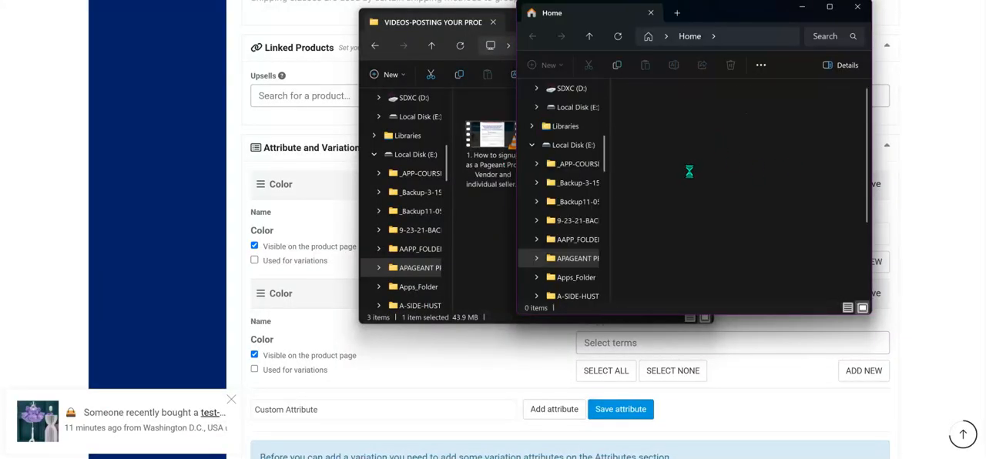
double_click(660, 128)
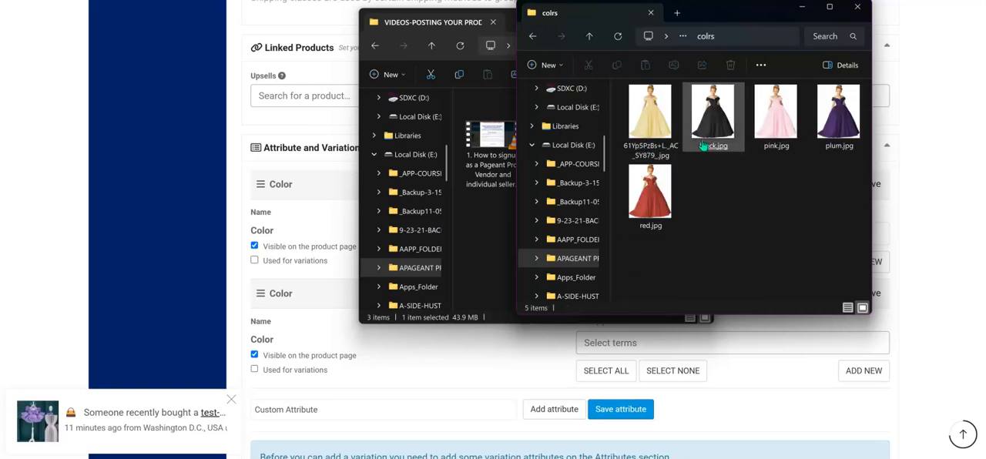
left_click(839, 135)
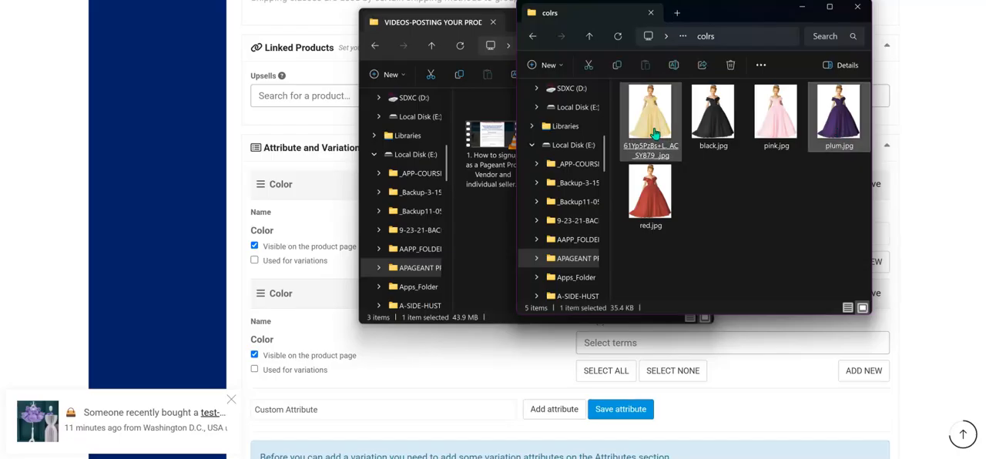
left_click(803, 8)
left_click(645, 18)
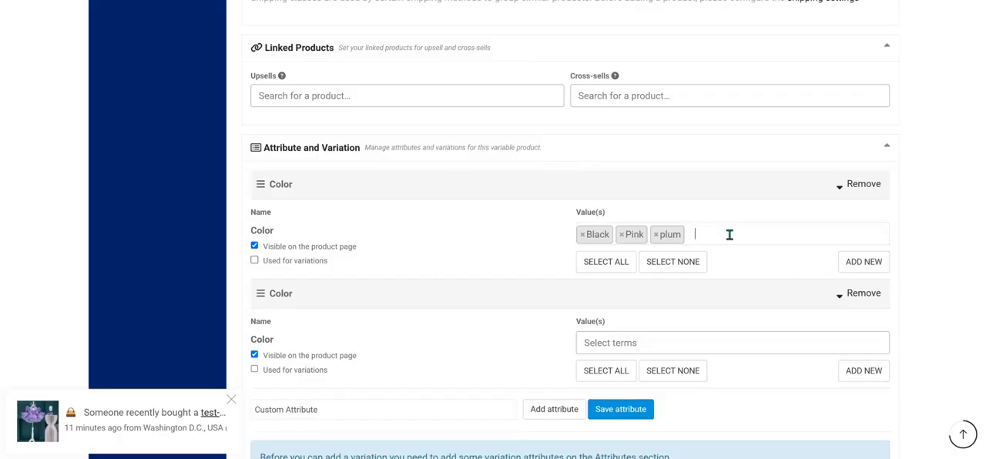
Add Yellow and Red to the values of the first Color attribute.
type("ye")
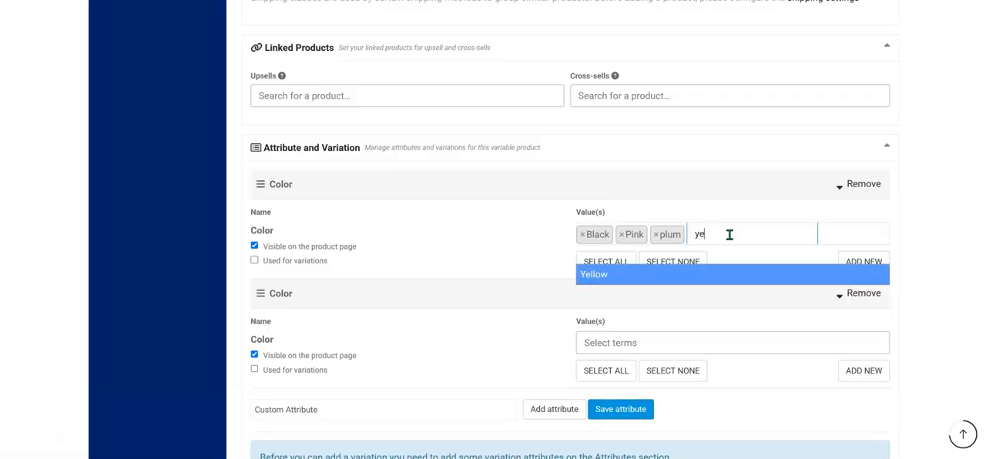
type("llow")
key("Return")
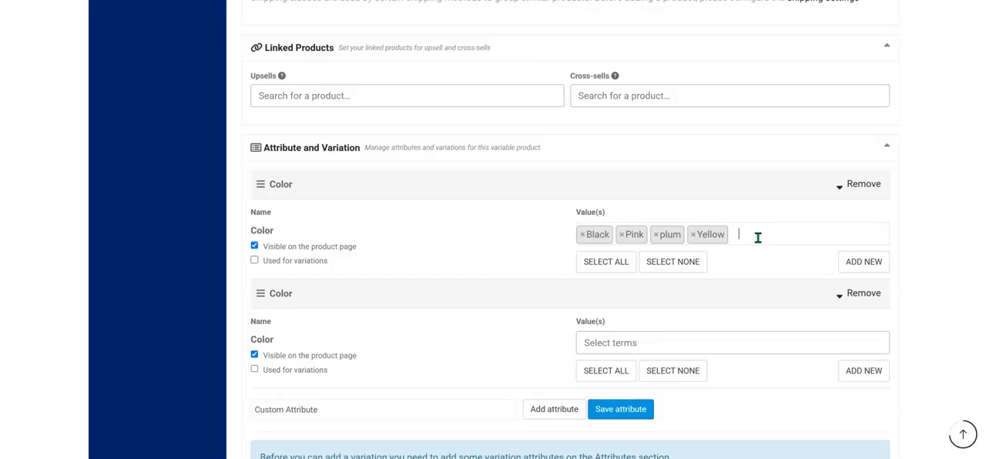
type("red")
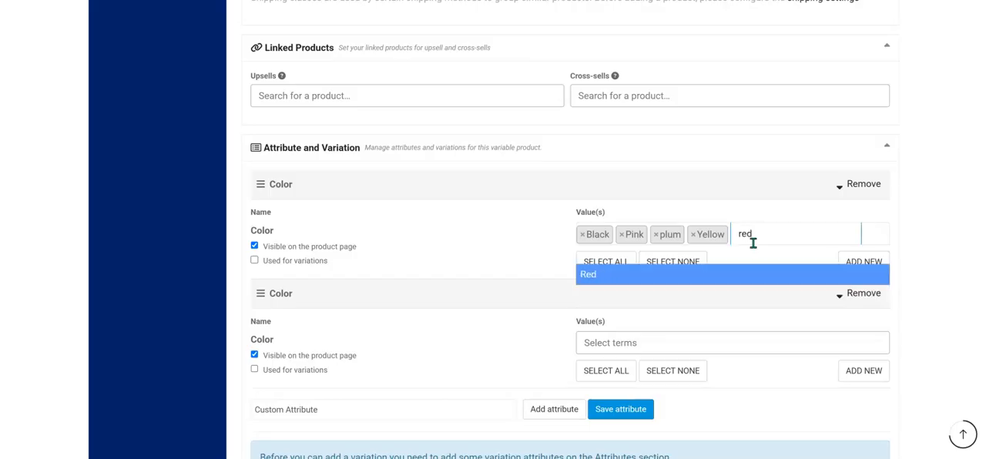
left_click(743, 279)
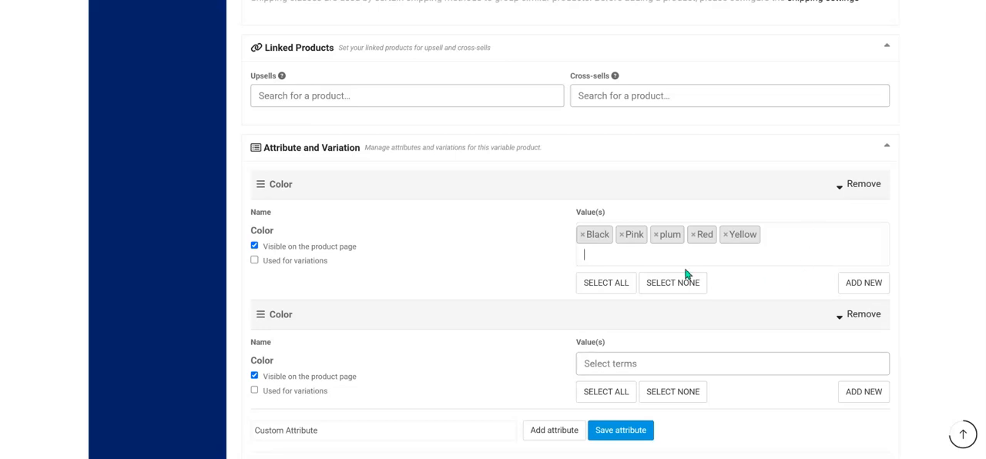
Create a new Color term named violet and remove it from the attribute's values.
type("v")
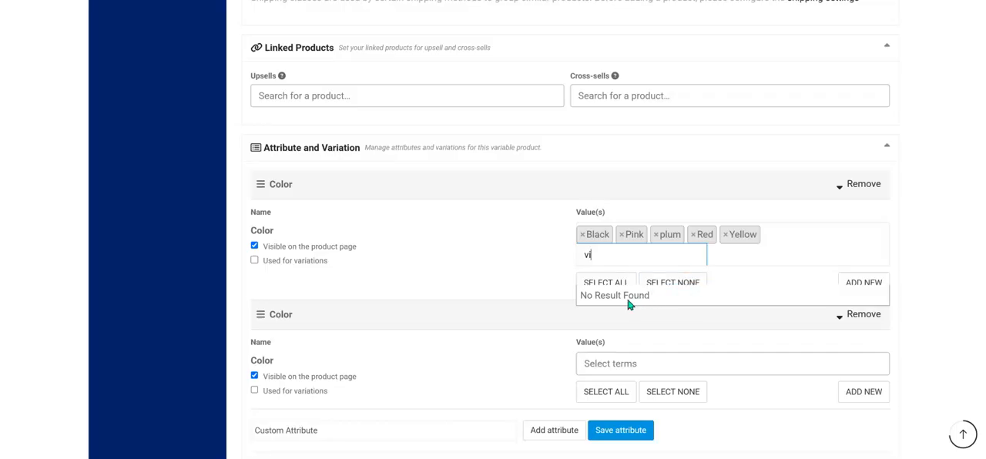
key("BackSpace")
key("BackSpace")
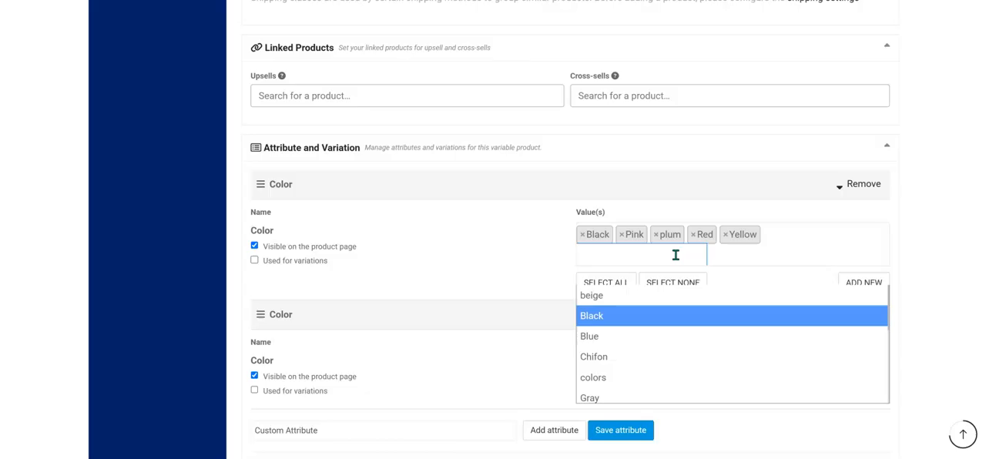
left_click(865, 284)
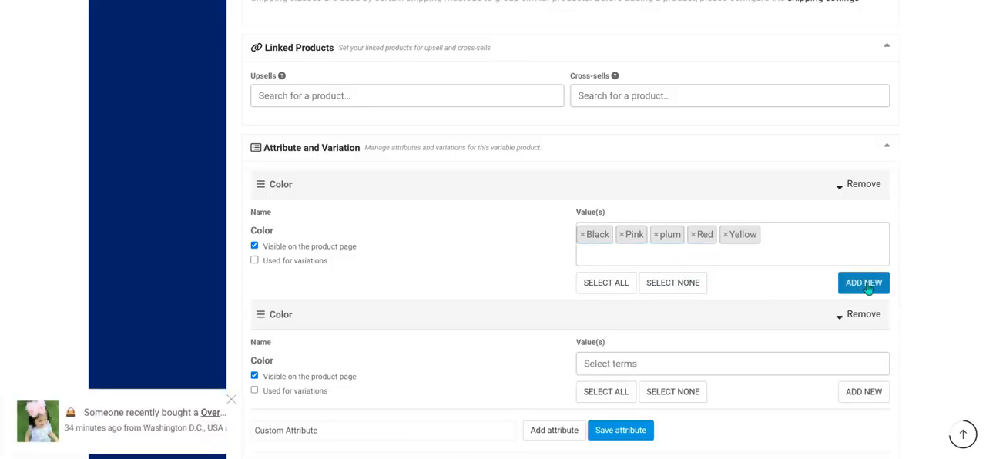
left_click(865, 283)
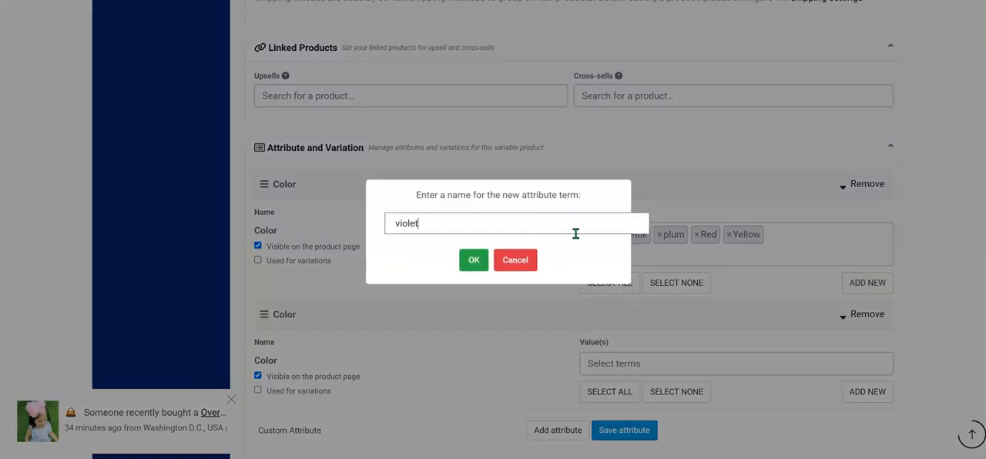
key("Return")
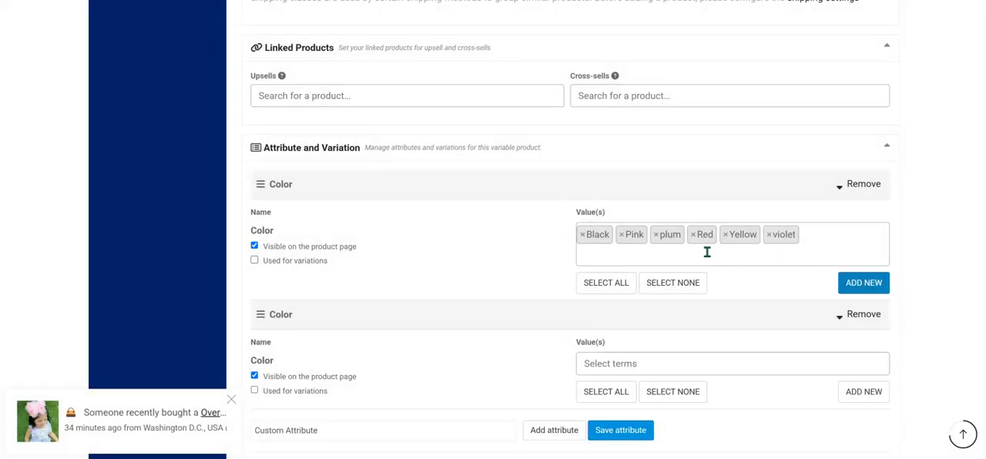
left_click(769, 234)
left_click(504, 228)
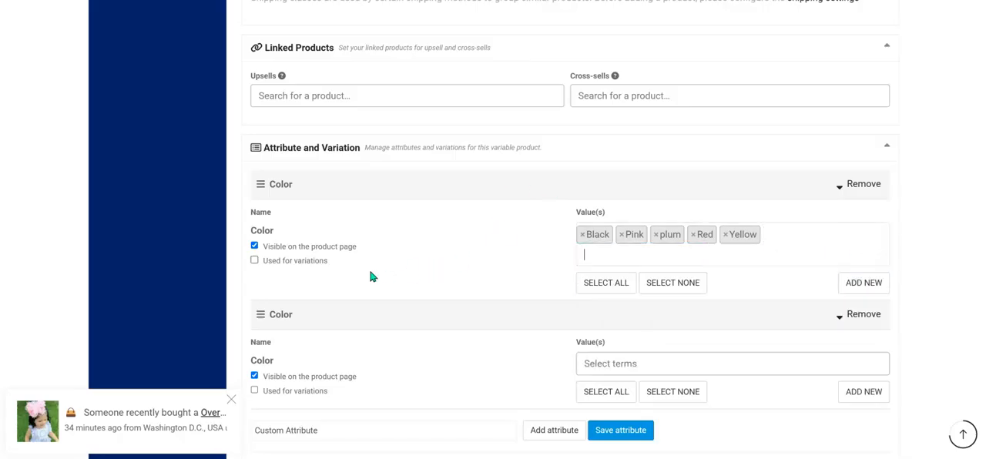
left_click(255, 260)
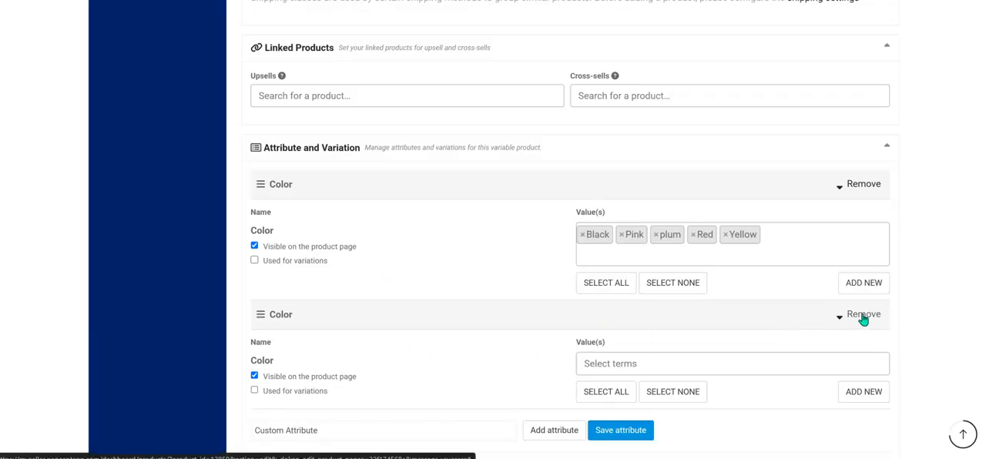
left_click(868, 288)
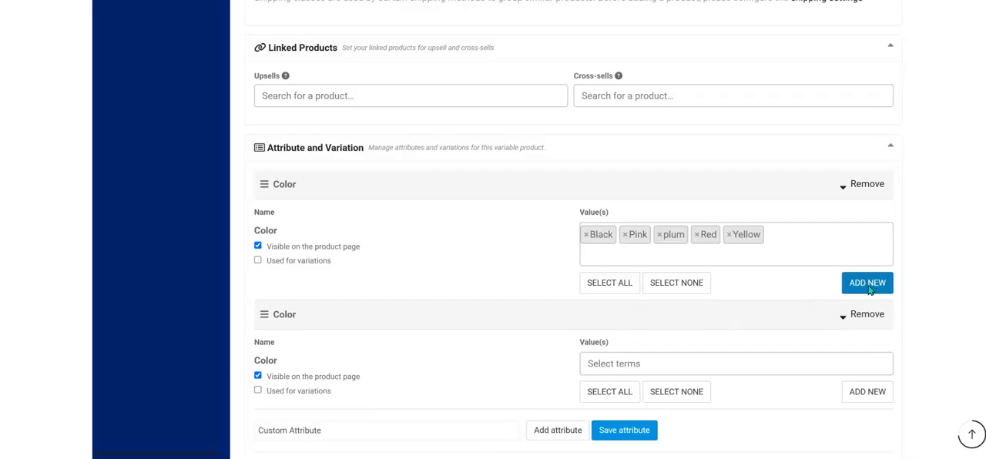
left_click(518, 262)
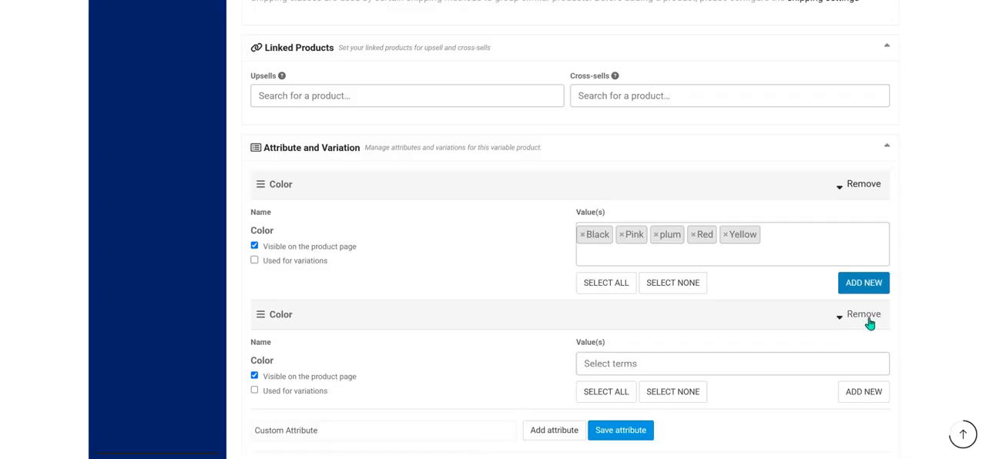
Remove the duplicate Color attribute that has no terms selected.
scroll(863, 316, "down", 2)
left_click(869, 143)
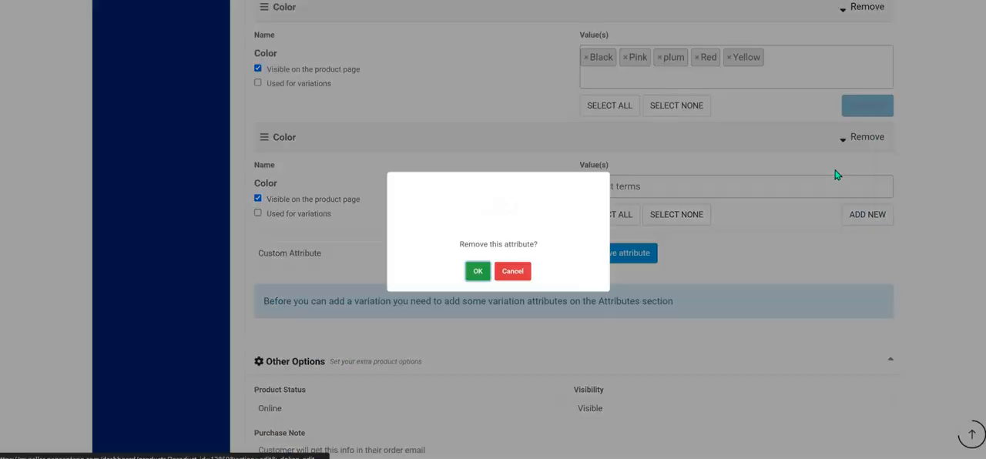
left_click(480, 279)
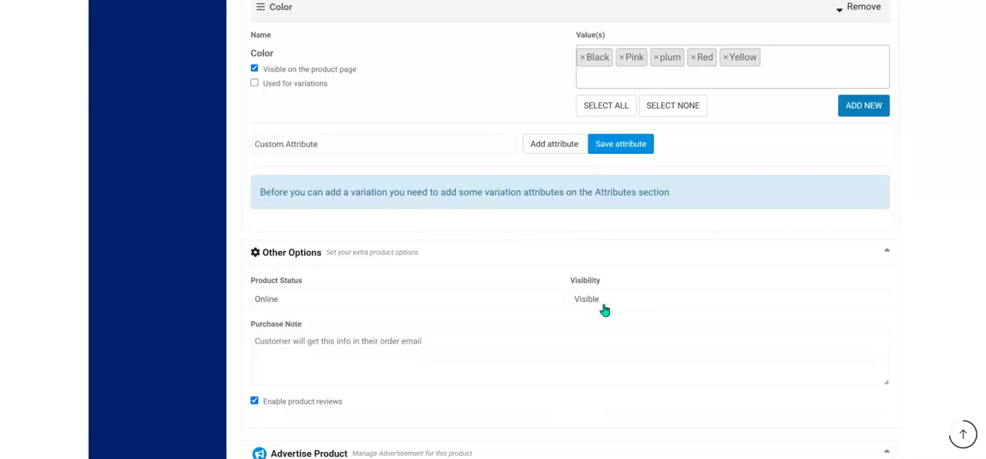
Mark the Color attribute as used for variations, save it and collapse its details.
scroll(606, 311, "up", 2)
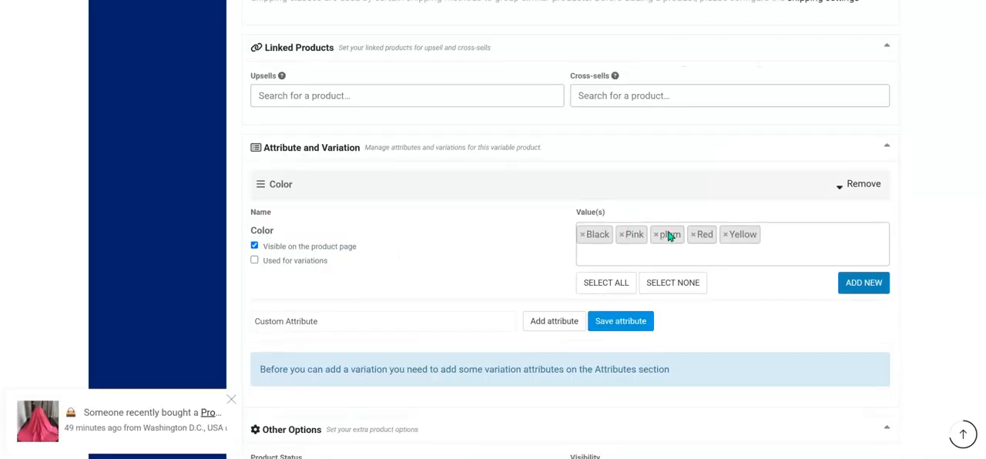
left_click(317, 263)
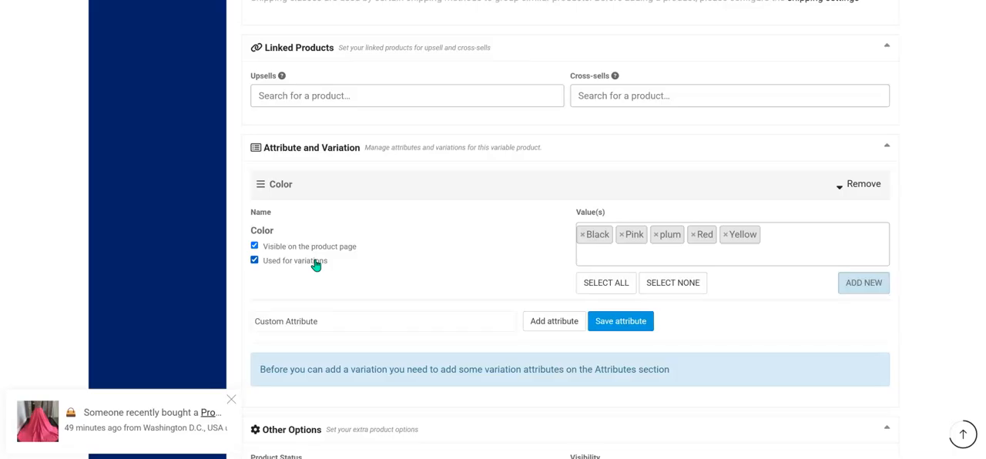
left_click(645, 325)
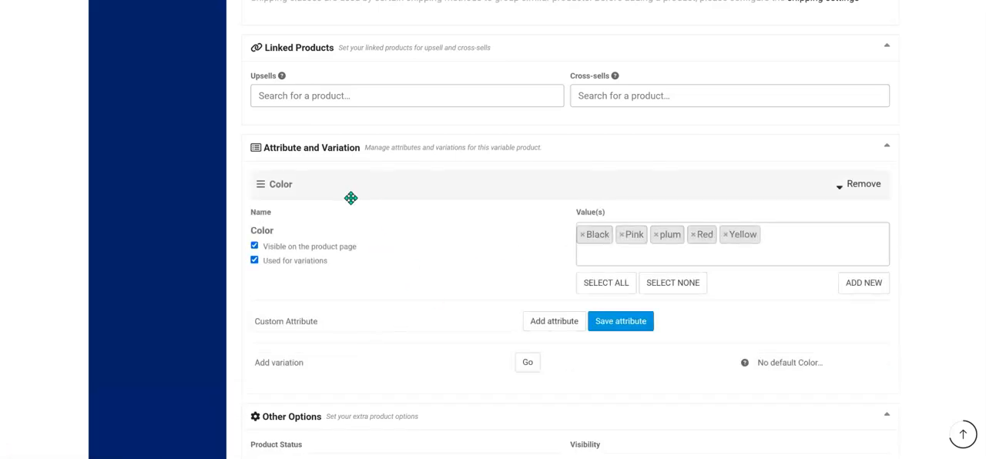
left_click(442, 187)
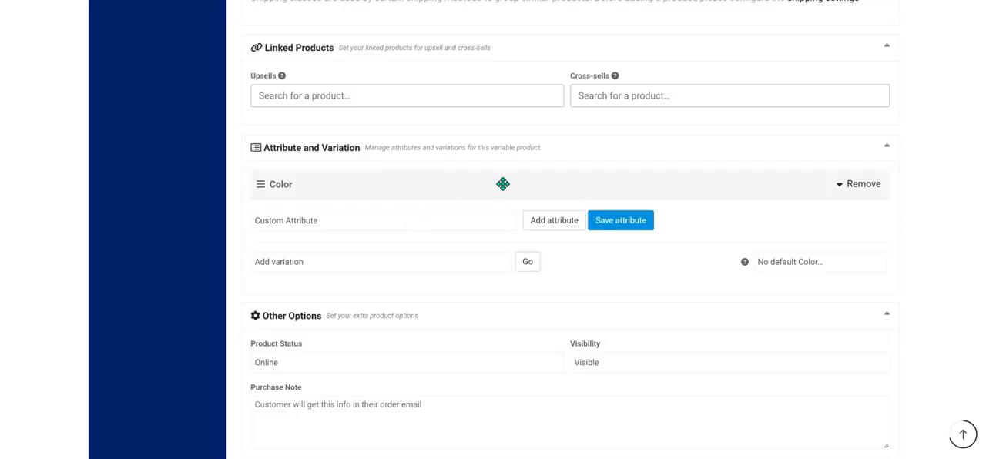
Add the predefined Size attribute to the product's Attribute and Variation section.
left_click(557, 227)
left_click(409, 224)
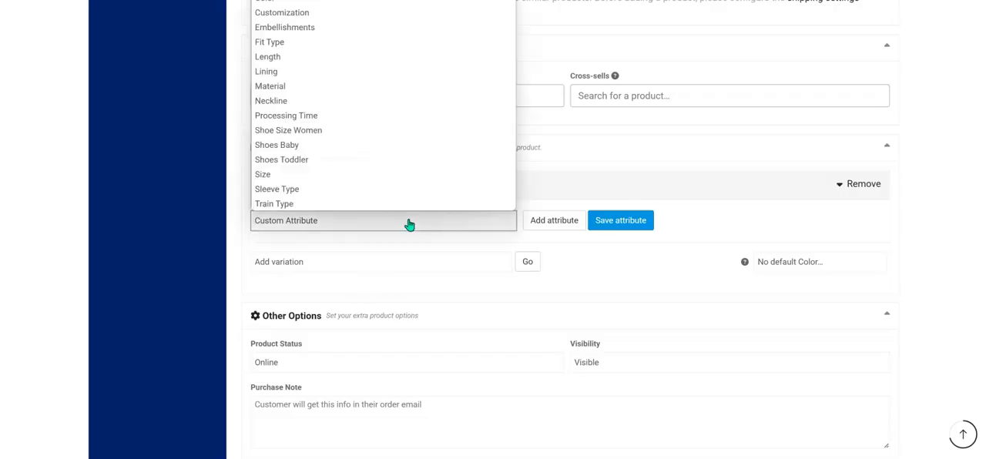
left_click(409, 224)
left_click(444, 225)
type("si")
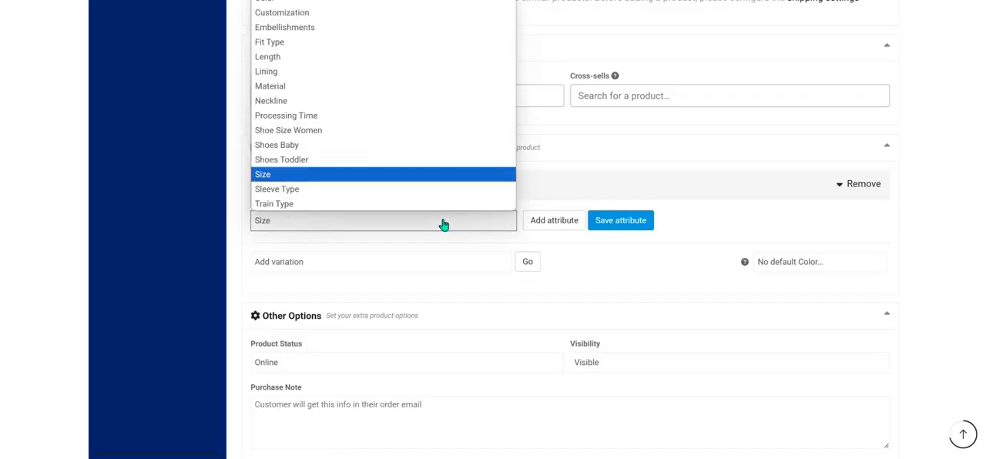
key("Return")
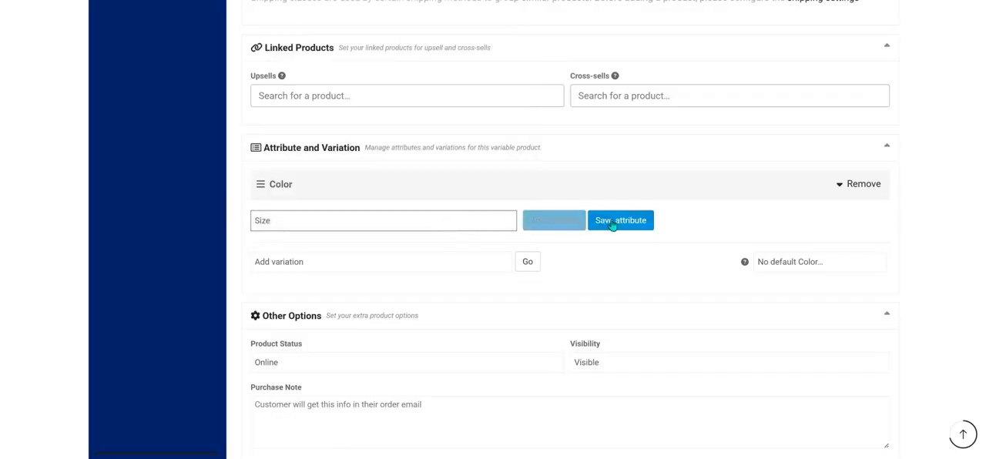
left_click(565, 224)
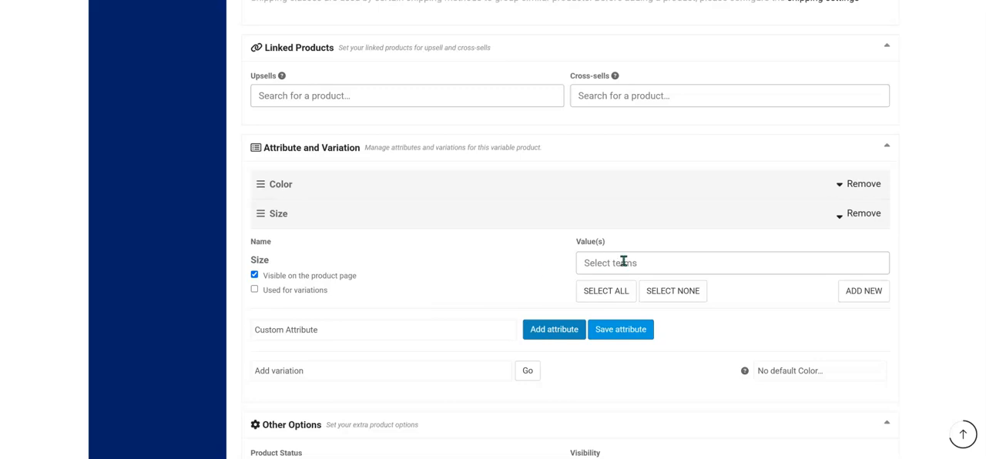
Mark the Size attribute as used for variations and add size 2 to its values.
left_click(606, 290)
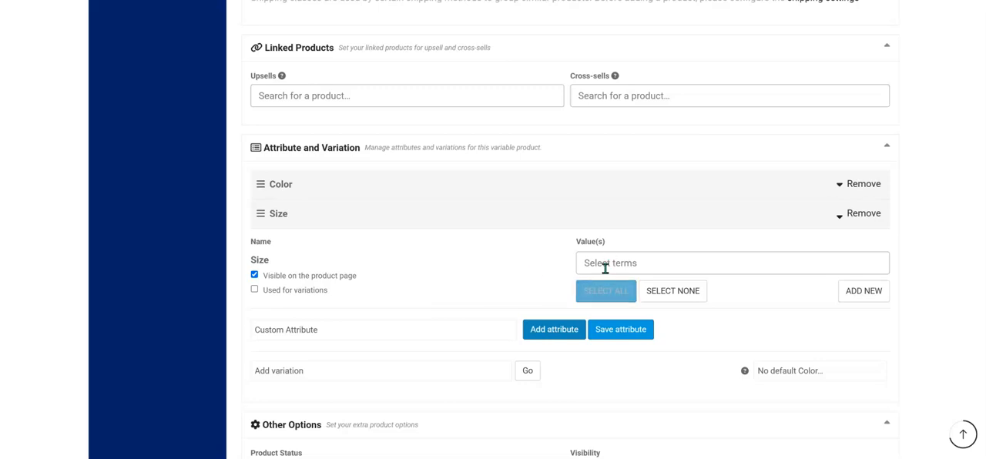
left_click(296, 291)
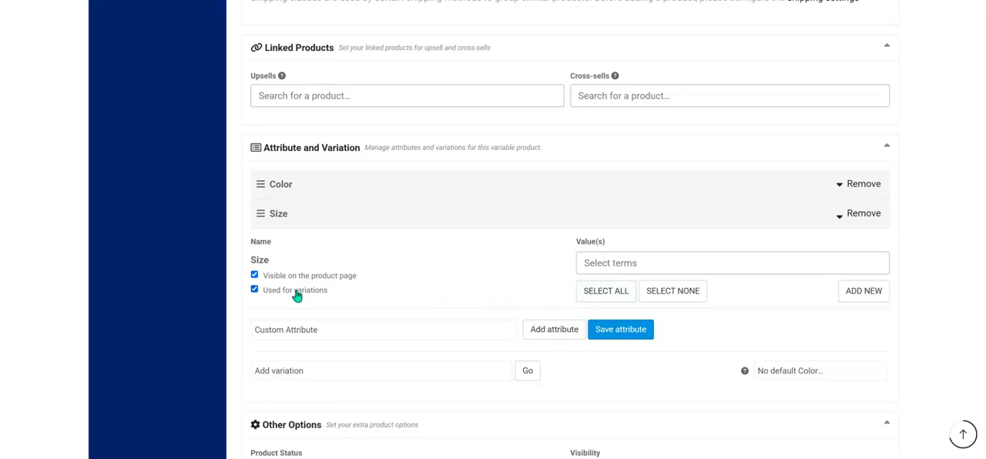
left_click(614, 263)
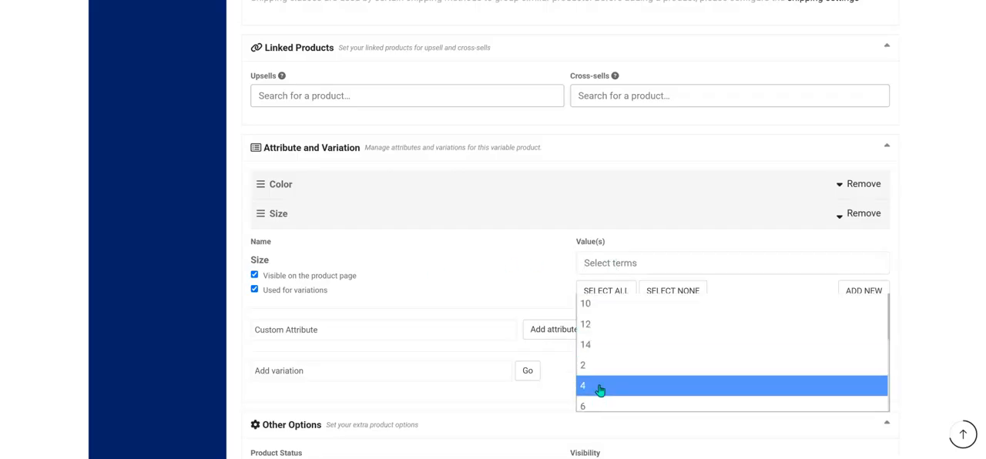
scroll(605, 337, "down", 1)
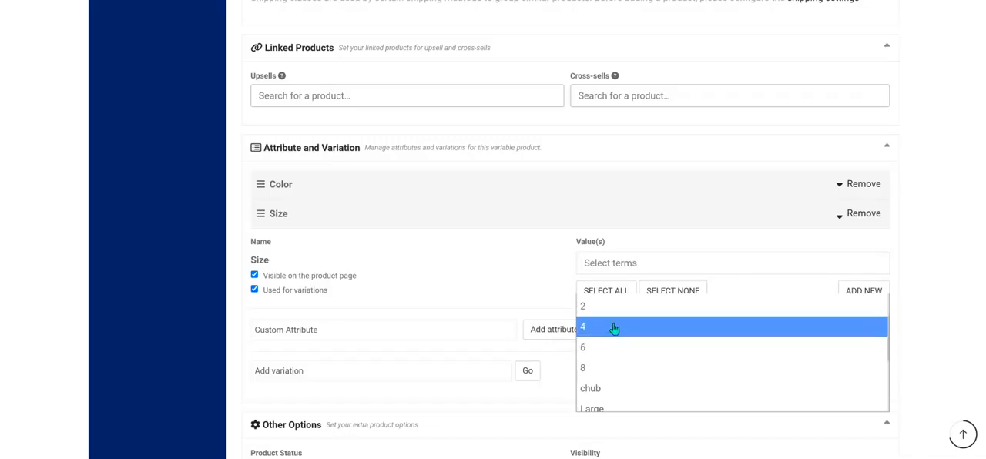
scroll(614, 331, "down", 1)
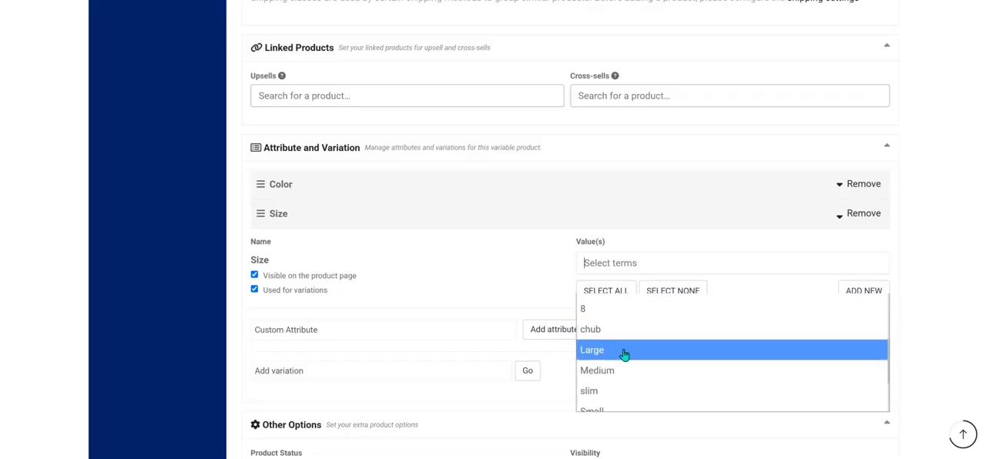
scroll(625, 383, "down", 1)
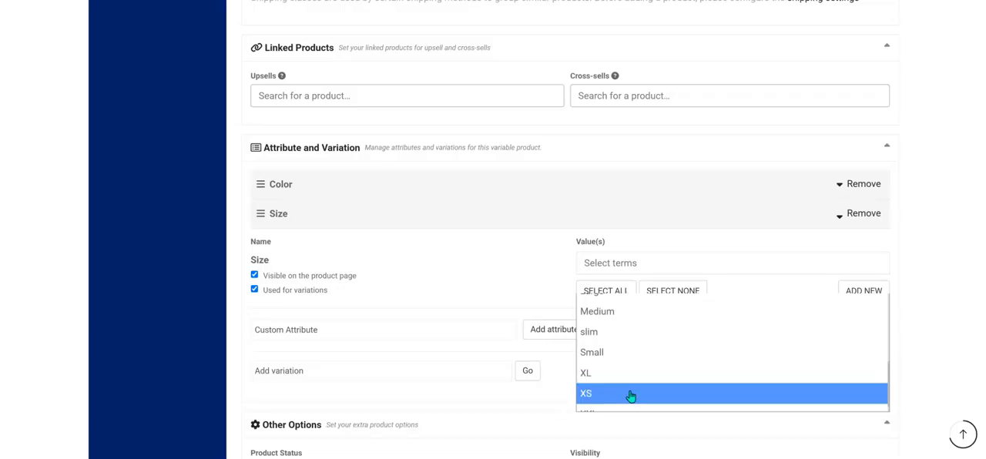
scroll(630, 395, "up", 3)
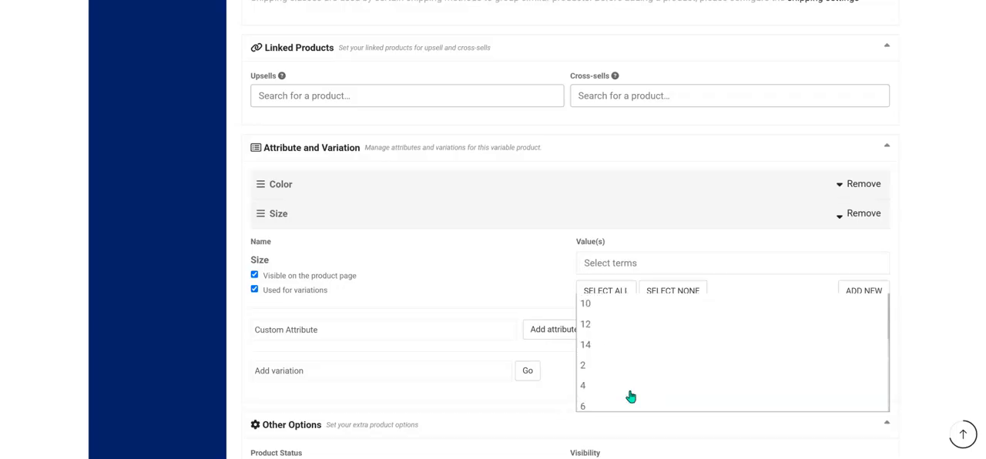
left_click(589, 369)
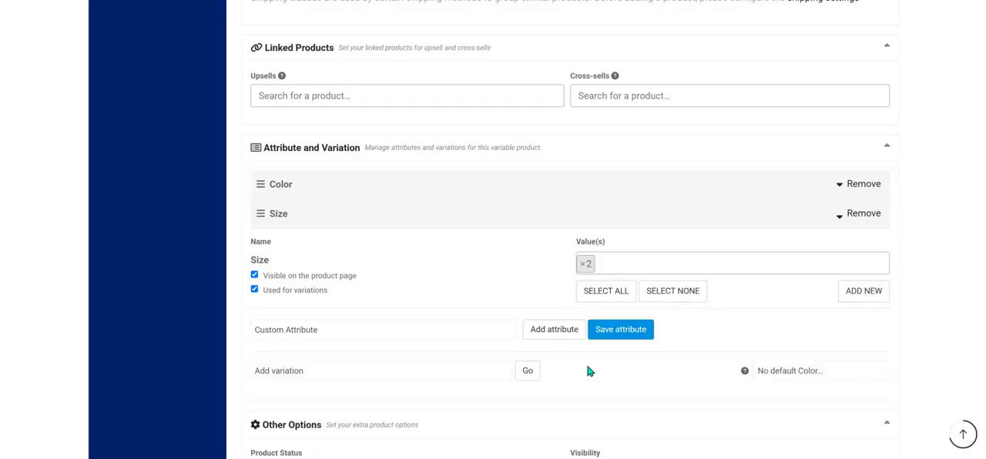
Add sizes 4, 6 and 8 to the Size attribute's values.
left_click(625, 261)
type("4")
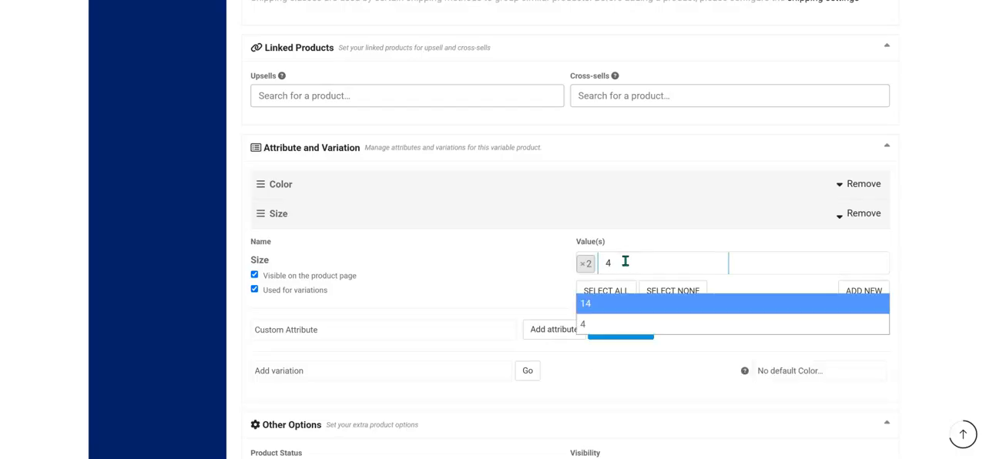
left_click(608, 330)
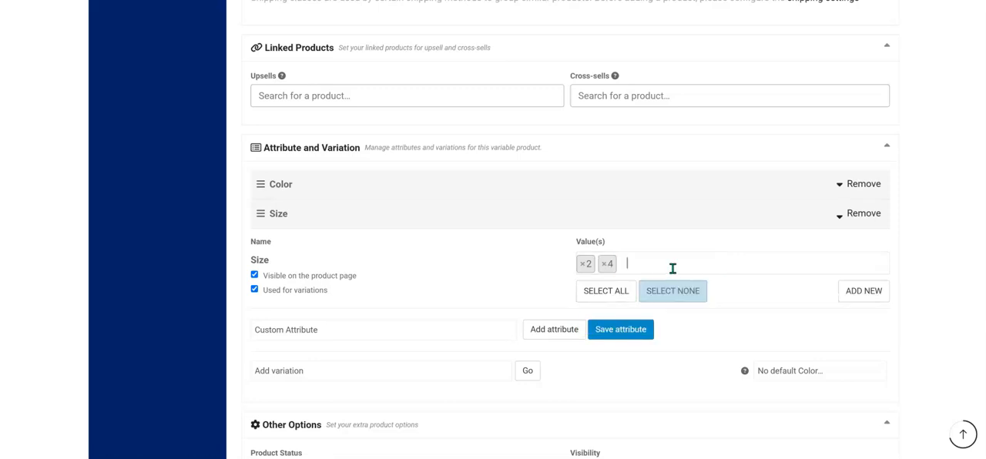
left_click(673, 265)
type("6")
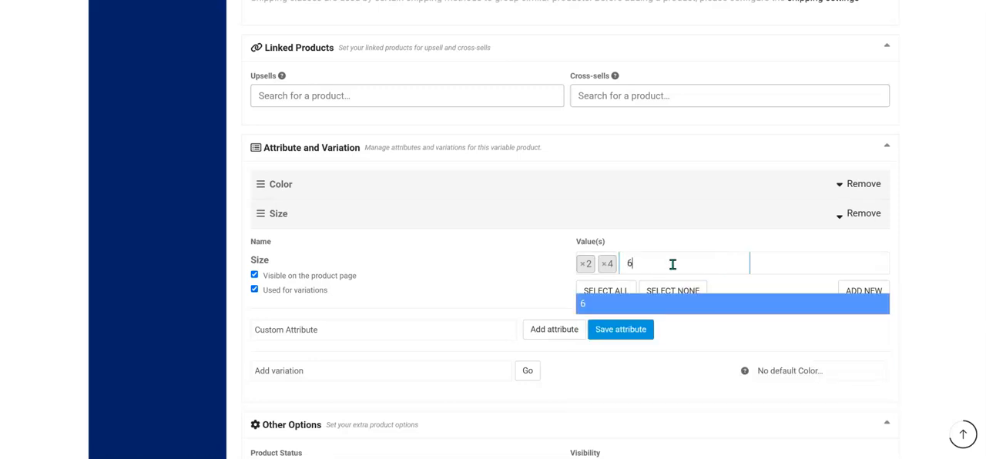
left_click(645, 305)
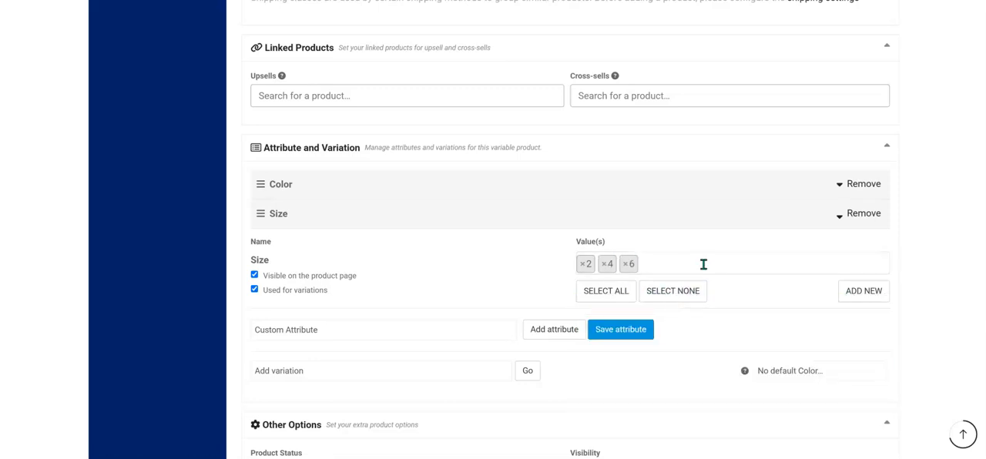
type("8")
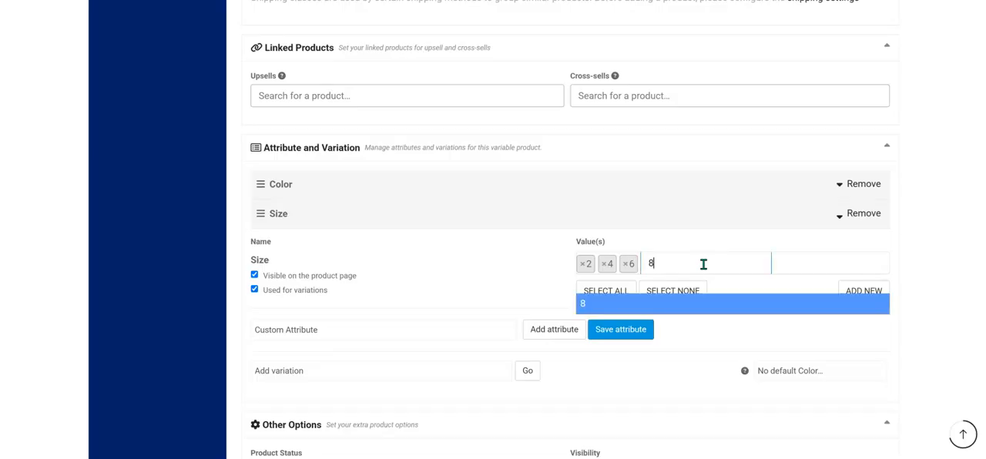
left_click(703, 310)
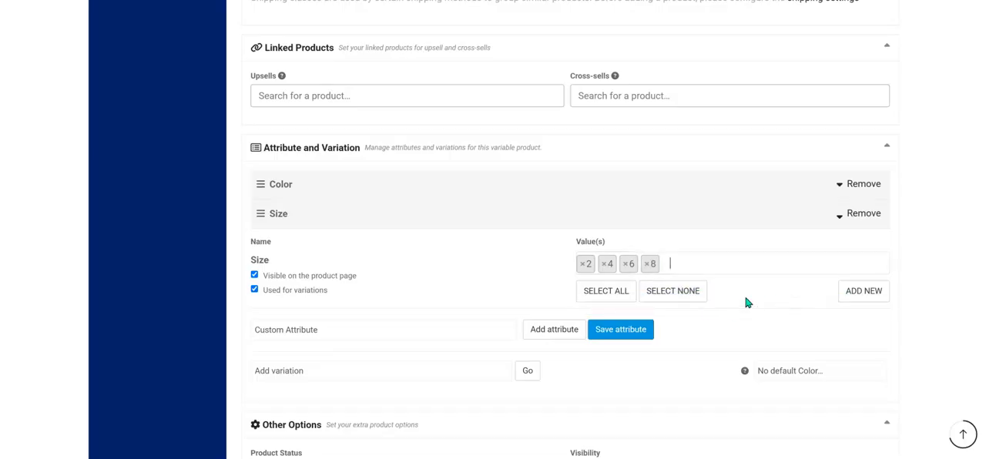
Add size 10 to the Size attribute's values and collapse its details.
type("12")
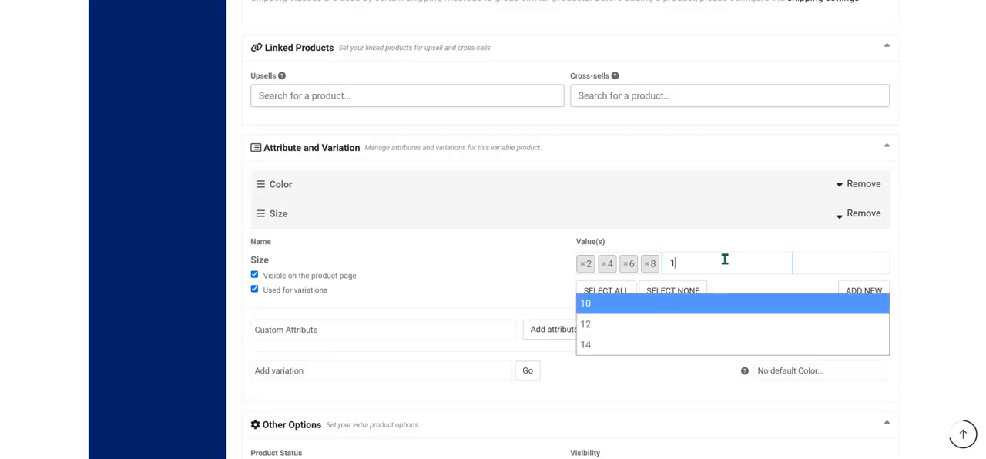
key("BackSpace")
key("BackSpace")
type("10")
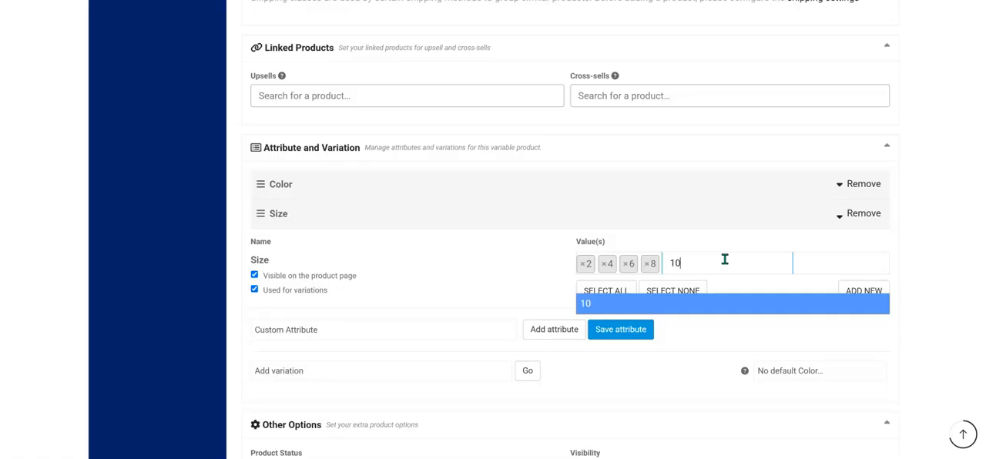
left_click(718, 310)
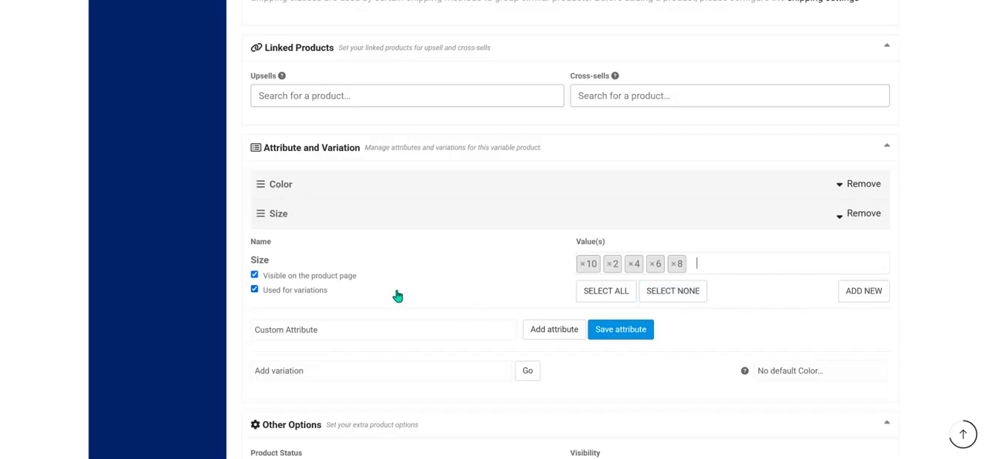
scroll(463, 306, "down", 1)
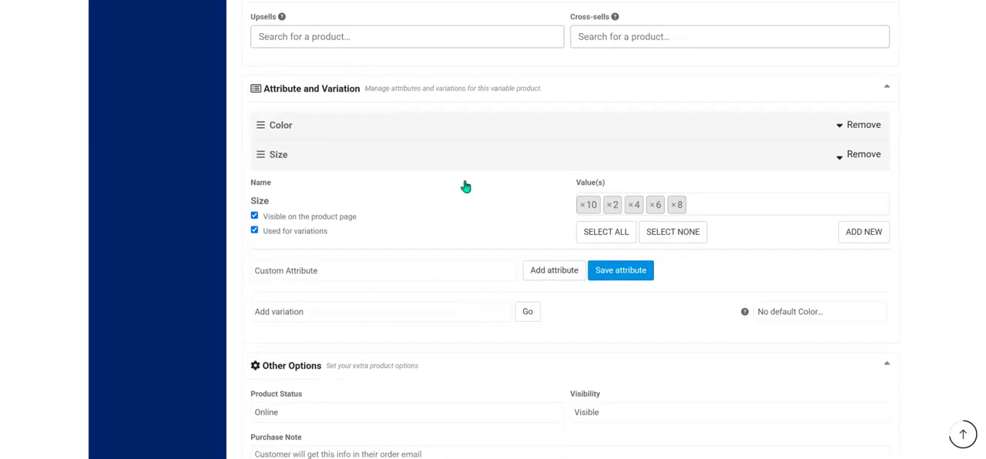
left_click(465, 153)
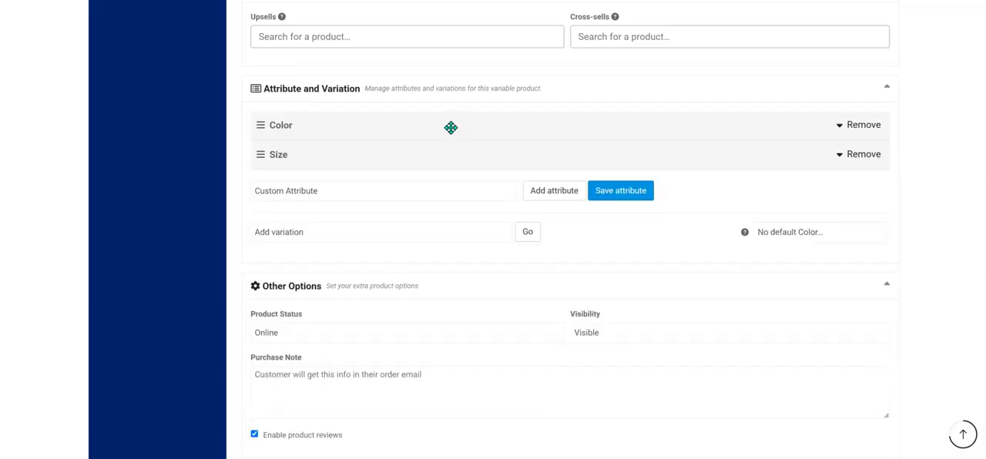
Add a variation to the product and set its color to Black.
double_click(451, 128)
left_click(528, 234)
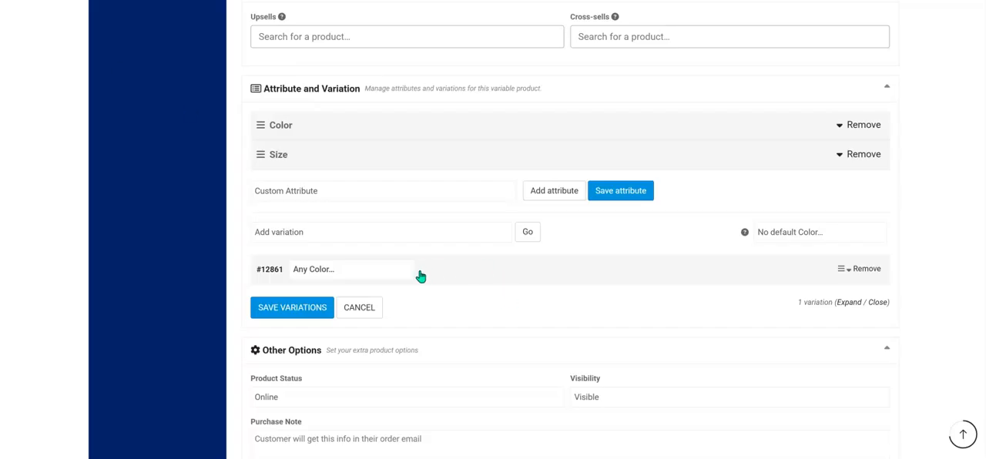
left_click(394, 271)
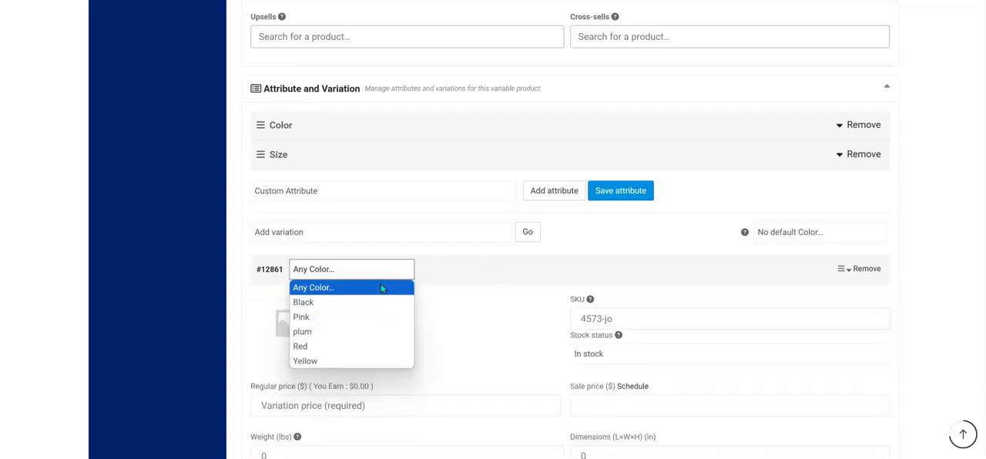
left_click(341, 304)
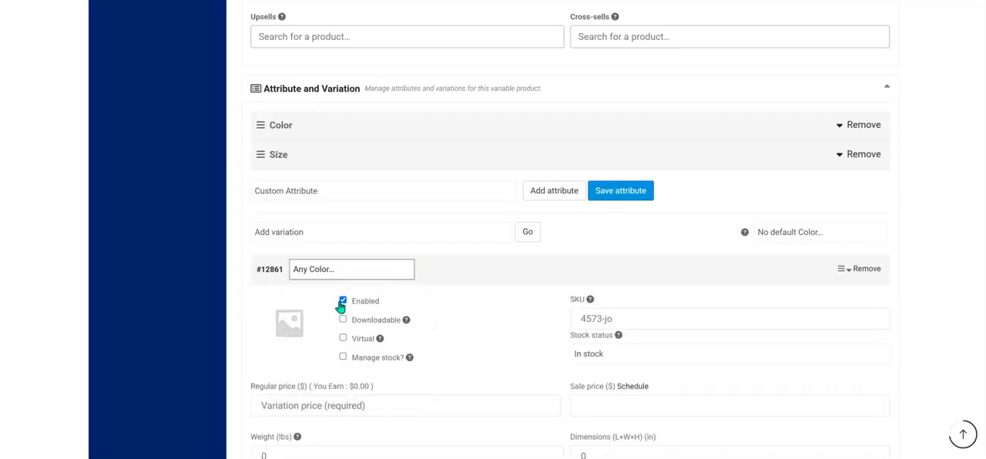
Expand the Black variation, enable stock management for it and set its SKU to 76893-po.
left_click(400, 273)
left_click(277, 321)
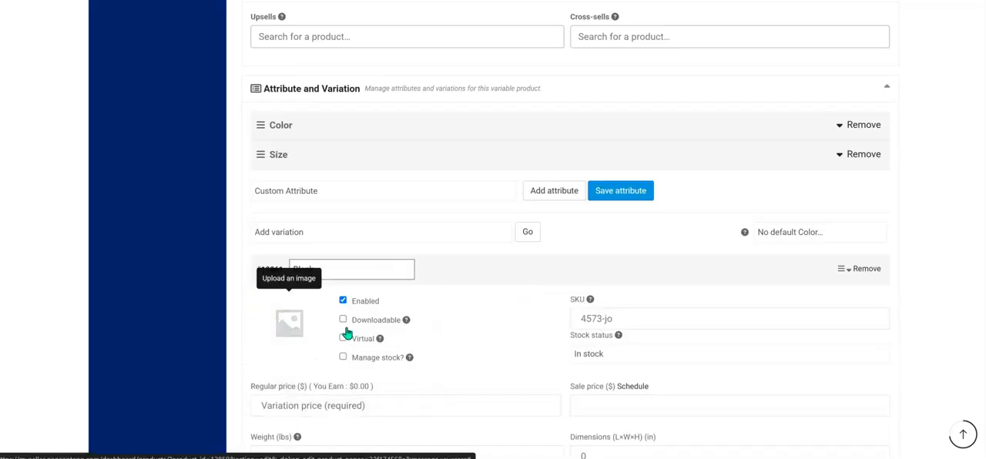
left_click(291, 327)
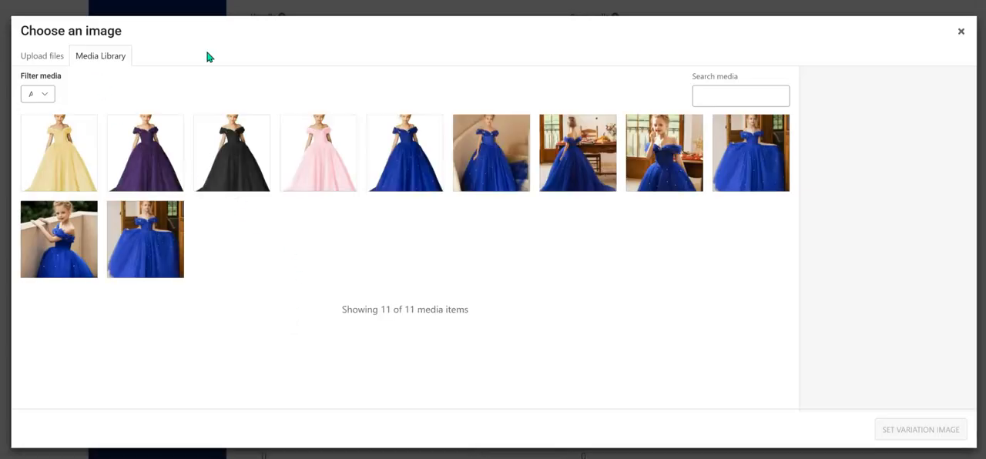
left_click(962, 32)
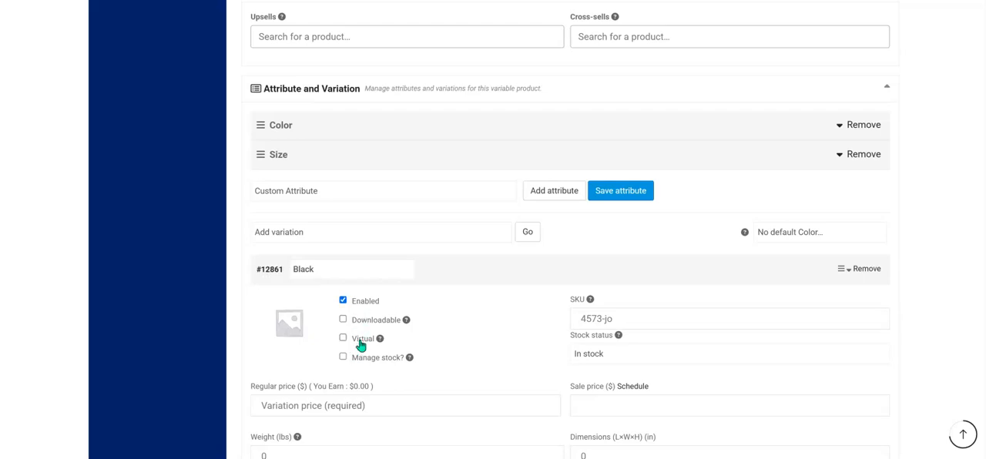
left_click(343, 358)
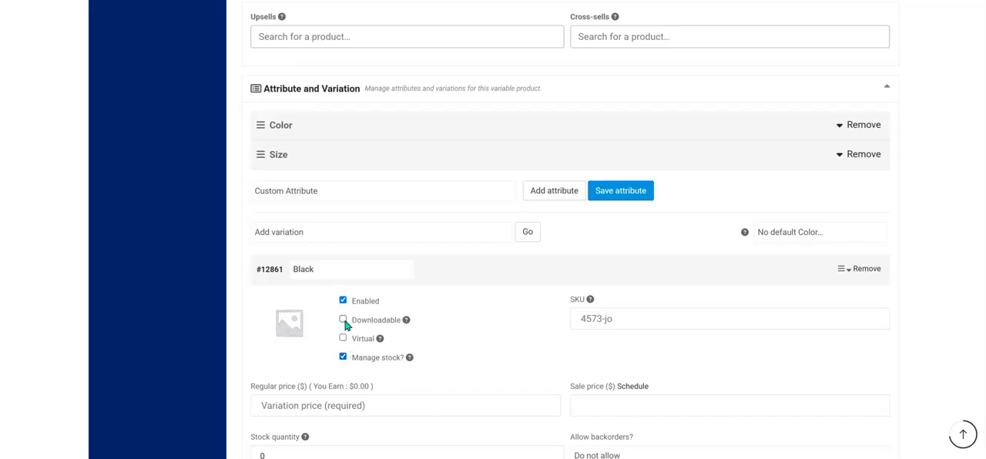
left_click(659, 323)
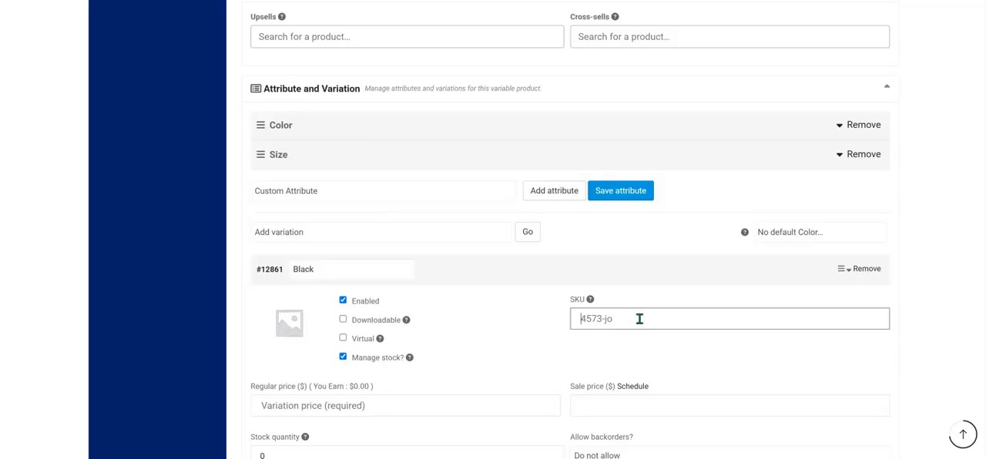
type("76893-po")
Set black.jpg from the media library as the Black variation's image.
left_click(289, 335)
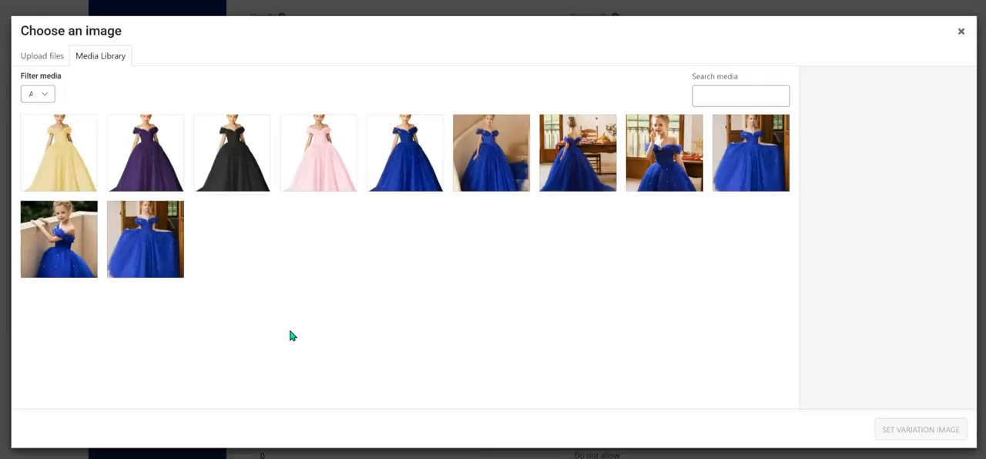
left_click(239, 162)
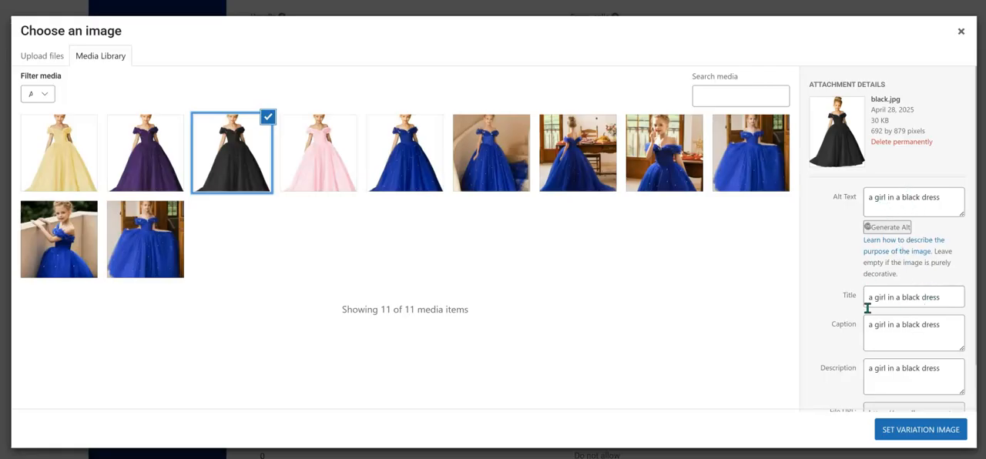
left_click(932, 435)
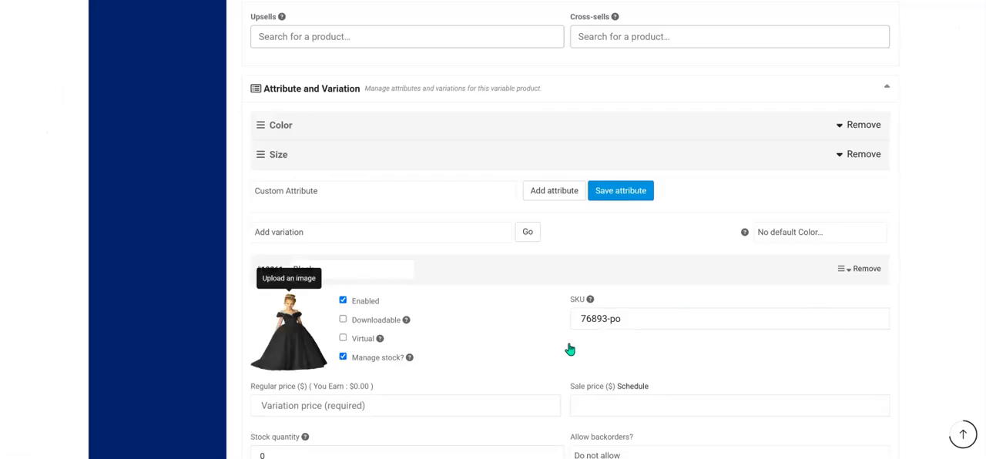
Check how pricing is displayed on the published blue dress page and set the Black variation's regular price to $69.
scroll(569, 349, "down", 1)
left_click(436, 345)
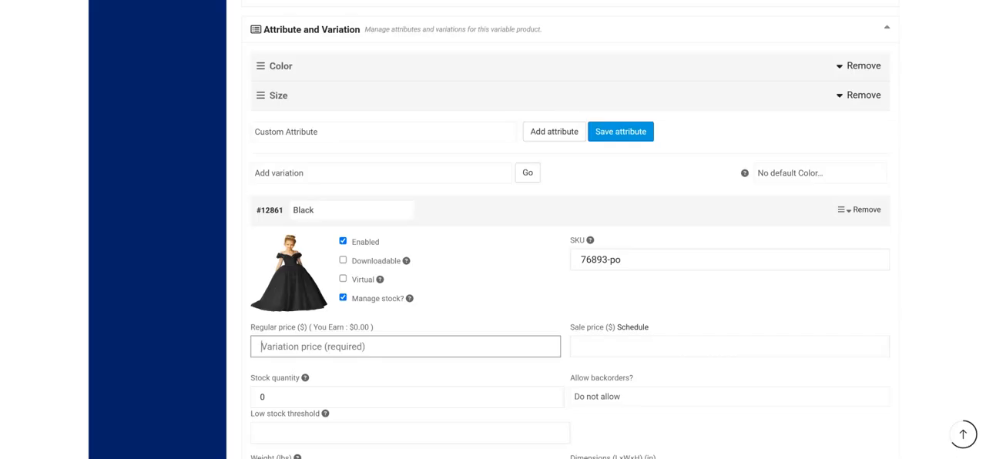
left_click(308, 1)
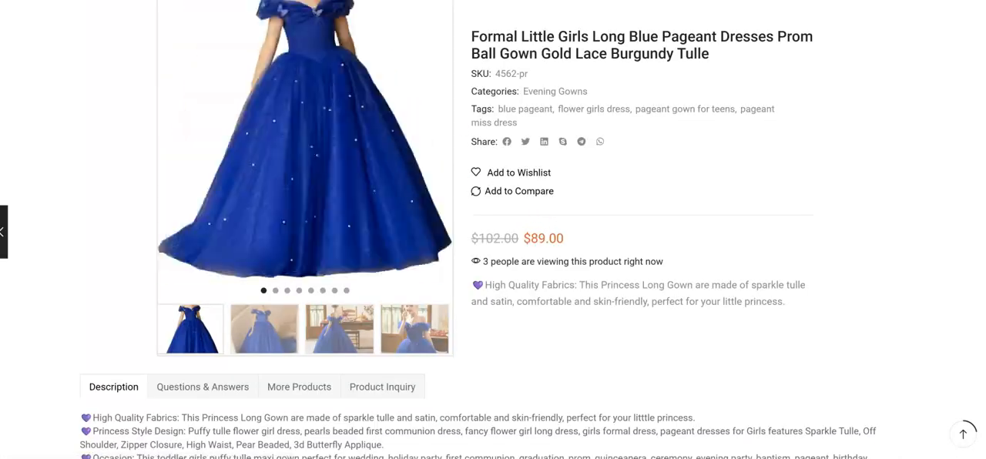
left_click(199, 2)
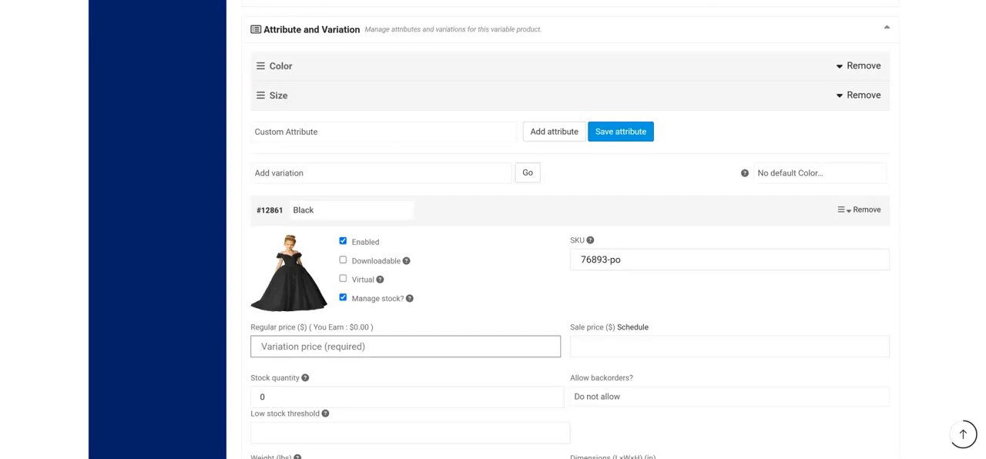
left_click(224, 2)
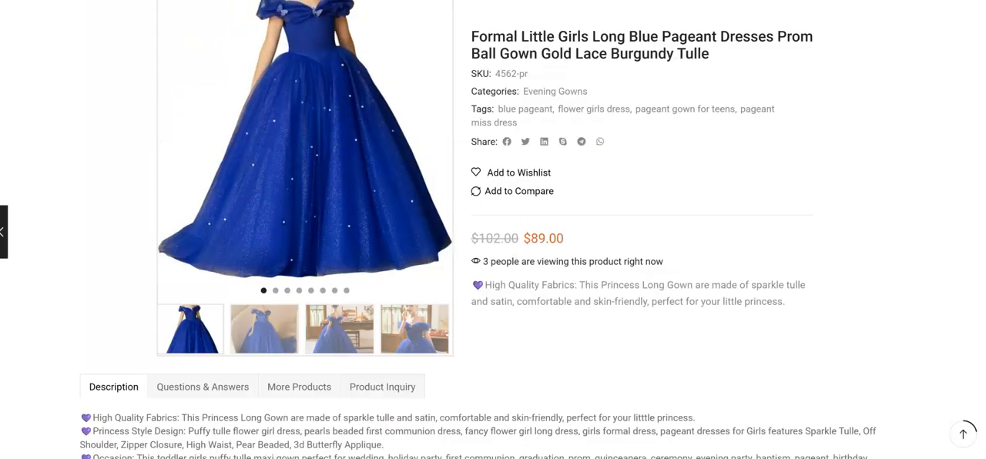
left_click(100, 1)
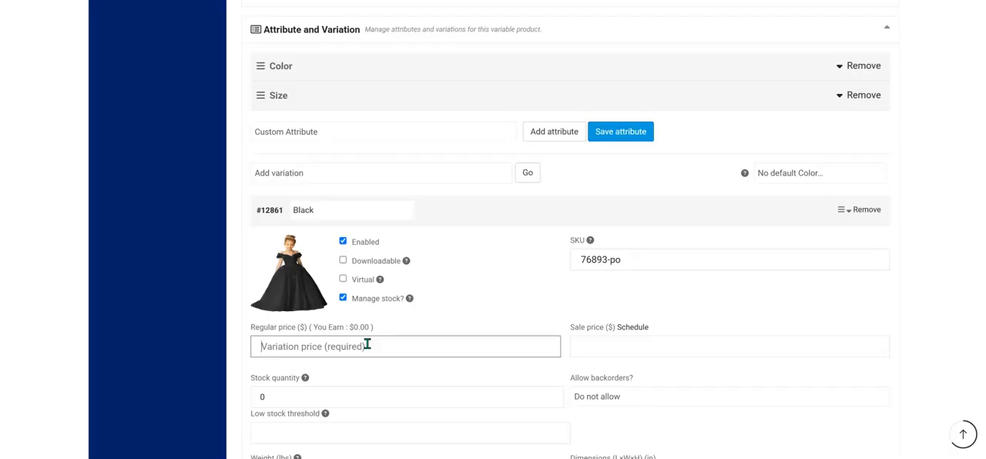
type("69")
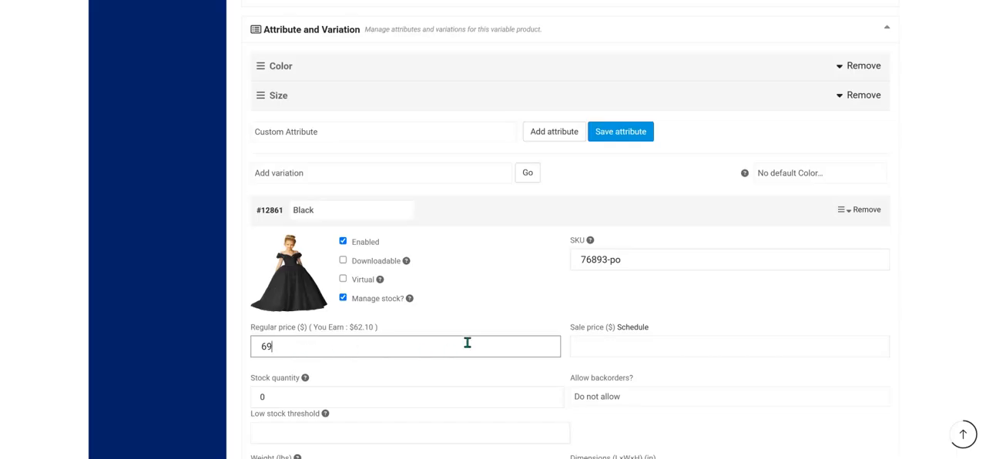
Set the Black variation's sale price to $59 and its stock quantity to 50.
left_click(633, 348)
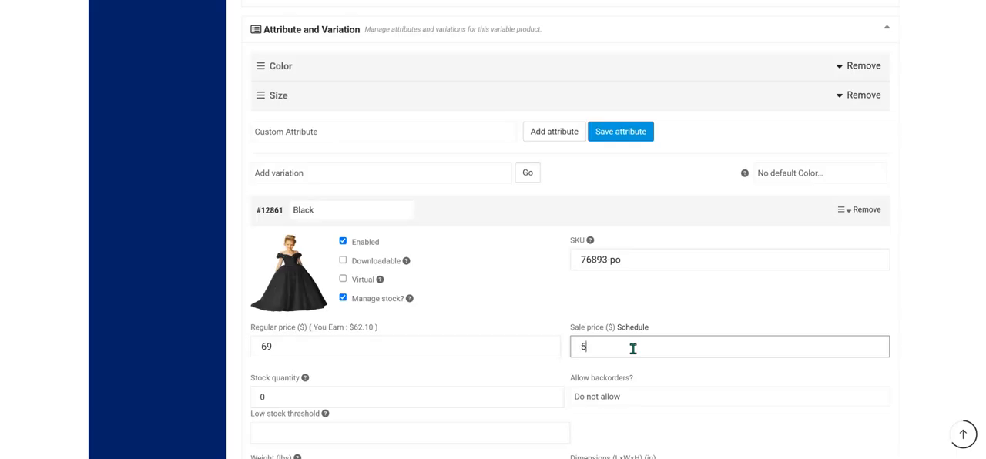
left_click(685, 315)
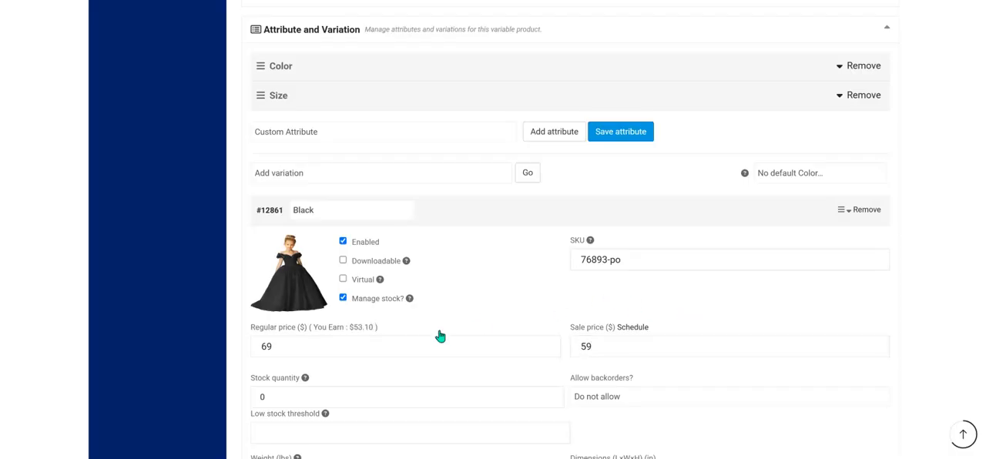
scroll(415, 375, "down", 1)
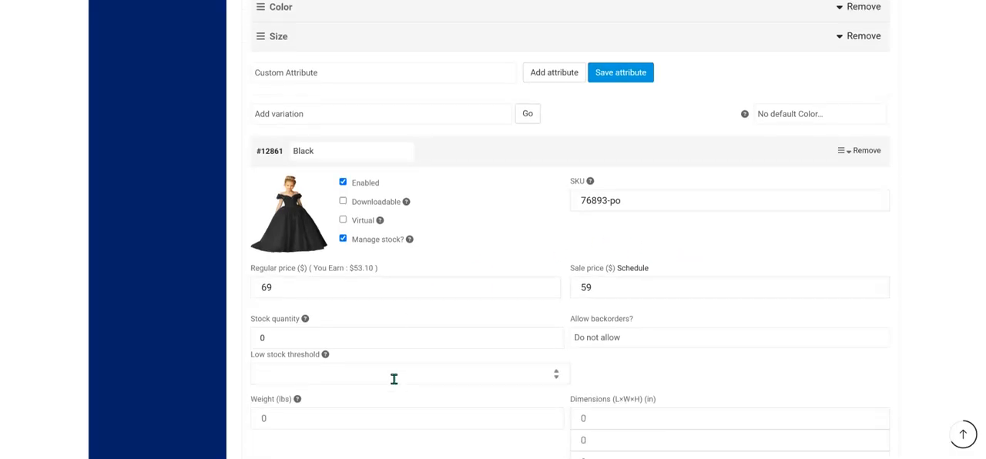
left_click(366, 337)
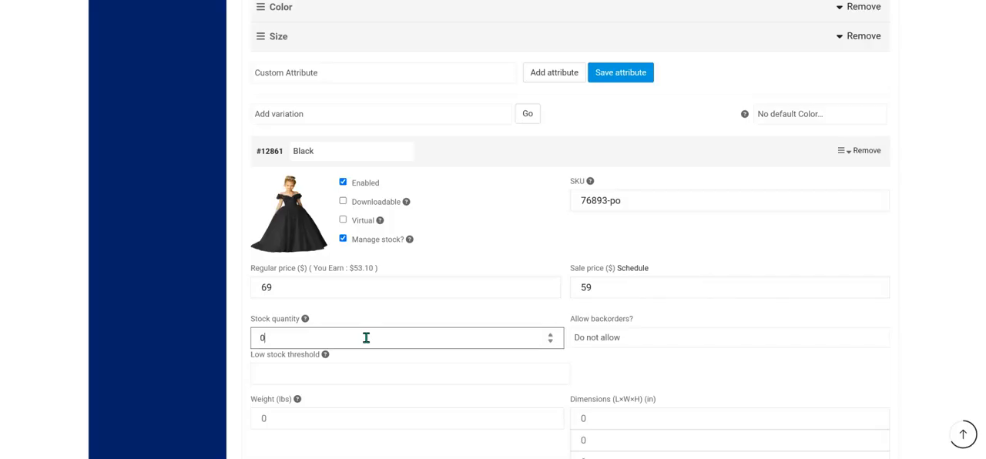
type("50")
Set the Black variation's low stock threshold to 5 and enter "black dress" as its variation description.
left_click(359, 375)
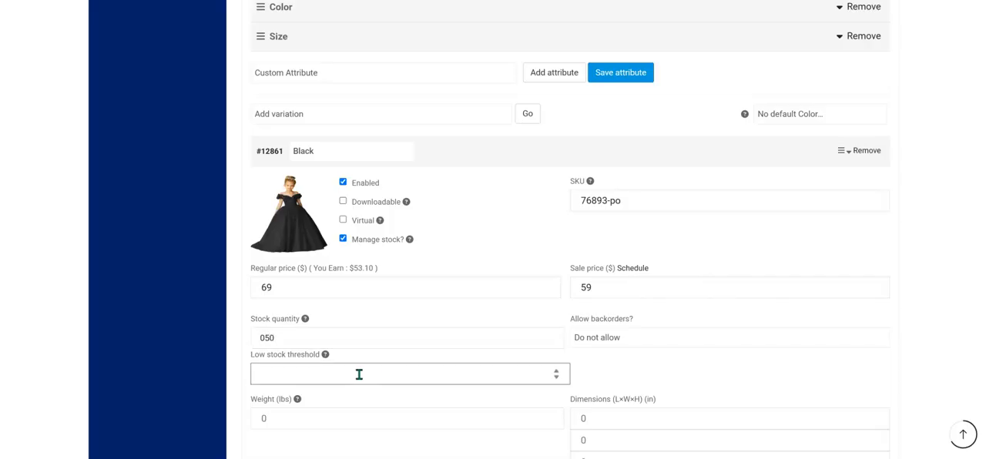
scroll(470, 343, "down", 3)
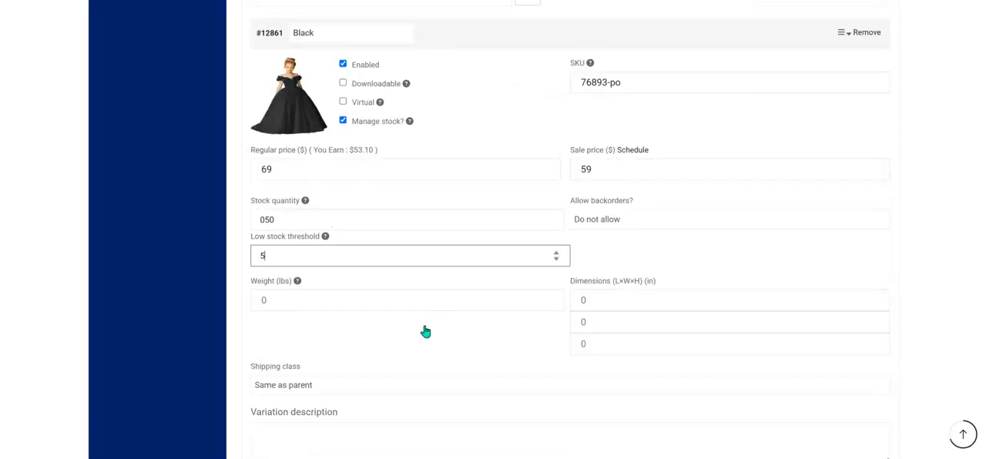
left_click(359, 318)
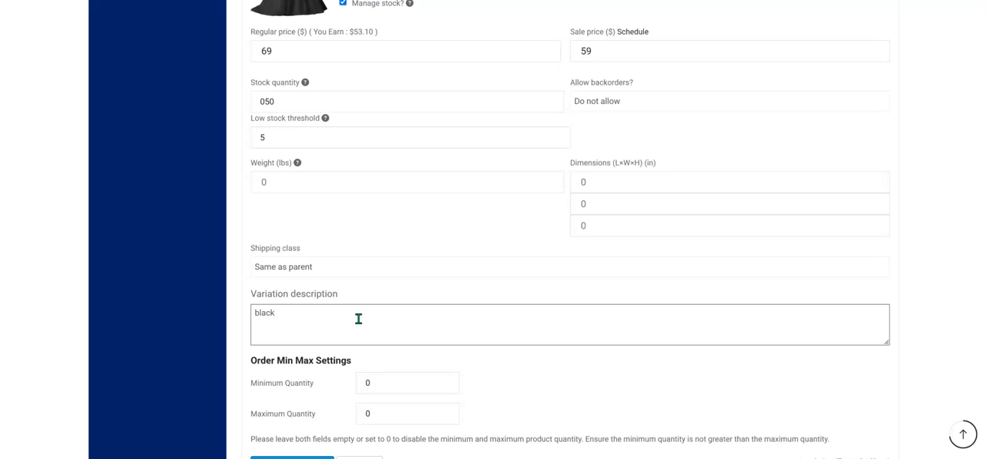
type("black dress")
Save the variations and save the product.
scroll(424, 370, "down", 2)
left_click(288, 346)
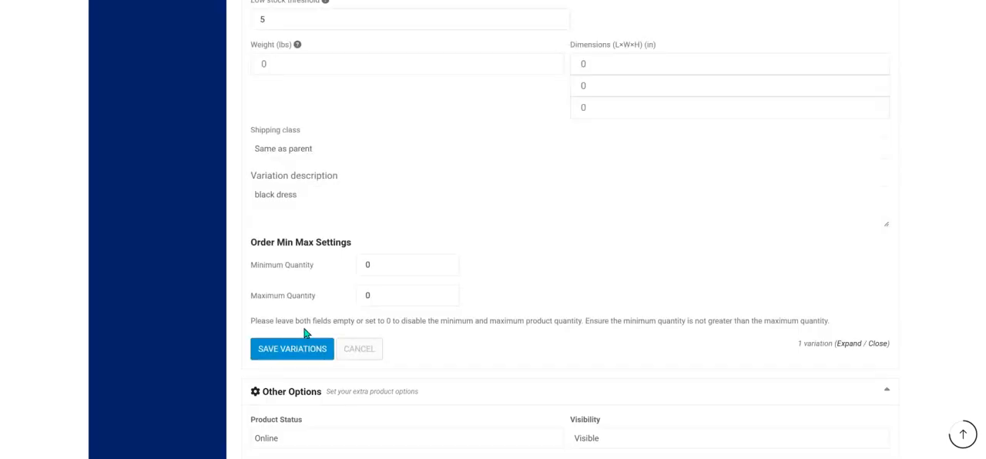
scroll(444, 262, "down", 10)
scroll(434, 259, "up", 2)
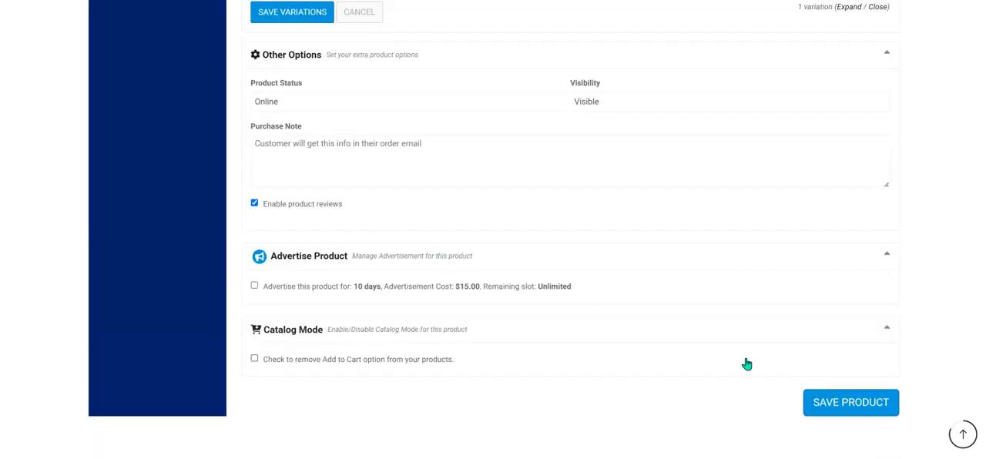
left_click(840, 404)
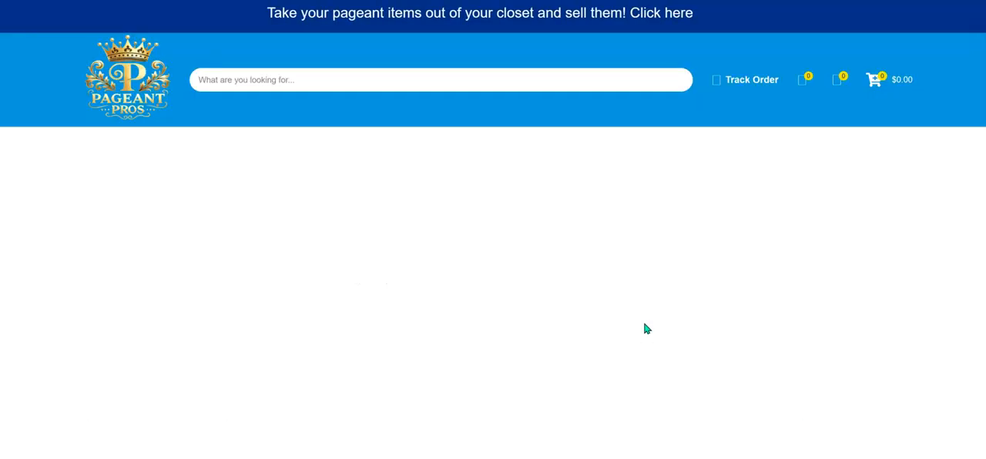
Review the reloaded product form down to Attribute and Variation and expand the Color attribute to examine its values.
scroll(473, 217, "down", 4)
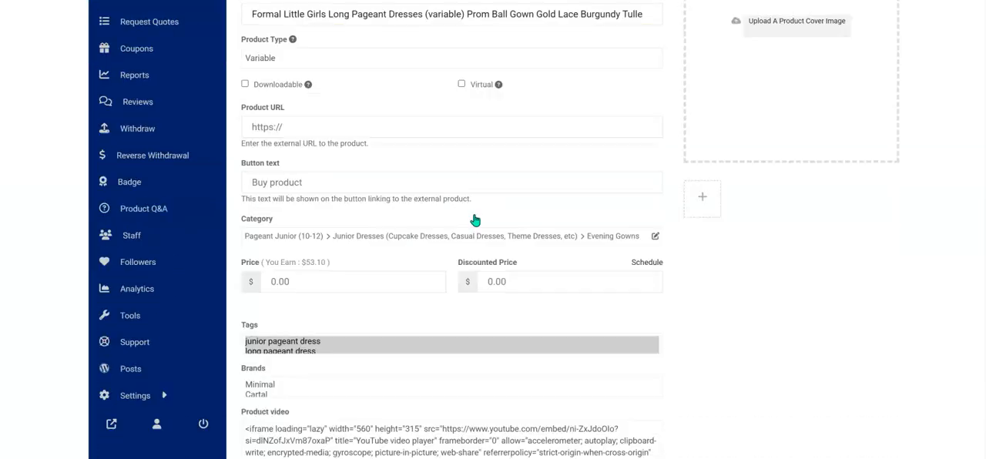
scroll(474, 221, "down", 2)
scroll(456, 211, "down", 3)
scroll(456, 211, "down", 2)
scroll(456, 211, "down", 2)
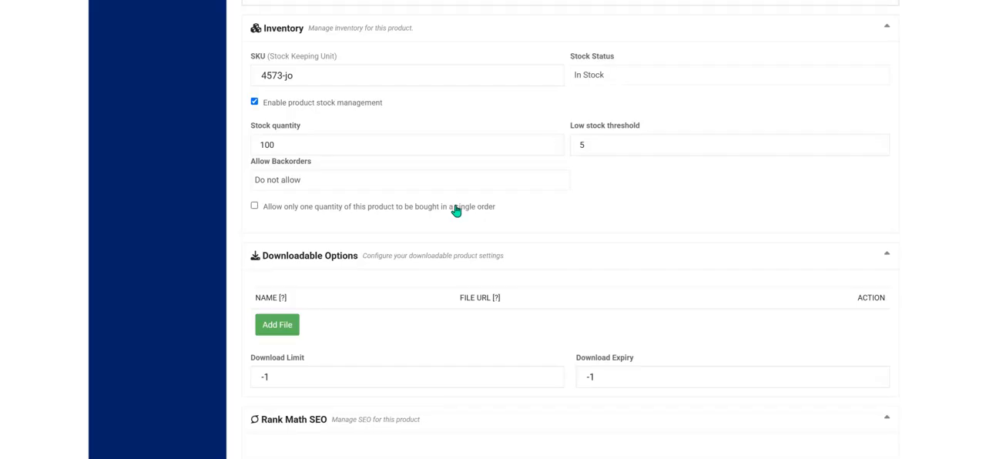
scroll(411, 220, "down", 8)
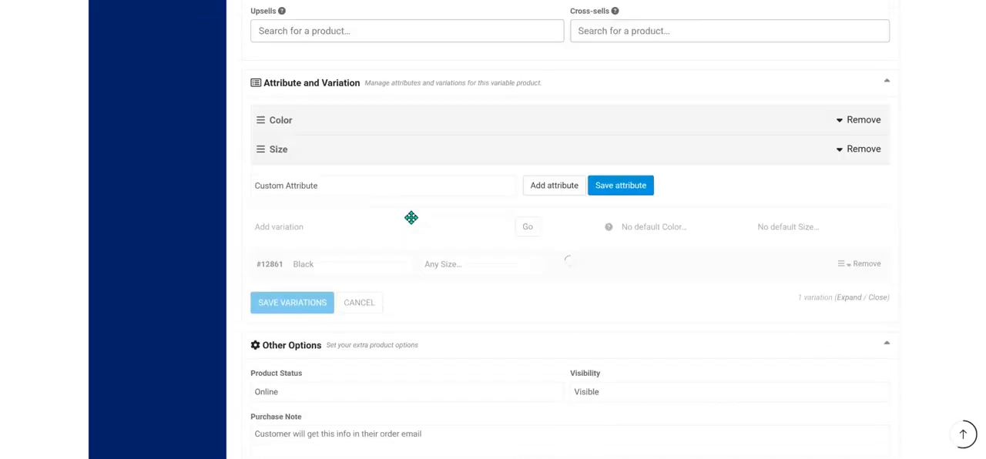
scroll(462, 108, "up", 3)
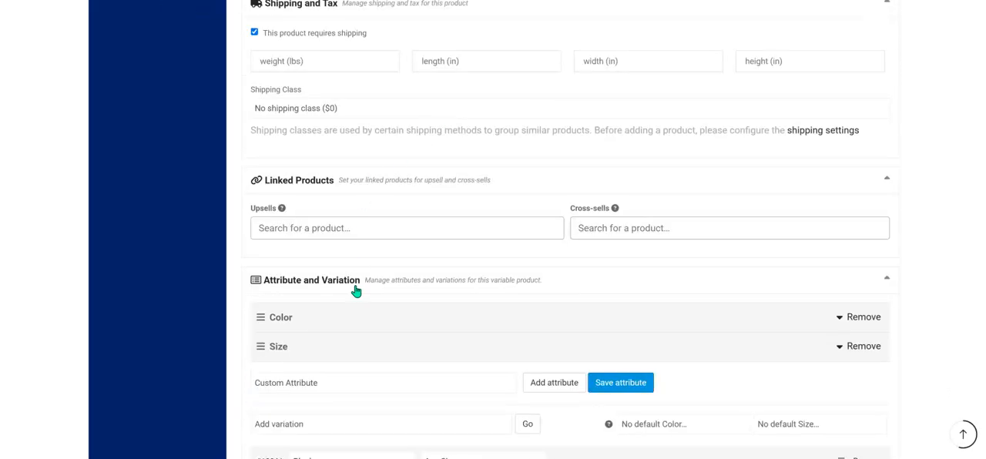
scroll(358, 317, "up", 10)
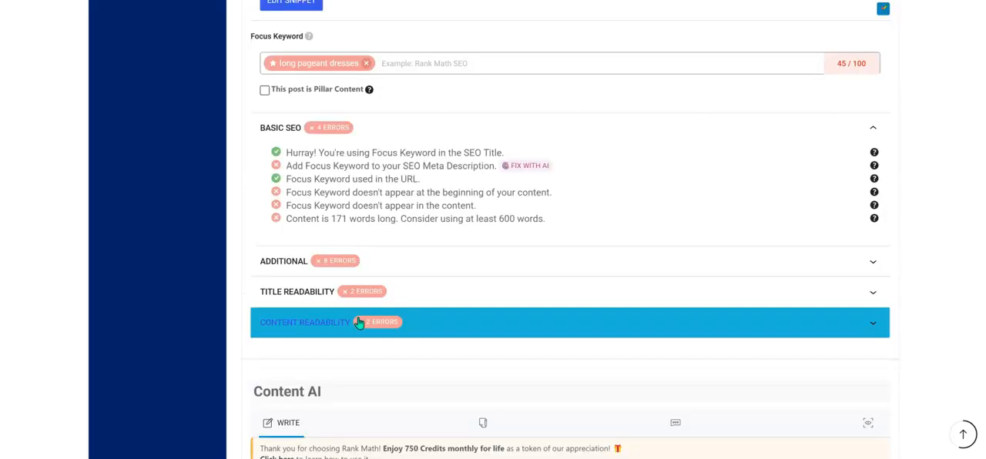
scroll(444, 237, "down", 3)
scroll(443, 237, "down", 10)
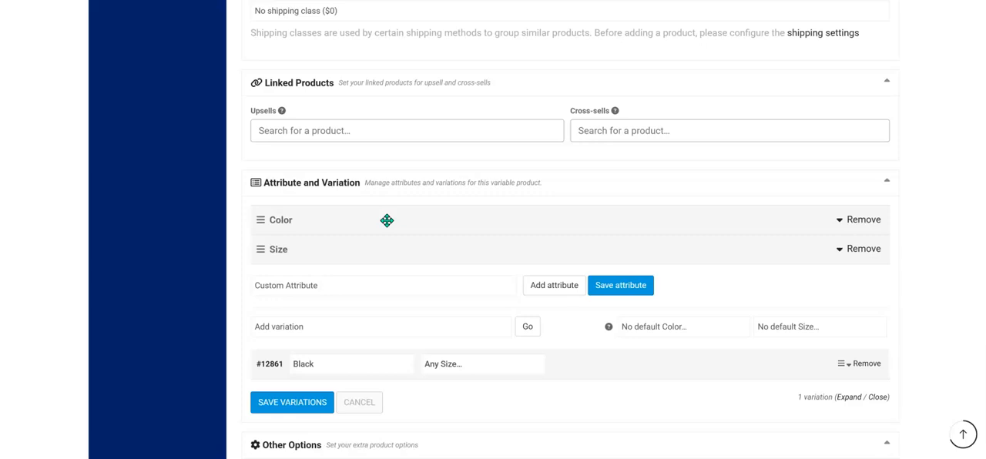
left_click(387, 221)
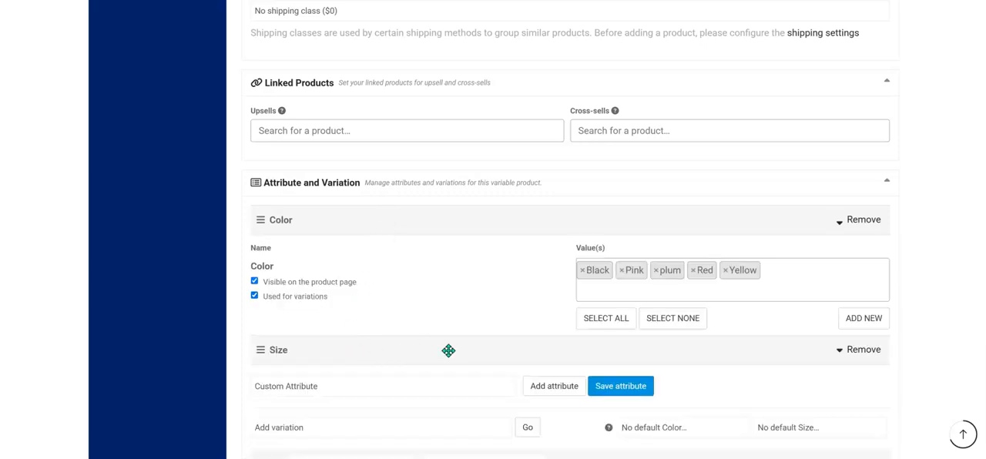
scroll(493, 352, "down", 2)
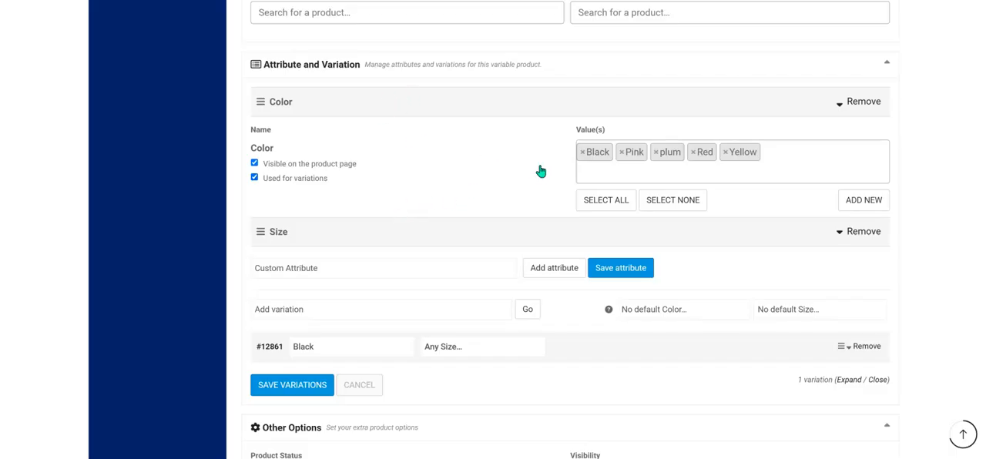
Add all available values to the Color attribute, and remove beige, Chifon, colors, Gray, off white, Orange and Pink.
left_click(602, 203)
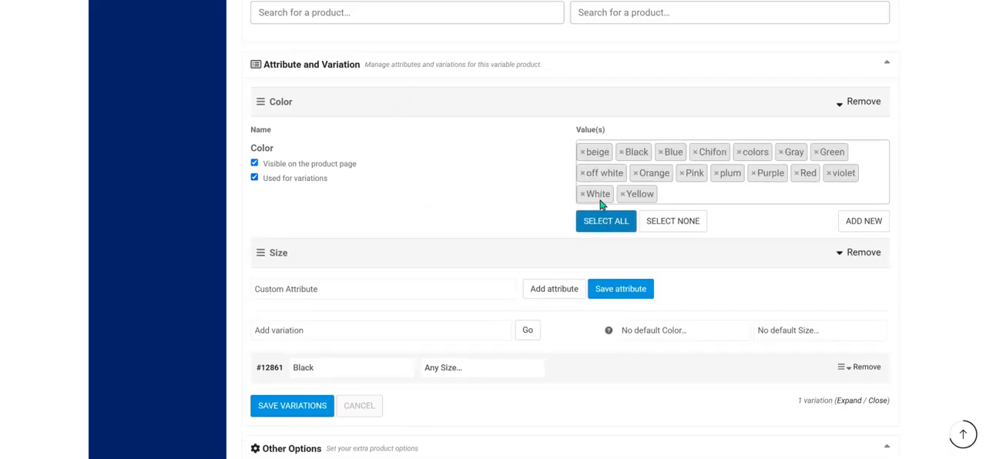
left_click(583, 154)
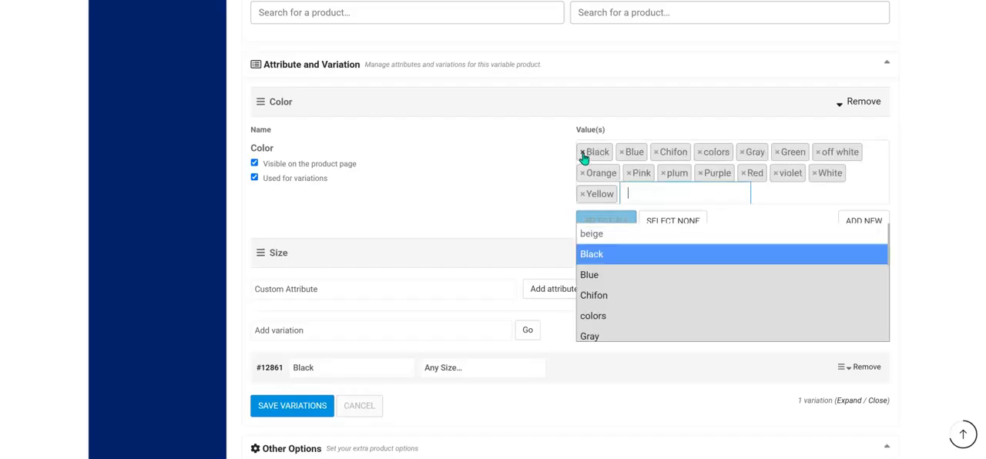
left_click(656, 153)
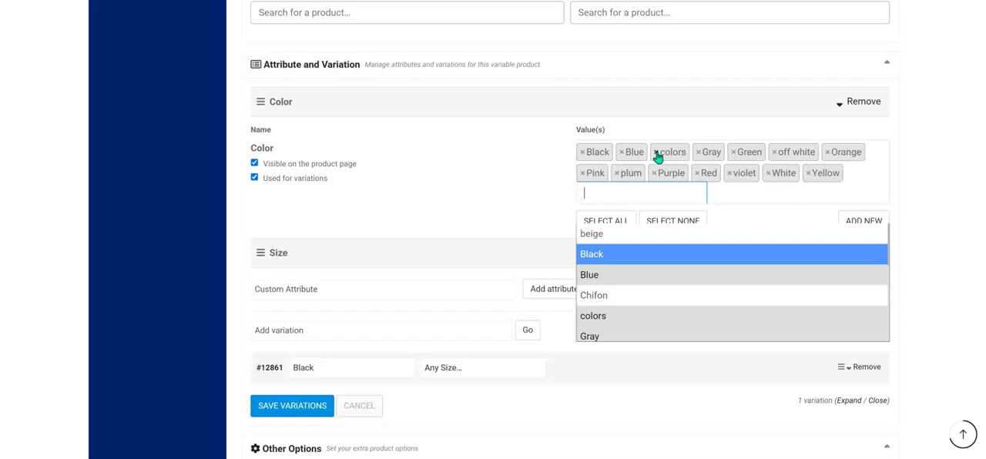
left_click(658, 154)
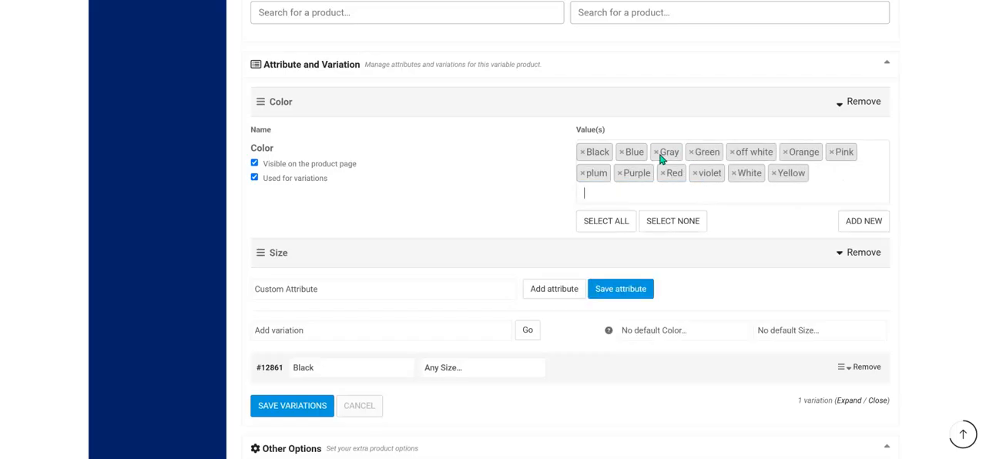
left_click(656, 154)
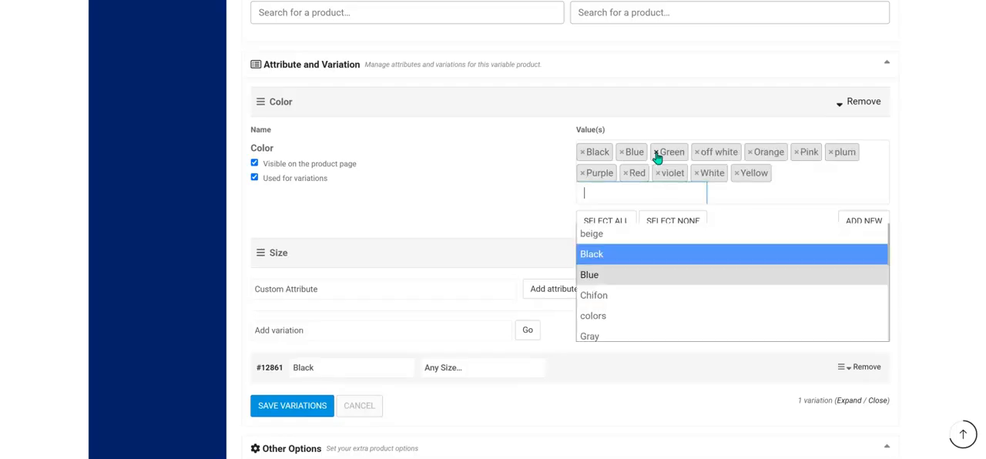
left_click(698, 157)
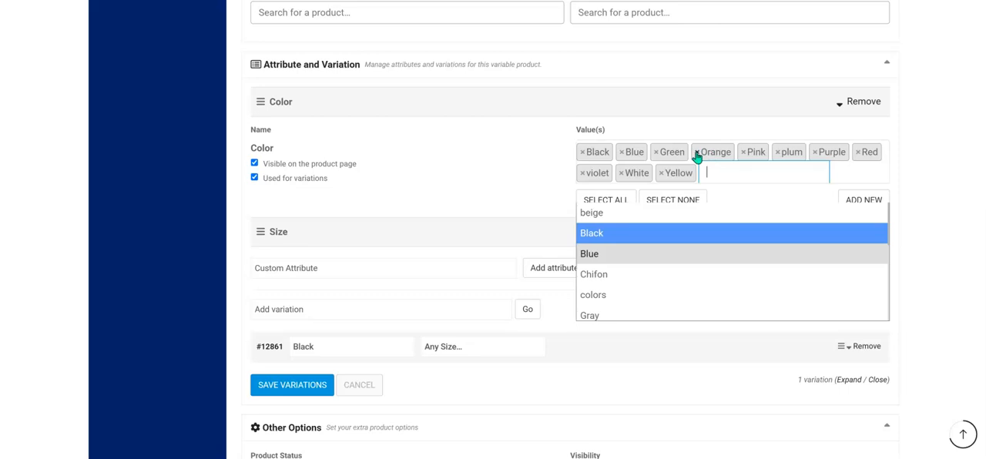
left_click(698, 156)
left_click(698, 157)
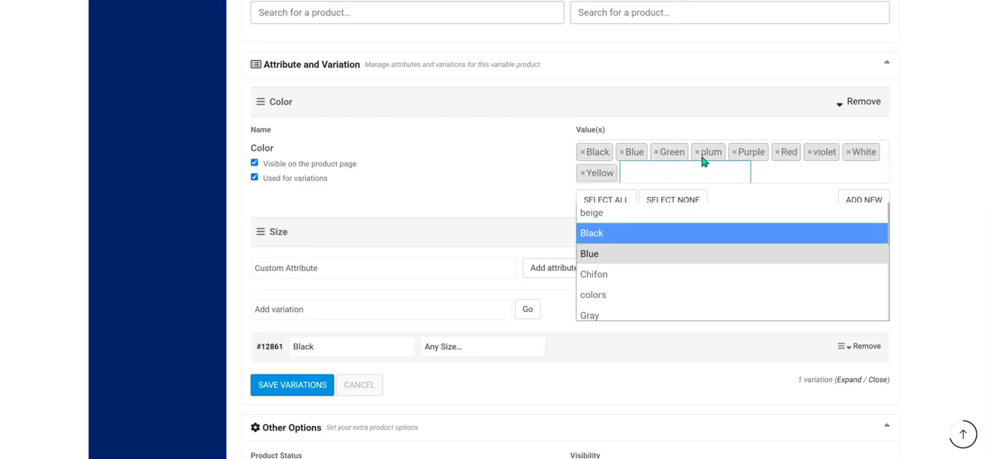
Remove Purple, violet, White and Green from the Color attribute's values and add Pink back.
left_click(735, 156)
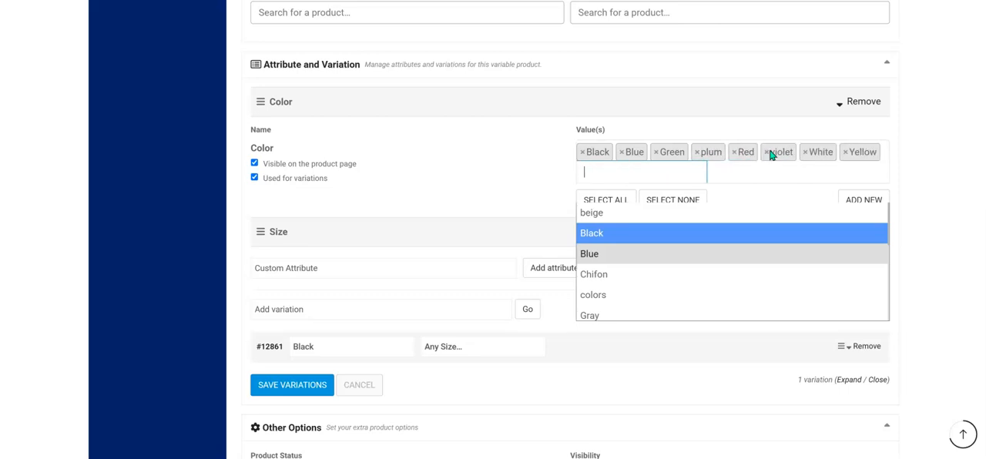
left_click(767, 156)
left_click(768, 157)
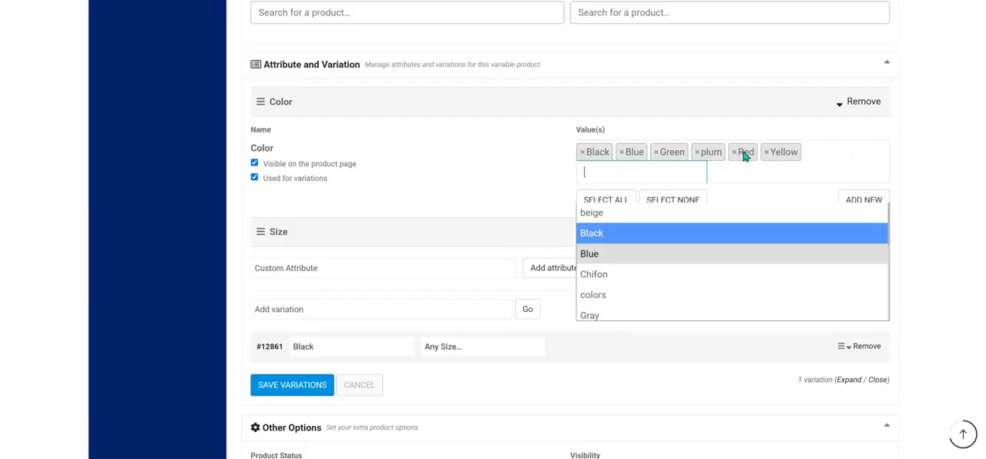
left_click(657, 154)
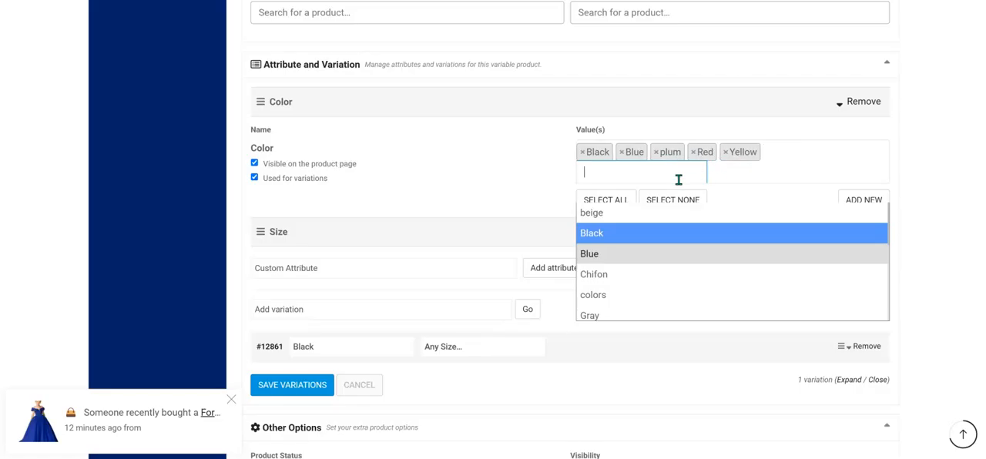
type("pink")
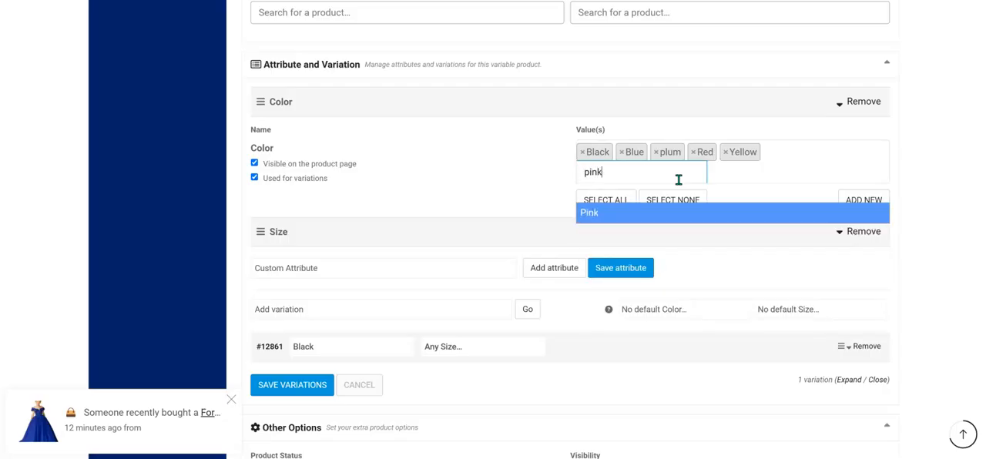
key("Return")
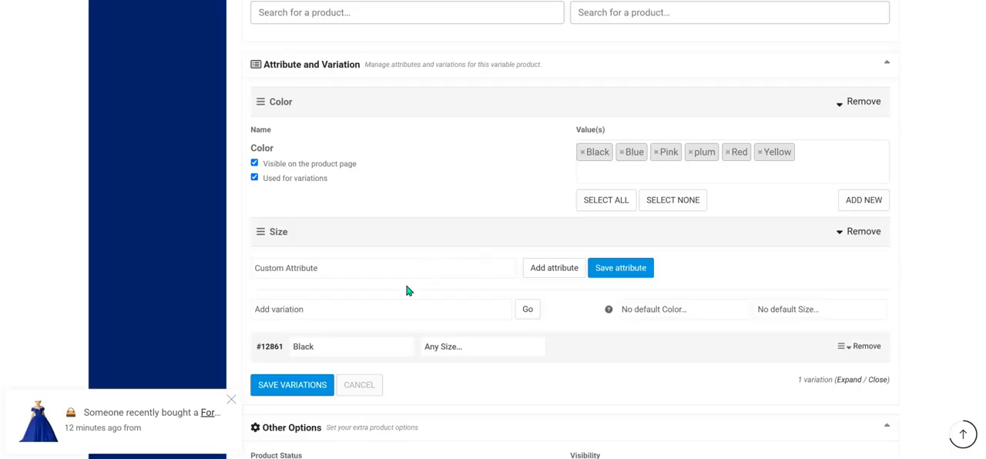
Expand the Size attribute to check its values and look over the Black variation's details.
left_click(456, 243)
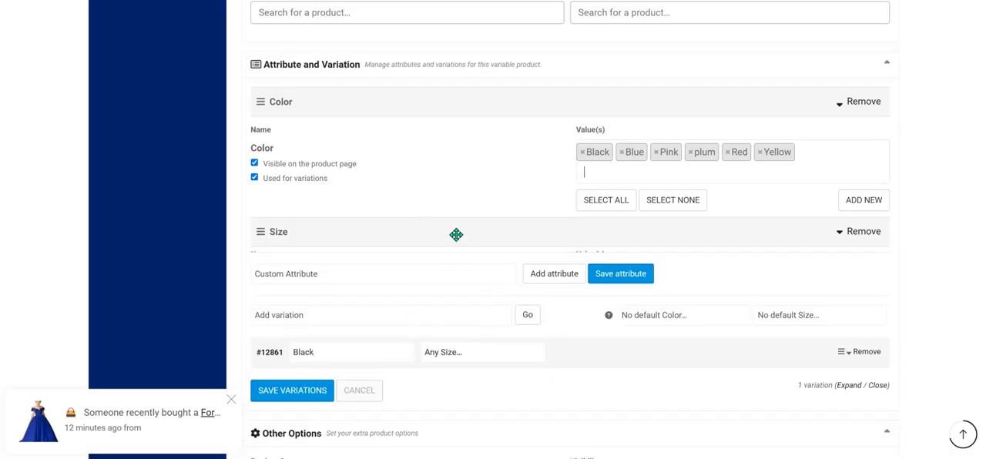
scroll(458, 257, "down", 2)
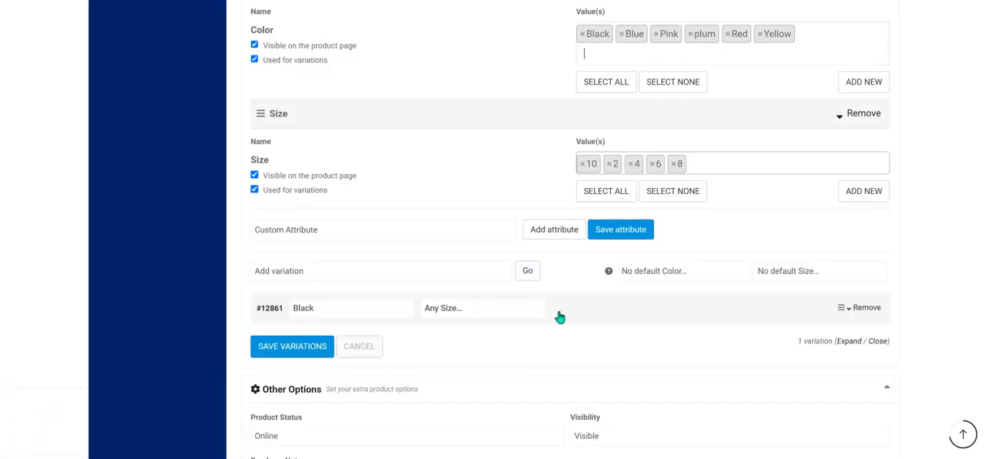
left_click(343, 313)
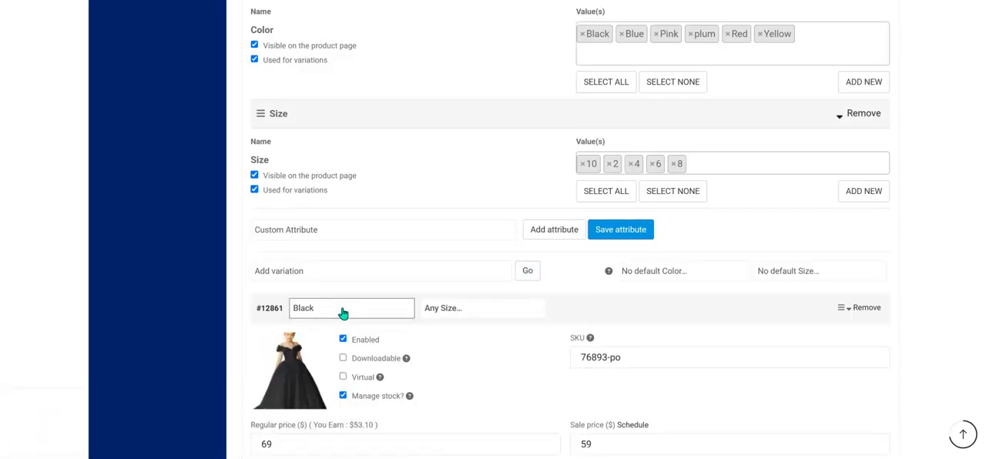
left_click(344, 314)
left_click(344, 314)
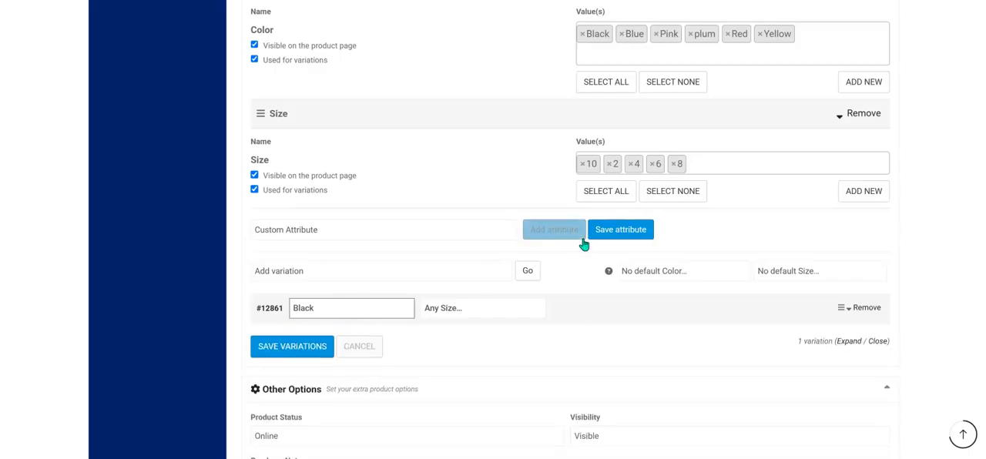
left_click(531, 276)
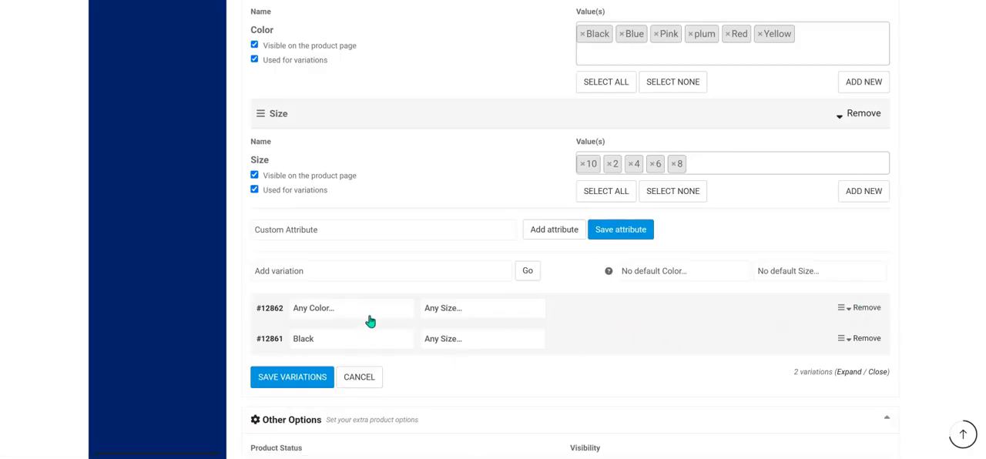
left_click(877, 309)
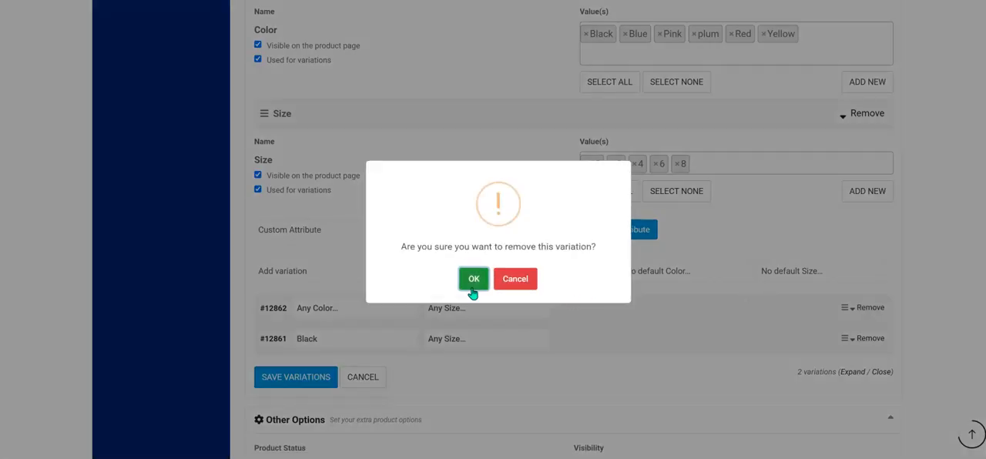
left_click(472, 283)
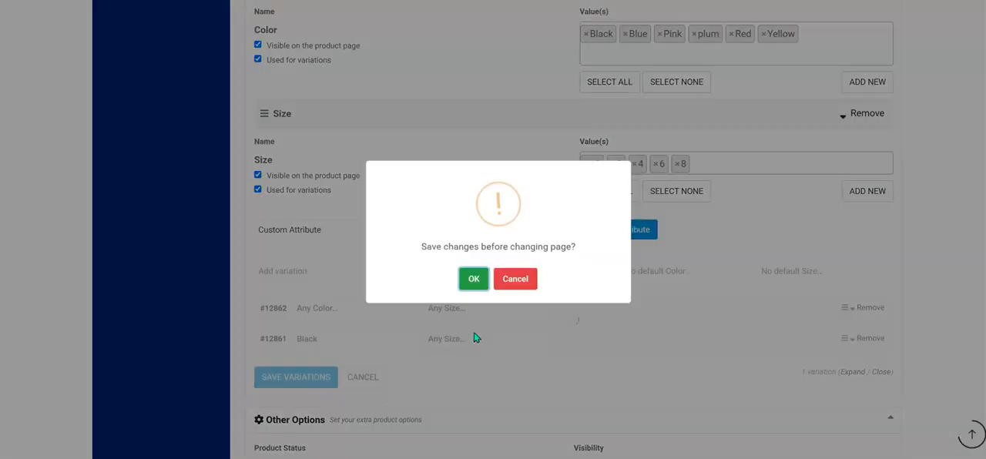
left_click(474, 279)
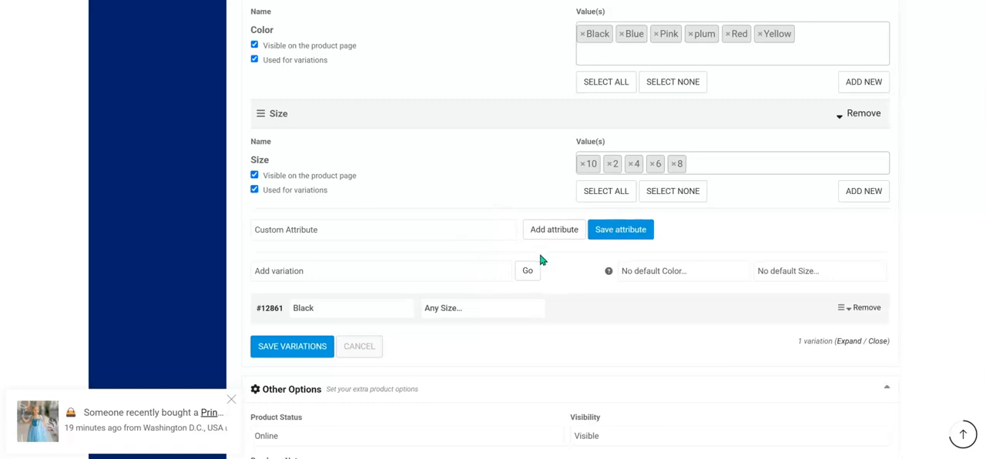
Create variations from all attributes so every Color and Size combination gets its own variation.
left_click(394, 279)
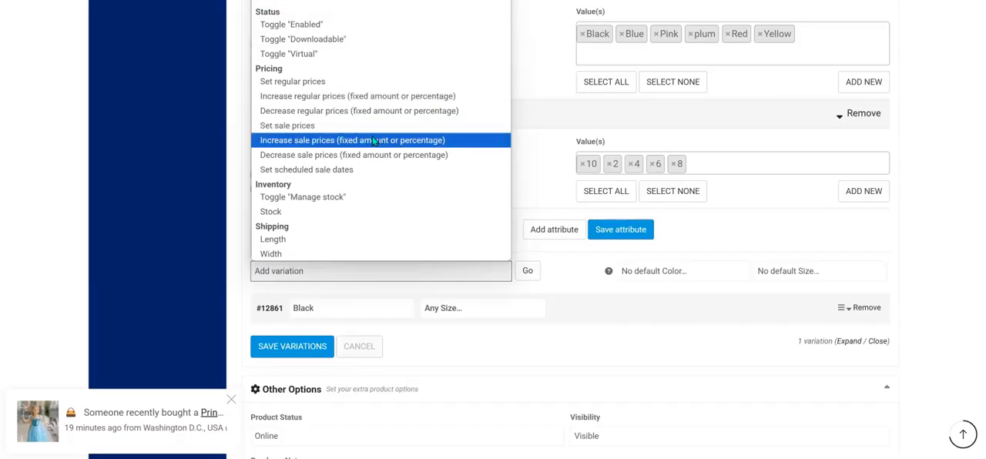
left_click(581, 295)
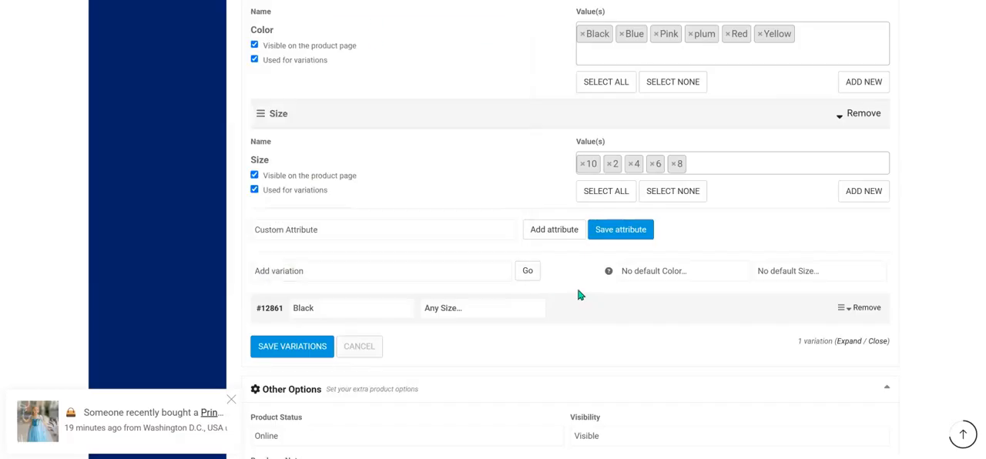
left_click(398, 278)
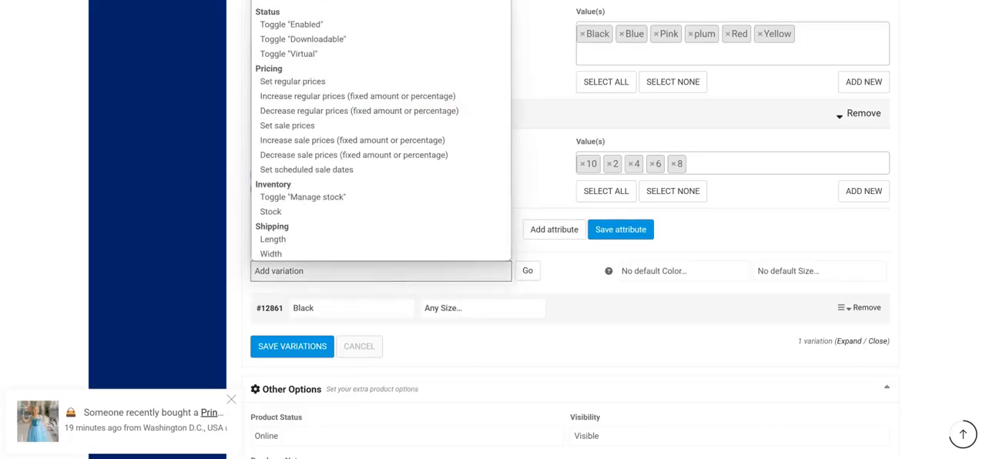
left_click(347, 0)
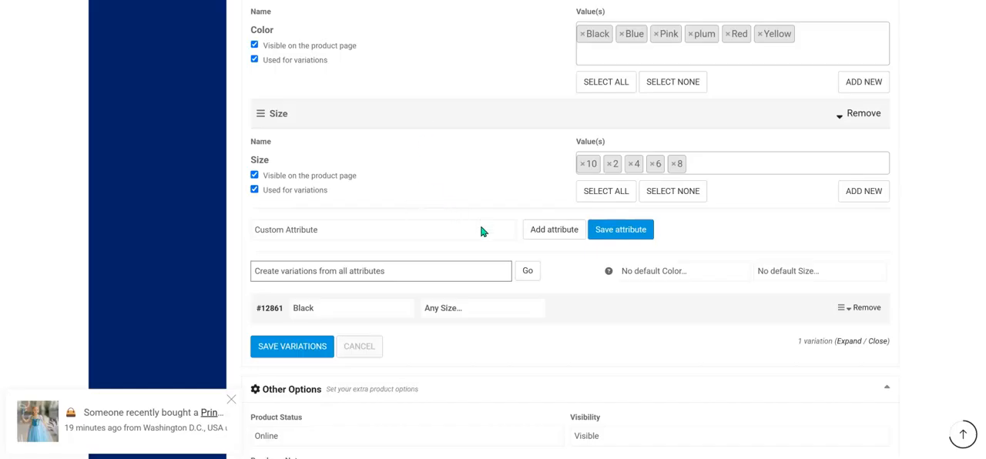
left_click(528, 273)
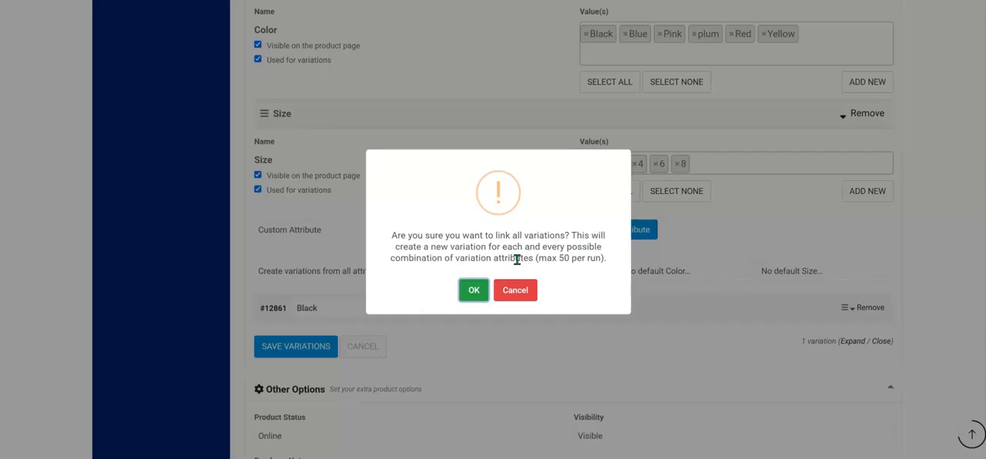
left_click(474, 290)
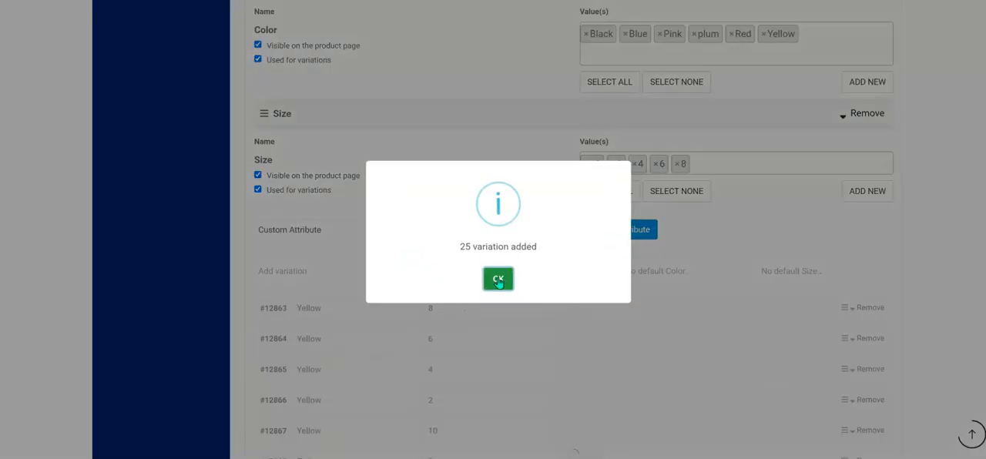
left_click(501, 282)
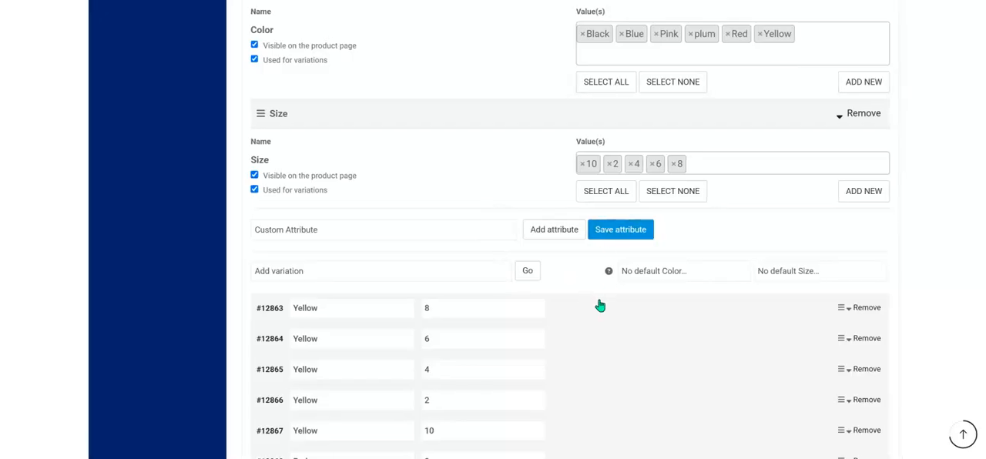
Look through all pages of the generated variations to check the color and size combinations.
scroll(600, 306, "down", 1)
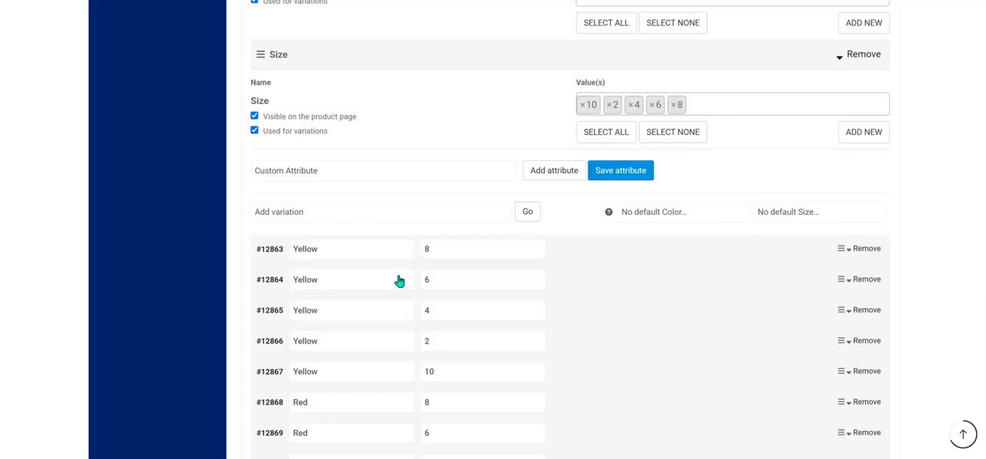
scroll(373, 272, "down", 3)
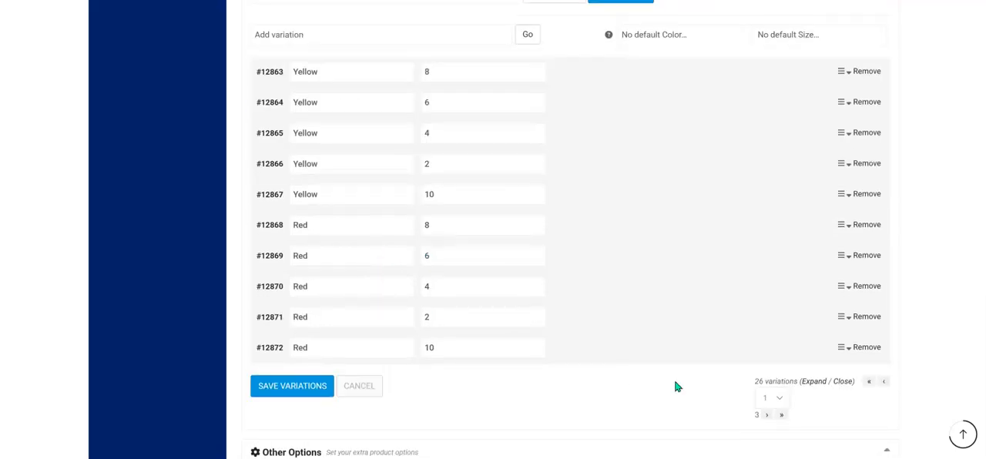
left_click(783, 417)
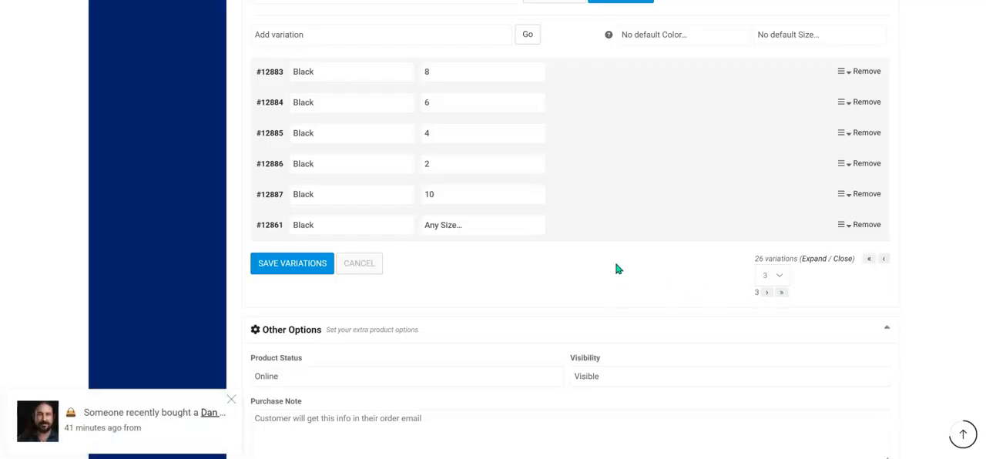
scroll(616, 269, "up", 2)
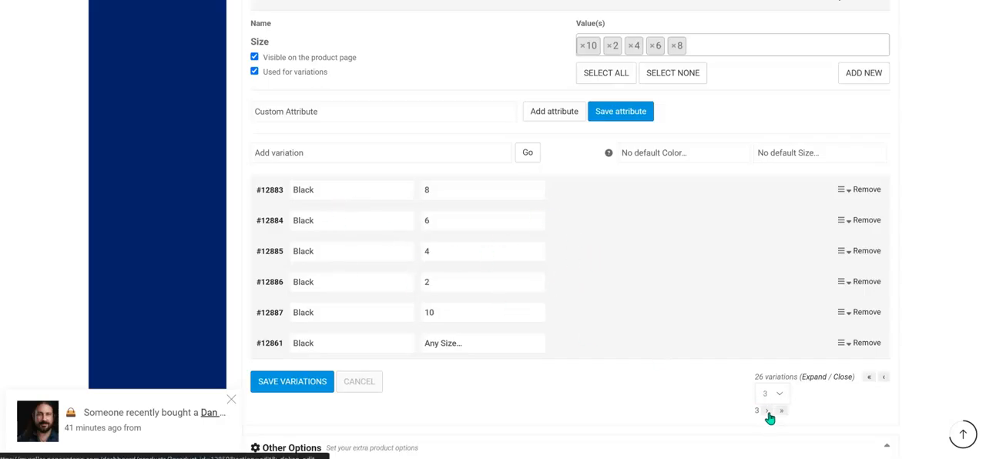
left_click(870, 378)
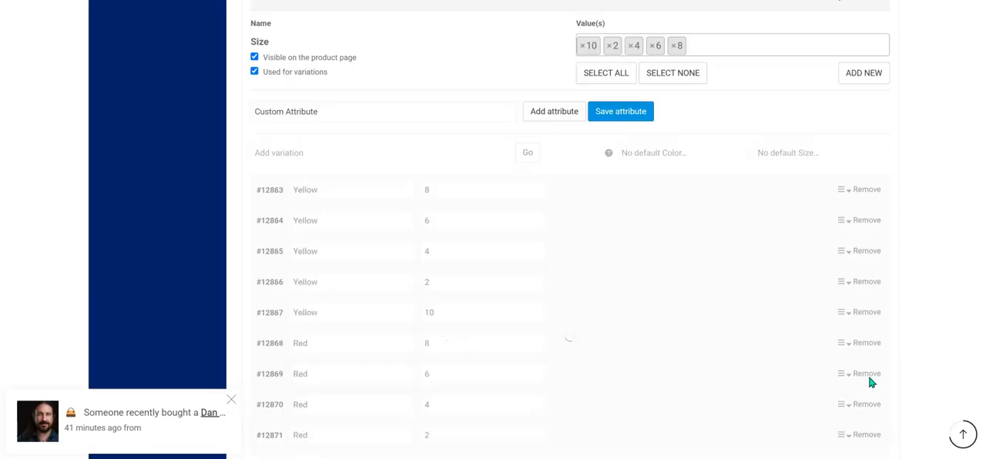
scroll(511, 211, "down", 2)
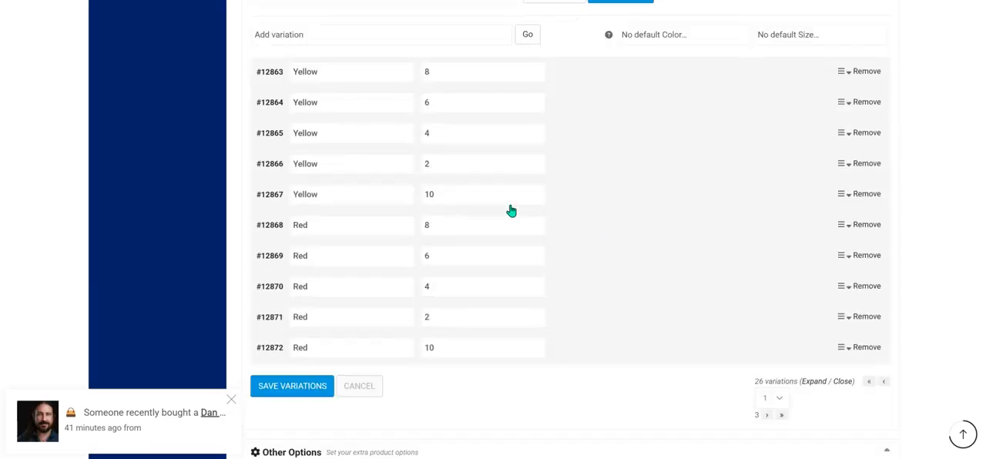
scroll(511, 211, "down", 2)
left_click(767, 297)
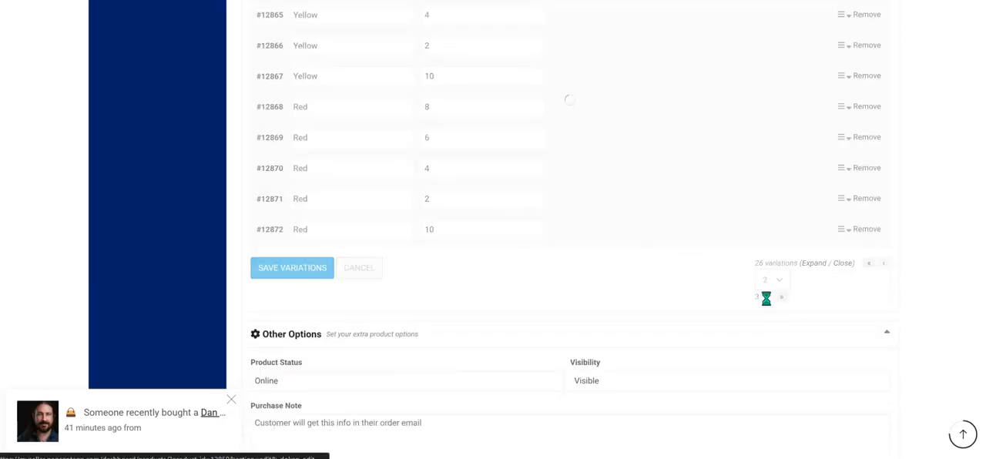
scroll(657, 114, "up", 3)
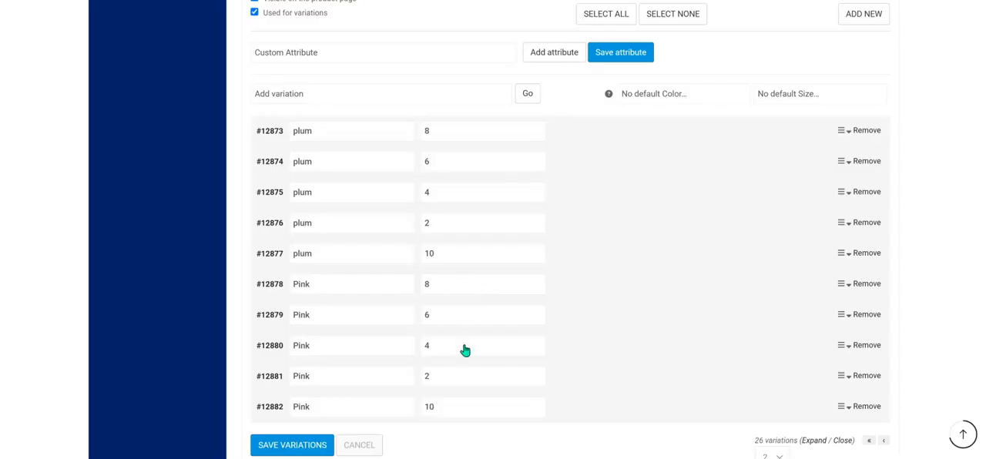
scroll(466, 381, "down", 2)
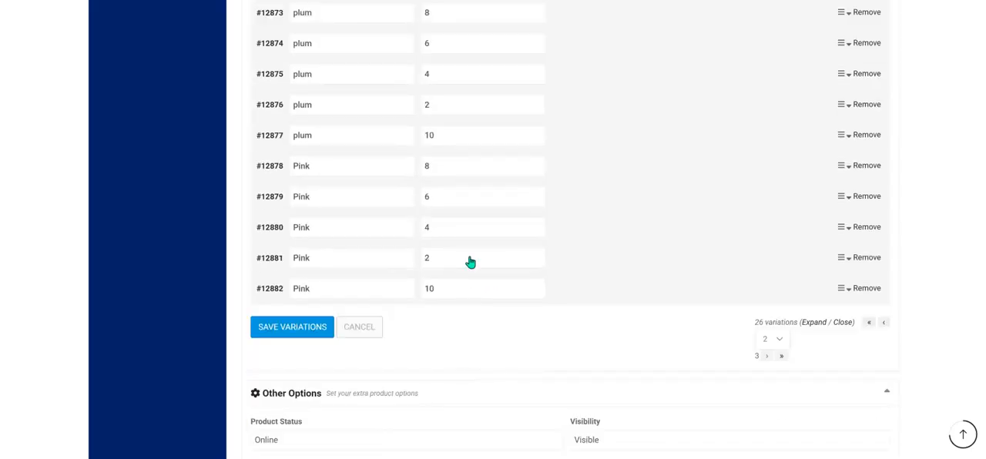
left_click(771, 357)
scroll(628, 169, "up", 3)
scroll(627, 170, "down", 2)
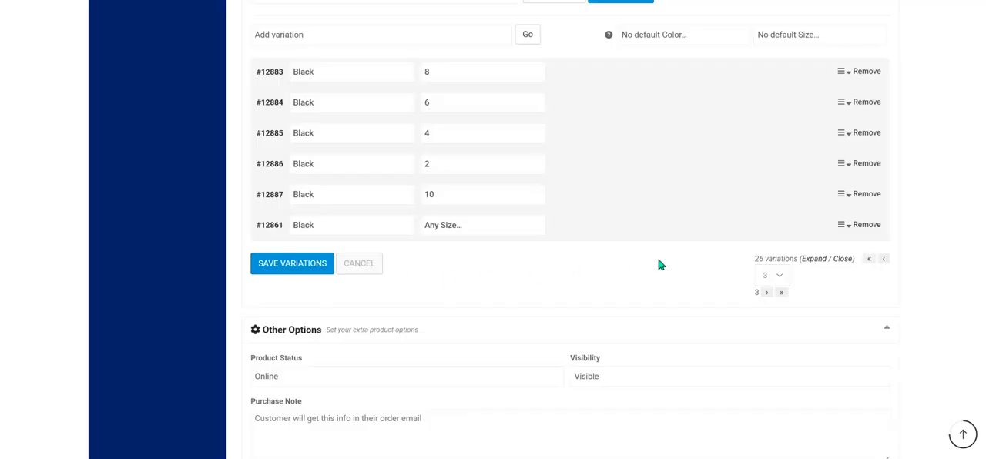
scroll(684, 297, "up", 3)
scroll(684, 297, "down", 2)
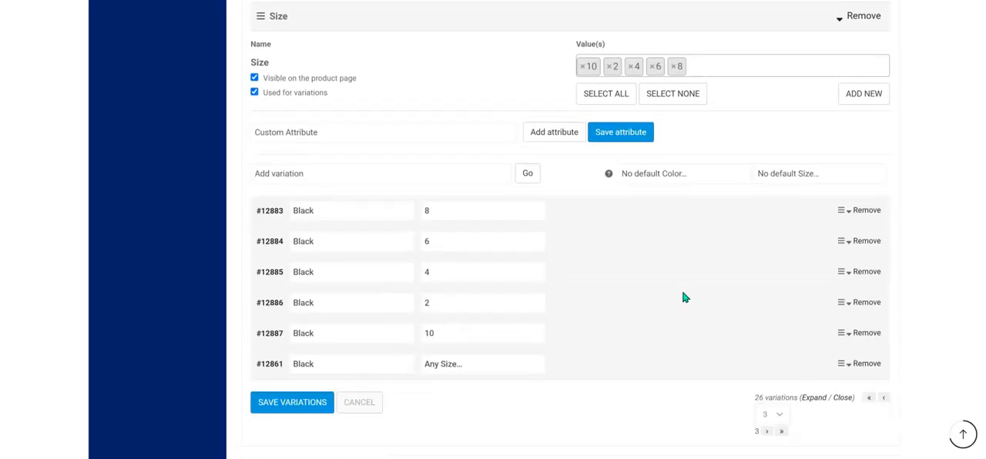
Save the product with its generated color and size variations.
scroll(685, 293, "down", 3)
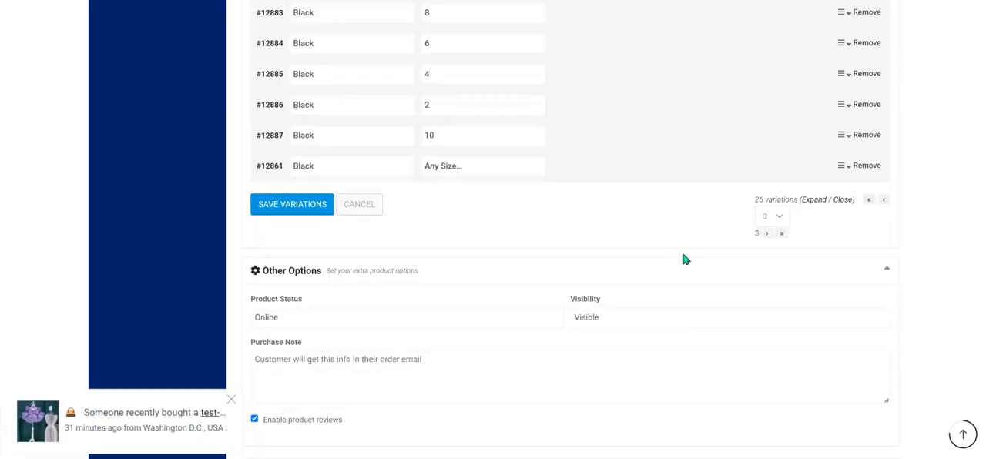
scroll(602, 319, "down", 2)
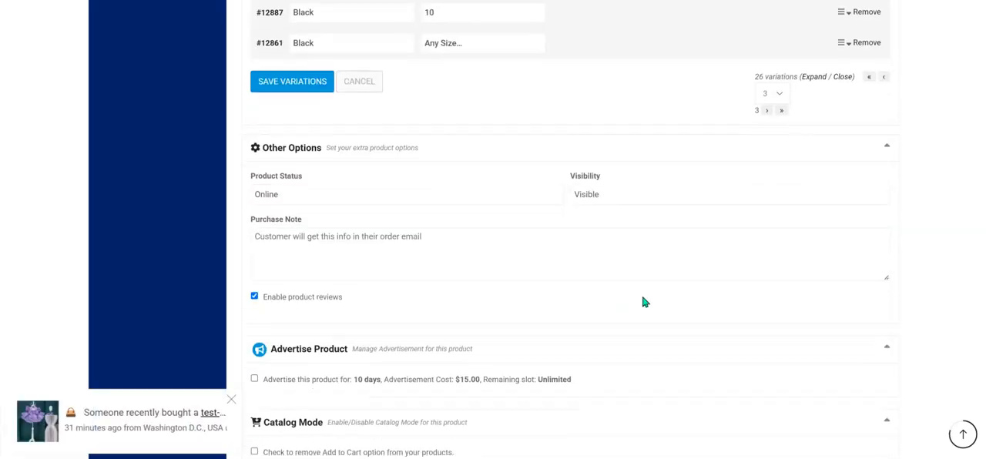
scroll(645, 301, "down", 3)
scroll(645, 301, "down", 1)
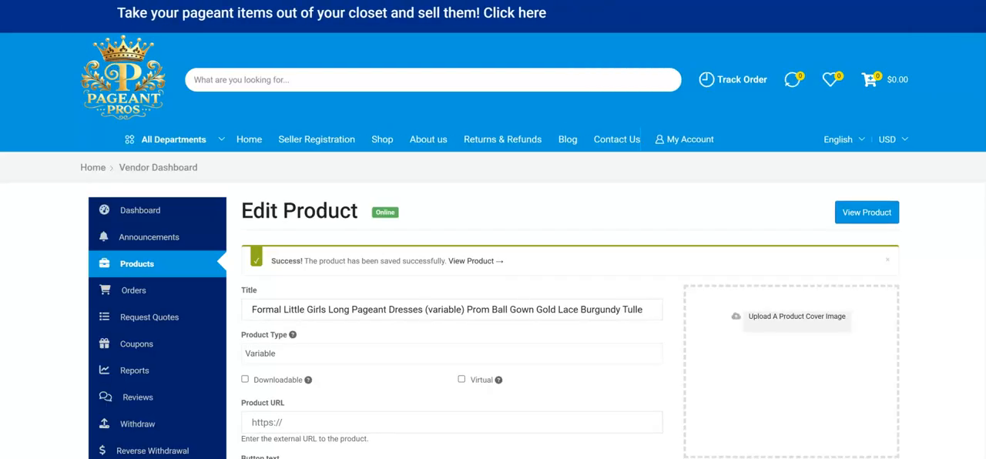
Review the saved product form down to Attribute and Variation, and expand the Color and Size attributes to check their values.
scroll(478, 165, "down", 20)
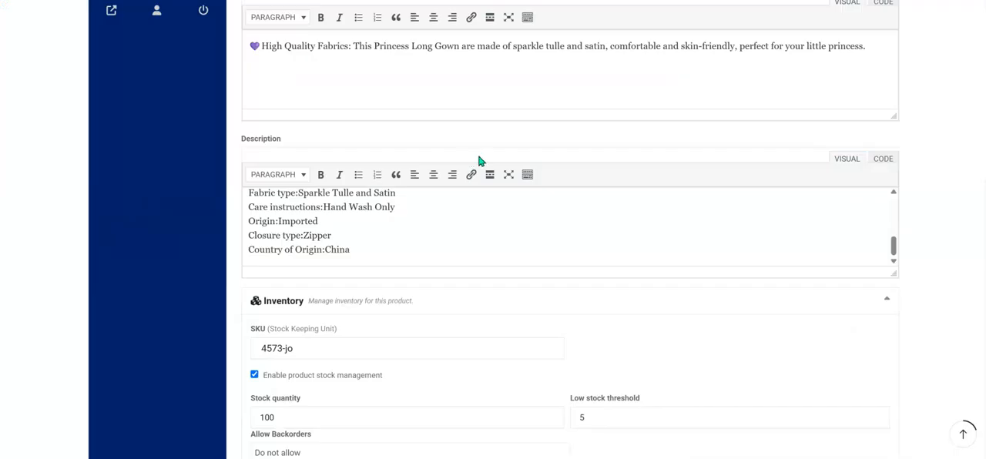
scroll(476, 172, "down", 7)
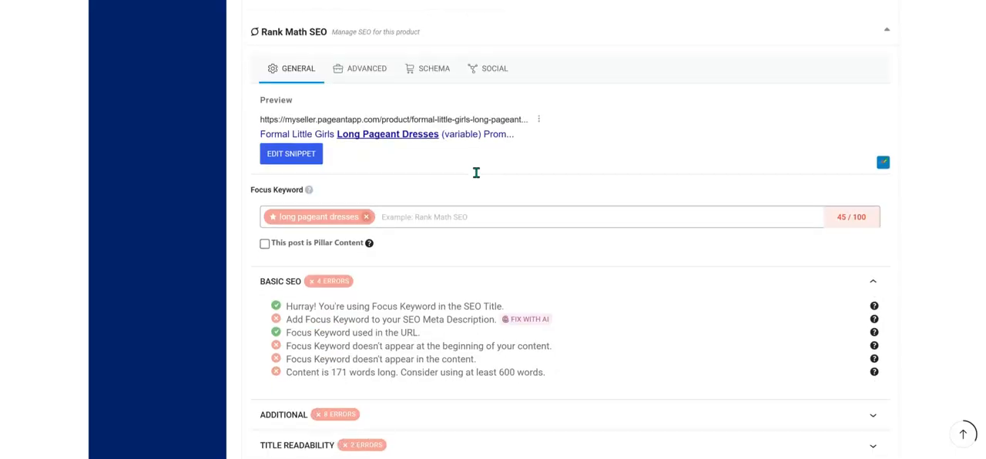
scroll(477, 173, "down", 8)
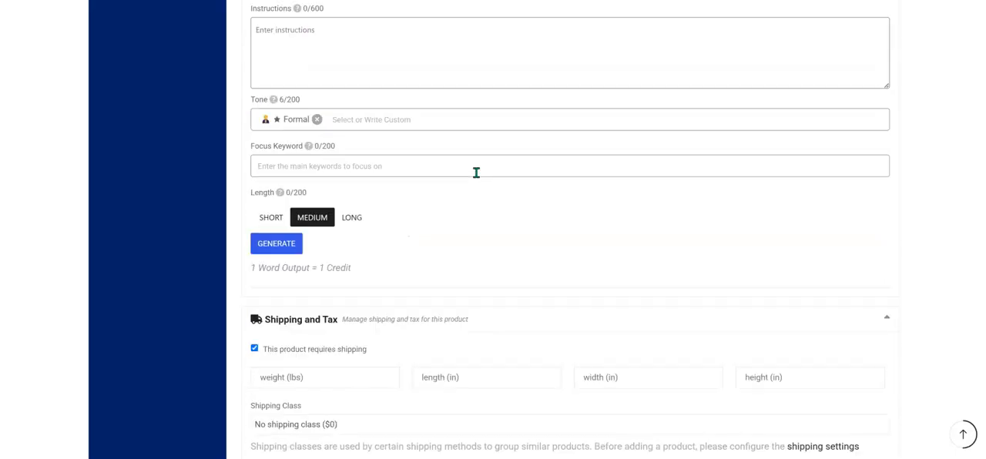
scroll(441, 215, "down", 2)
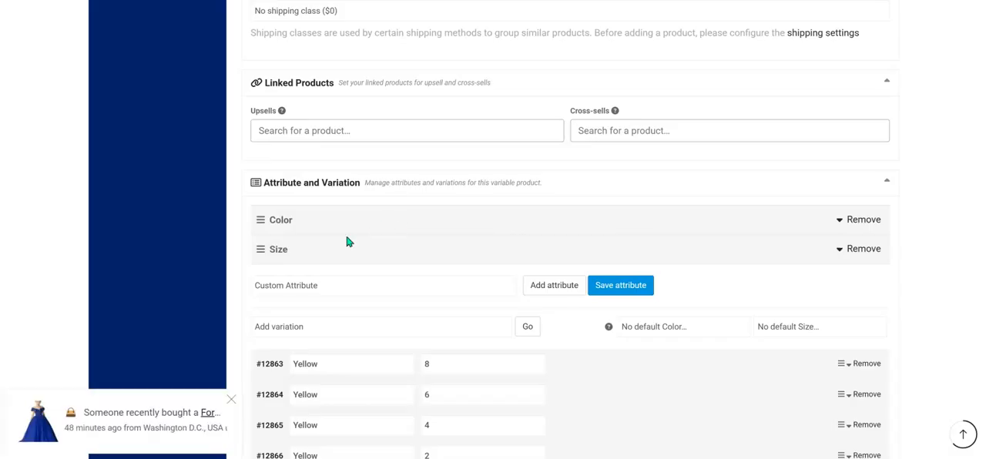
left_click(311, 217)
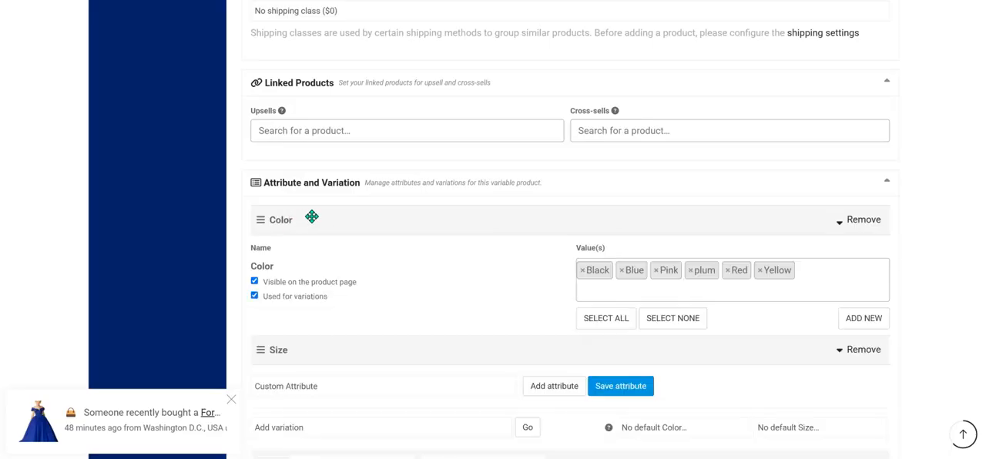
scroll(411, 299, "down", 1)
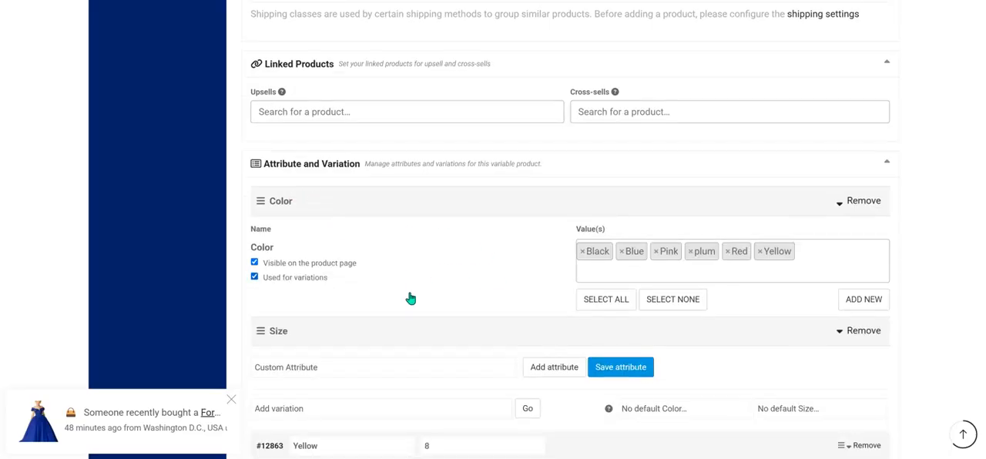
scroll(410, 293, "down", 1)
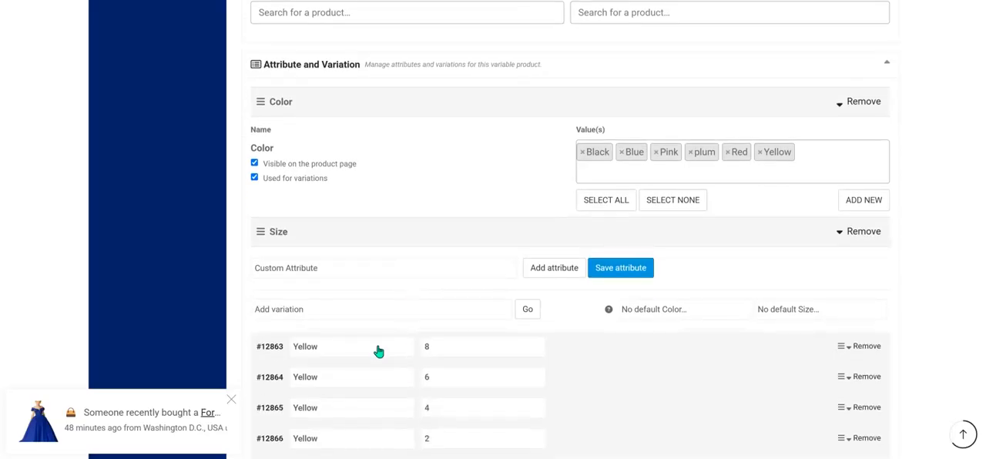
scroll(377, 259, "down", 1)
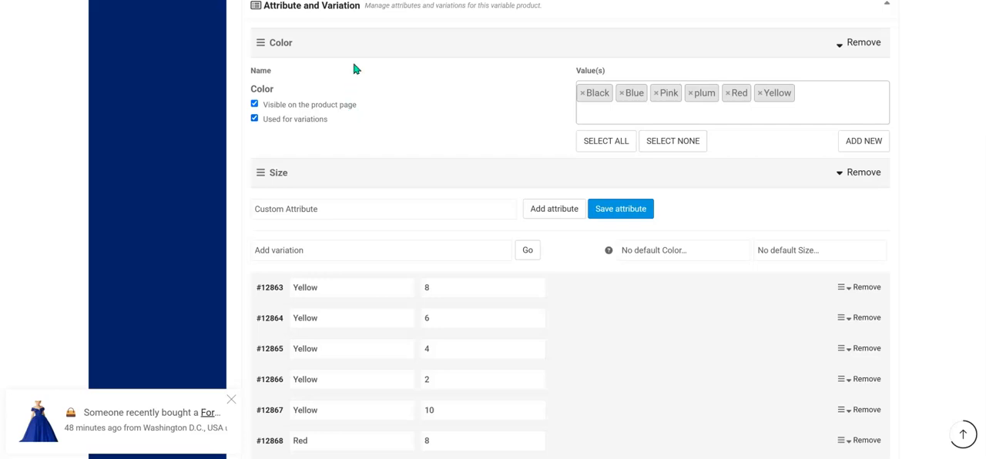
left_click(379, 174)
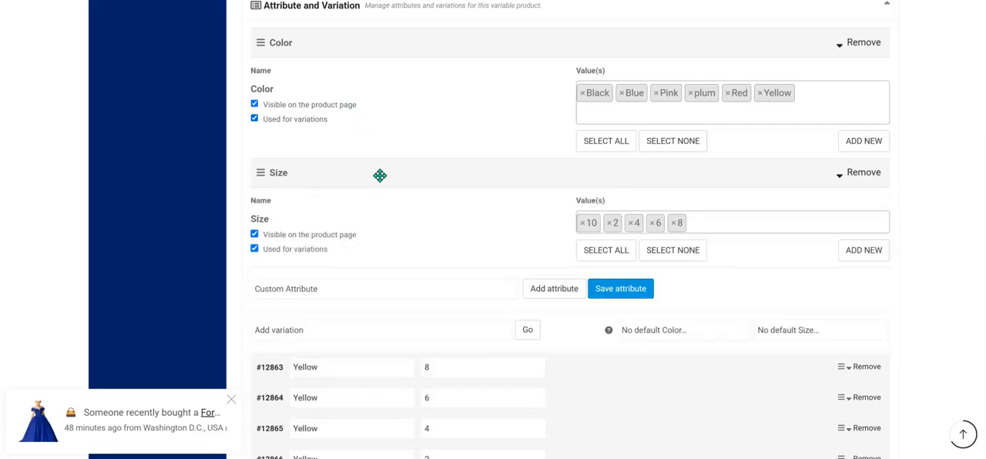
left_click(380, 176)
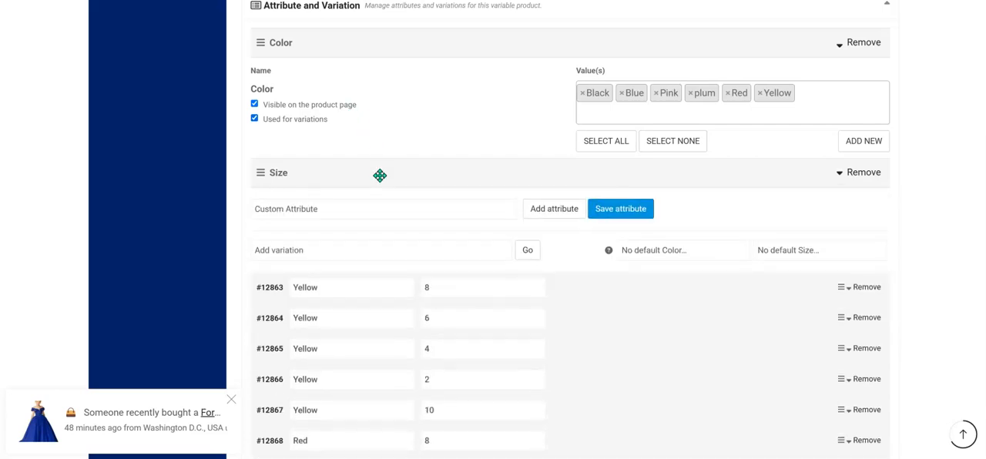
Expand the Yellow size 8 variation and set the yellow dress picture from the media library as its image.
left_click(354, 293)
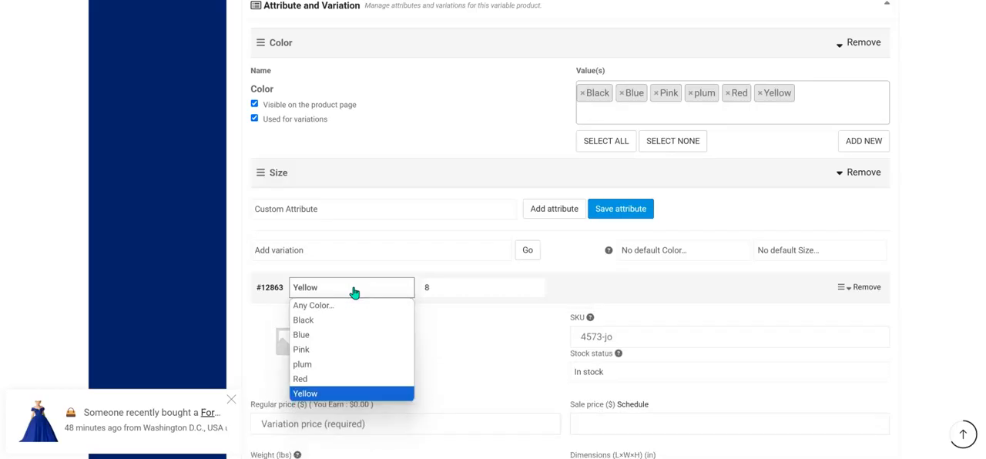
left_click(273, 354)
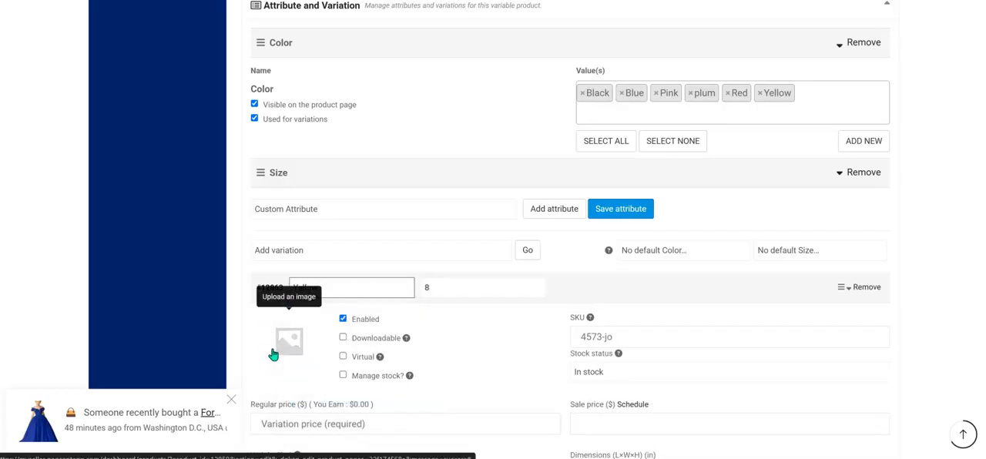
left_click(289, 346)
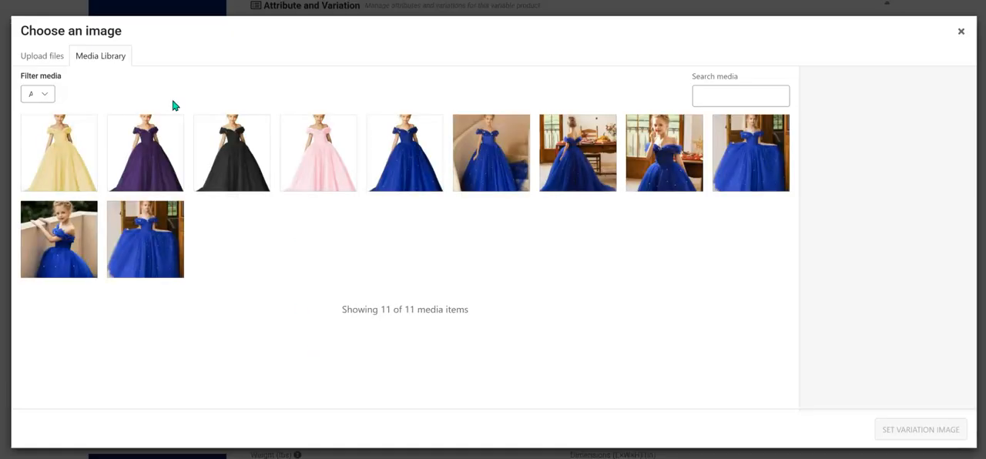
left_click(71, 152)
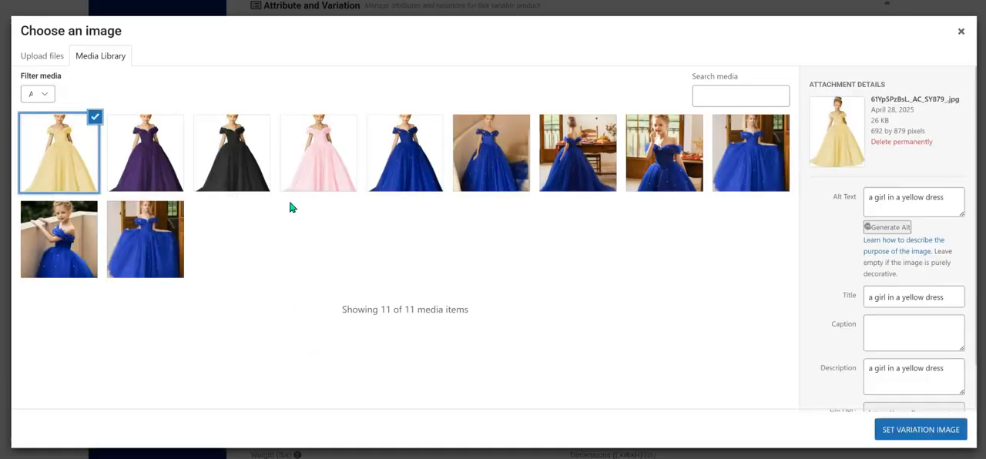
left_click(910, 436)
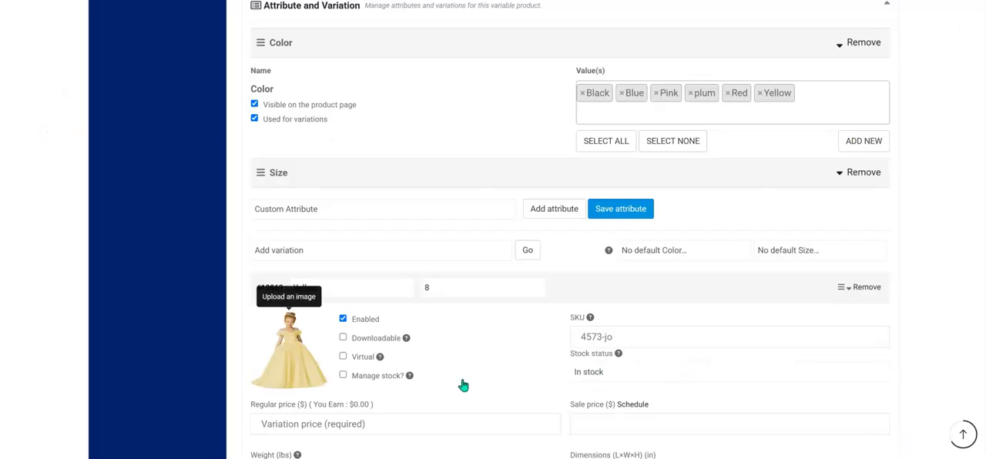
Set the SKU of the Yellow size 8 variation to 5674-yu.
left_click(343, 377)
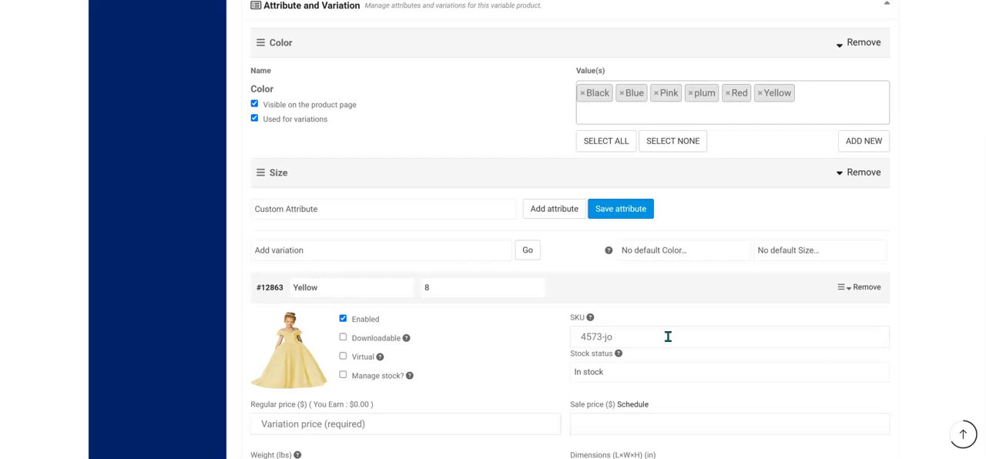
left_click(668, 337)
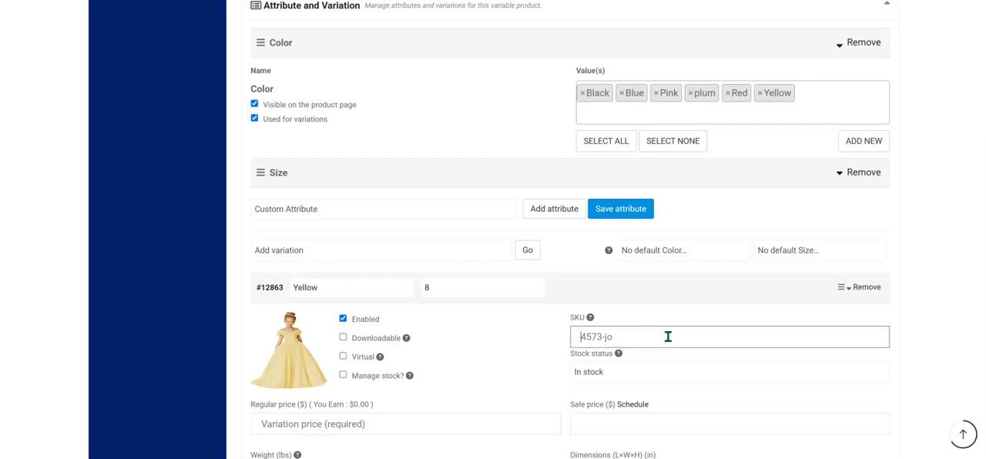
type("5674-yu")
scroll(658, 388, "down", 3)
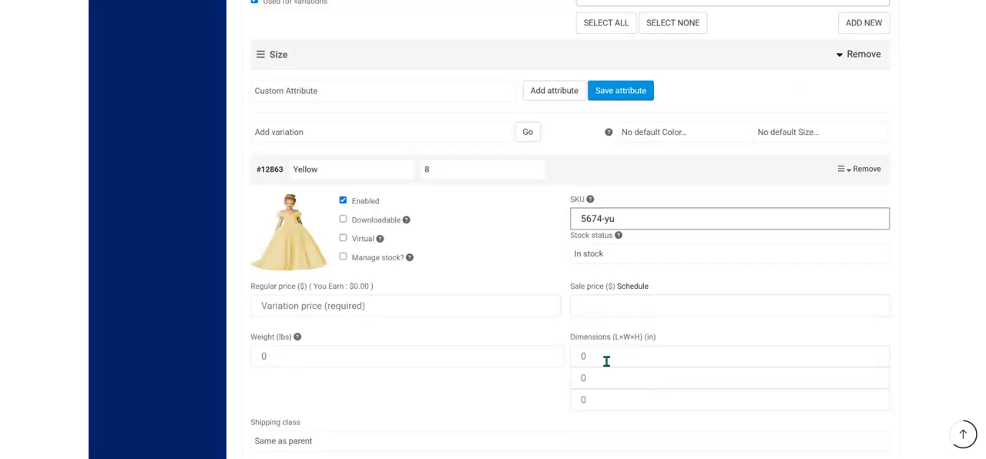
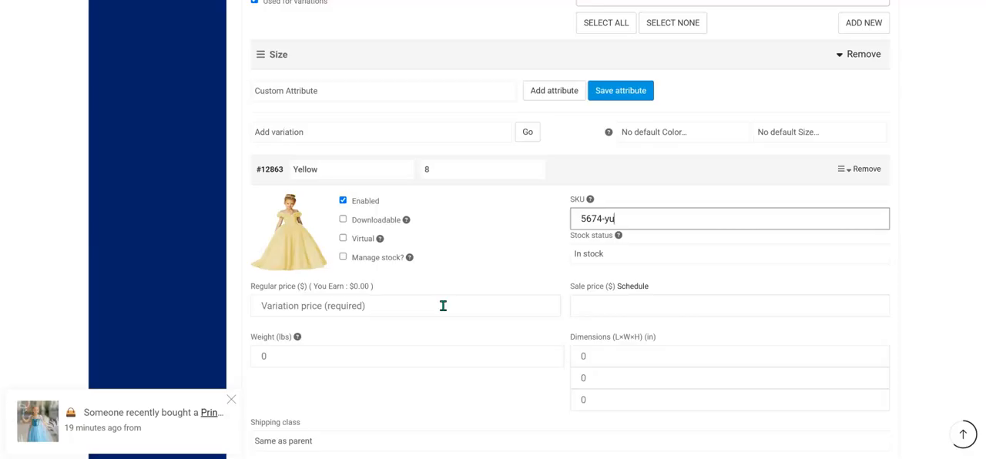
Set the Yellow size 8 variation's regular price to 69 and its sale price to 59.
left_click(443, 306)
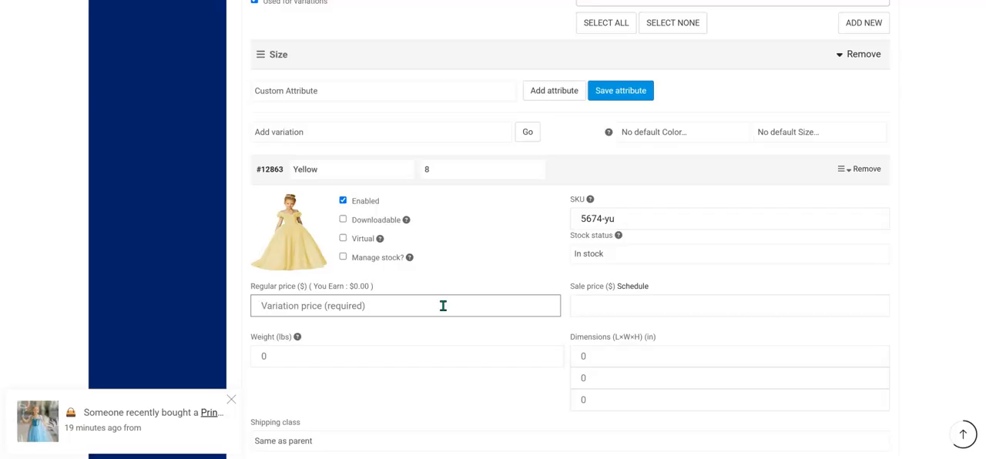
type("69")
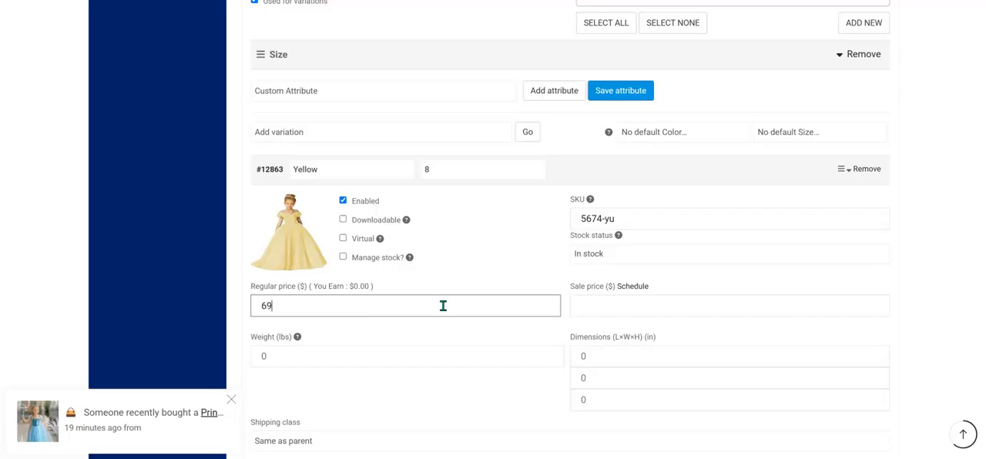
left_click(592, 305)
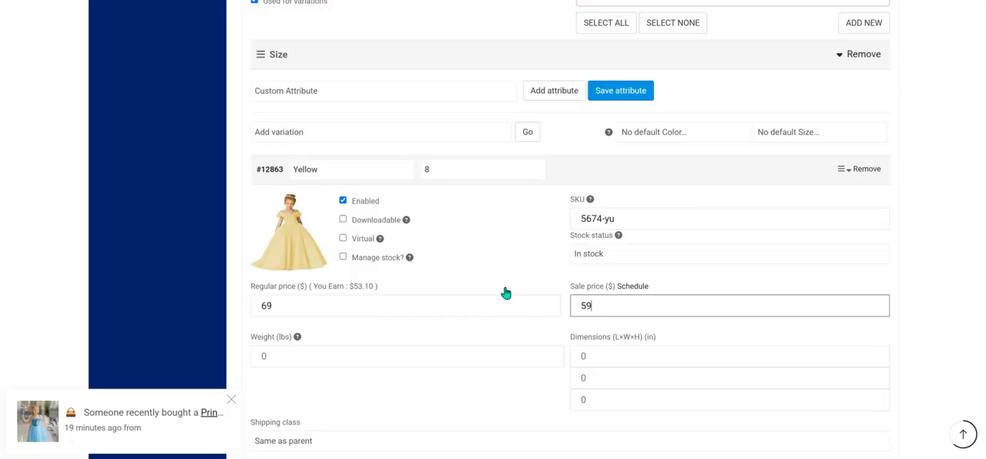
Enter "yellow dress" as the Yellow size 8 variation's description and save the variations.
scroll(504, 293, "down", 1)
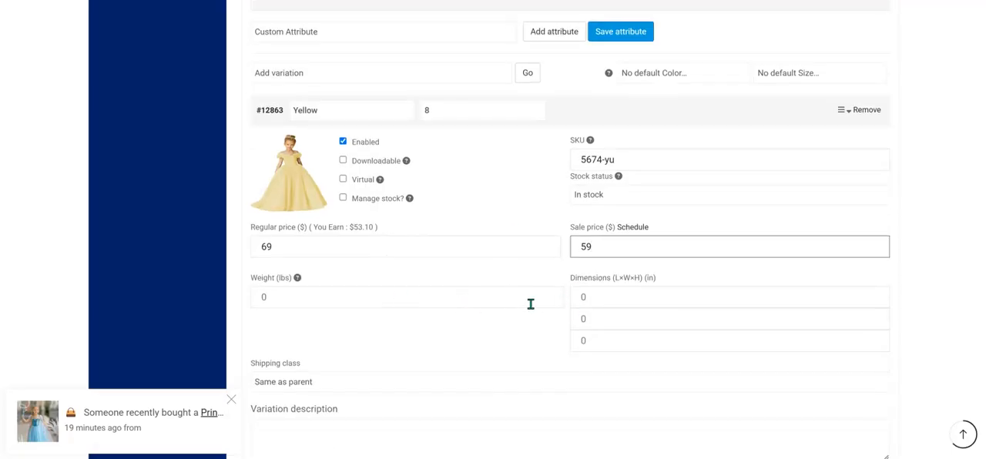
scroll(531, 304, "down", 2)
left_click(373, 322)
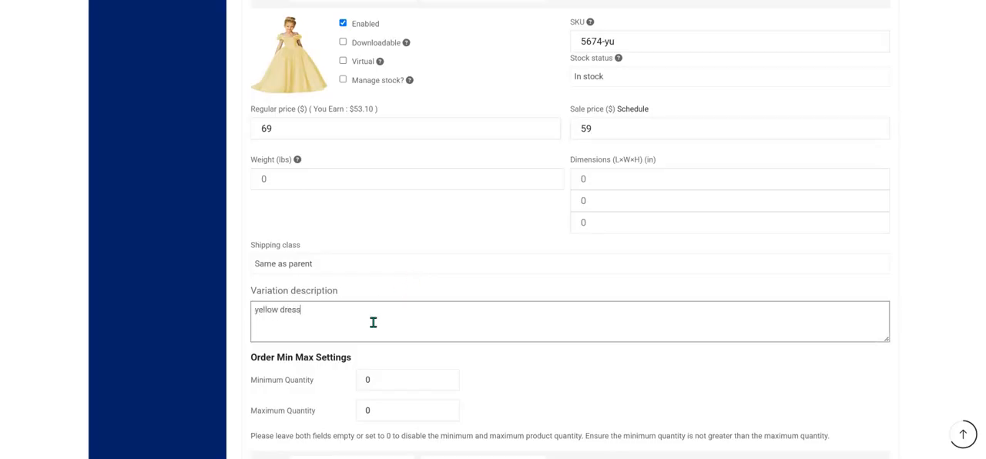
scroll(432, 312, "down", 2)
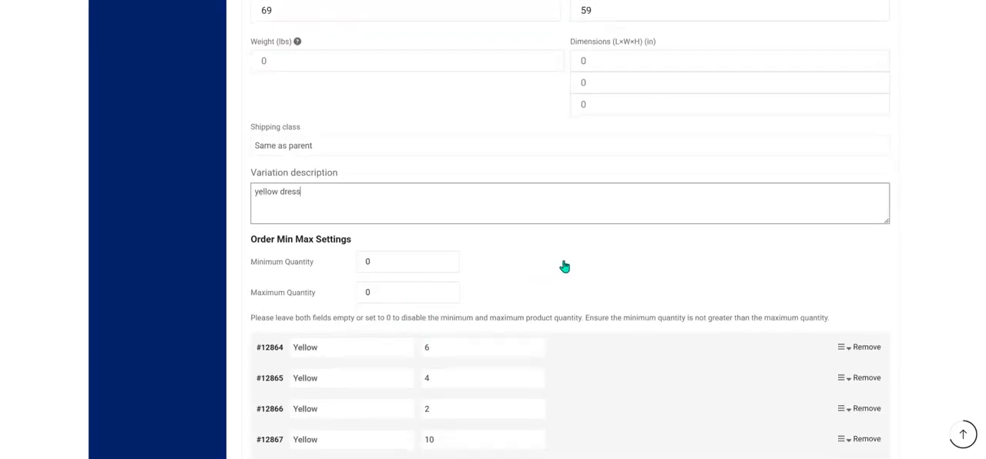
scroll(604, 127, "down", 1)
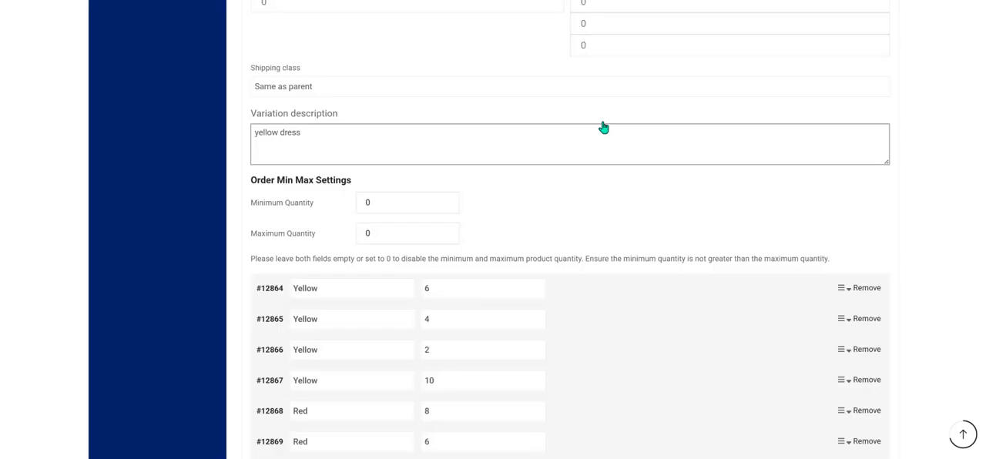
scroll(603, 127, "down", 2)
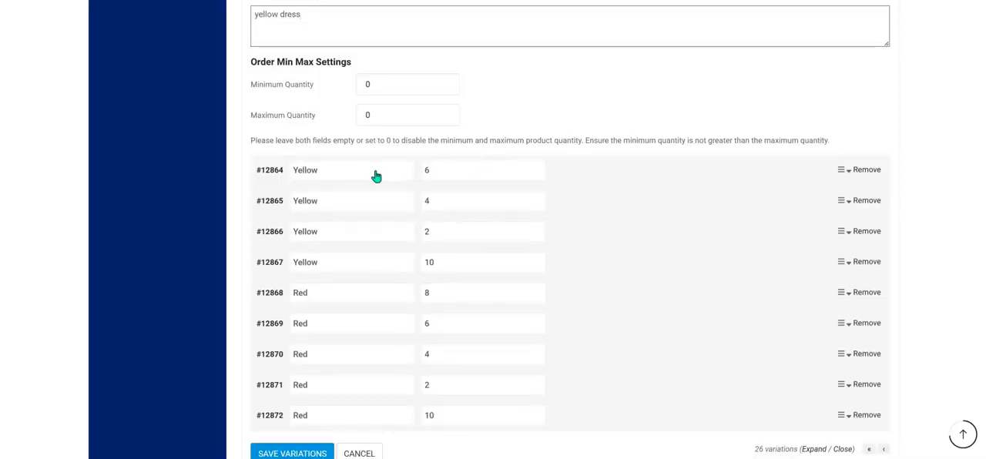
scroll(376, 177, "down", 1)
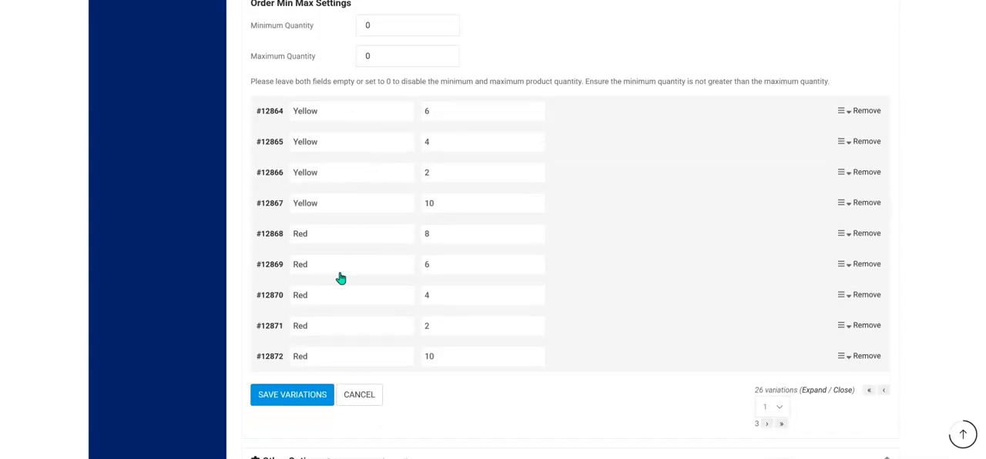
left_click(273, 397)
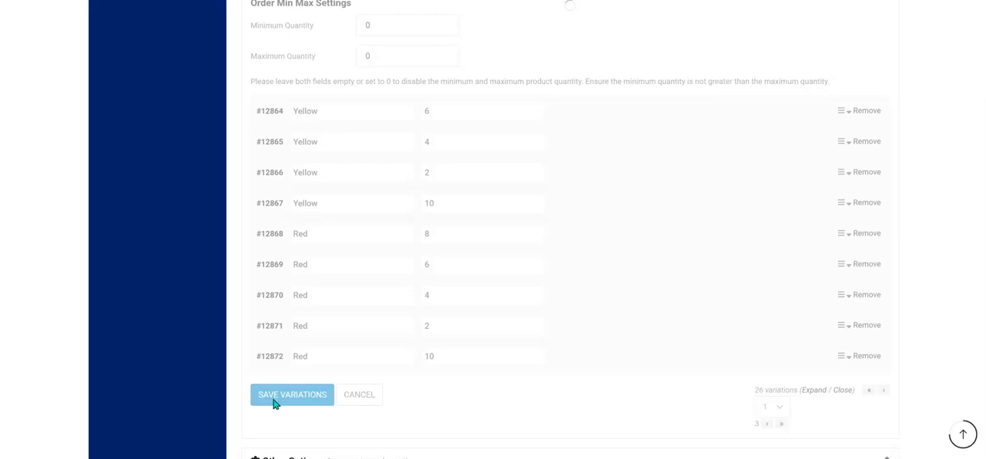
Expand the Yellow size 6 variation and set the yellow dress picture from the media library as its image.
scroll(378, 191, "down", 7)
scroll(475, 158, "up", 7)
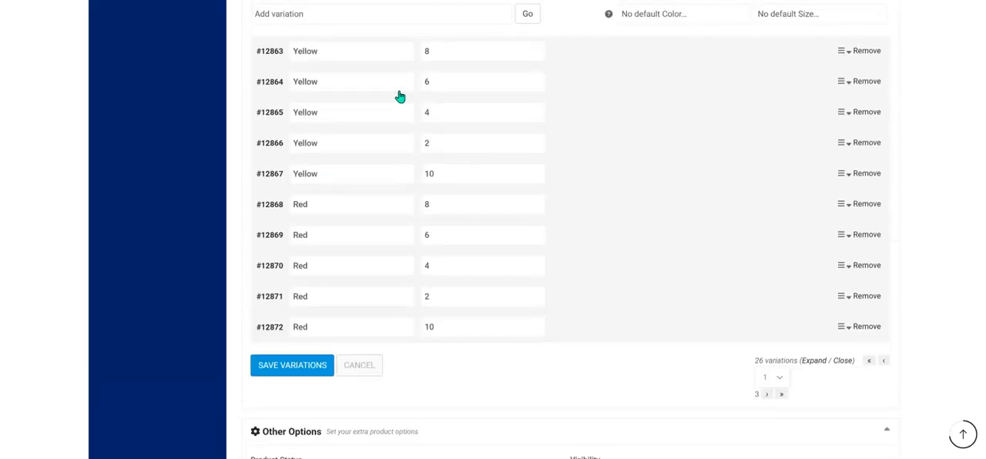
left_click(354, 90)
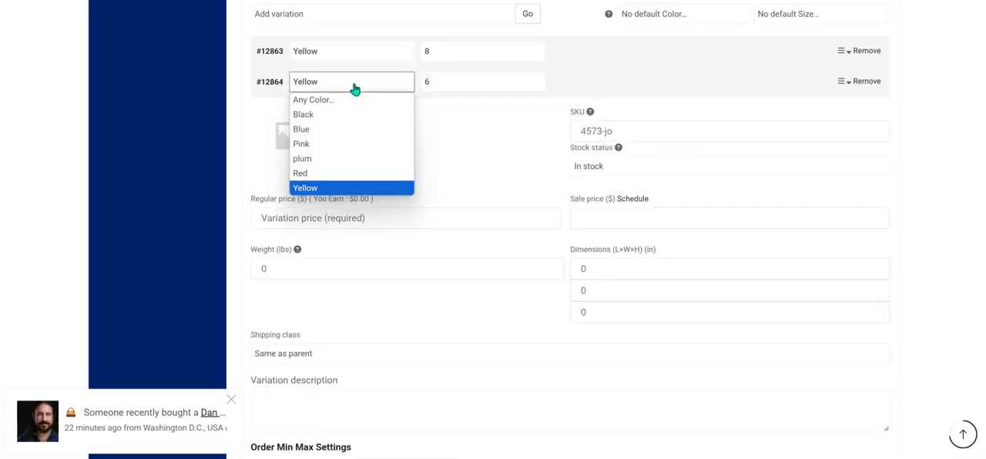
left_click(270, 150)
left_click(269, 149)
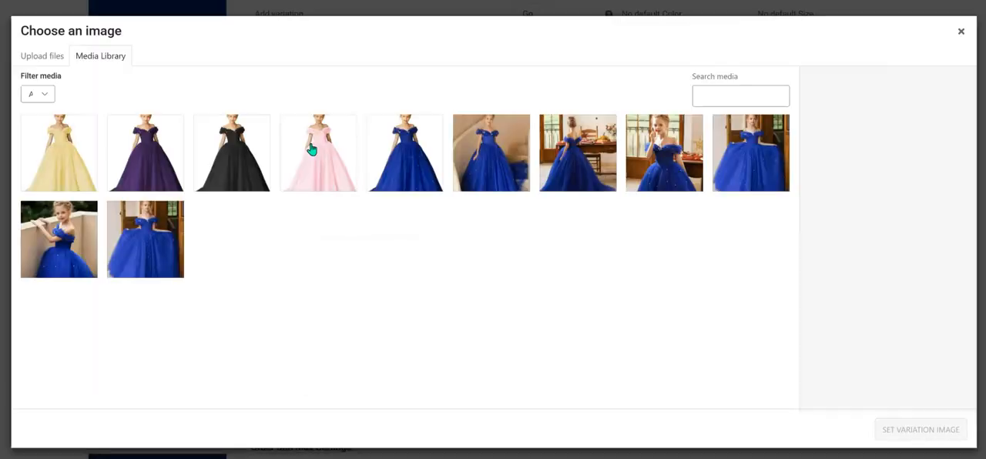
left_click(62, 152)
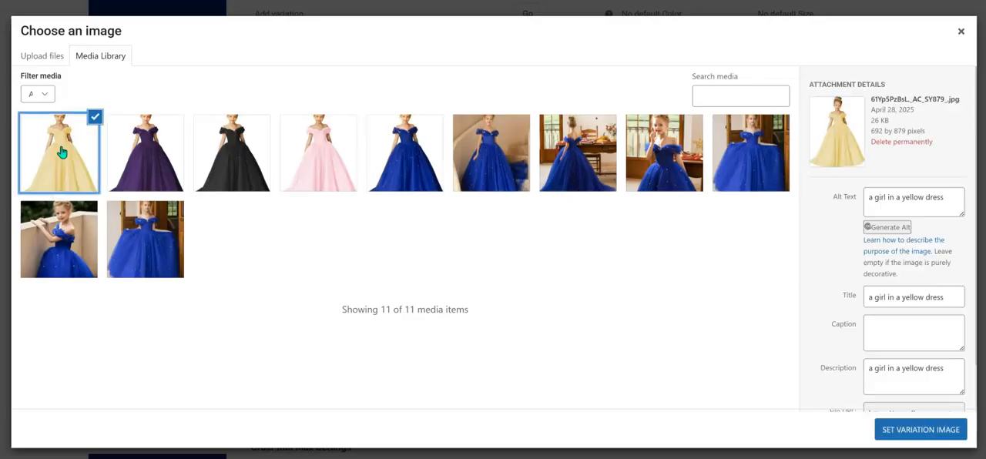
left_click(903, 433)
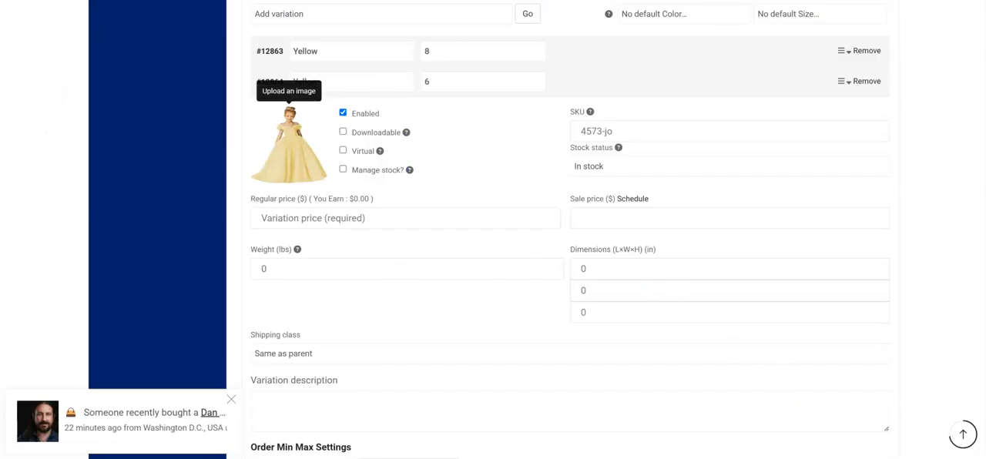
Enable stock management for the Yellow size 6 variation and set its SKU to 9894-hy.
left_click(348, 170)
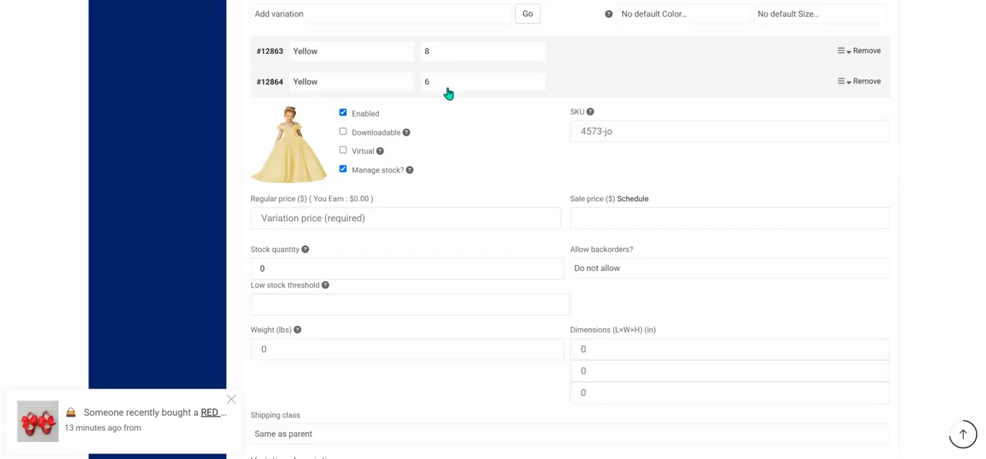
left_click(616, 133)
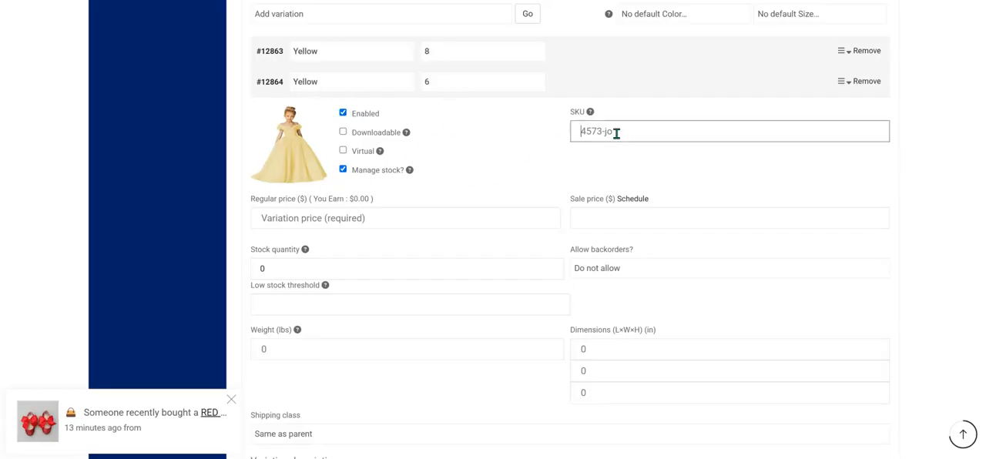
type("989")
type("4=h")
type("j")
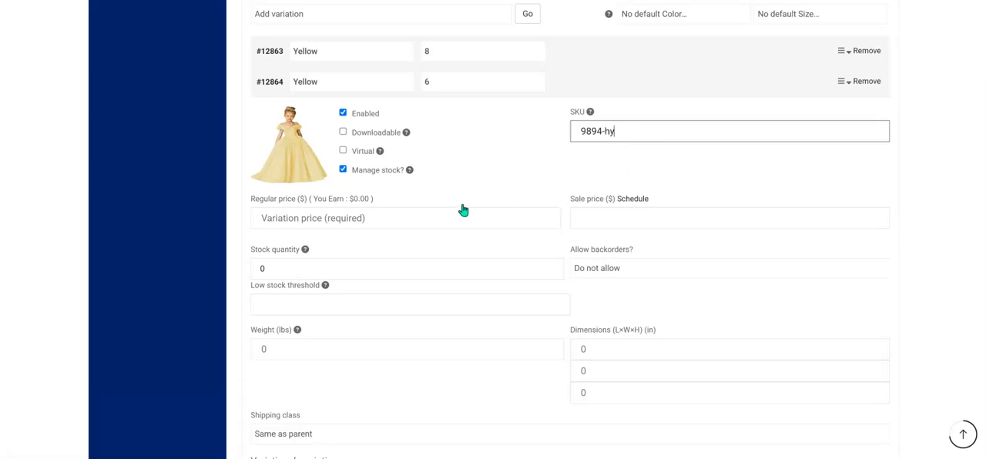
Set the Yellow size 6 variation's regular price to 49, sale price to 39, stock quantity to 50 and low stock threshold to 5.
left_click(383, 219)
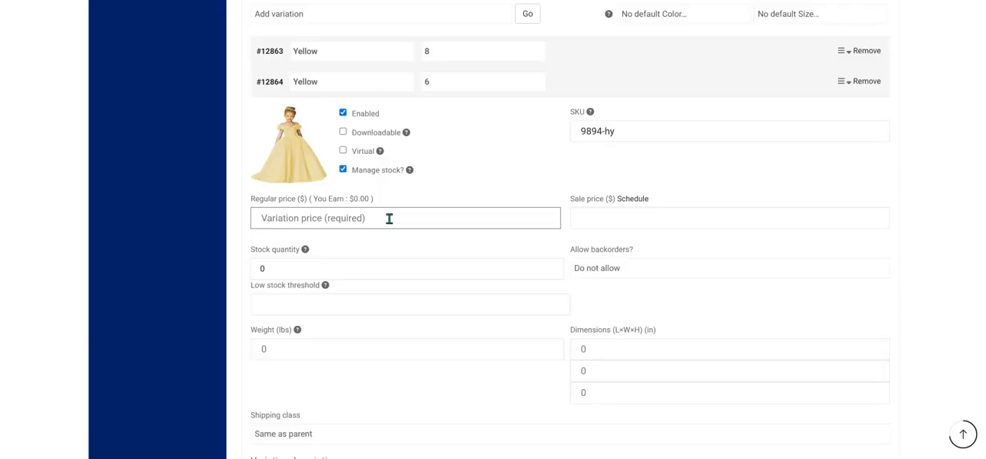
type("49")
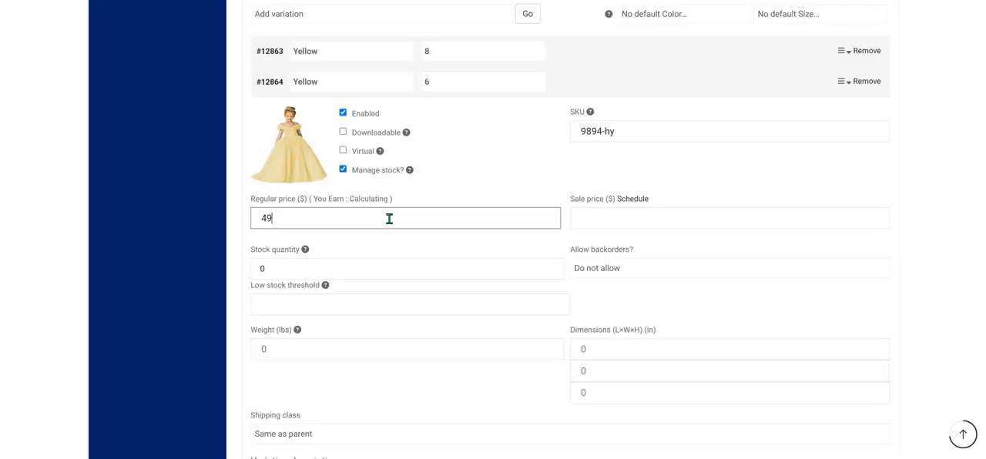
left_click(606, 220)
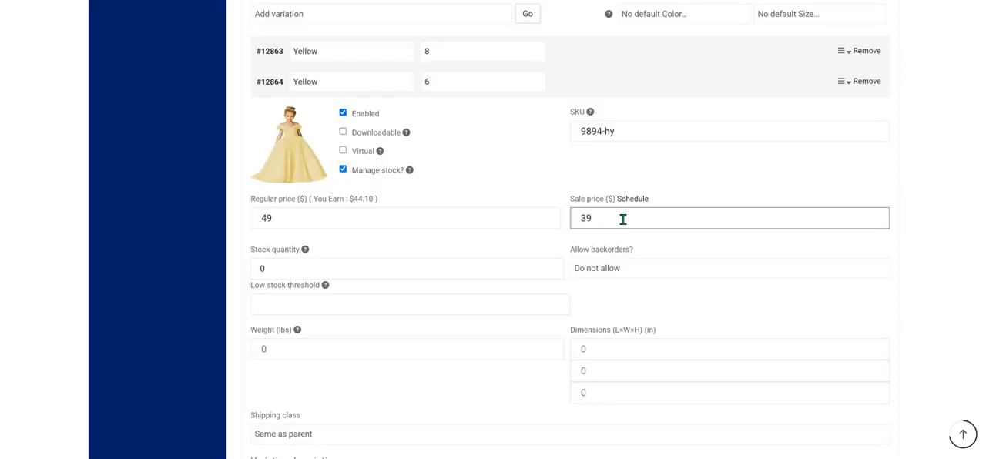
left_click(337, 261)
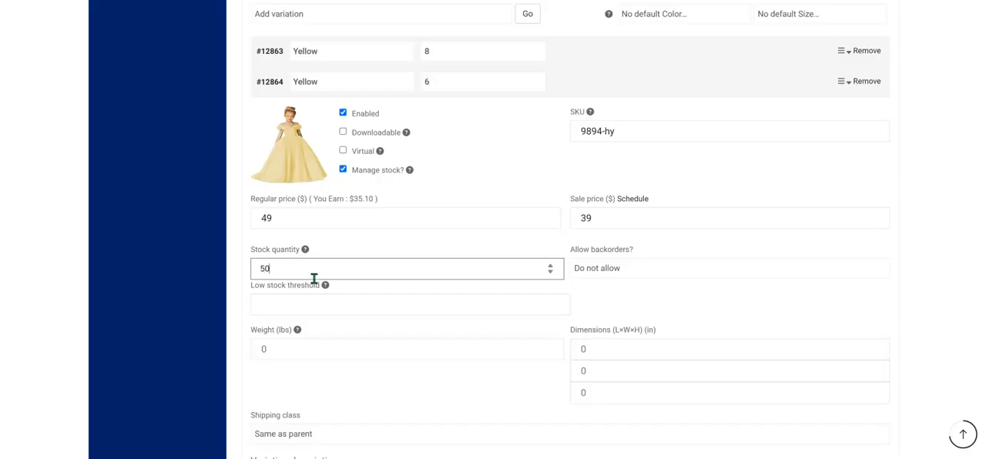
left_click(377, 305)
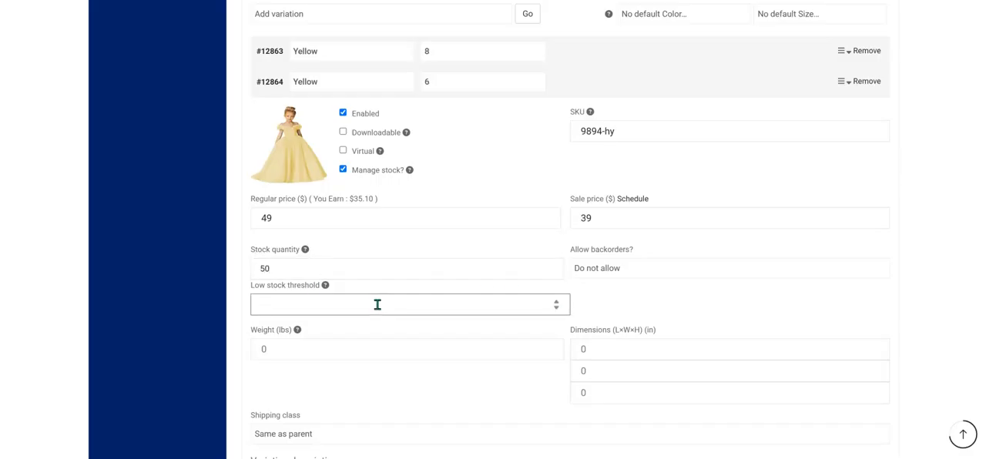
Enter "yellow dress 6" as the description of the Yellow size 6 variation.
scroll(455, 339, "down", 3)
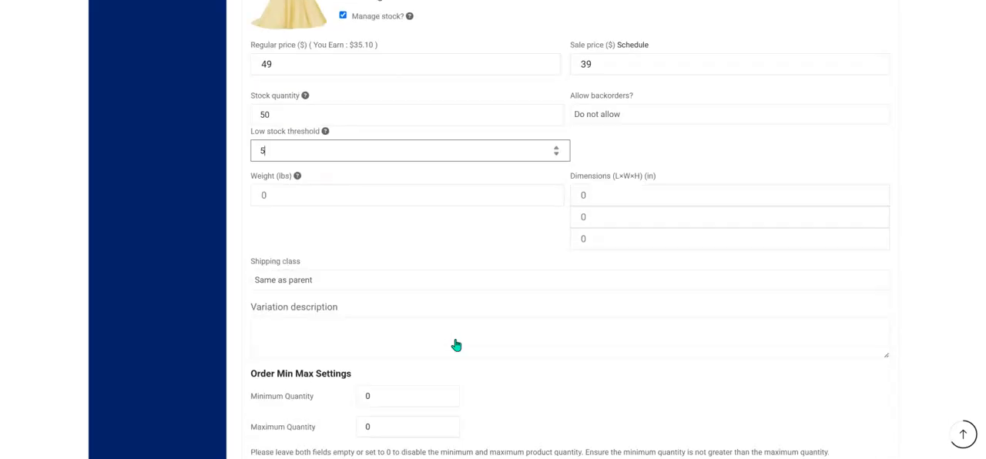
left_click(370, 289)
left_click(363, 317)
type("yellow")
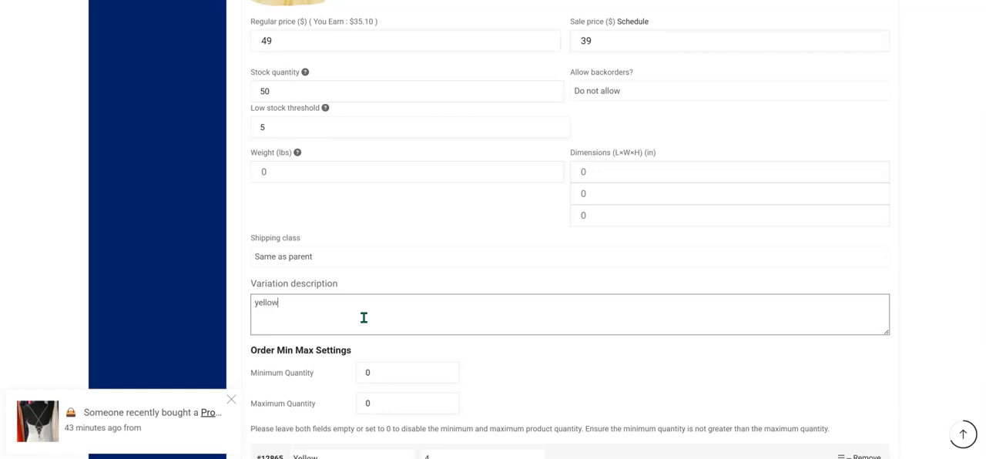
type(" dress 6")
Save the edited variations and the whole product.
scroll(463, 322, "down", 3)
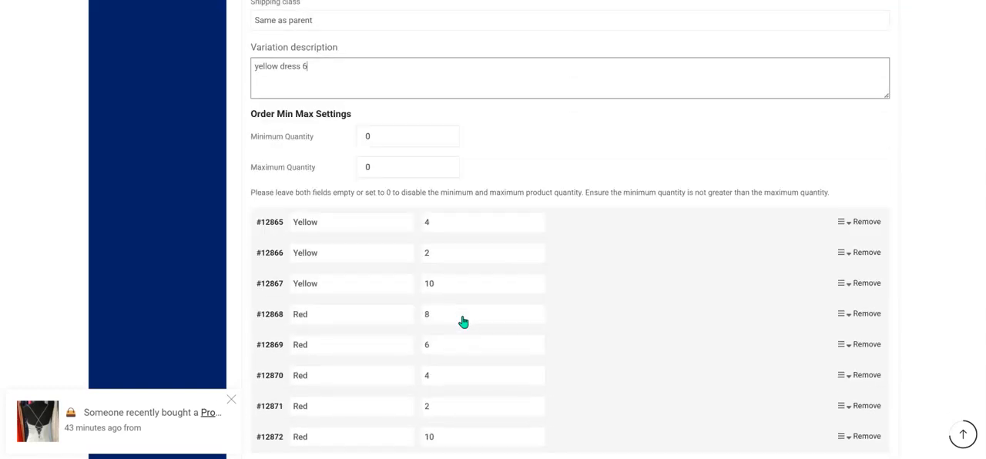
scroll(467, 264, "down", 1)
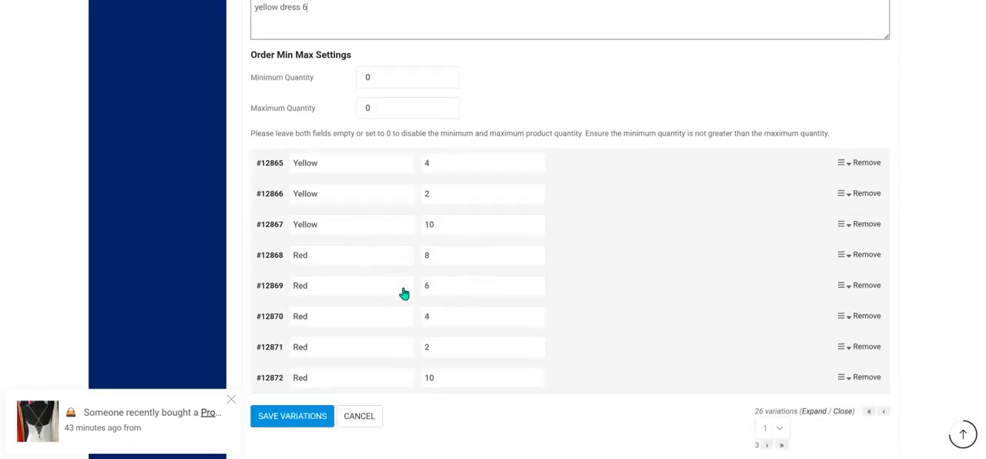
left_click(287, 422)
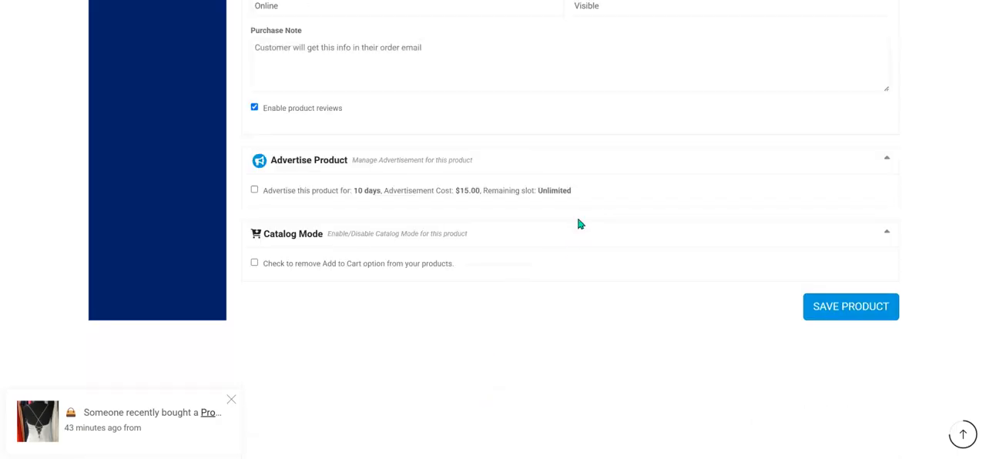
left_click(819, 309)
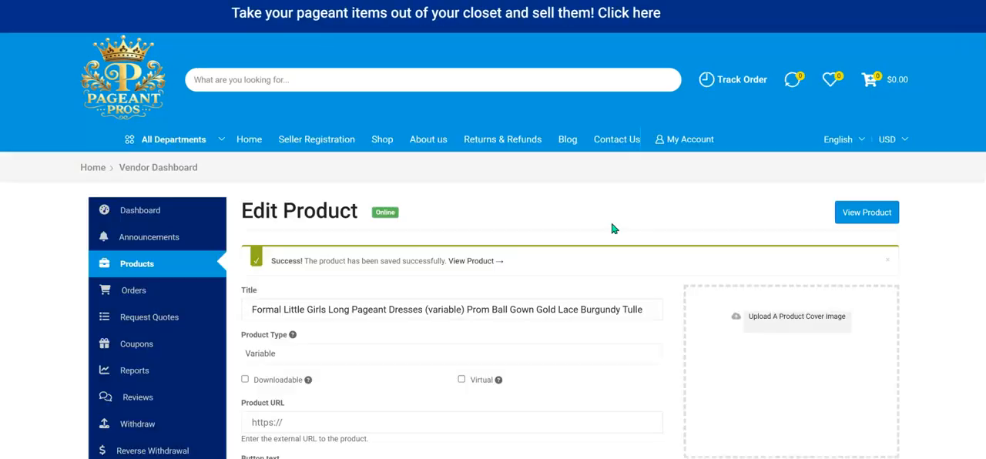
Look through the saved product form to Attribute and Variation, and expand the Yellow size 8 variation to check its saved details.
scroll(456, 227, "down", 5)
scroll(456, 226, "down", 14)
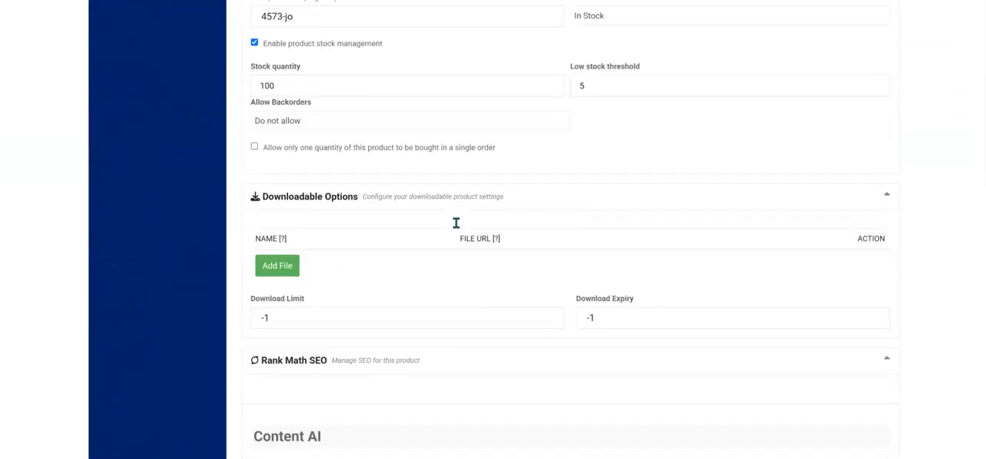
scroll(457, 227, "down", 15)
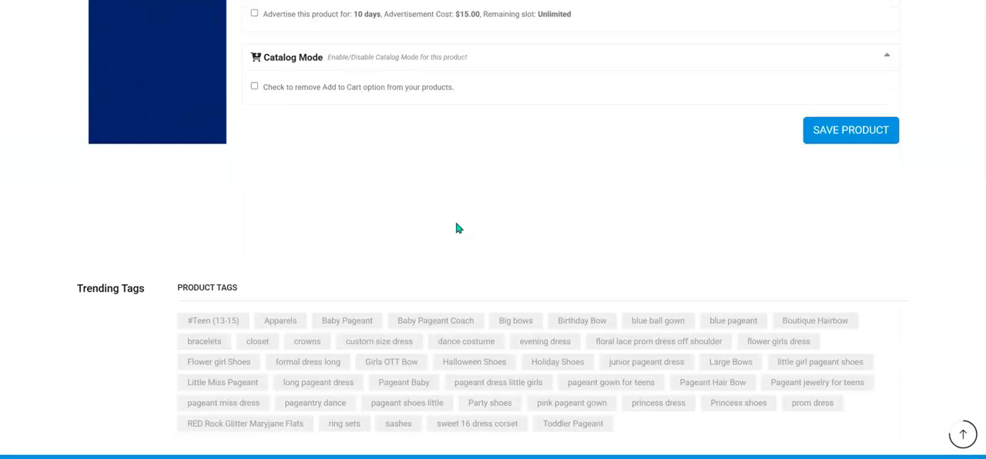
scroll(456, 227, "up", 8)
scroll(455, 226, "up", 2)
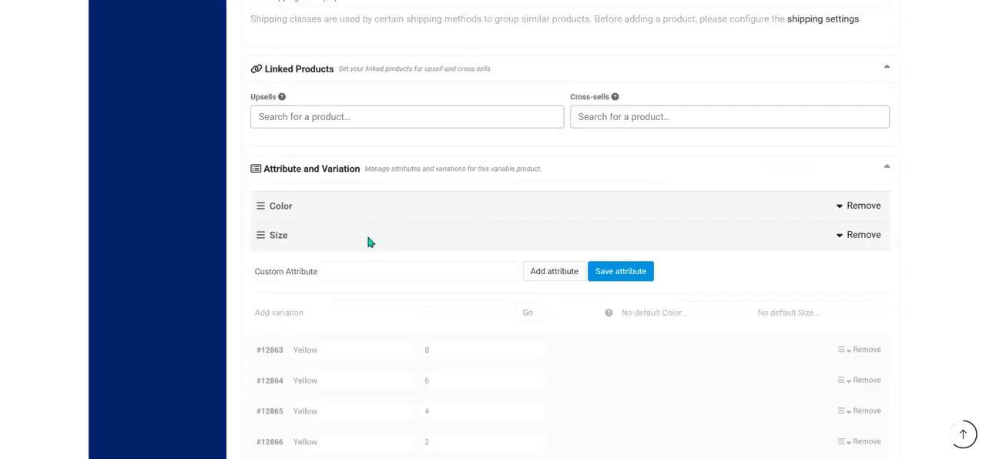
scroll(416, 248, "up", 3)
scroll(416, 249, "down", 2)
scroll(400, 247, "down", 2)
scroll(425, 253, "up", 10)
scroll(425, 235, "down", 9)
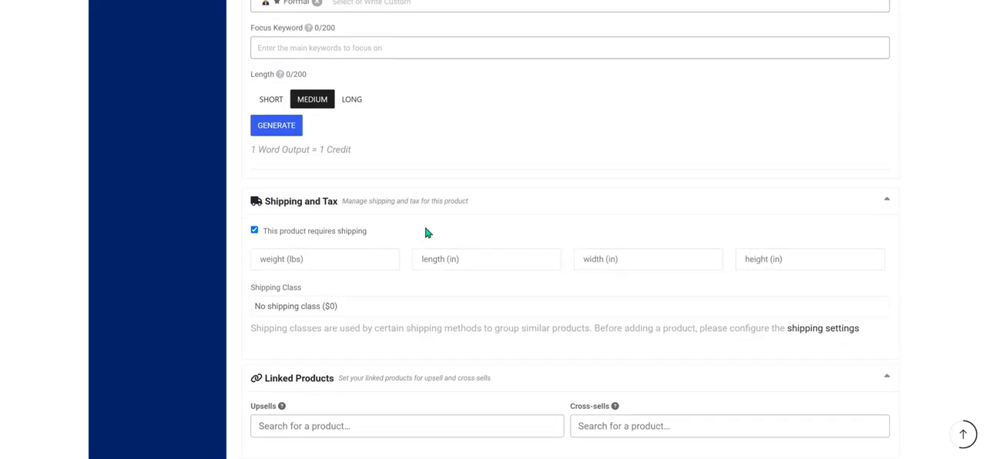
scroll(423, 180, "down", 2)
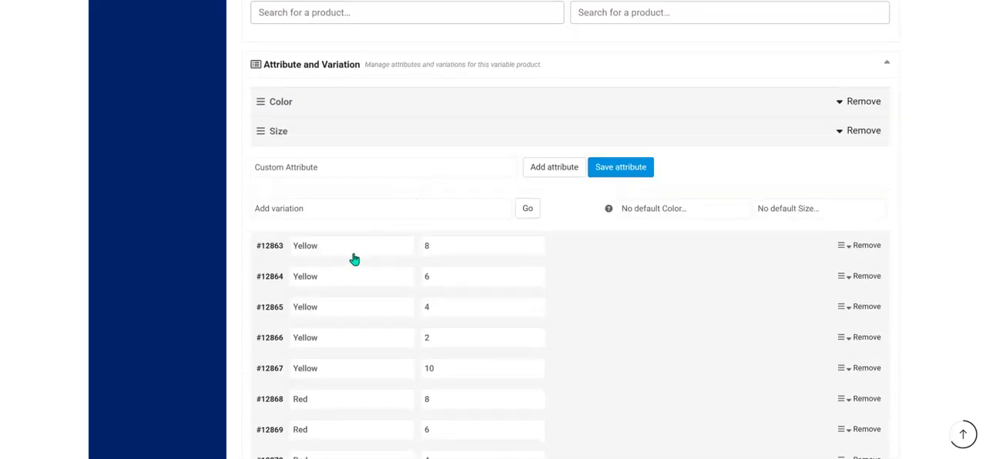
left_click(358, 255)
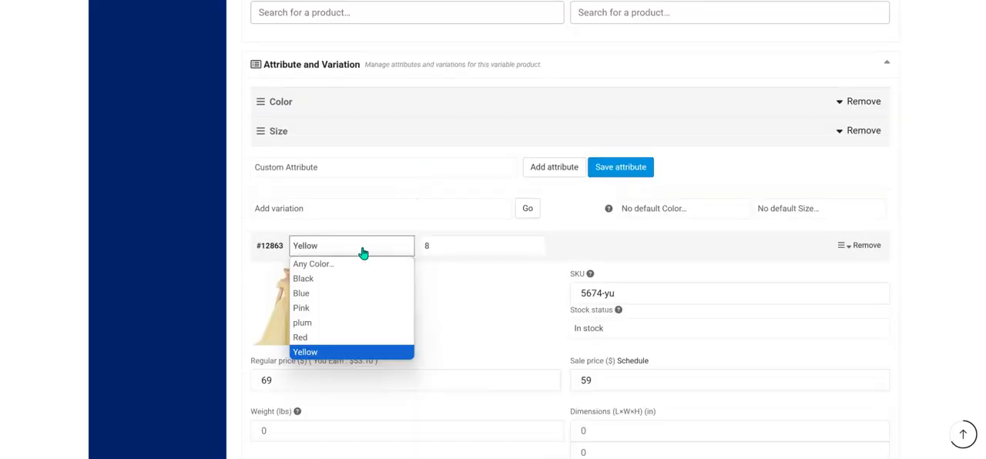
Expand the Yellow size 4 variation and assign the yellow dress picture from the media library as its image.
left_click(361, 252)
left_click(341, 278)
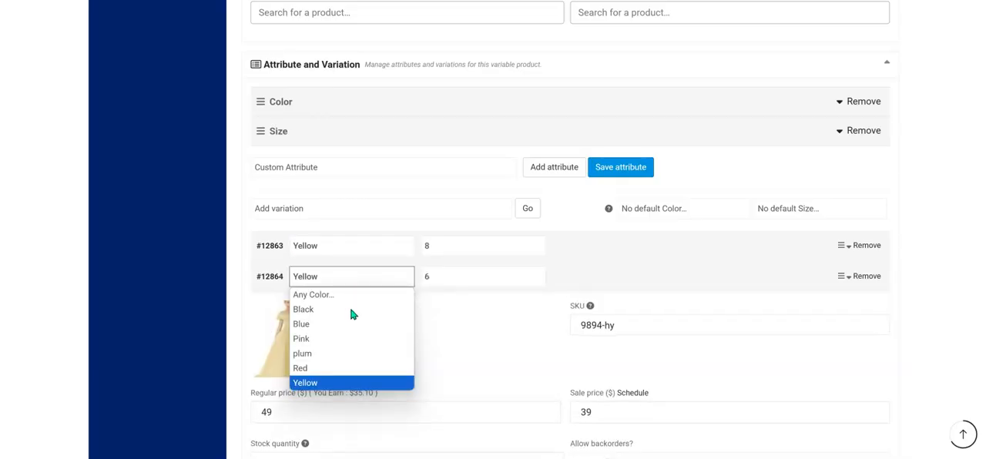
left_click(393, 278)
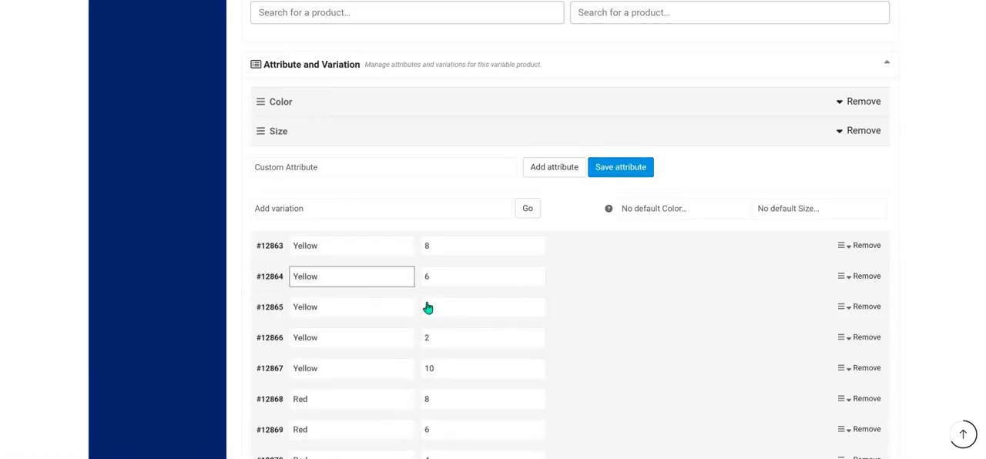
left_click(397, 309)
scroll(473, 304, "down", 2)
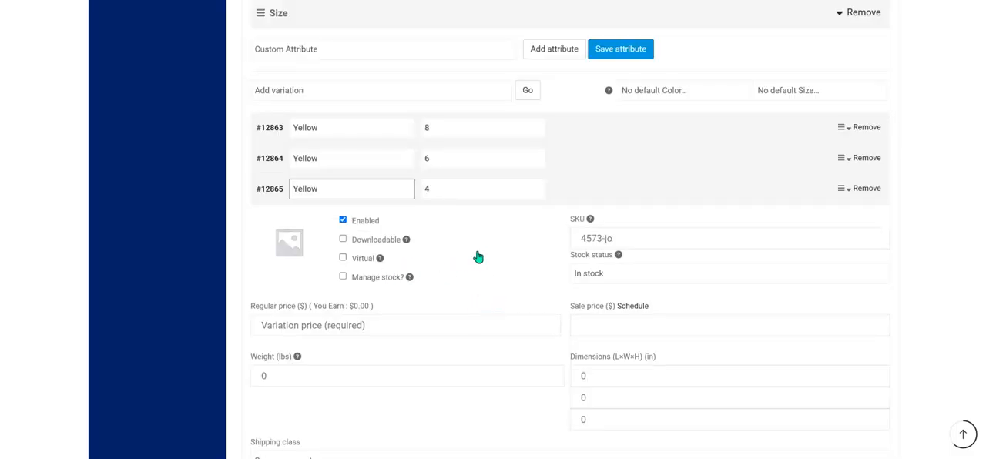
left_click(292, 254)
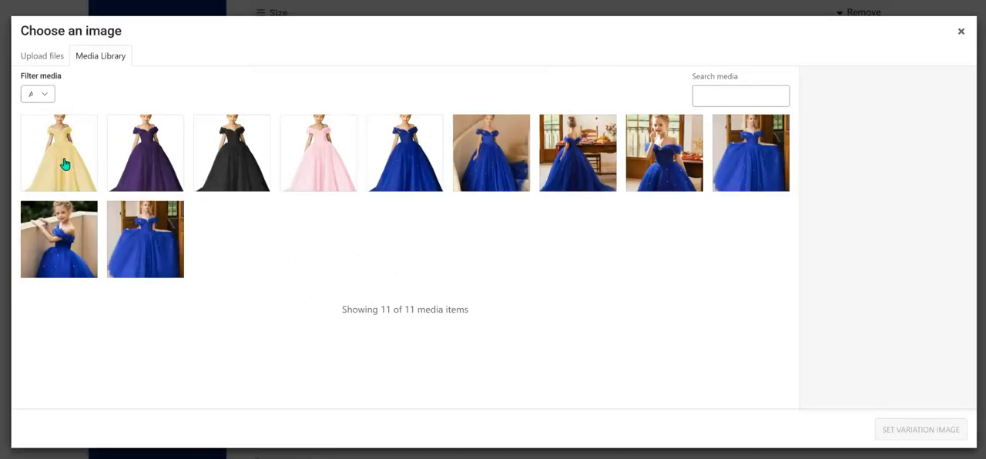
left_click(66, 165)
left_click(917, 430)
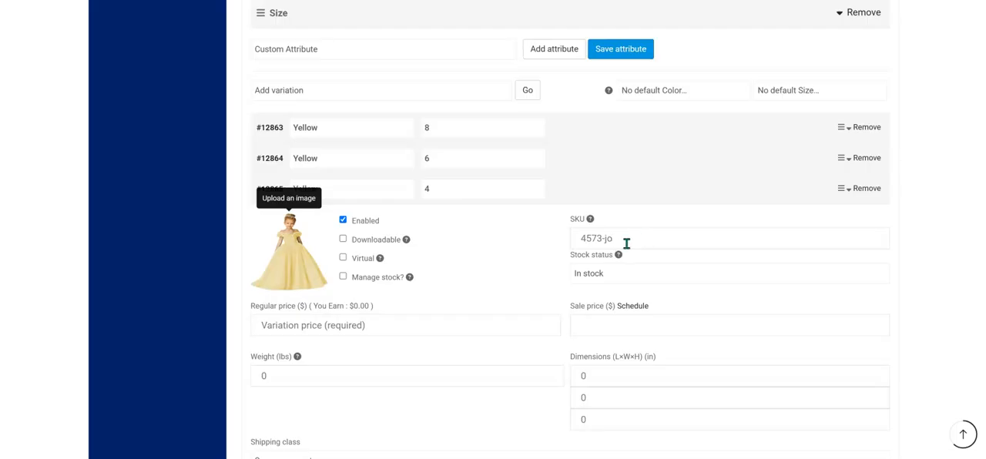
Enable stock management for the Yellow size 4 variation and set its regular price to 29.
left_click(370, 282)
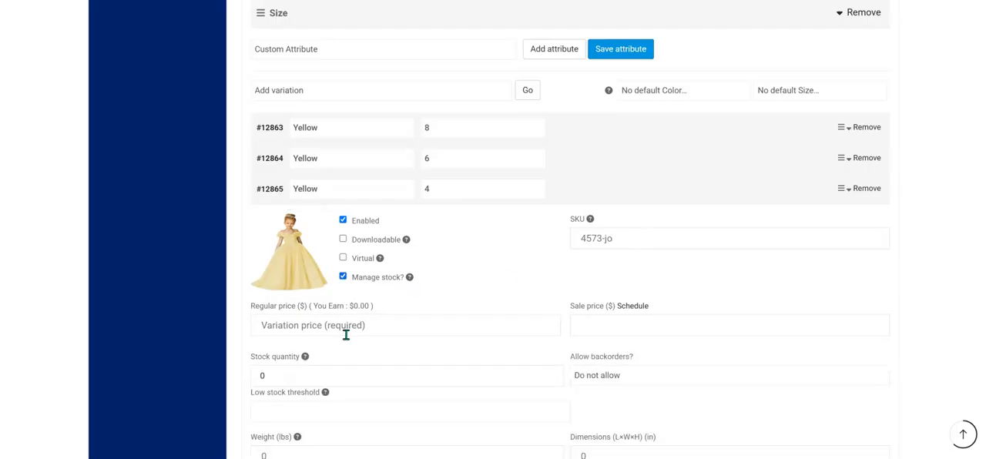
left_click(375, 325)
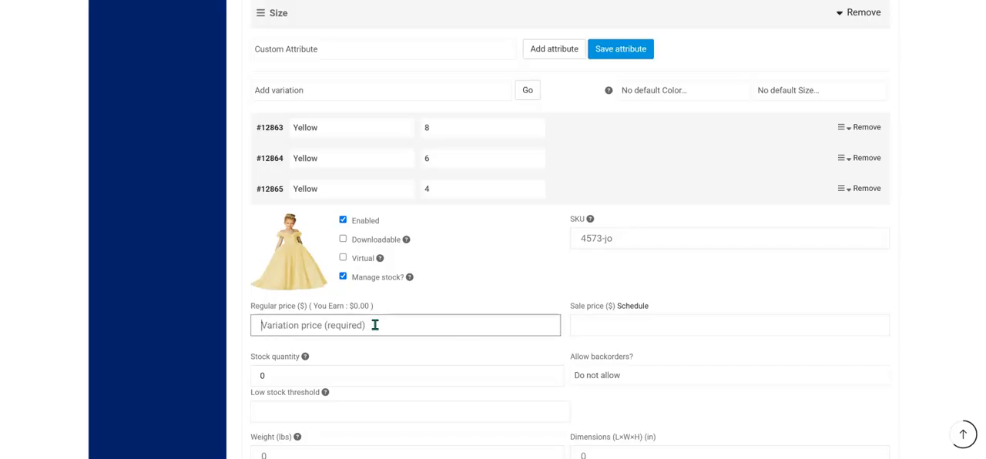
type("2")
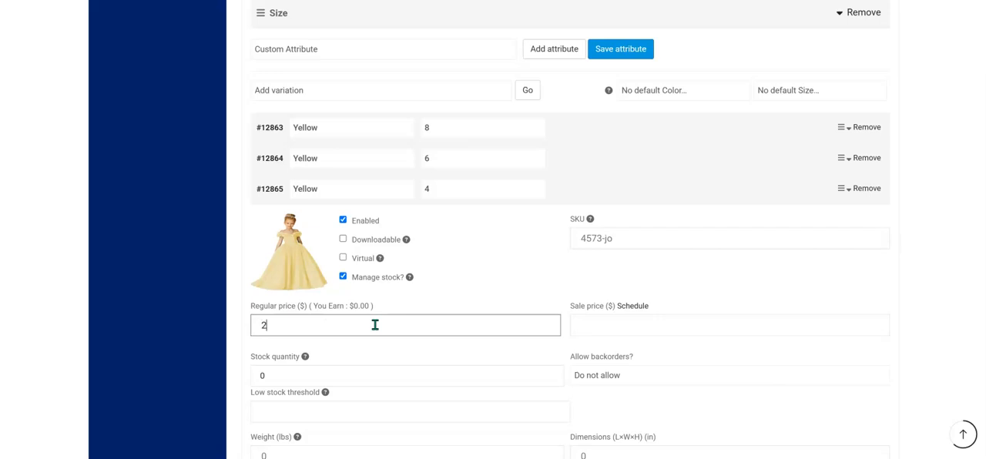
type("9")
Set the Yellow size 4 variation's stock quantity to 30 and low stock threshold to 5.
scroll(502, 326, "down", 2)
left_click(425, 257)
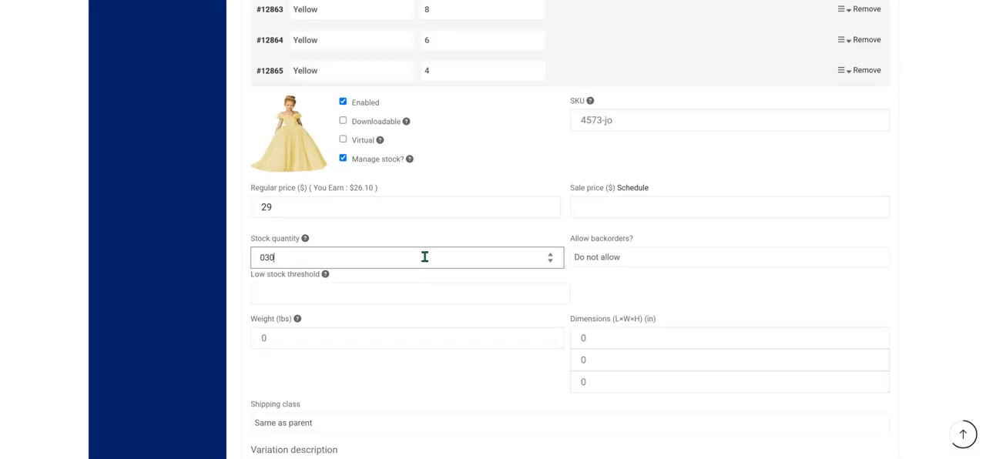
key("BackSpace")
key("BackSpace")
key("BackSpace")
left_click(397, 299)
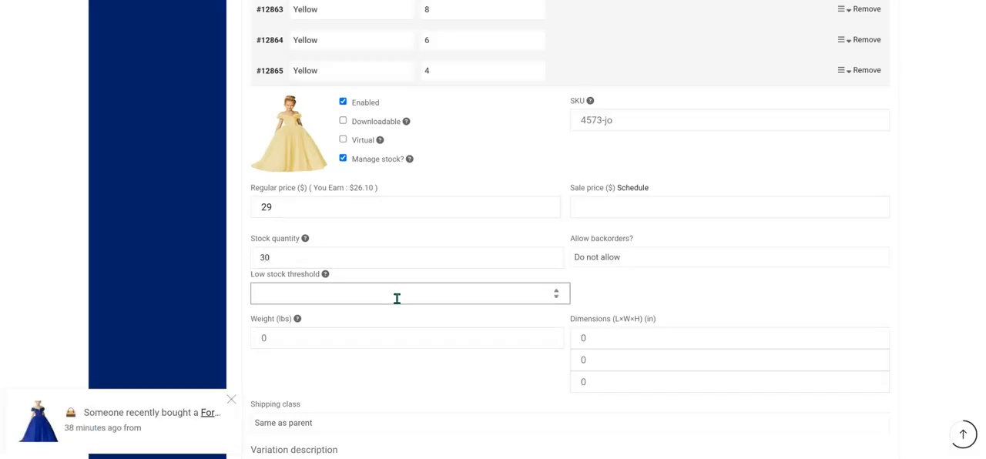
type("5")
left_click(461, 238)
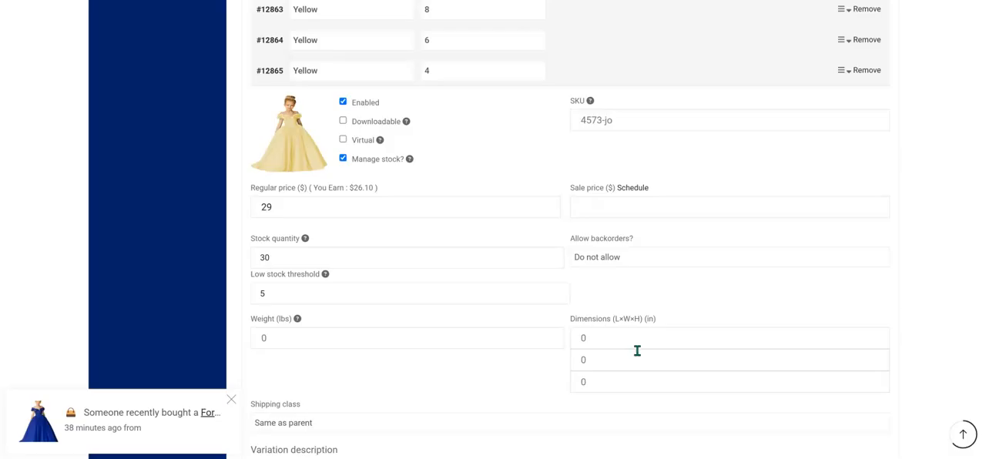
Enter "yellow" as the description of the Yellow size 4 variation.
scroll(638, 351, "down", 3)
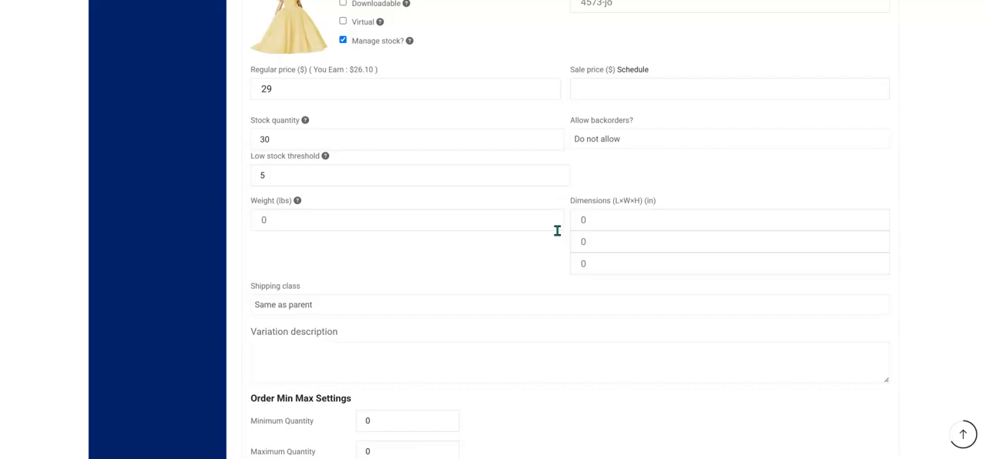
scroll(436, 247, "down", 1)
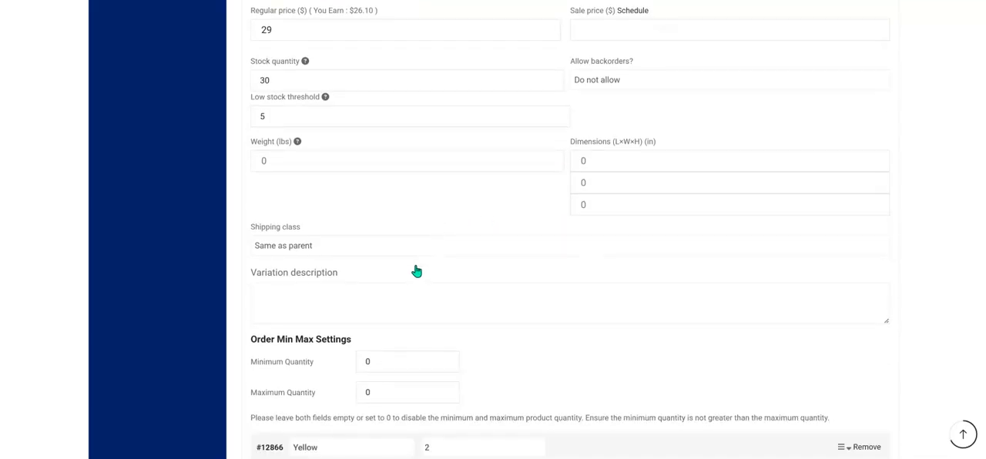
left_click(406, 299)
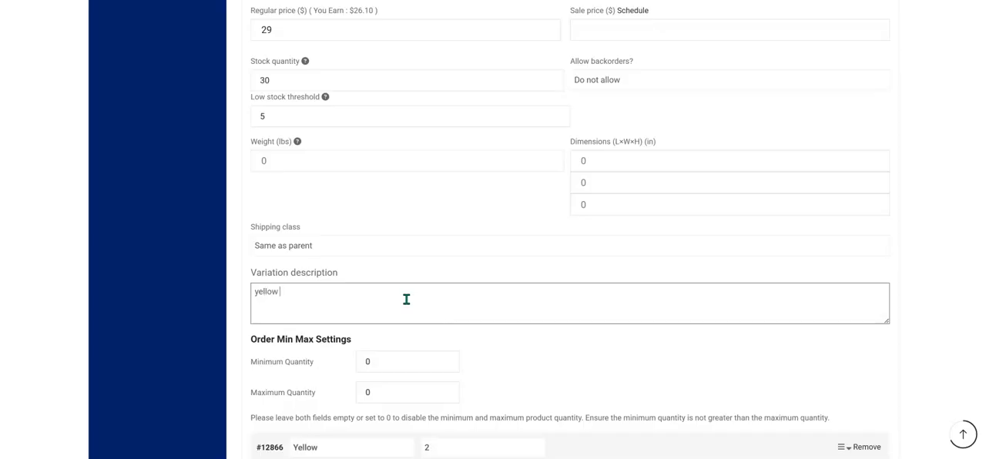
Set the SKU of the Yellow size 4 variation to 7854-345.
scroll(406, 299, "up", 2)
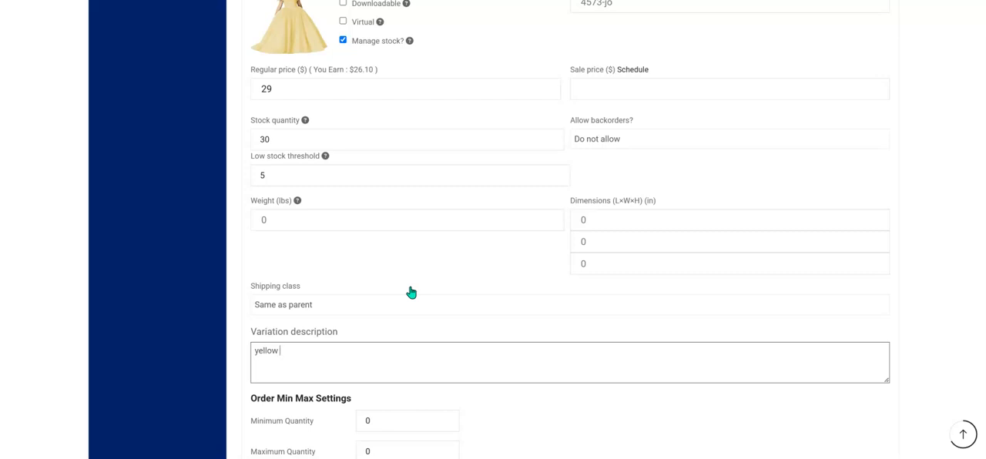
scroll(409, 286, "up", 1)
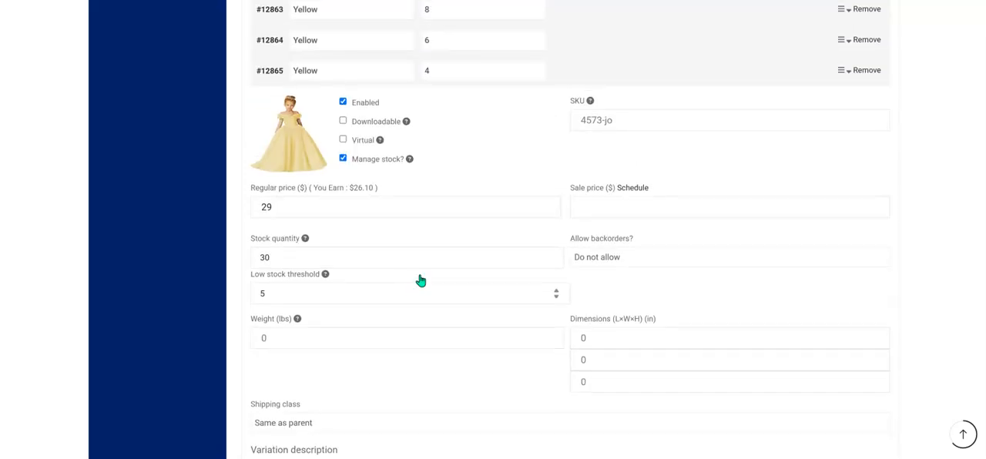
left_click(647, 123)
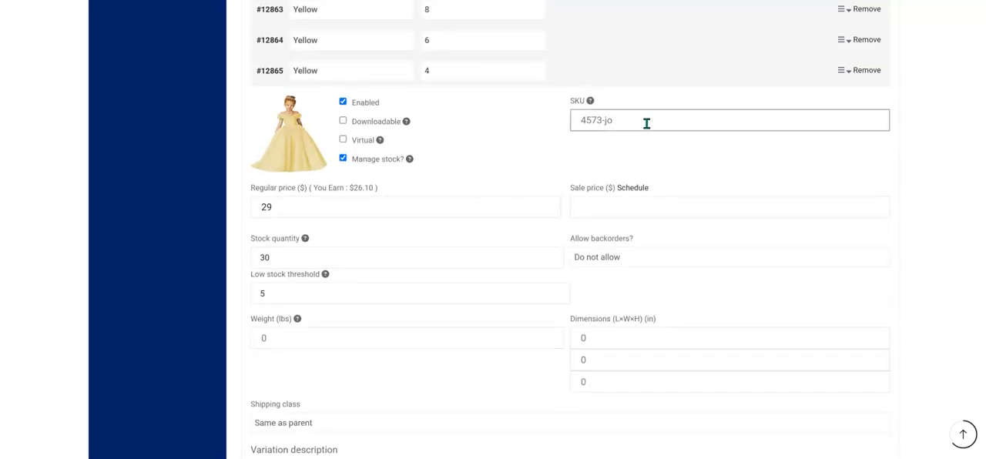
type("7854-345")
Complete the Yellow size 4 variation's description as "yellow 4" and save the variations.
scroll(639, 209, "down", 3)
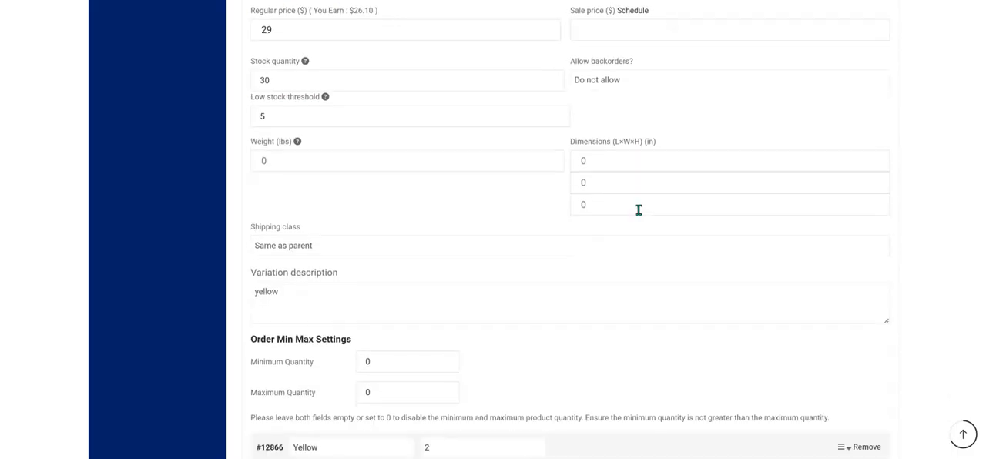
left_click(439, 241)
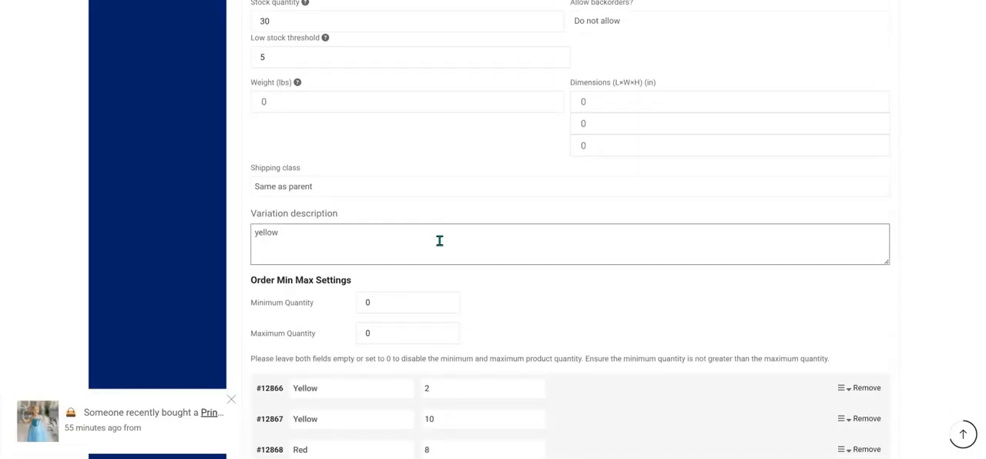
scroll(455, 259, "down", 2)
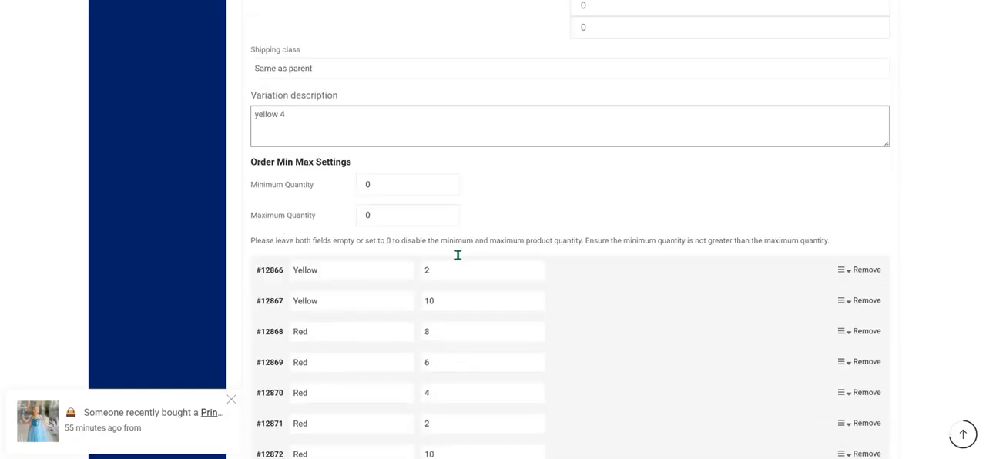
scroll(476, 280, "down", 1)
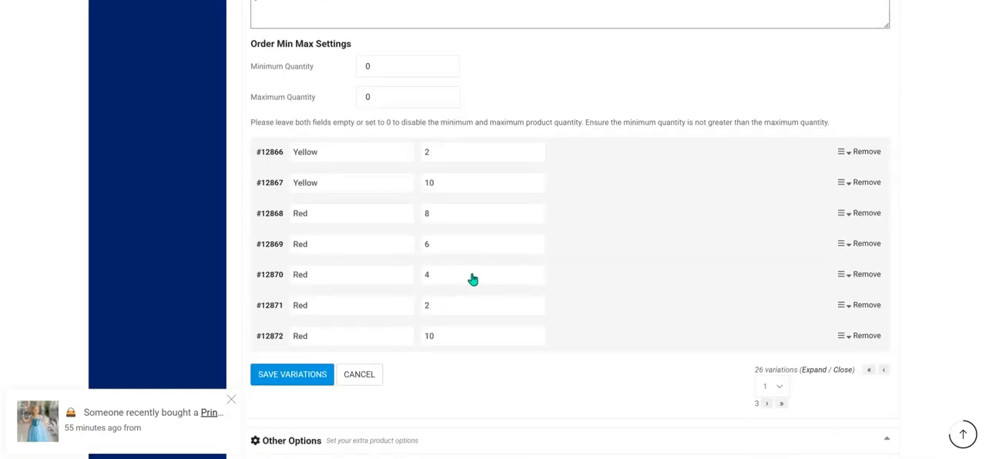
left_click(295, 376)
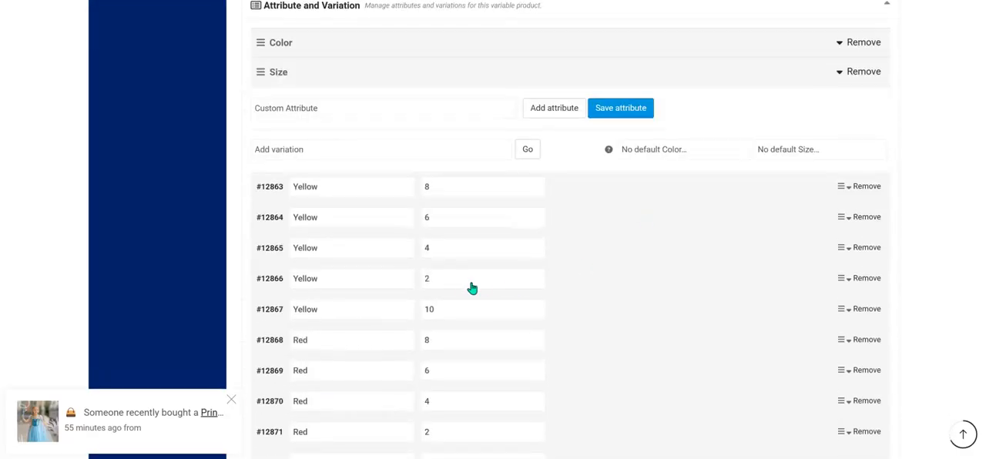
Check the saved details of the Yellow size 4 variation and expand the Yellow size 2 variation for editing.
left_click(373, 287)
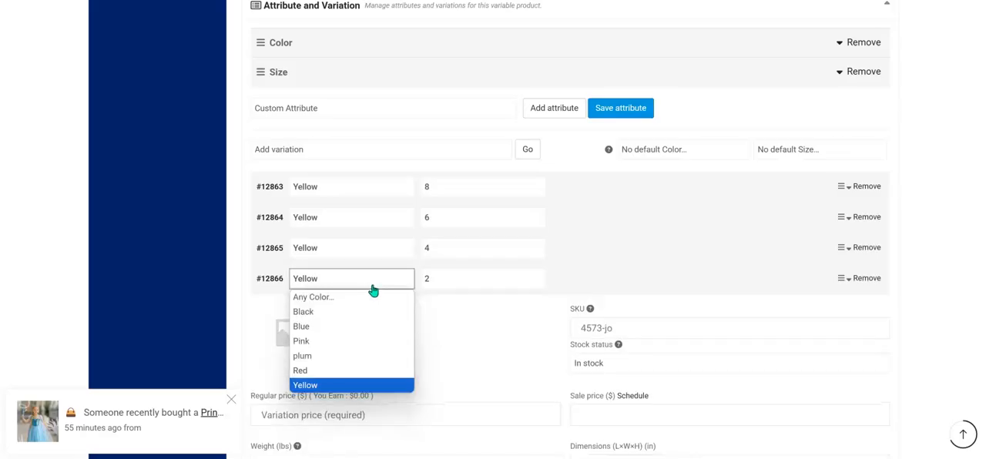
left_click(374, 254)
left_click(374, 255)
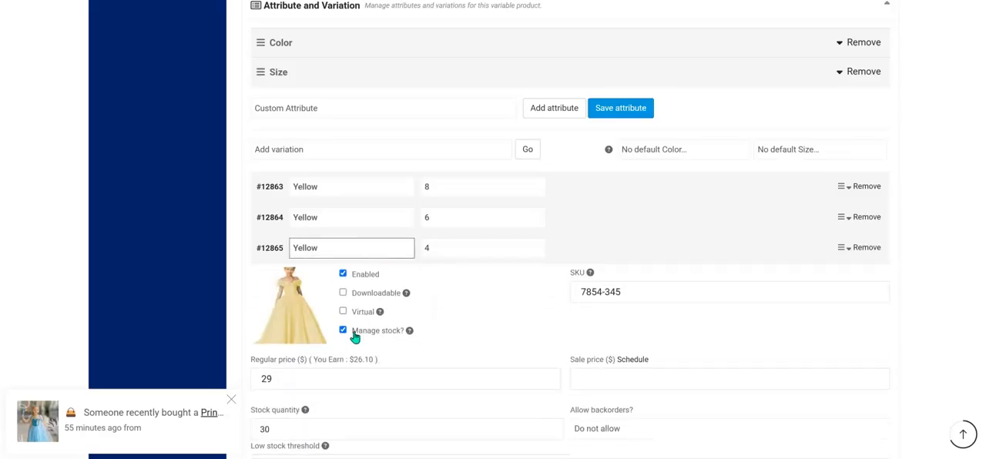
left_click(381, 282)
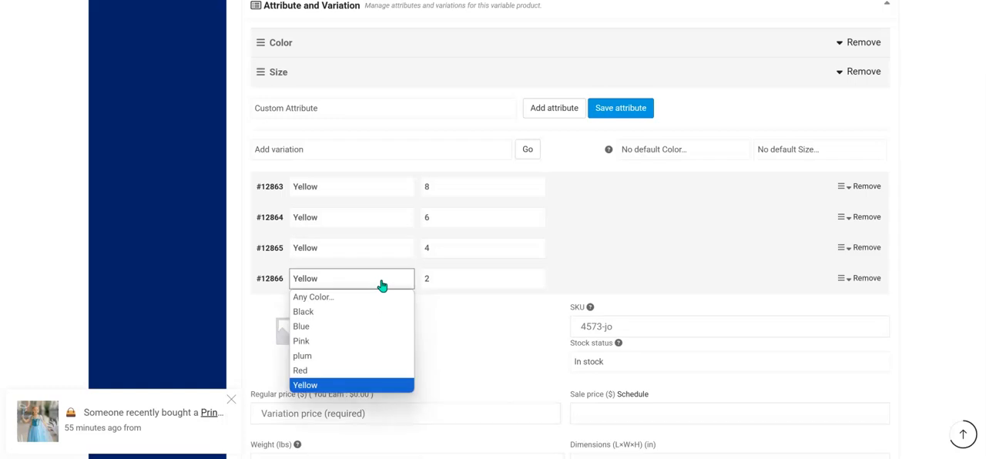
left_click(354, 286)
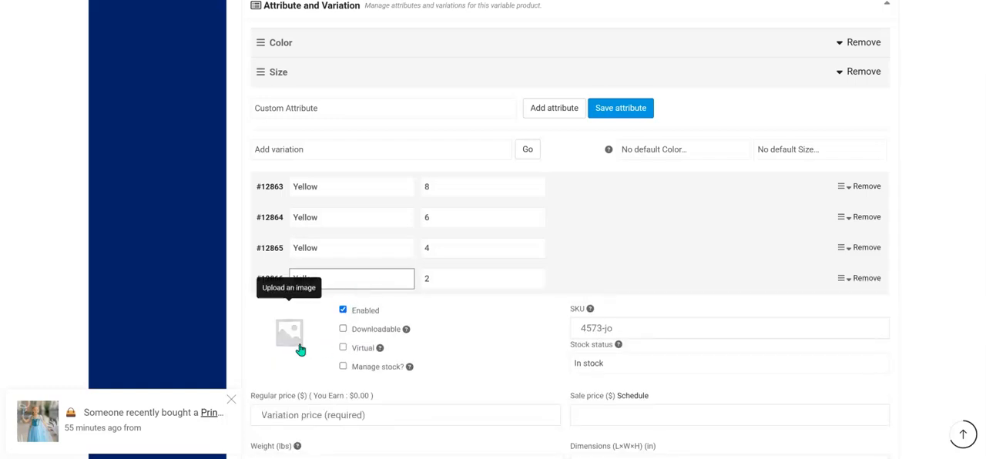
left_click(300, 350)
left_click(51, 139)
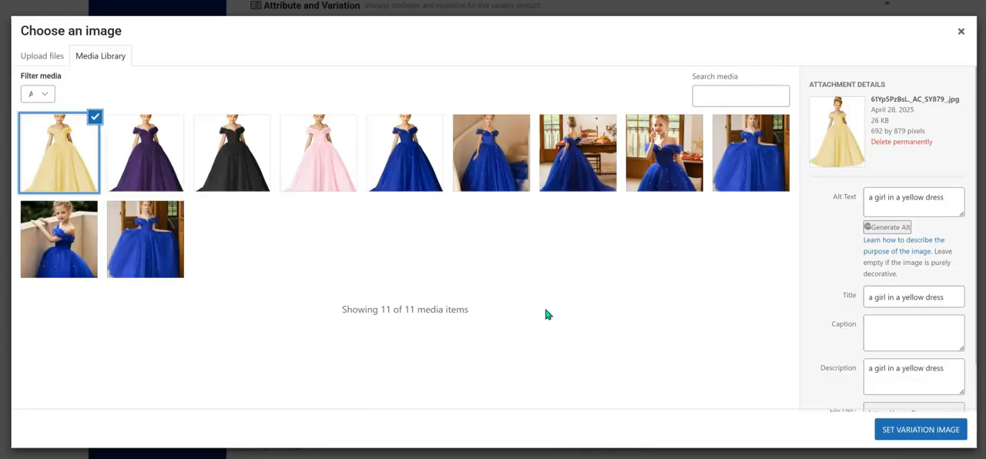
left_click(94, 117)
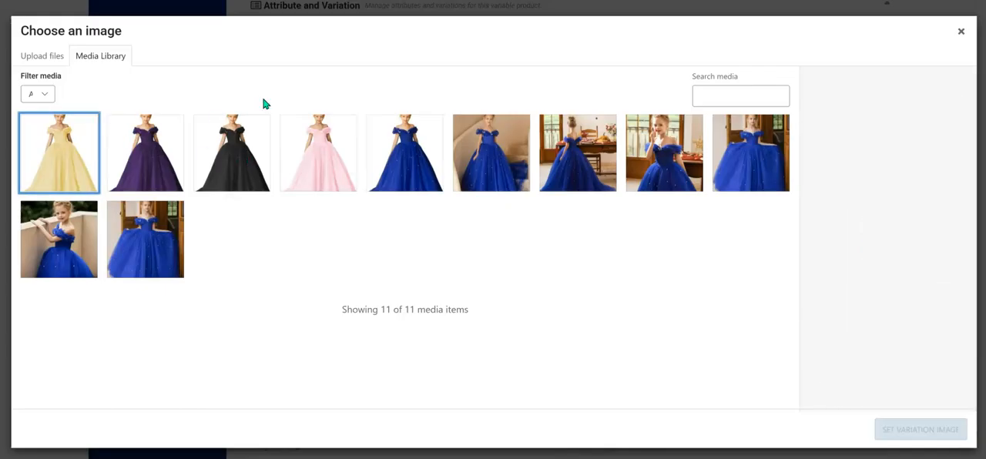
left_click(961, 31)
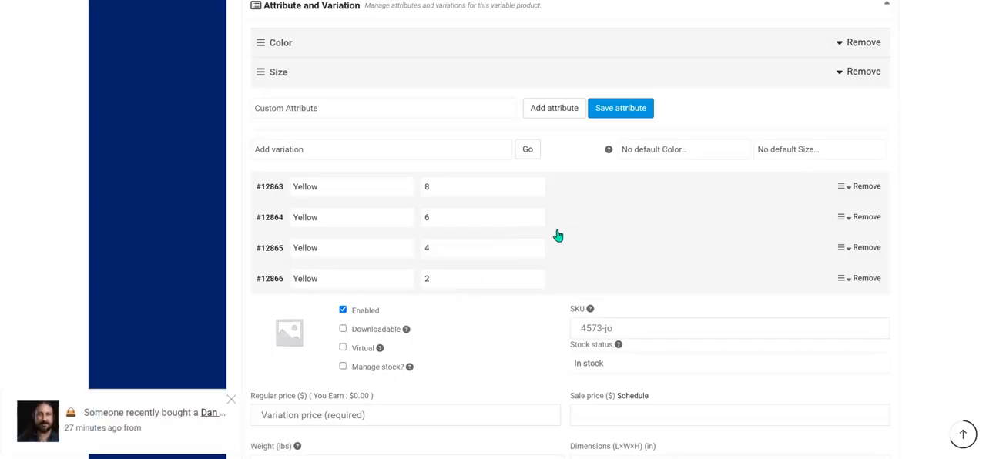
Set the Yellow size 2 variation's regular price to 29 and enter "yellow" as its description.
scroll(456, 329, "down", 1)
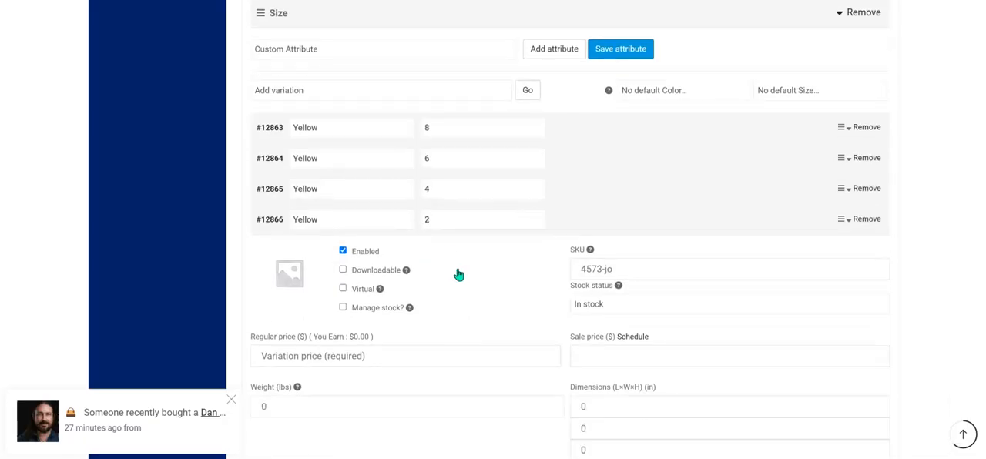
left_click(412, 357)
type("29")
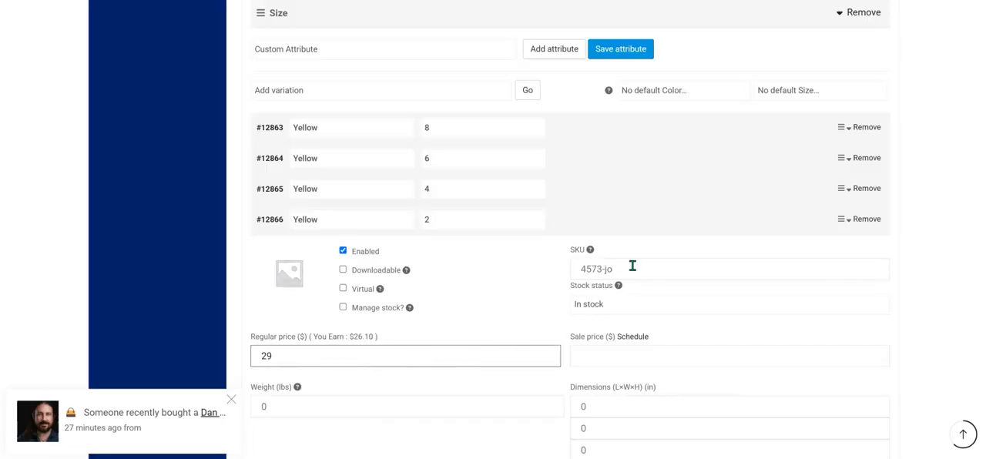
scroll(632, 266, "down", 3)
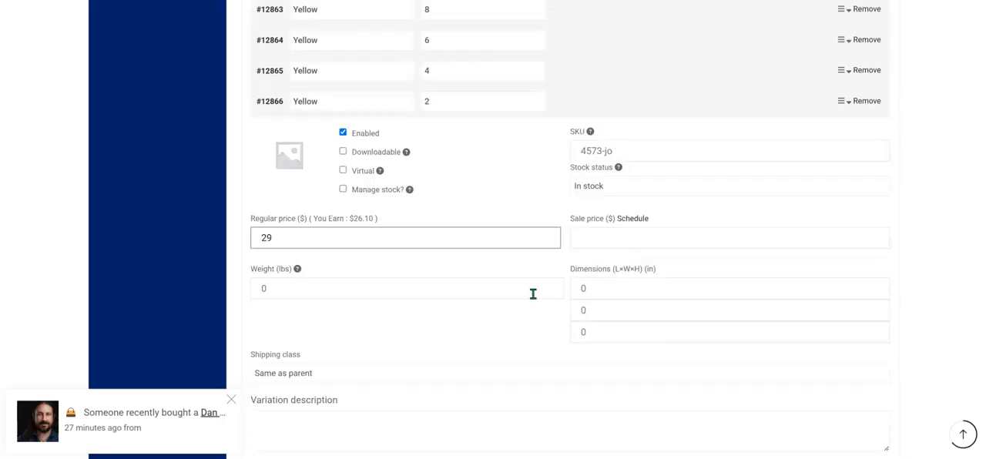
scroll(524, 301, "down", 3)
left_click(462, 310)
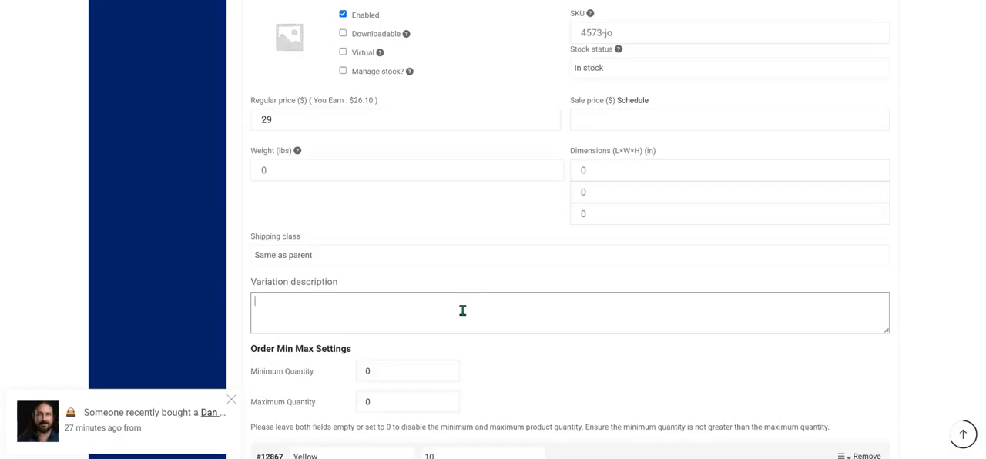
type("yellow")
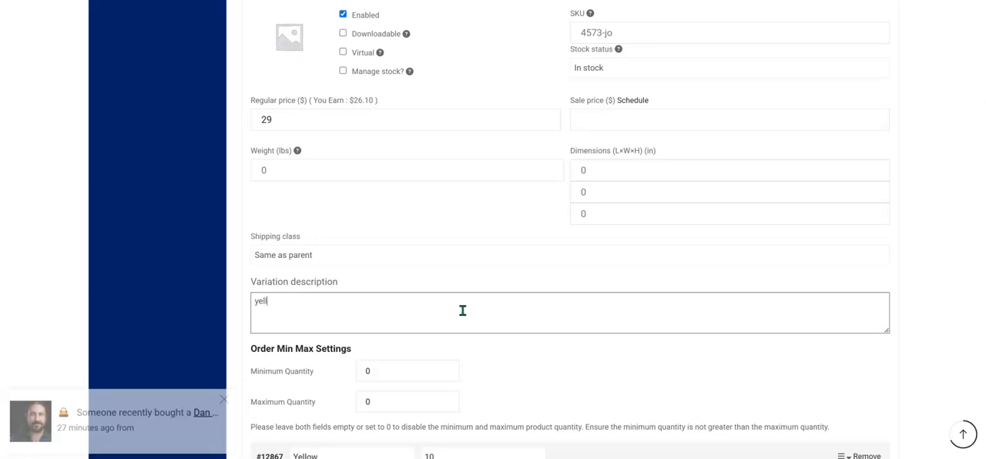
left_click(466, 285)
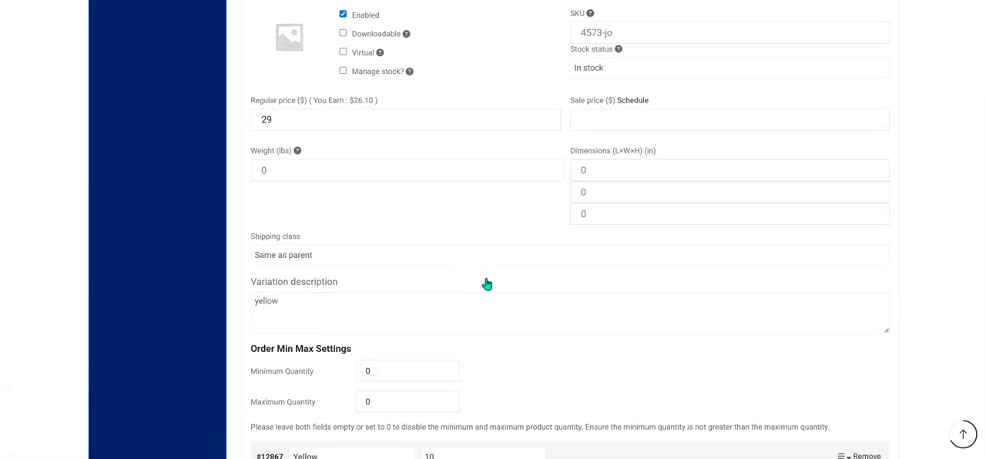
Save the variations with the Yellow size 2 details and return to the variation list.
scroll(486, 284, "down", 5)
left_click(300, 353)
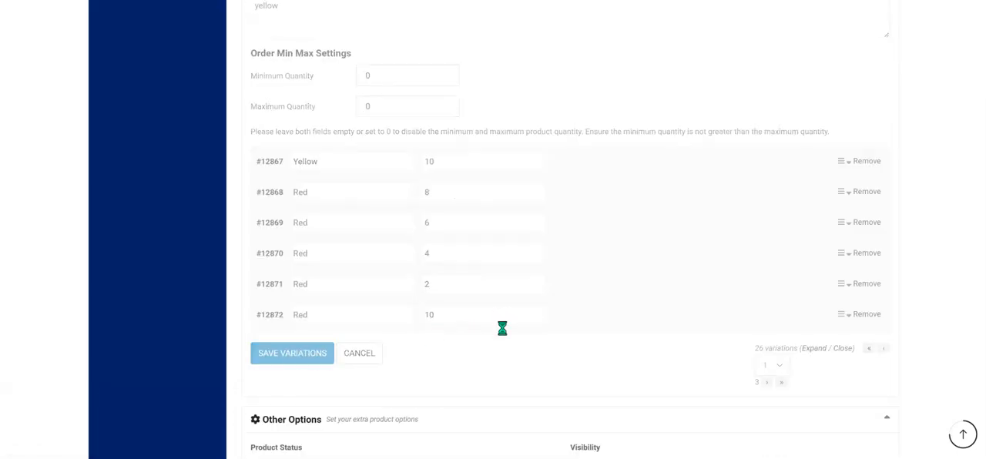
scroll(500, 330, "down", 6)
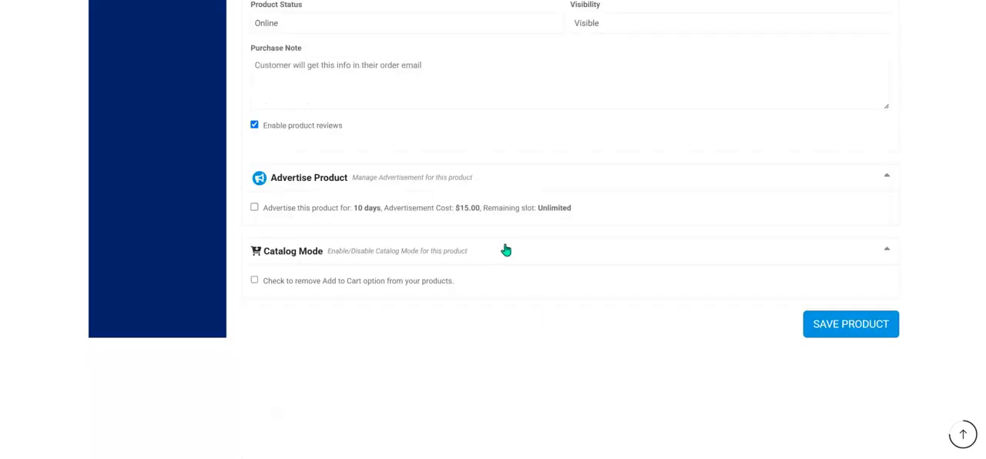
scroll(504, 250, "up", 10)
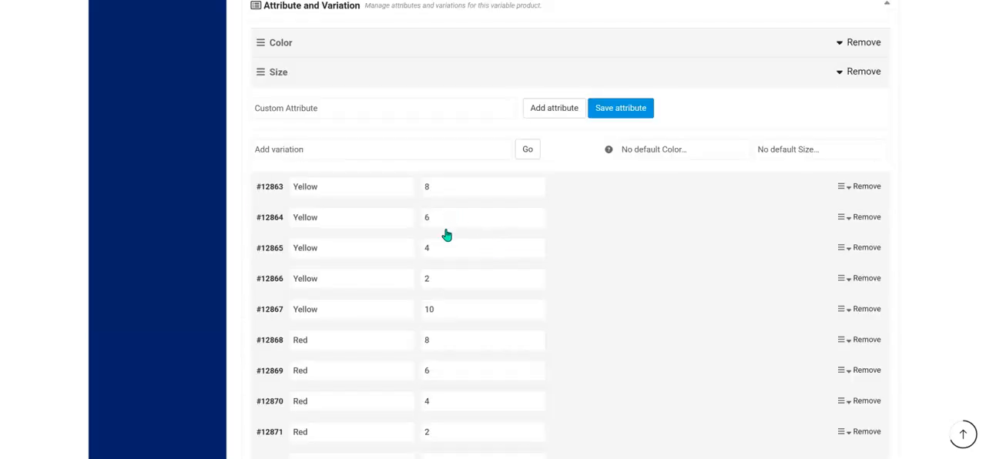
Look through the color and size choices of the Yellow size 10 and Yellow size 8 variations.
left_click(438, 316)
left_click(439, 317)
left_click(352, 313)
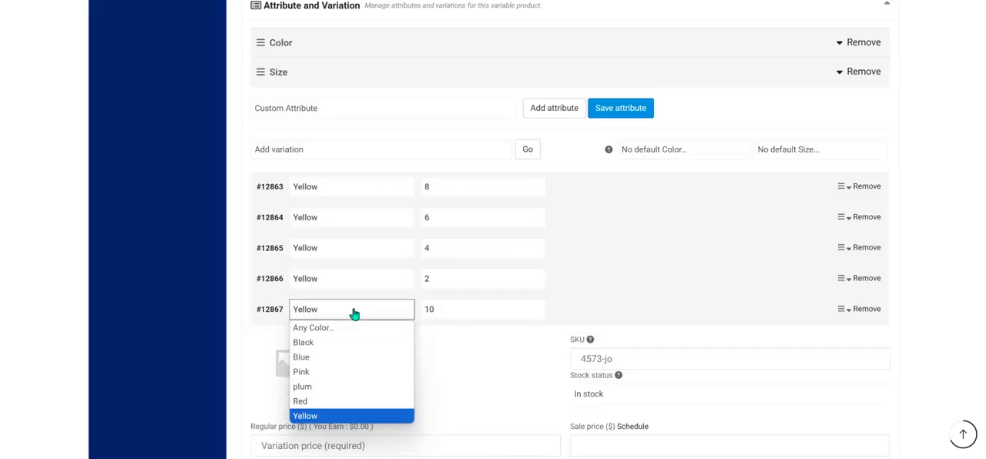
left_click(467, 316)
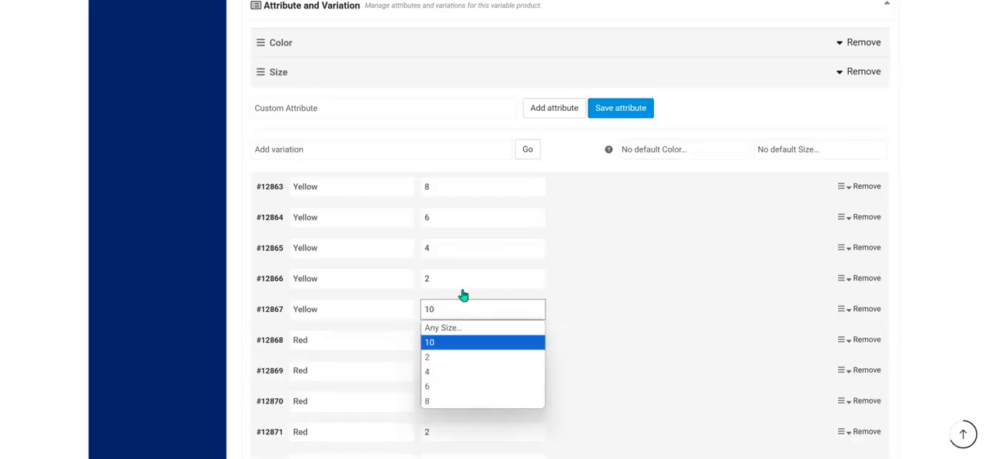
left_click(467, 191)
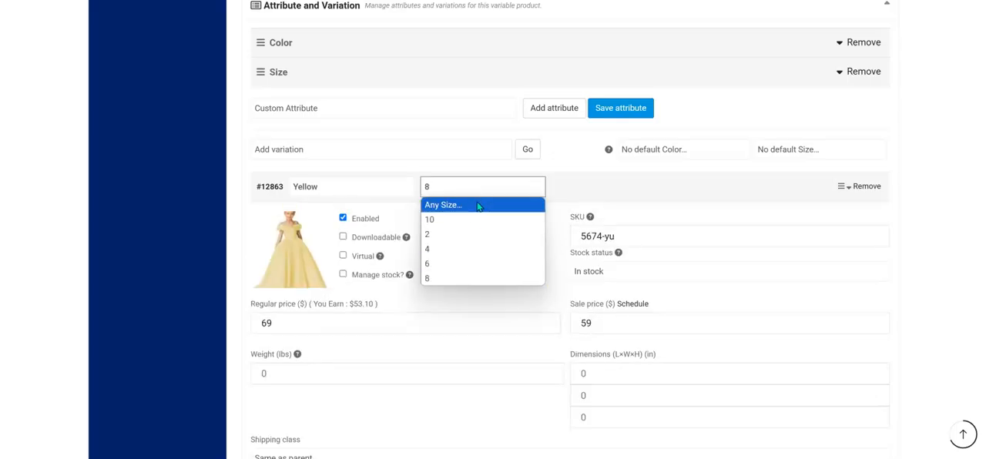
left_click(370, 190)
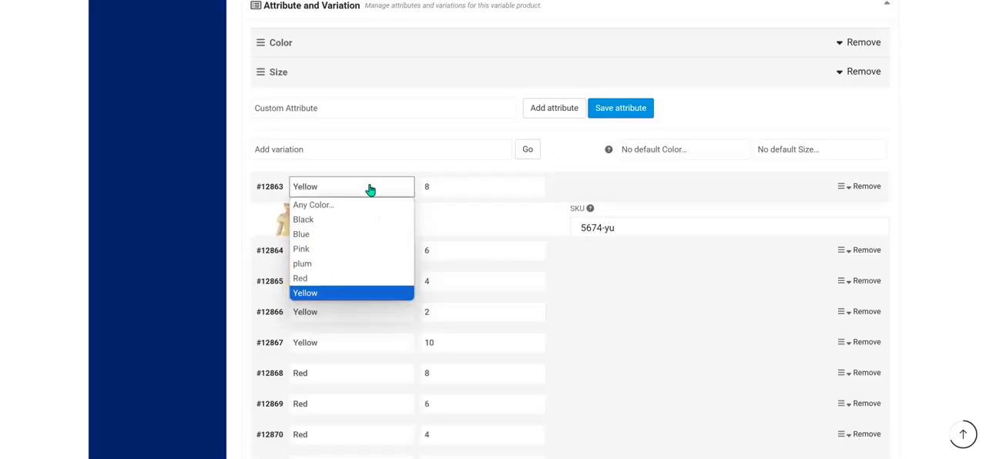
Expand the Yellow size 10 variation and set the yellow dress photo from the media library as its image.
left_click(359, 312)
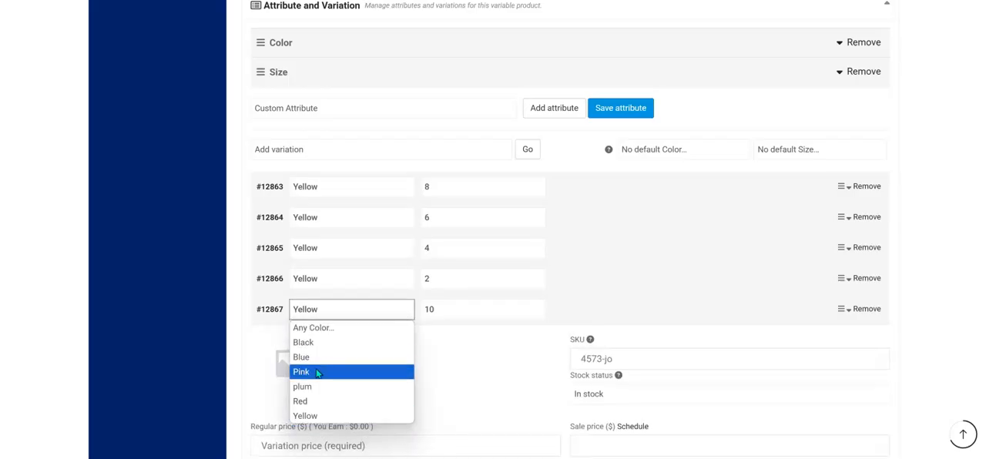
left_click(275, 374)
left_click(67, 150)
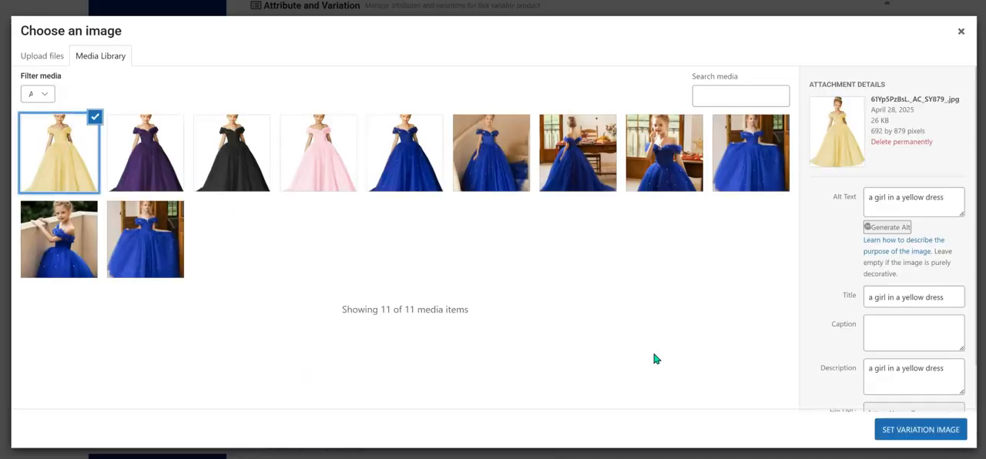
left_click(907, 432)
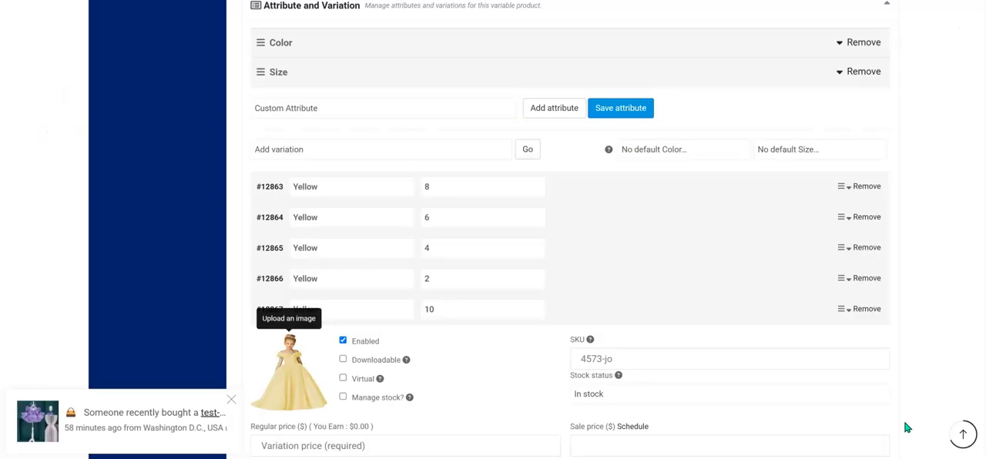
Set the Yellow size 10 variation's regular price to 59 and sale price to 49.
scroll(557, 262, "down", 3)
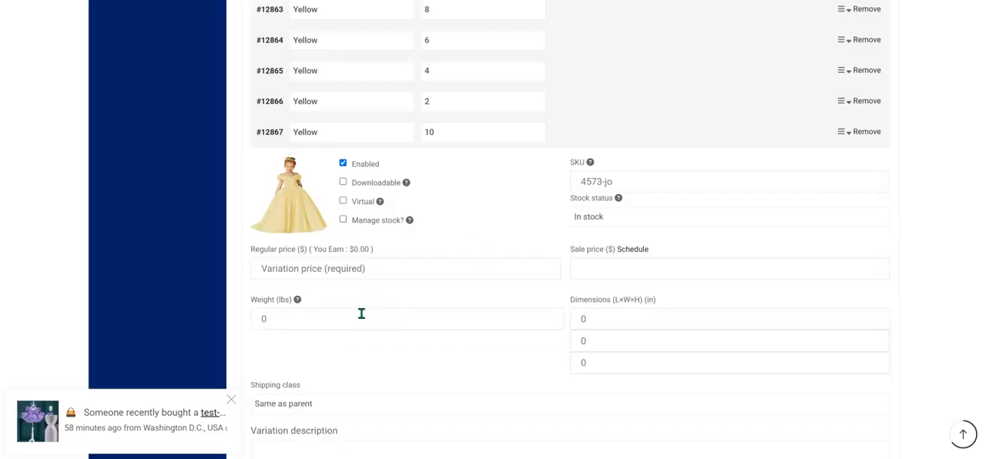
left_click(403, 272)
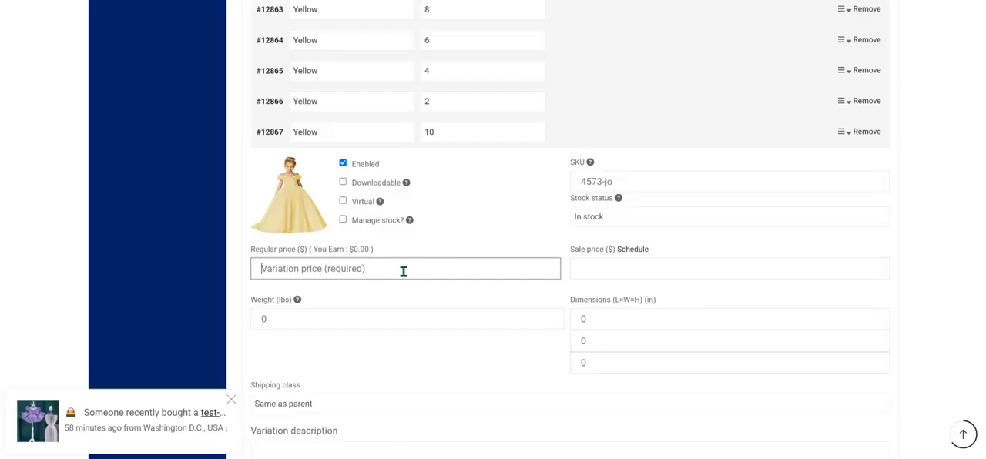
type("59")
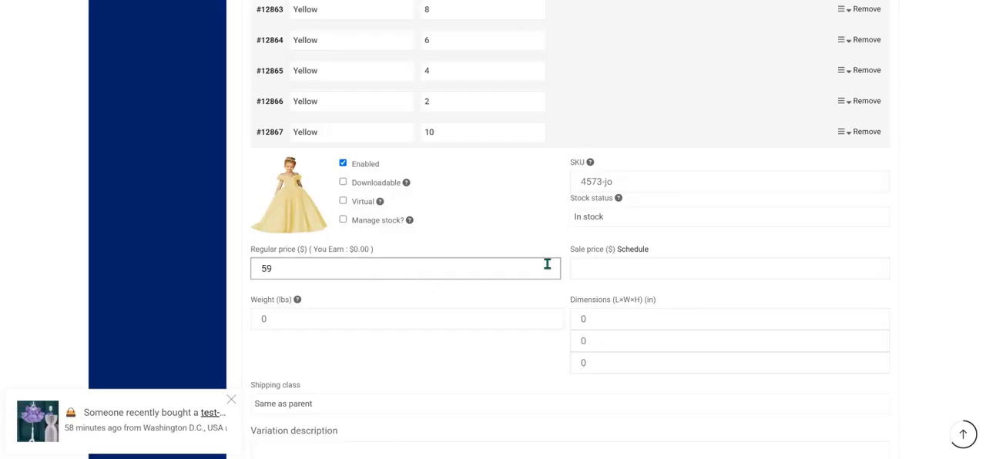
left_click(687, 272)
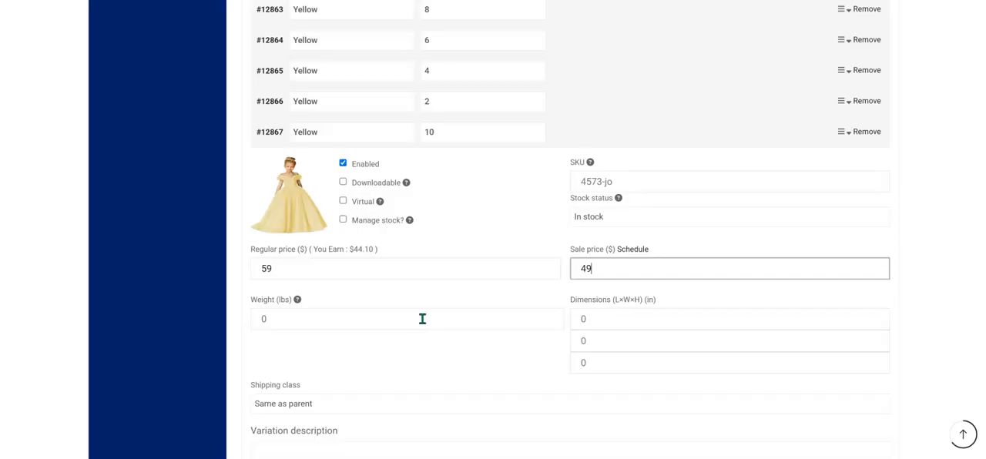
Enter "yellow dress 10" as the Yellow size 10 variation's description.
scroll(421, 324, "down", 3)
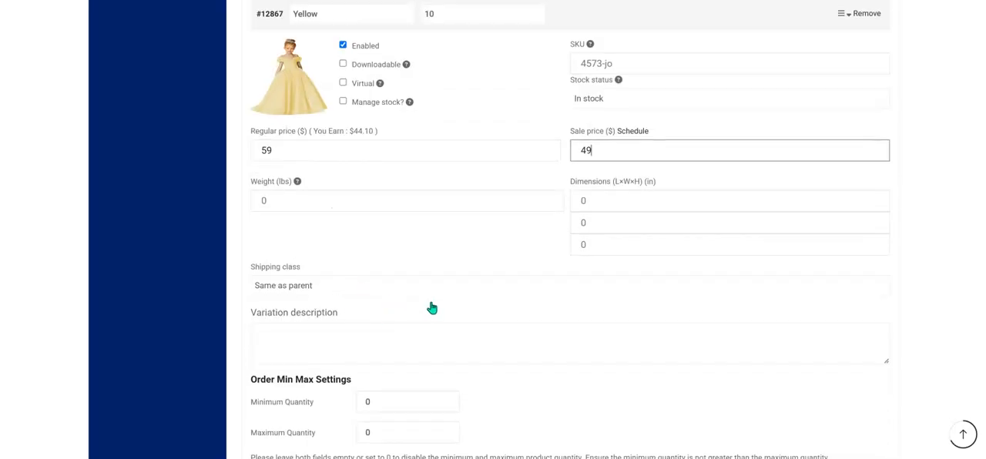
left_click(396, 326)
type("yellow dre")
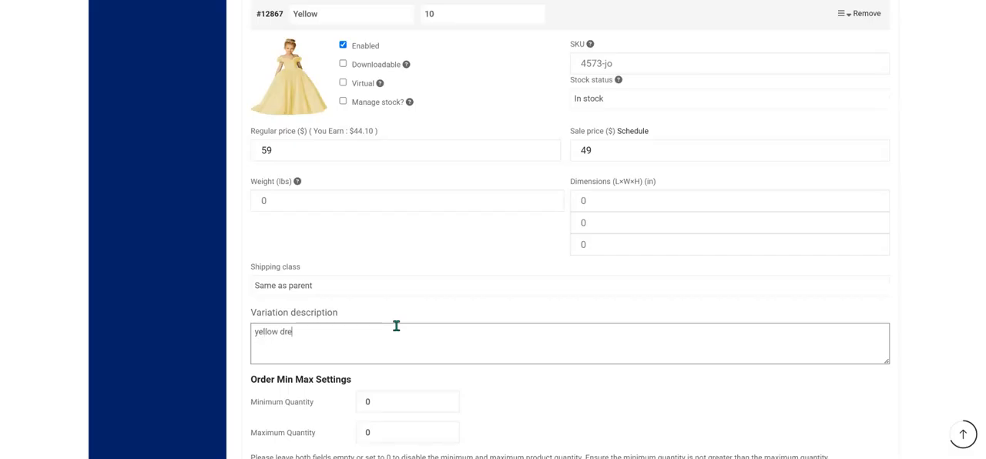
type("ss 10")
scroll(396, 329, "down", 1)
scroll(398, 328, "down", 1)
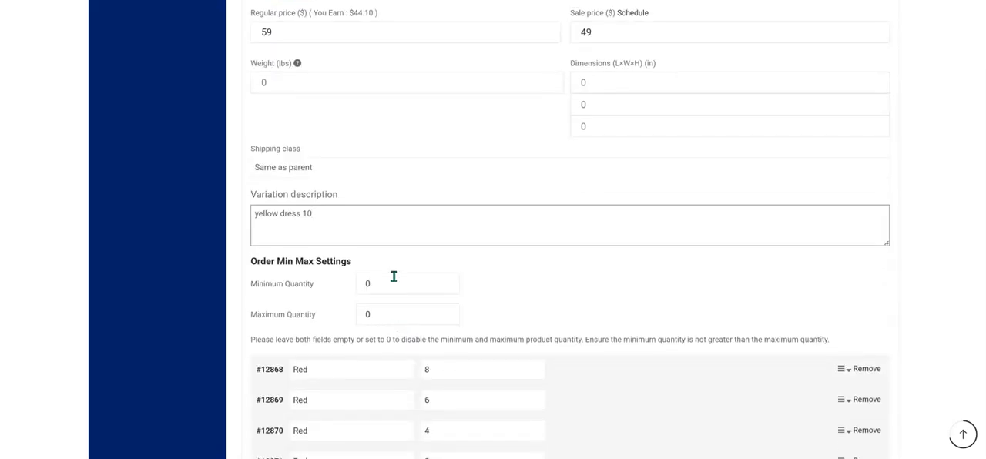
Enter 67 as the SKU of the Yellow size 10 variation.
scroll(391, 284, "up", 3)
left_click(656, 124)
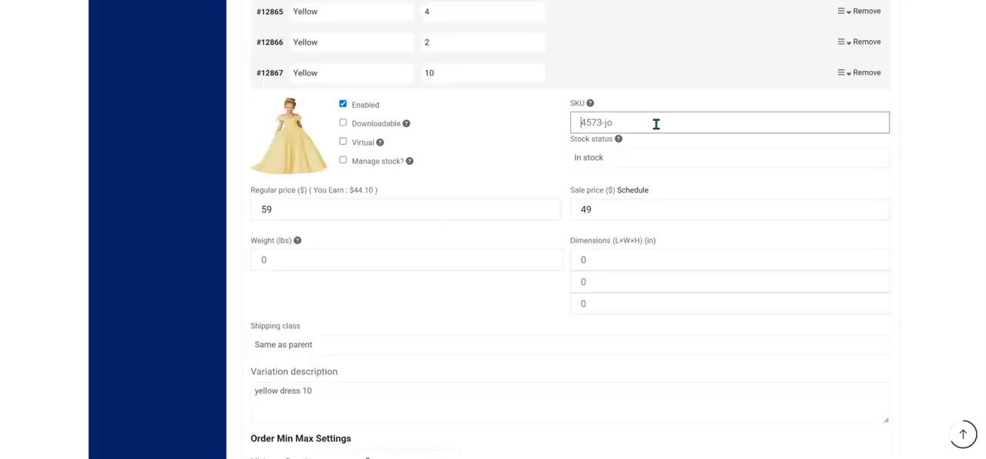
type("6784-3r")
Try a minimum order quantity of 40 and a maximum of 5 for the Yellow size 10 variation.
scroll(607, 236, "down", 3)
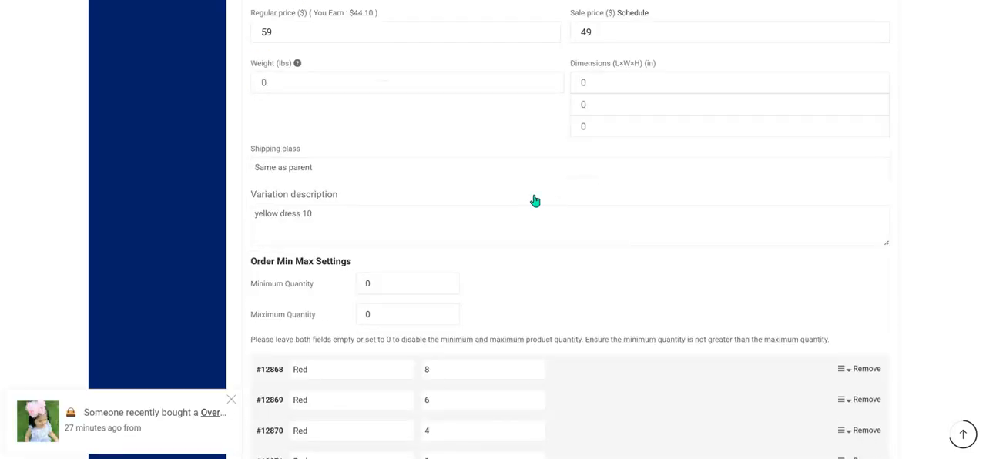
scroll(471, 238, "down", 1)
scroll(471, 238, "down", 1)
left_click(423, 168)
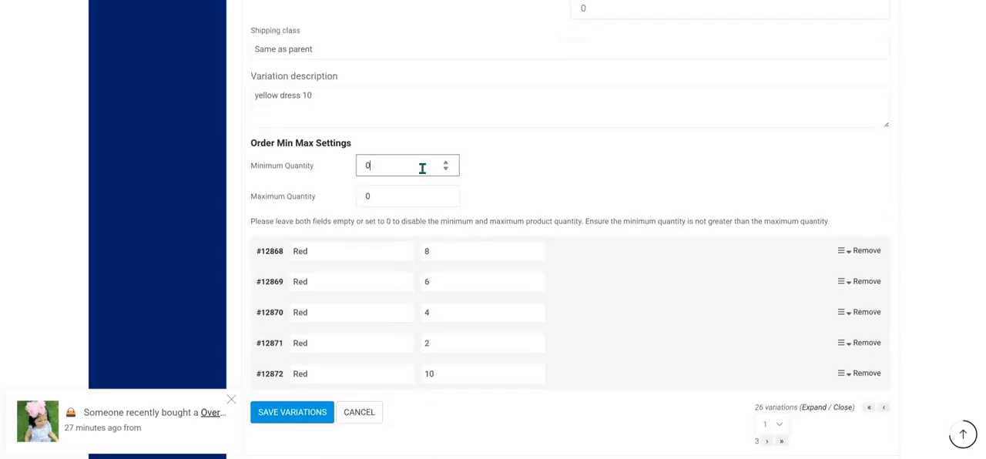
left_click(404, 194)
type("40")
left_click(562, 187)
left_click(406, 191)
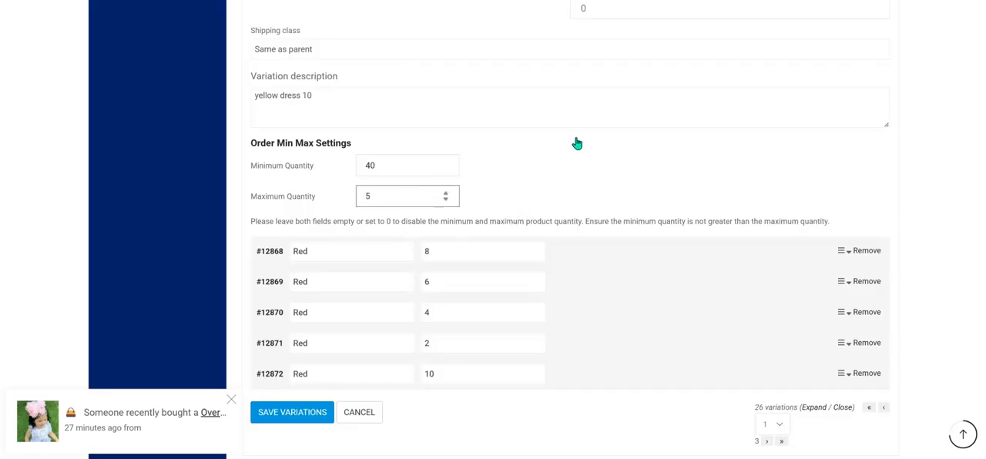
left_click(402, 135)
left_click(389, 197)
type("5")
Reset the Yellow size 10 variation's minimum and maximum order quantities to 0.
left_click(261, 205)
left_click(387, 192)
left_click(397, 170)
left_click(394, 194)
left_click(577, 185)
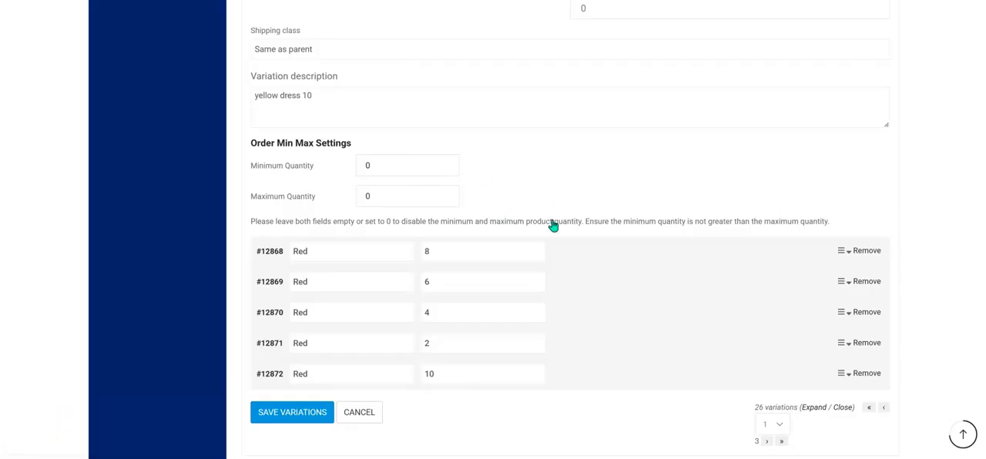
Save the variations with the Yellow size 10 details, and save the whole product.
scroll(468, 282, "down", 3)
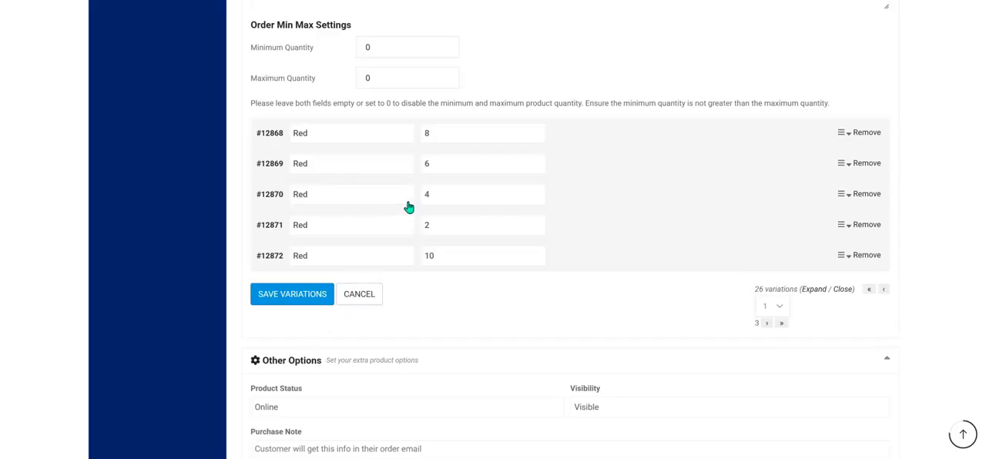
scroll(407, 208, "up", 3)
scroll(419, 198, "down", 2)
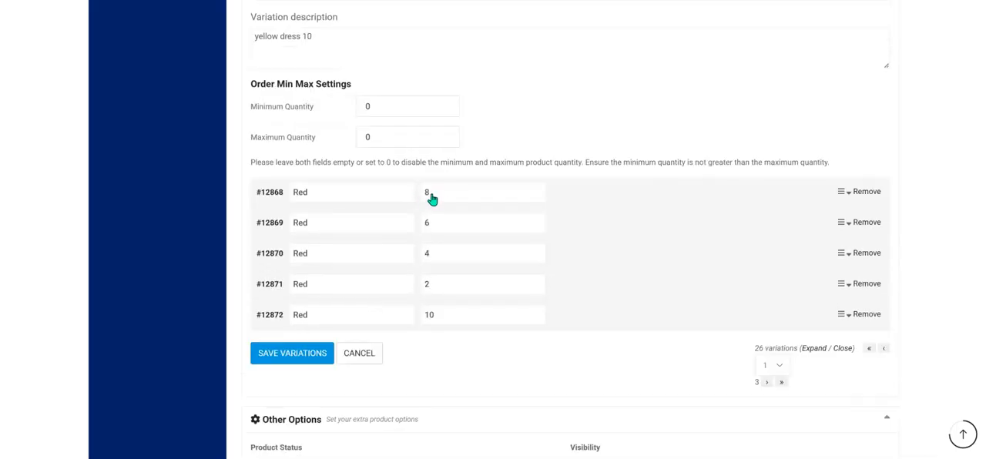
scroll(432, 198, "down", 2)
left_click(297, 294)
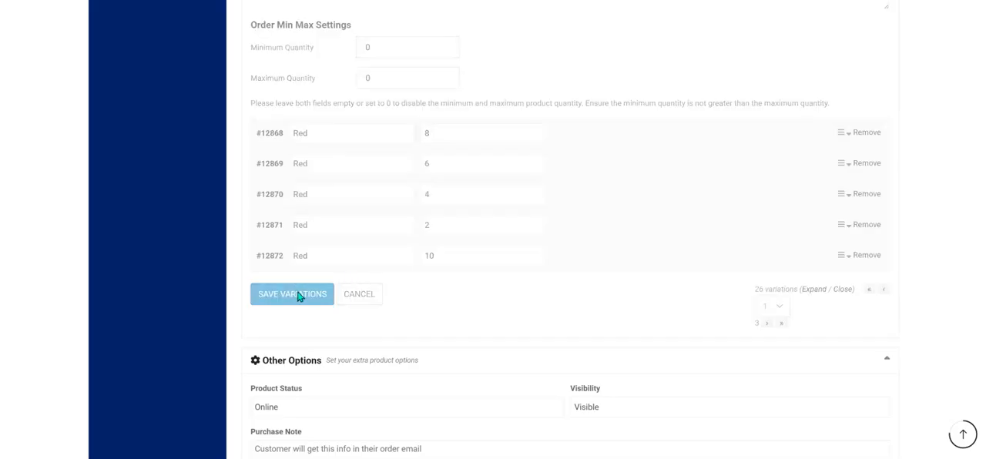
scroll(299, 293, "down", 9)
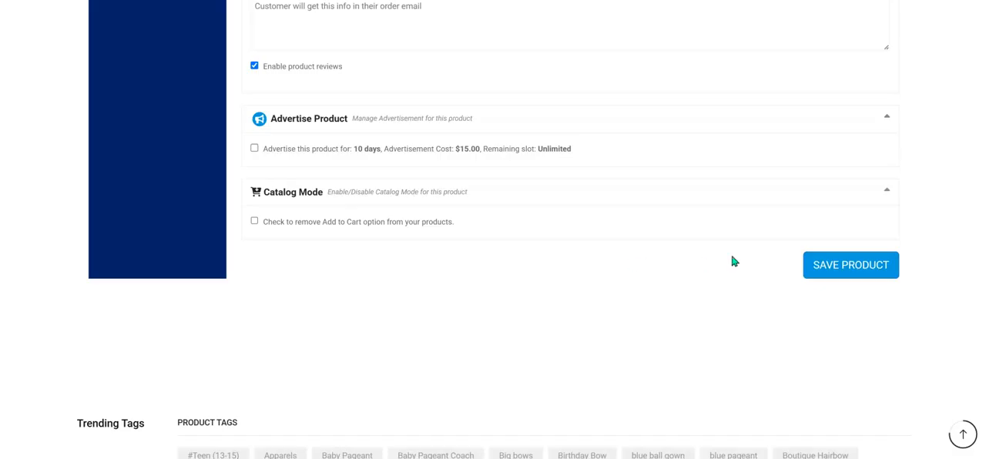
left_click(838, 268)
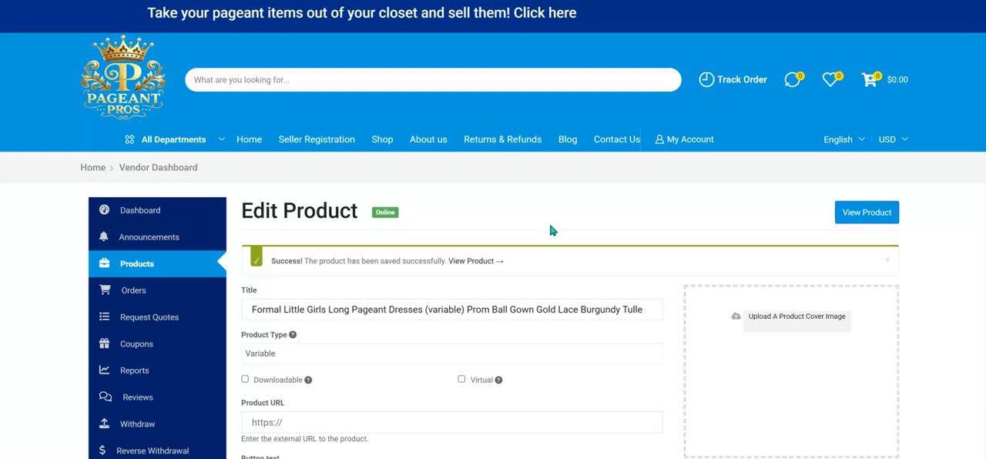
Open the product's store page in a new browser tab and review the details on the product edit page.
scroll(532, 273, "down", 1)
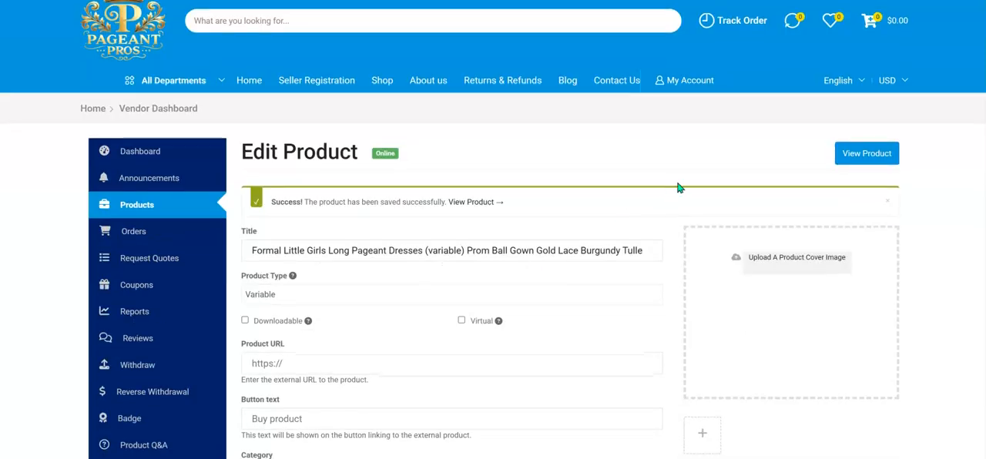
right_click(864, 155)
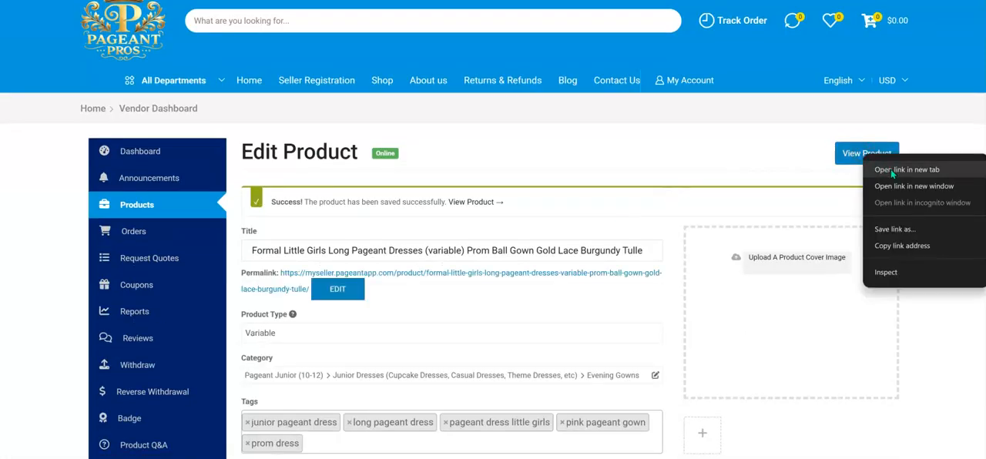
left_click(697, 158)
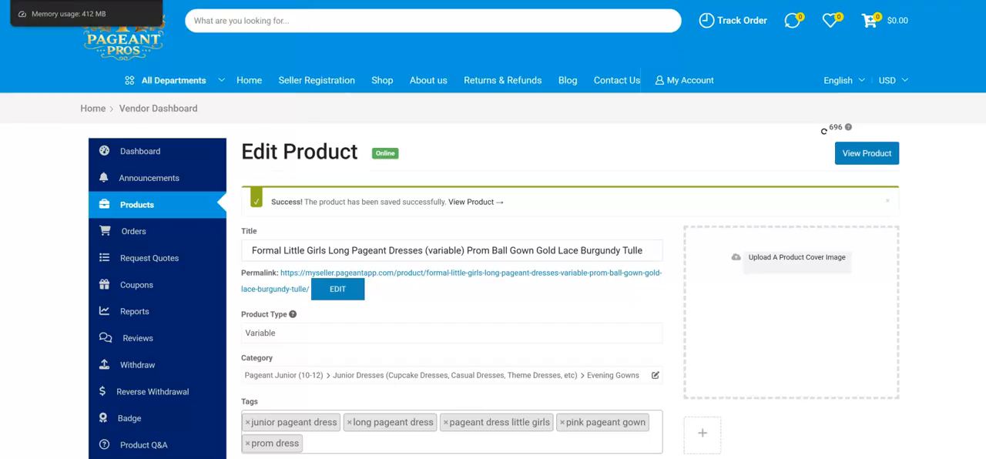
scroll(319, 201, "down", 4)
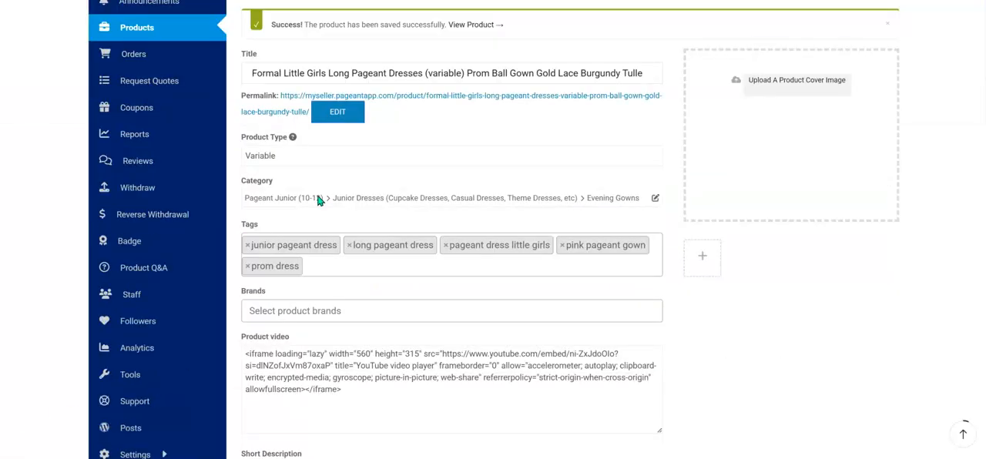
scroll(345, 233, "up", 4)
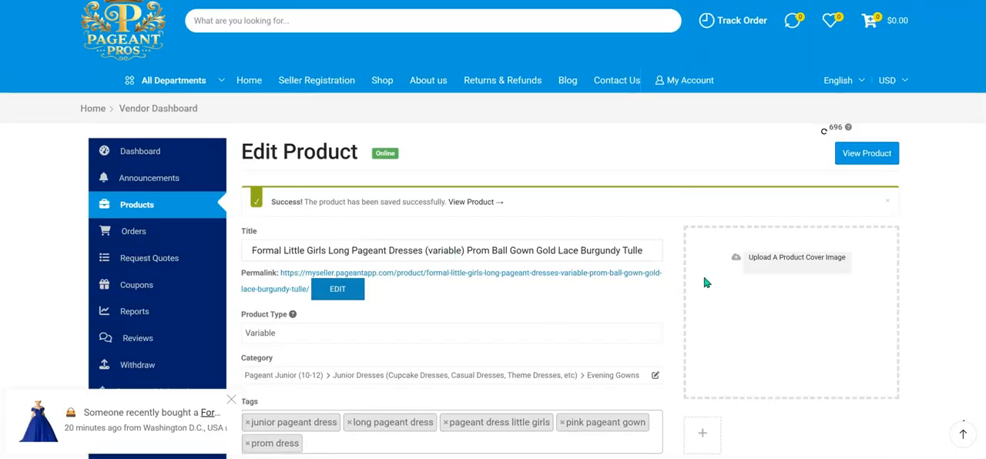
Set the front-view blue dress photo on a white background from the media library as the product's cover image.
left_click(786, 271)
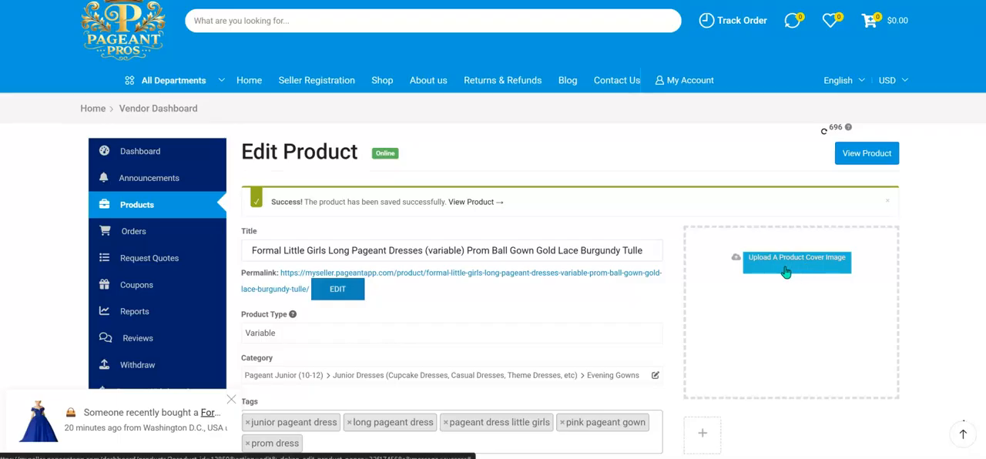
left_click(406, 177)
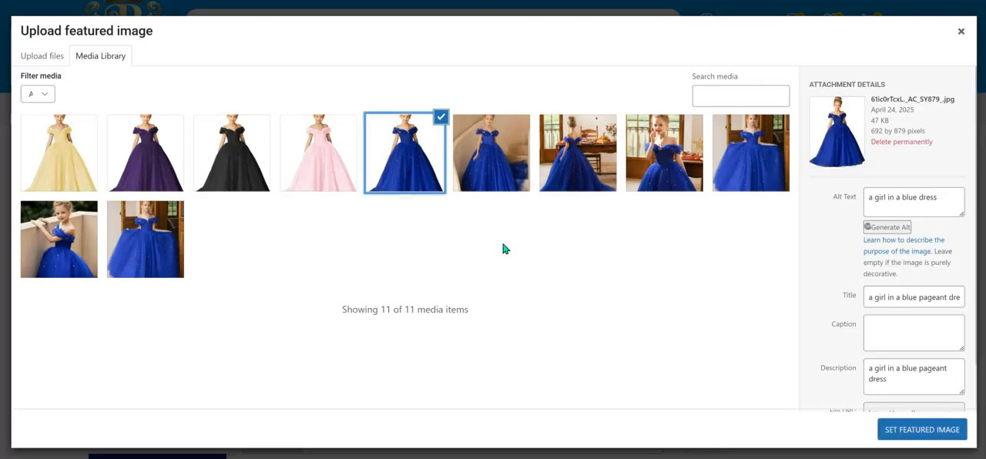
left_click(924, 430)
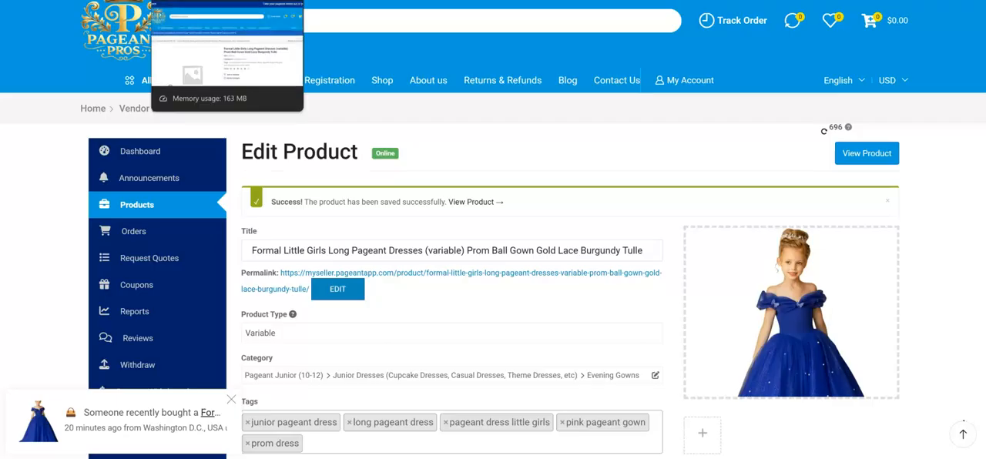
Switch to the product's store page and review its image area, price, options and description.
left_click(219, 1)
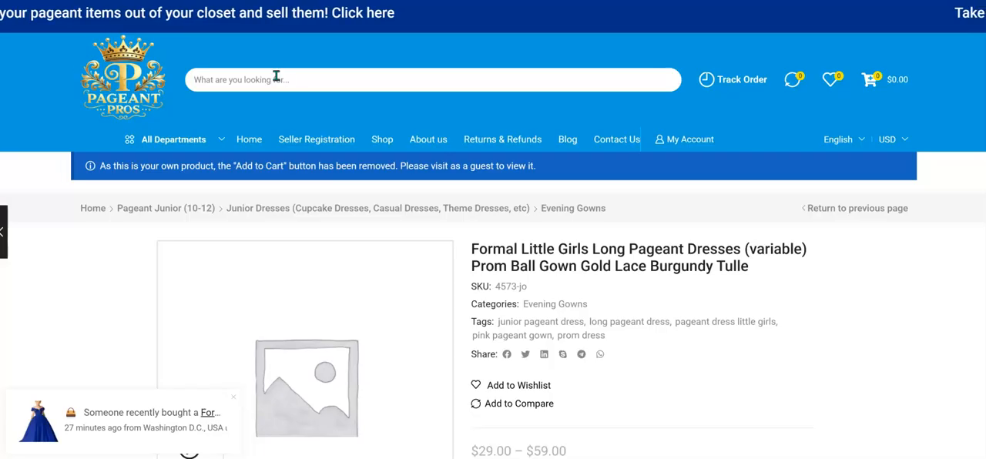
scroll(302, 202, "down", 2)
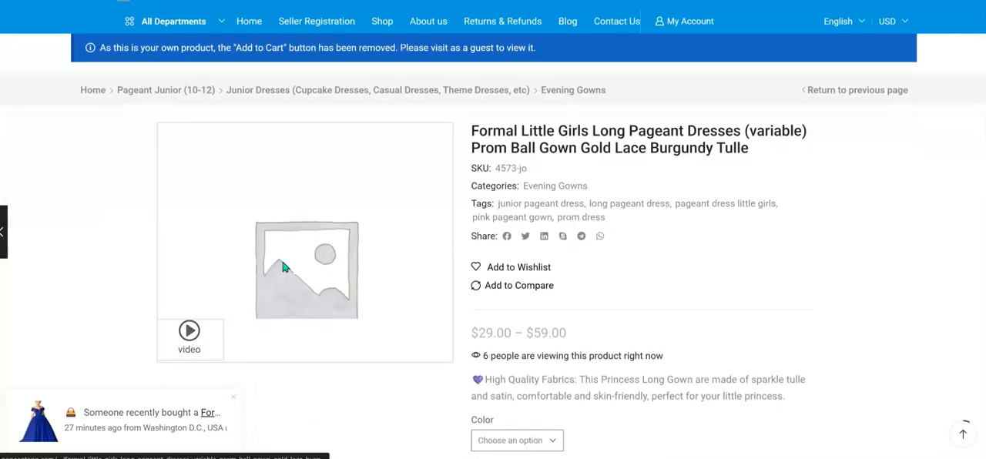
scroll(310, 246, "down", 1)
scroll(310, 247, "down", 3)
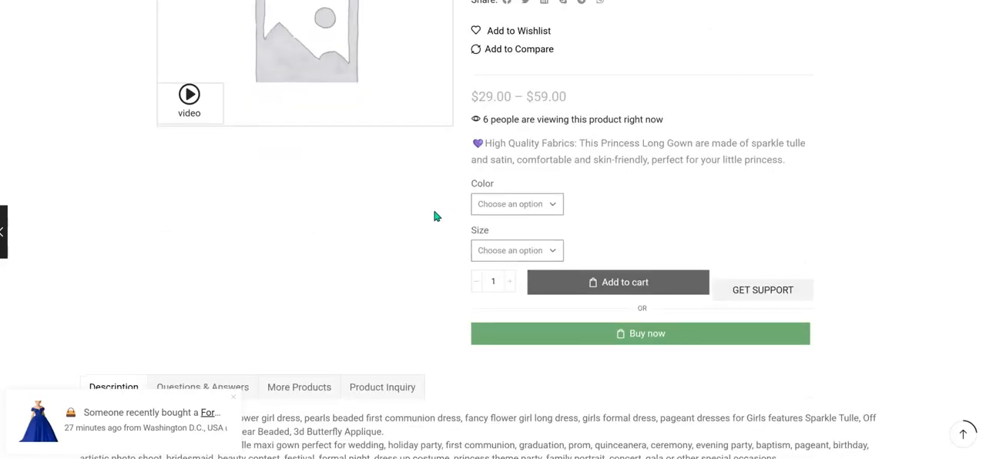
scroll(408, 212, "up", 5)
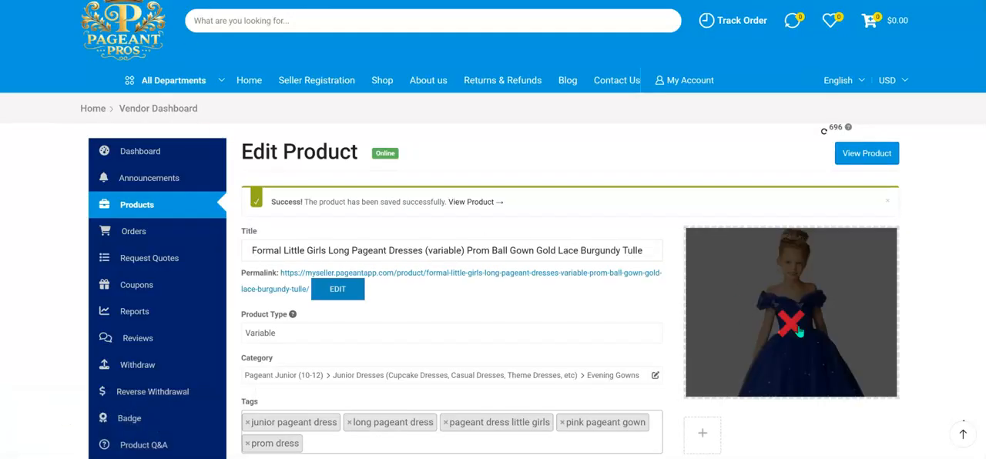
On the product edit page, add the six blue dress photos with scenic backgrounds from the media library to the product gallery.
scroll(799, 331, "down", 2)
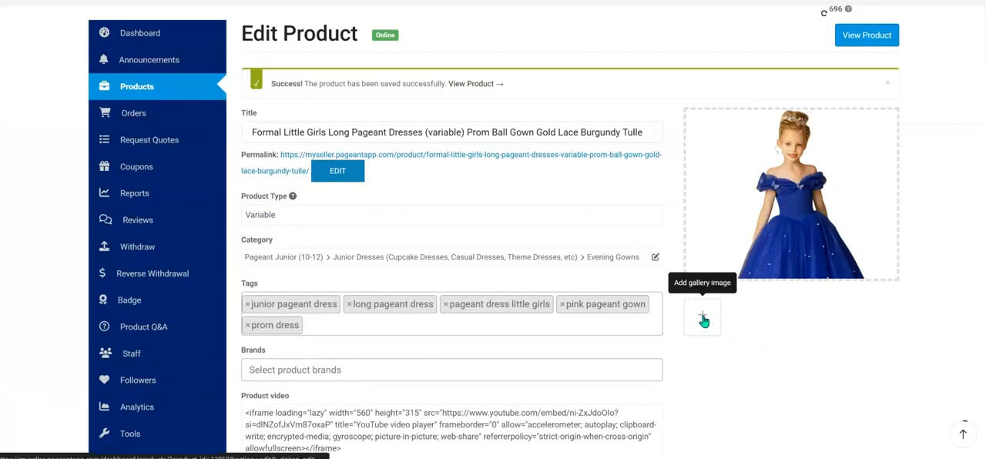
left_click(702, 319)
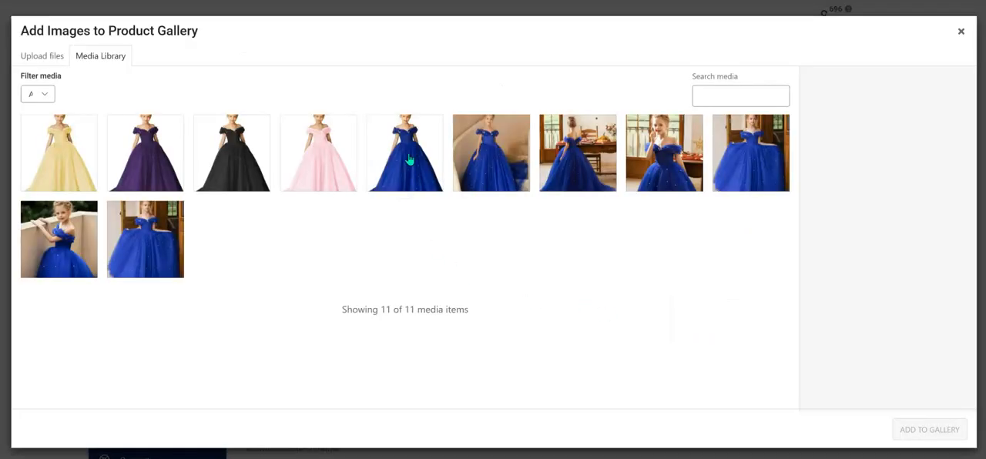
left_click(501, 160)
left_click(588, 158)
left_click(664, 154)
left_click(752, 154)
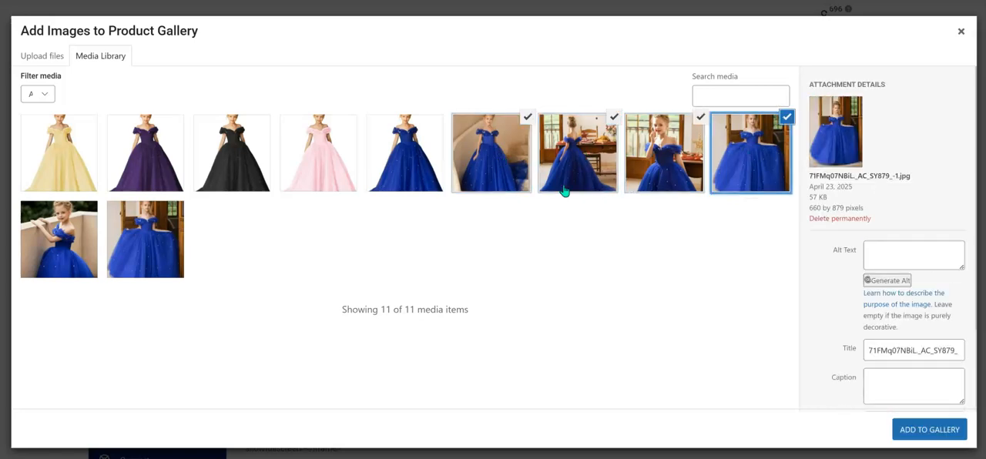
left_click(67, 244)
left_click(125, 242)
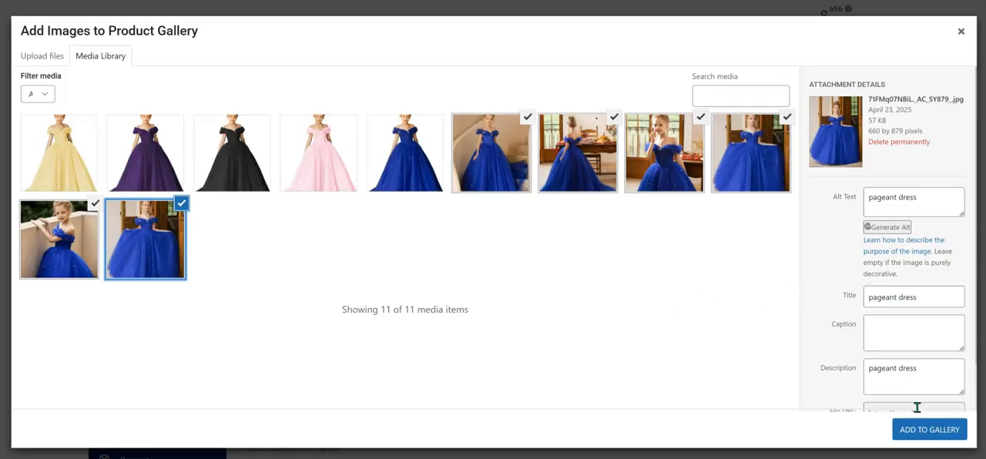
left_click(938, 432)
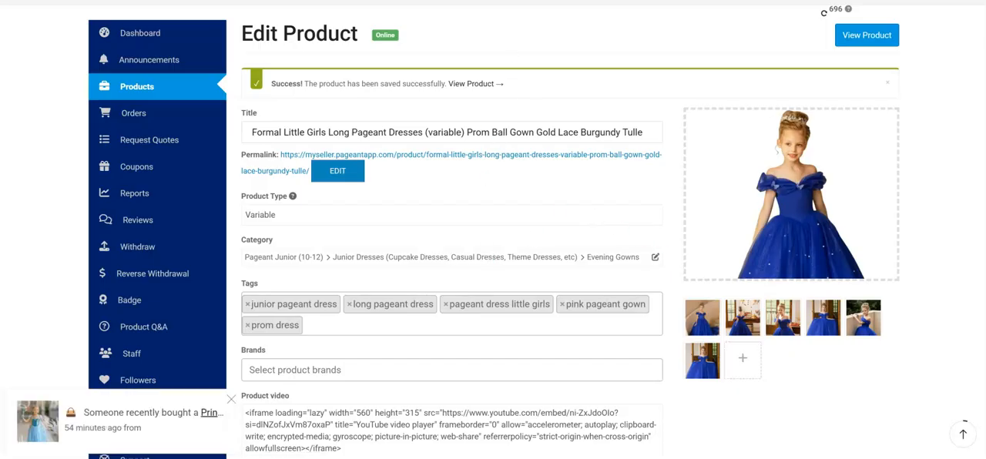
Save the product with its cover image and gallery photos.
scroll(453, 147, "down", 20)
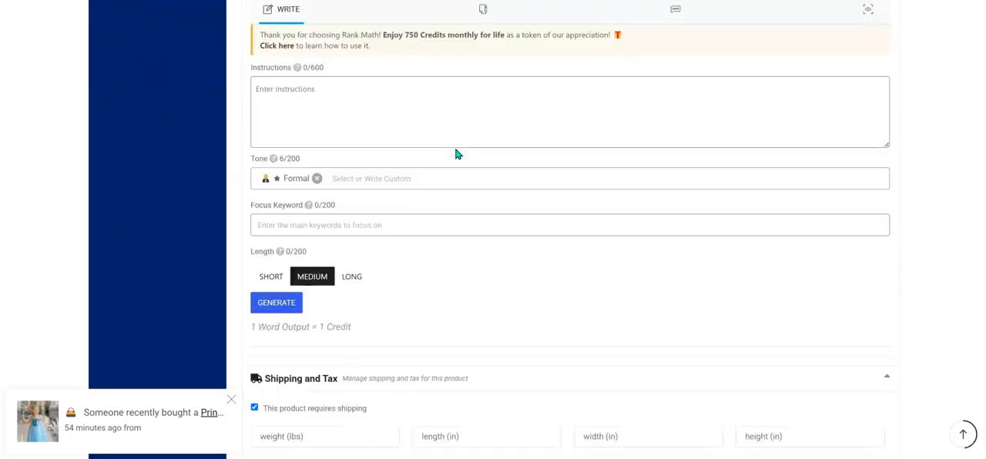
scroll(456, 154, "down", 15)
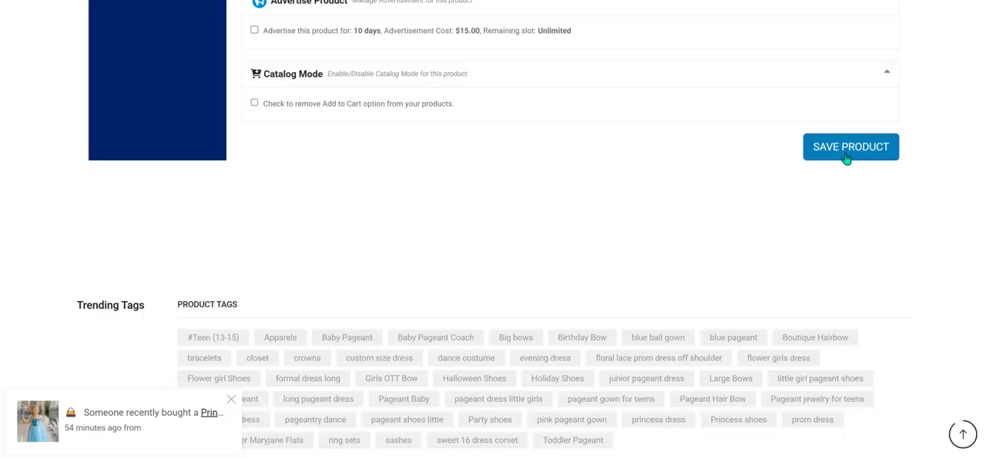
left_click(846, 151)
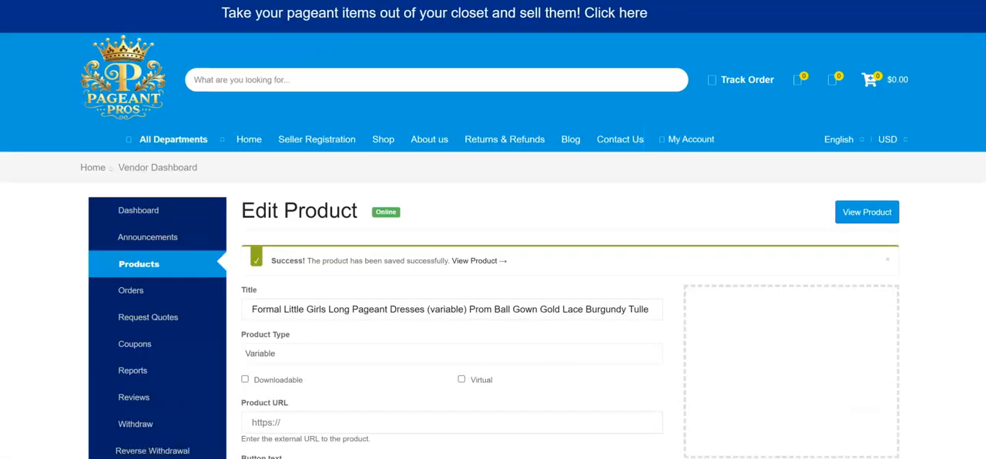
Return to the product's store page, reload it, and review the cover image, gallery and product details.
left_click(216, 2)
scroll(538, 283, "down", 1)
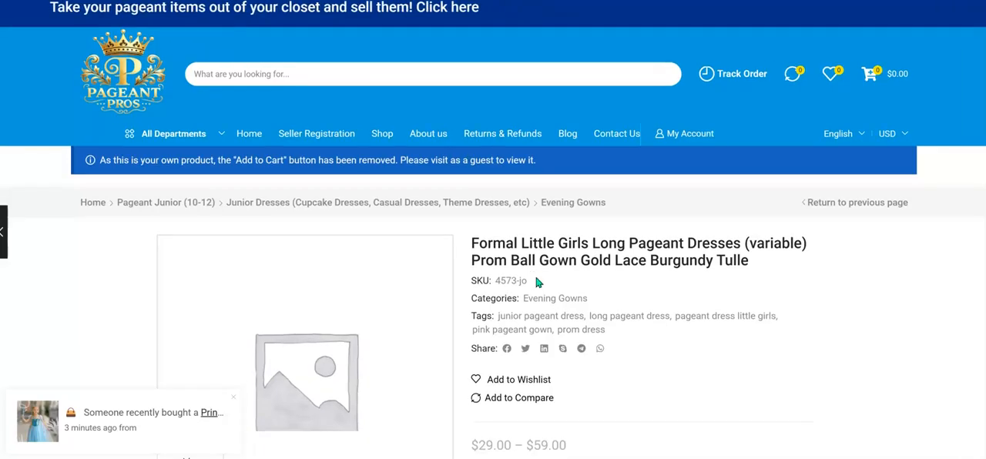
scroll(539, 283, "down", 2)
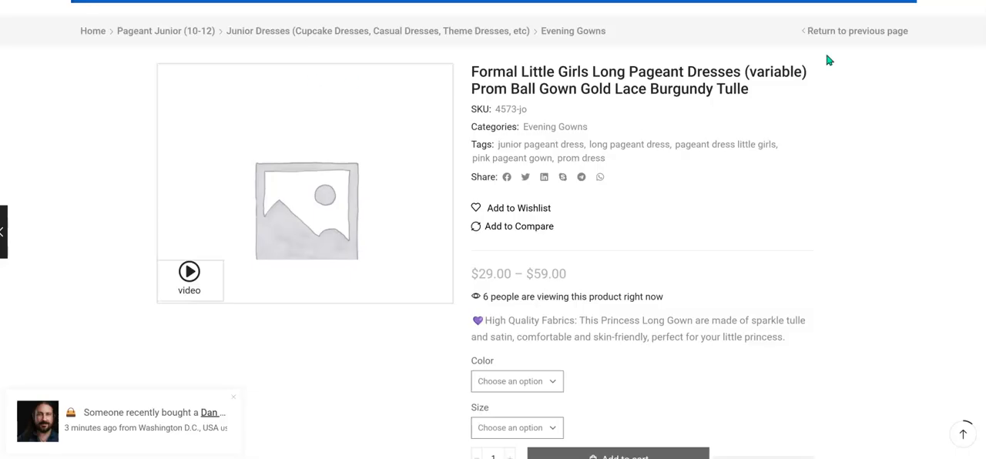
right_click(702, 33)
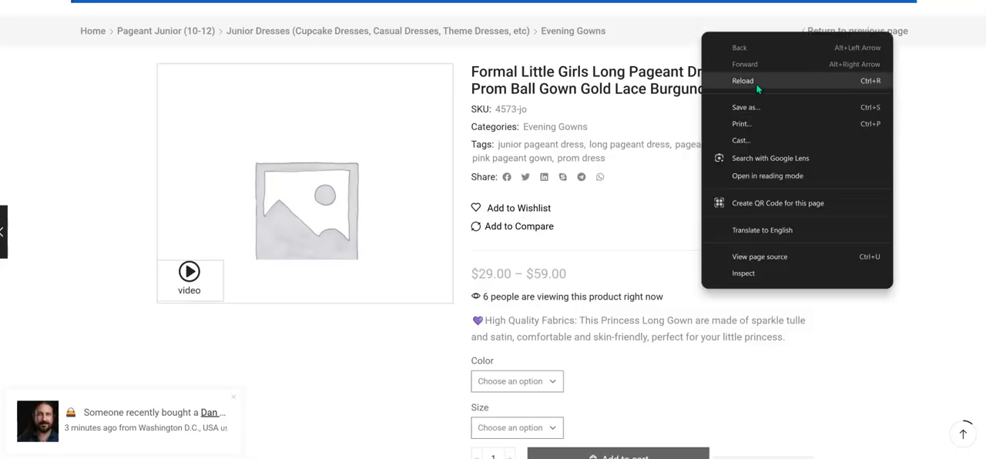
left_click(756, 82)
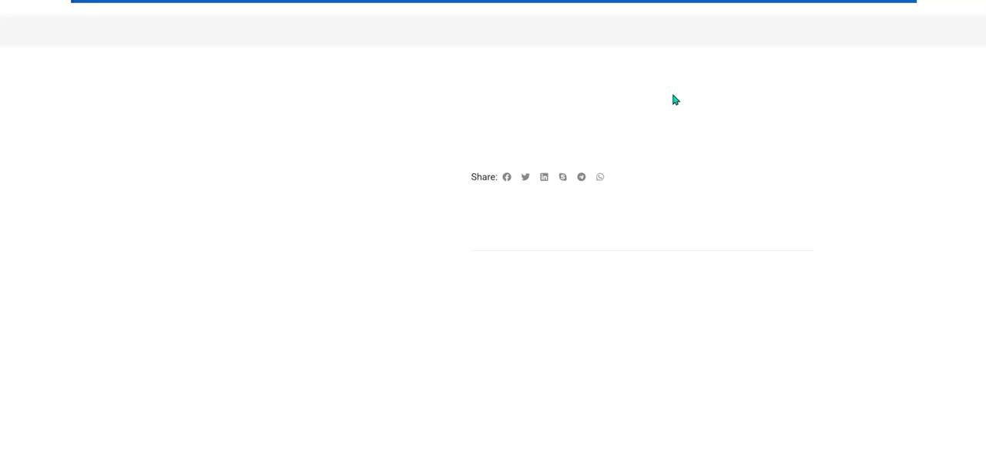
scroll(379, 131, "down", 2)
scroll(637, 211, "up", 3)
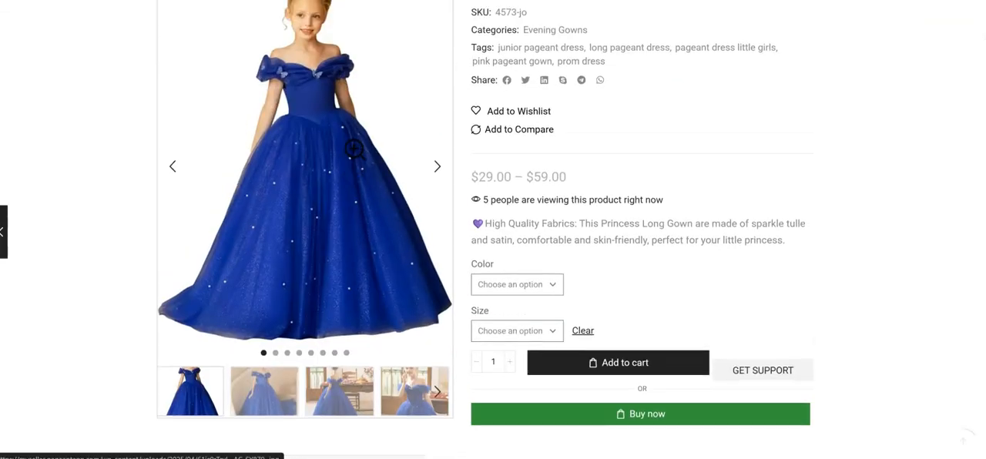
scroll(637, 212, "down", 2)
scroll(636, 211, "down", 3)
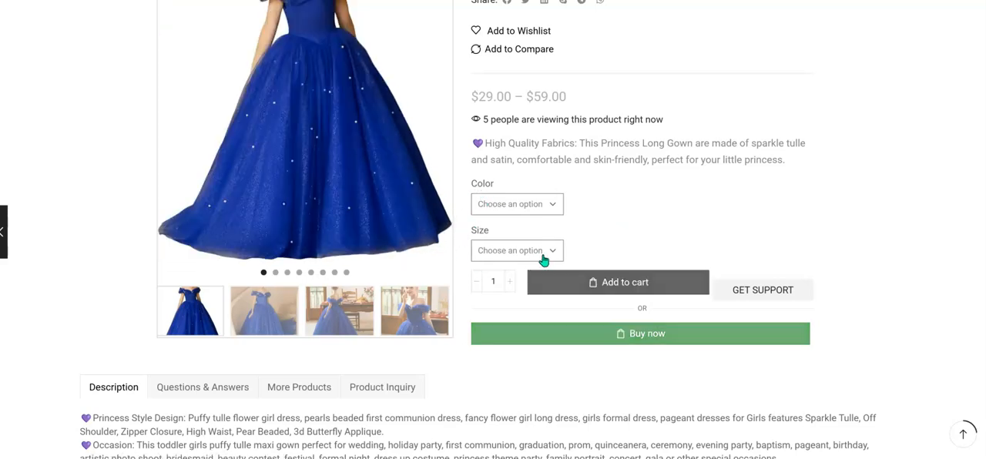
Choose color Yellow and size 2 on the store page to check that variation's details.
left_click(554, 208)
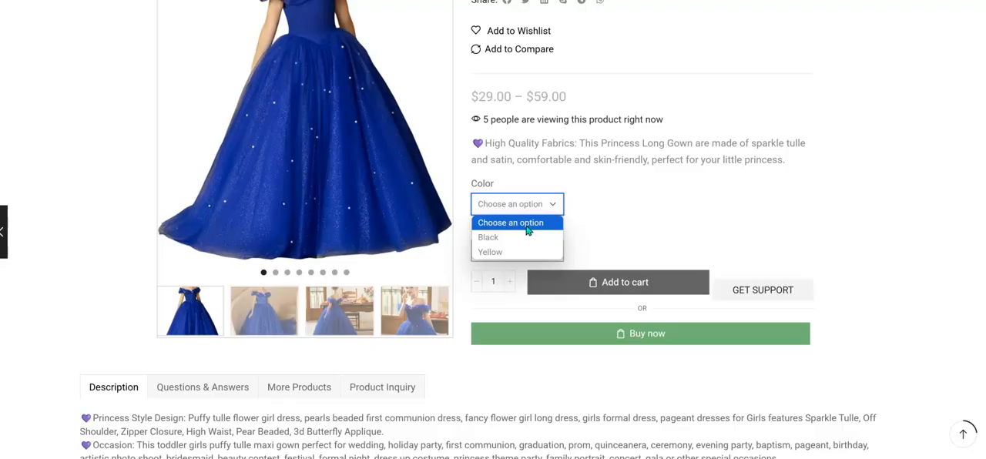
left_click(491, 253)
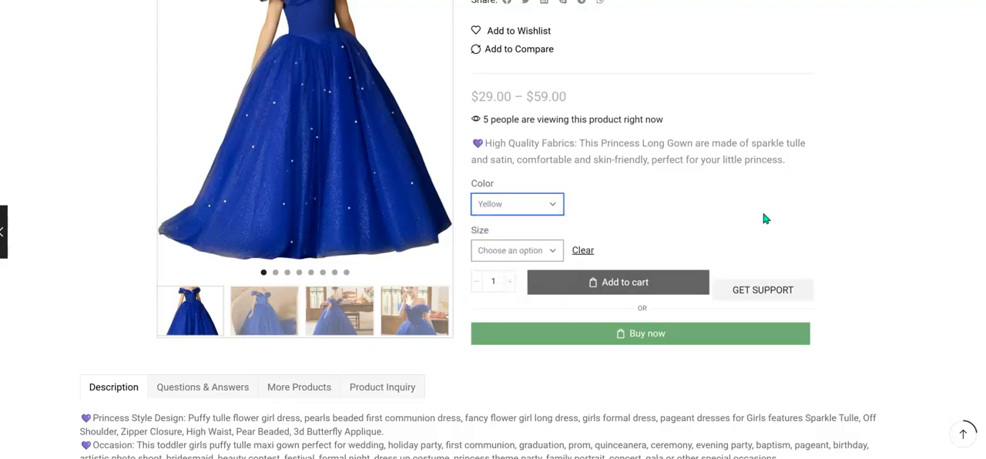
scroll(765, 219, "up", 2)
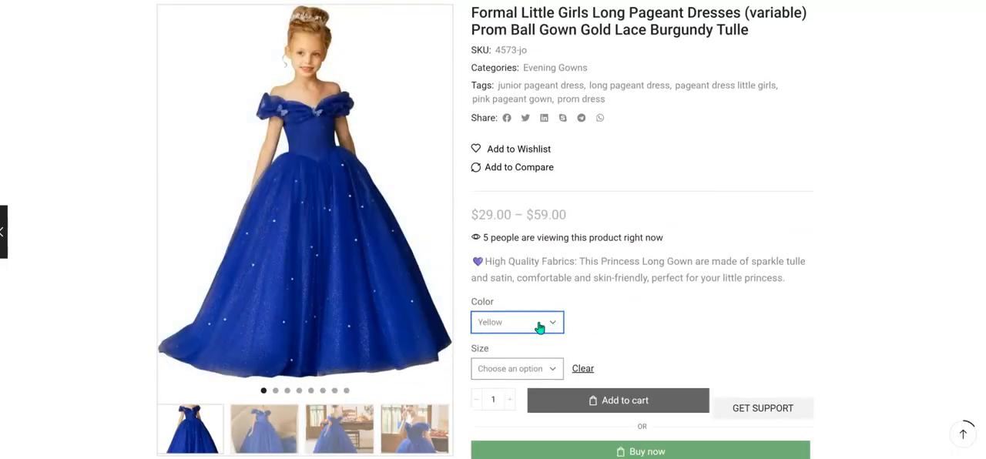
left_click(540, 325)
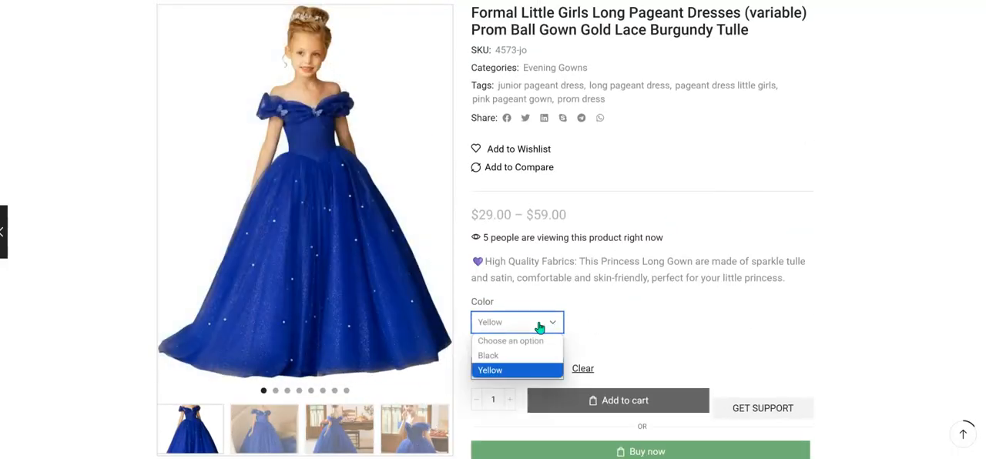
left_click(498, 371)
left_click(521, 369)
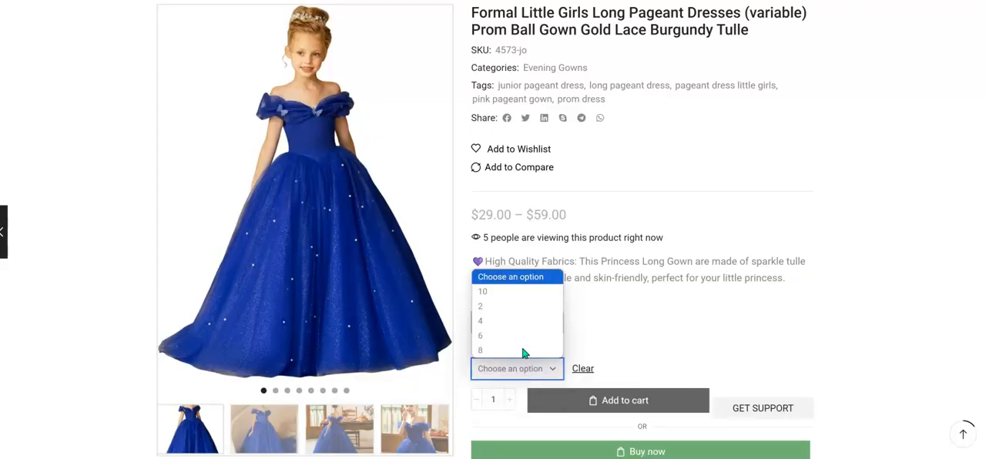
left_click(517, 304)
scroll(758, 305, "down", 2)
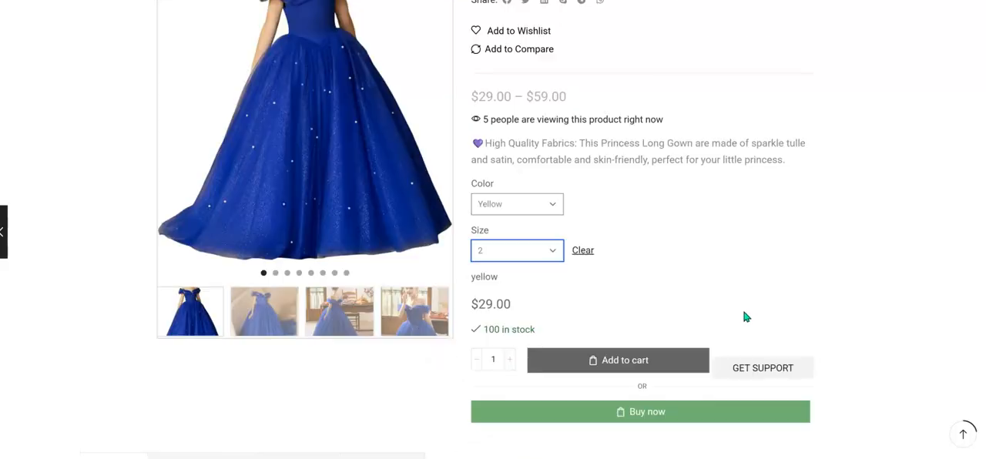
left_click(511, 259)
left_click(510, 260)
scroll(572, 157, "up", 3)
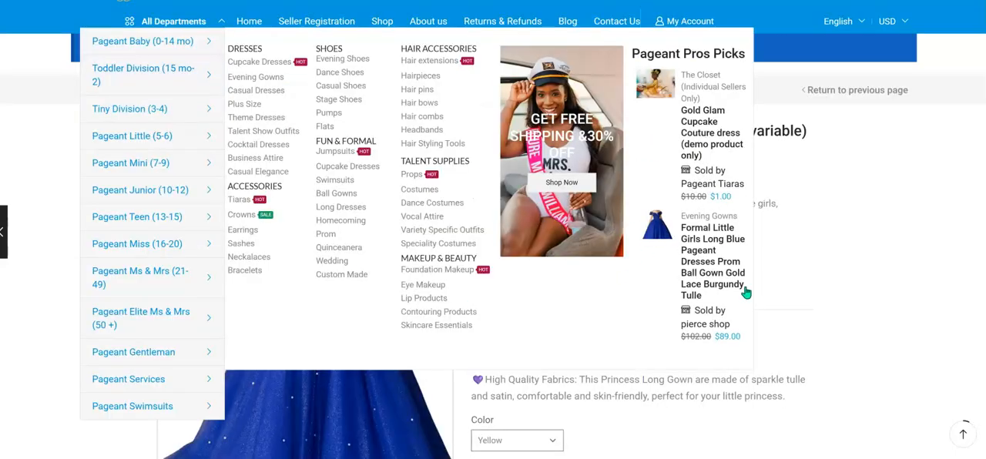
Reload the store page to reset the chosen color and size.
right_click(650, 89)
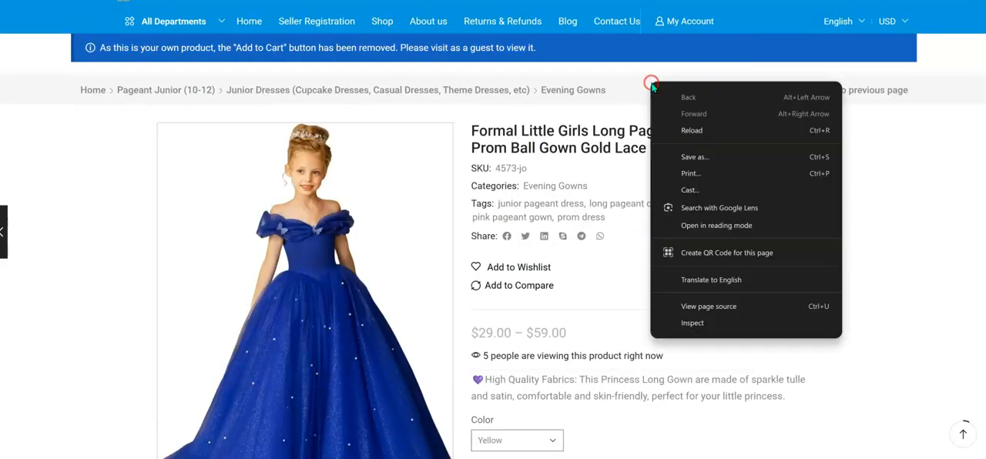
left_click(702, 133)
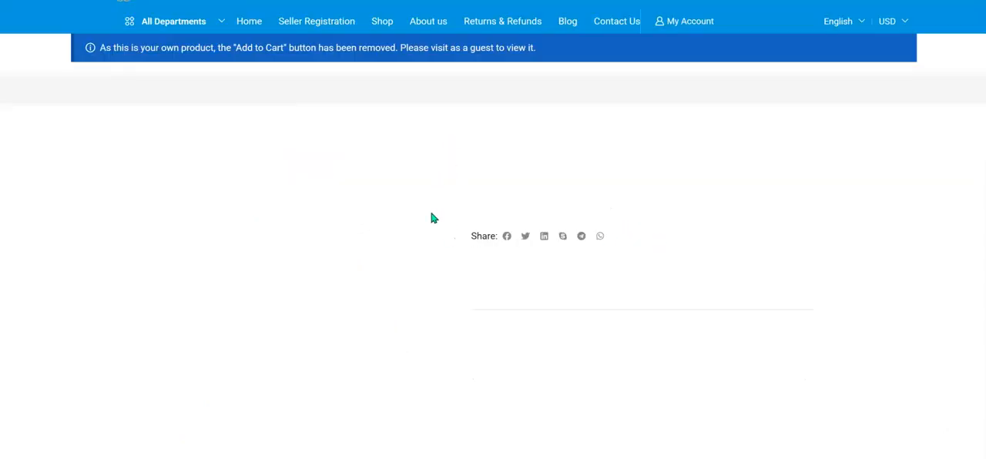
scroll(588, 285, "down", 4)
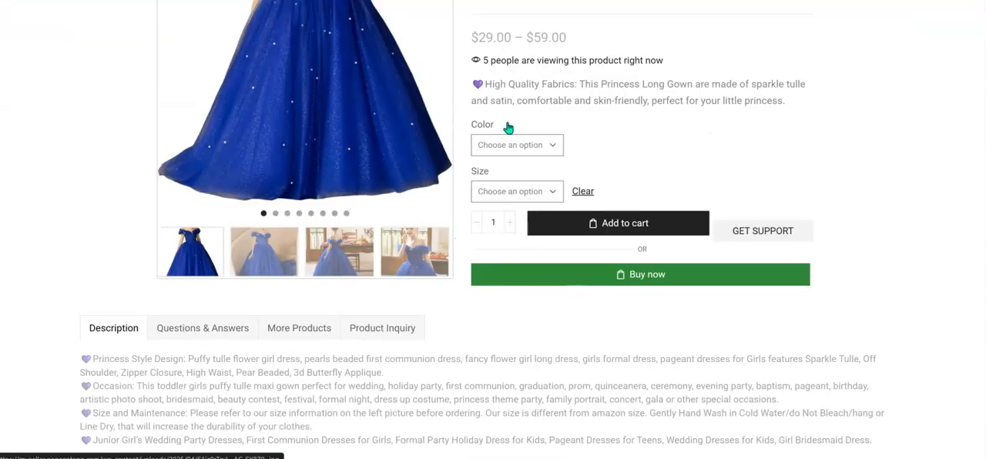
Choose color Yellow and size 4 on the store page to check that variation's details.
left_click(498, 146)
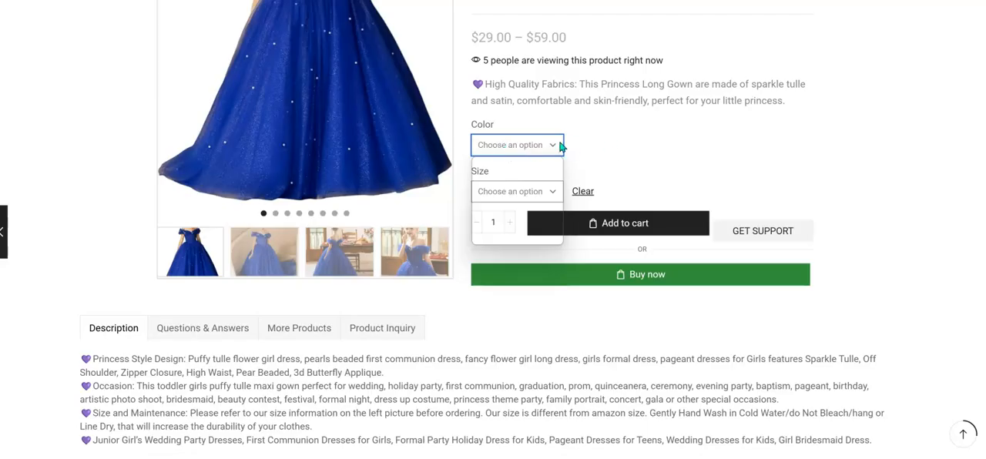
left_click(614, 146)
left_click(526, 149)
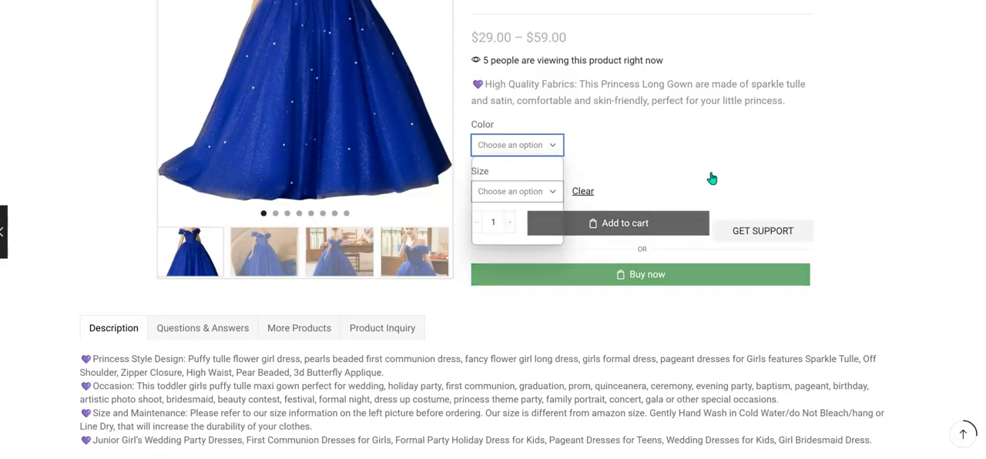
scroll(715, 173, "down", 3)
scroll(715, 171, "up", 8)
scroll(473, 221, "down", 3)
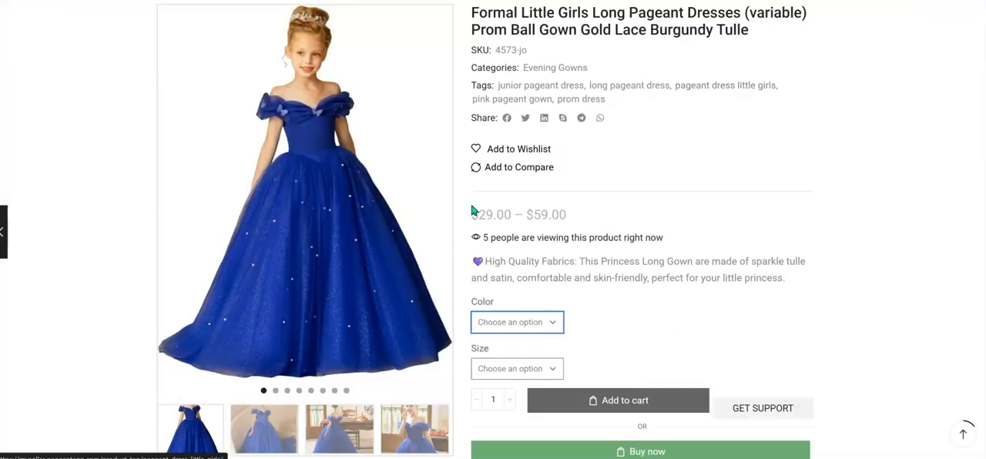
left_click(511, 323)
left_click(500, 374)
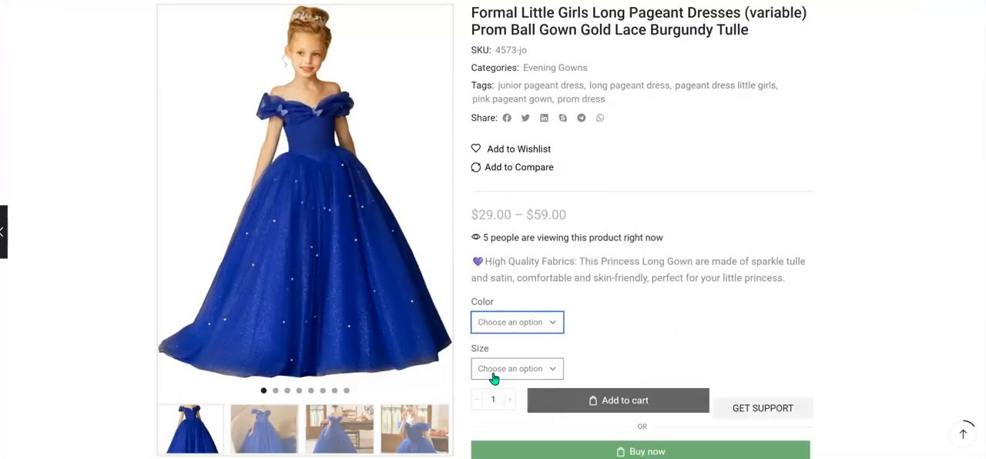
scroll(733, 303, "down", 2)
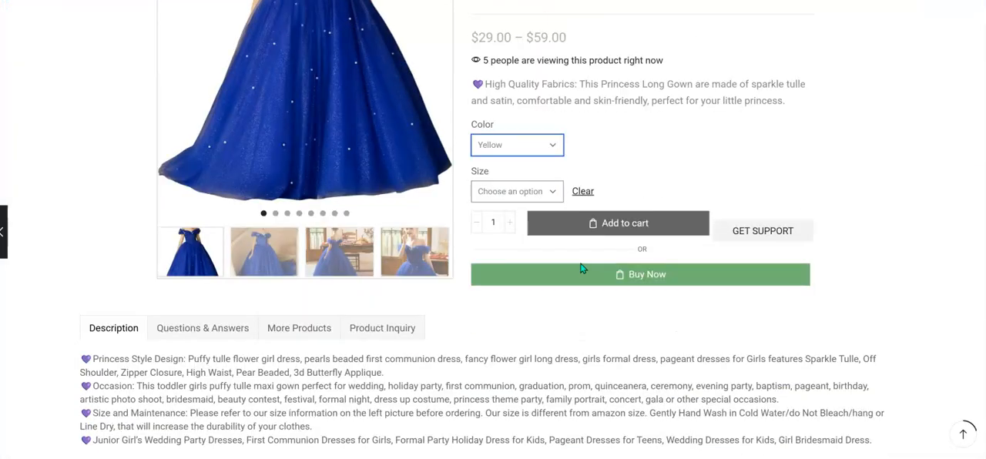
left_click(542, 199)
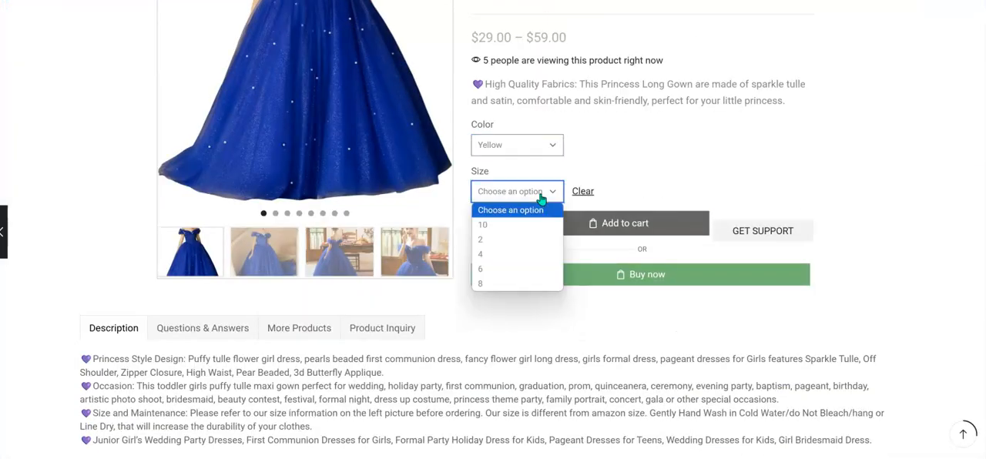
left_click(501, 251)
scroll(671, 161, "up", 4)
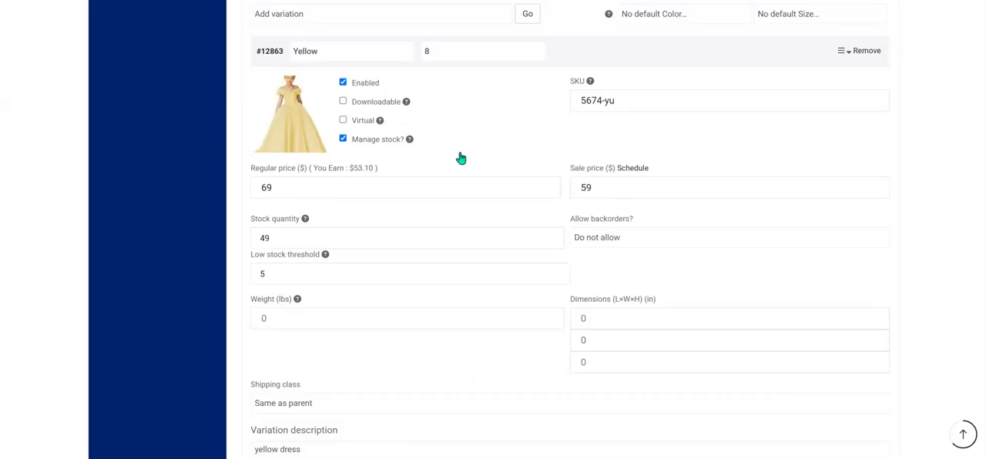
Review the Yellow size 8 variation's SKU, prices and stock settings, and save the variations.
left_click(644, 100)
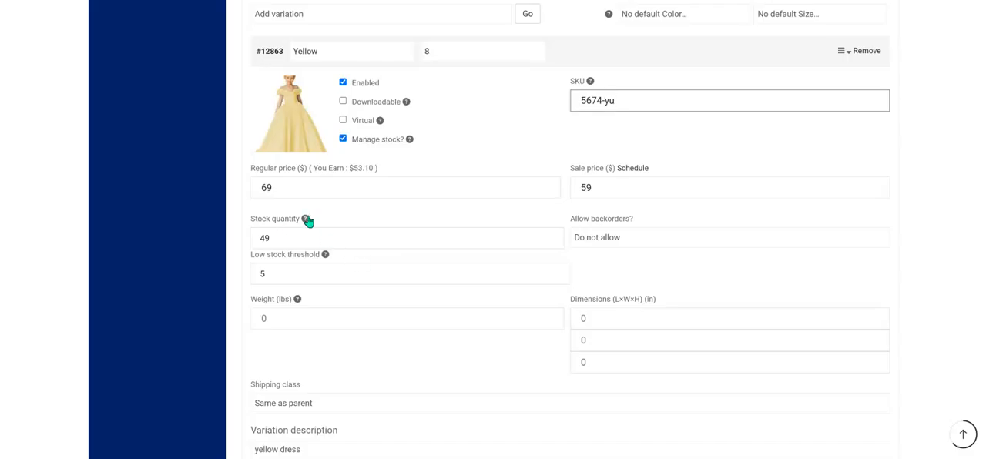
mouse_move(305, 222)
scroll(497, 271, "down", 5)
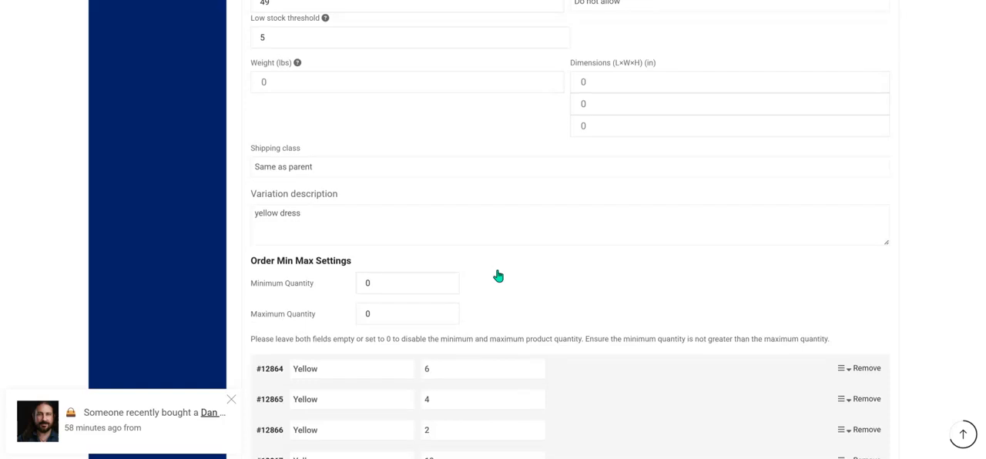
scroll(497, 271, "down", 3)
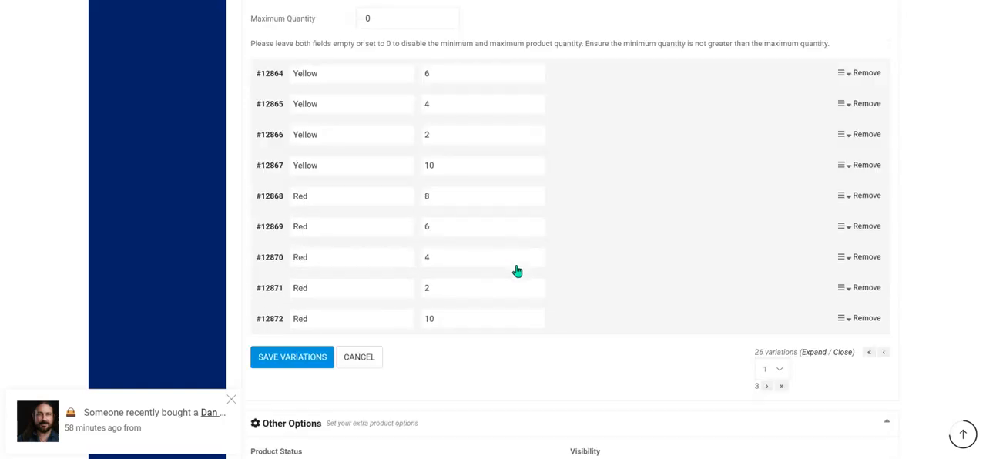
left_click(289, 358)
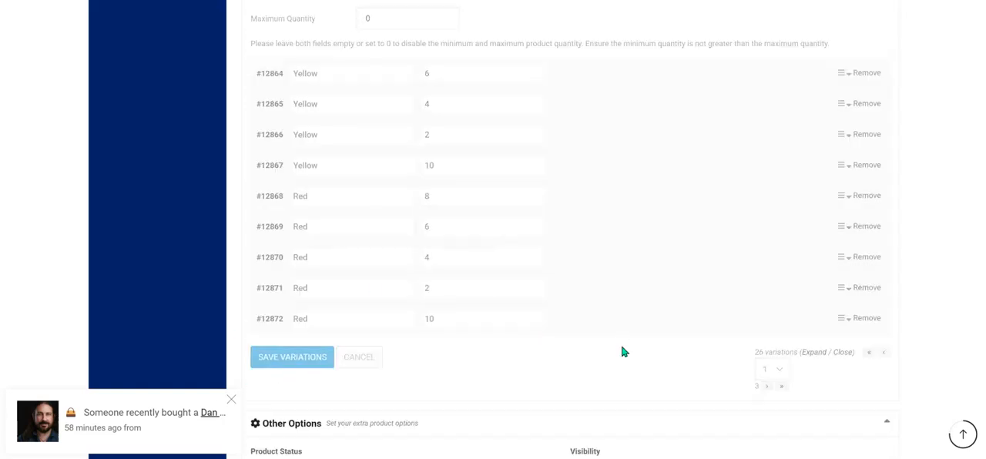
Open the Yellow size 6 variation and review its SKU, prices, stock settings and description.
scroll(623, 343, "down", 10)
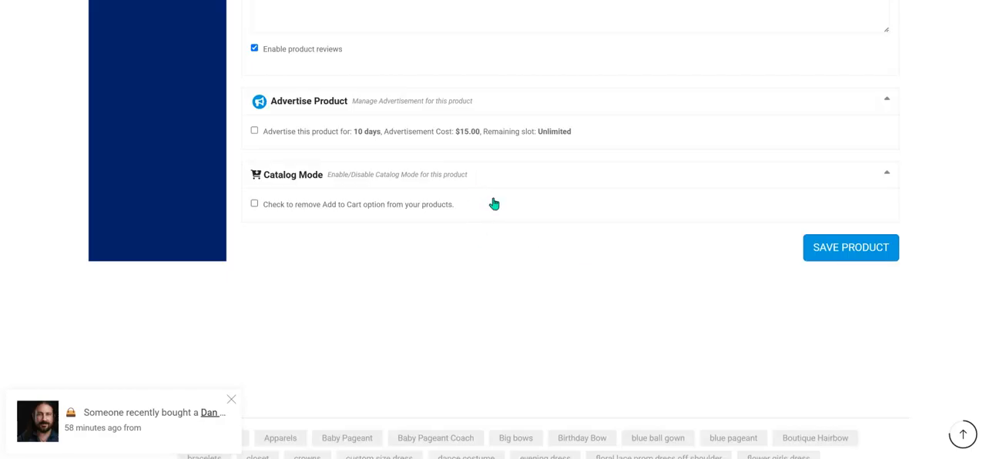
scroll(495, 203, "up", 10)
left_click(352, 140)
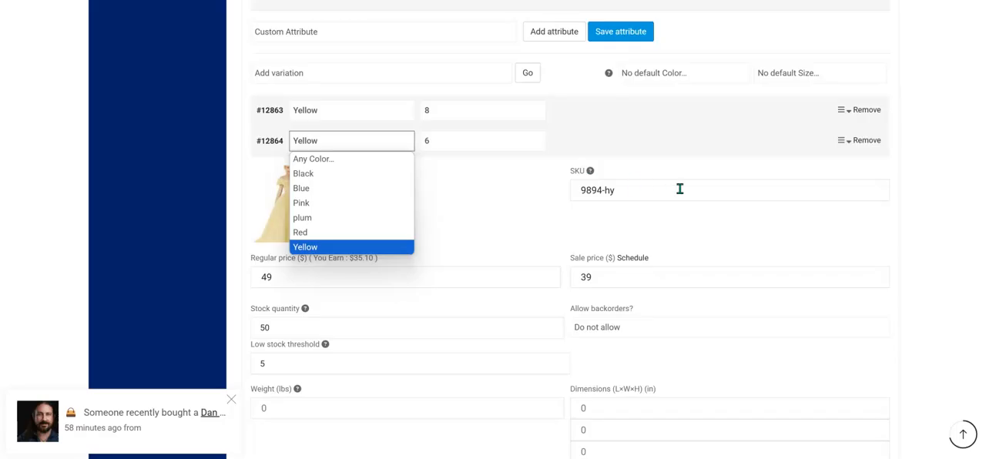
left_click(680, 189)
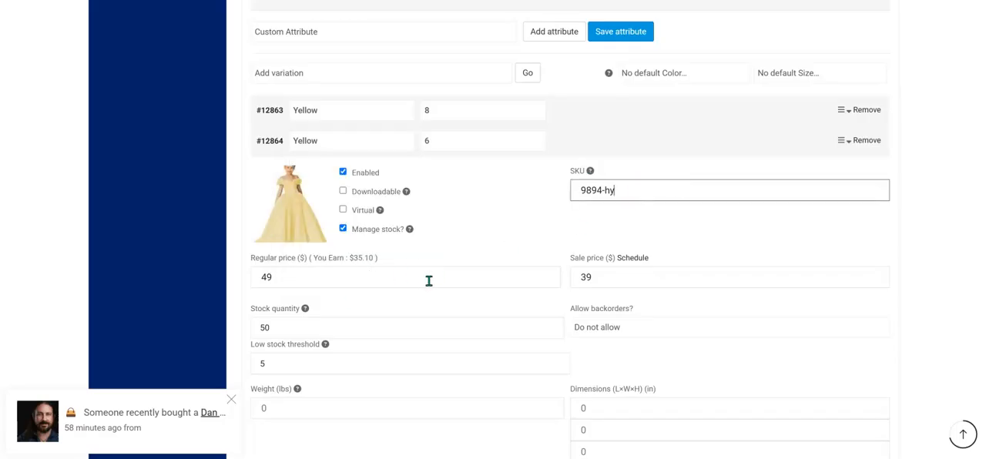
scroll(408, 305, "down", 1)
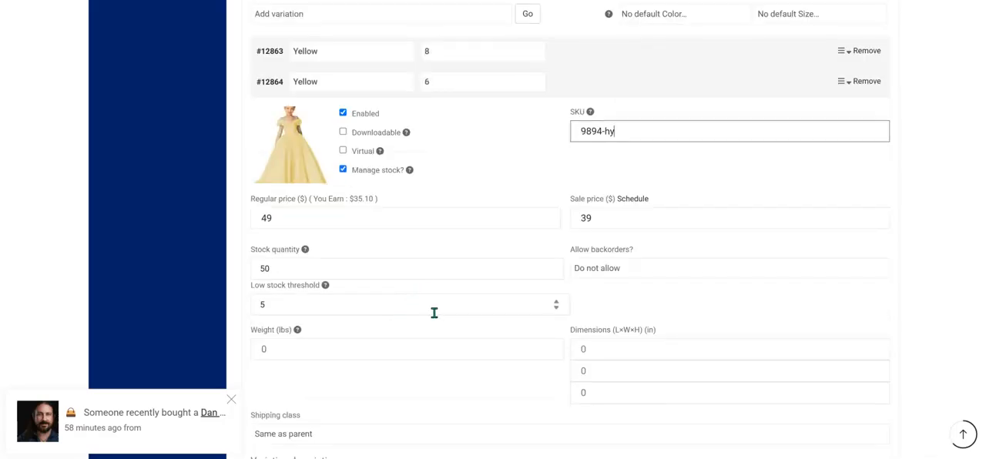
scroll(471, 301, "down", 4)
scroll(427, 274, "down", 2)
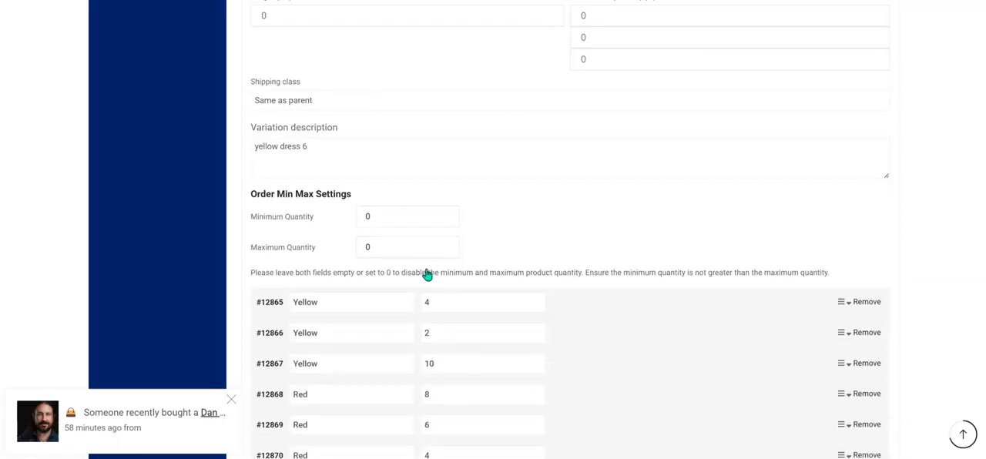
scroll(427, 274, "down", 2)
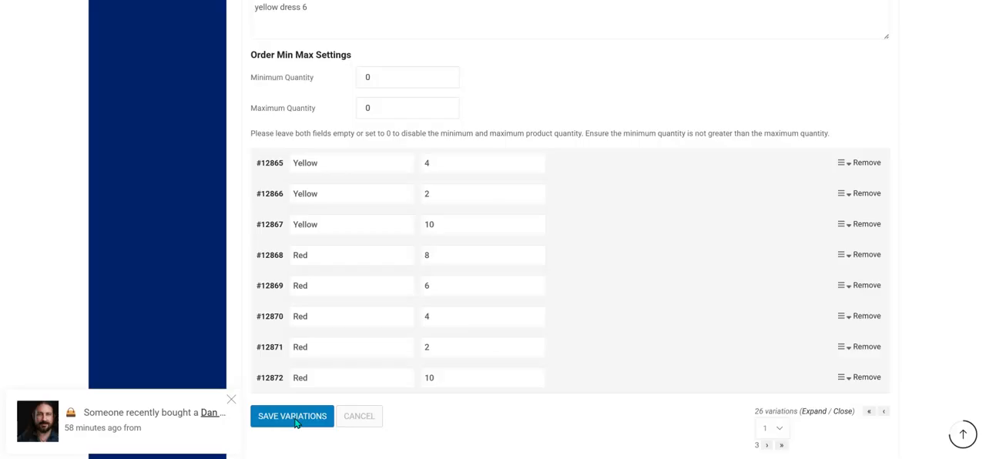
scroll(840, 208, "down", 2)
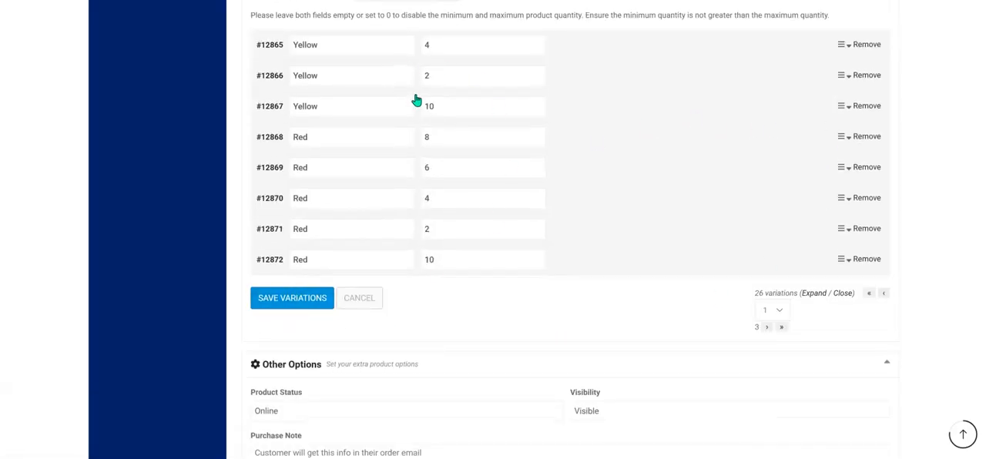
Enable stock management for the Yellow size 10 variation with stock quantity 40 and low stock threshold 5, and save the variations.
left_click(375, 111)
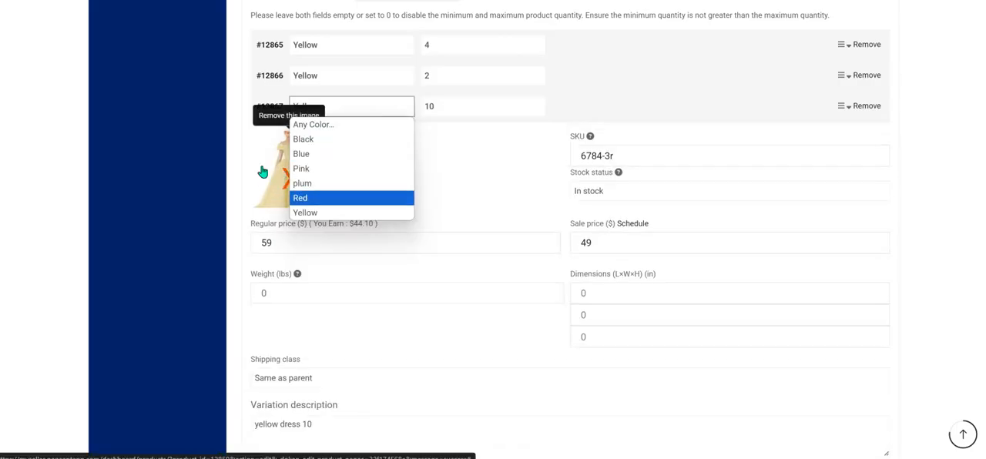
left_click(526, 169)
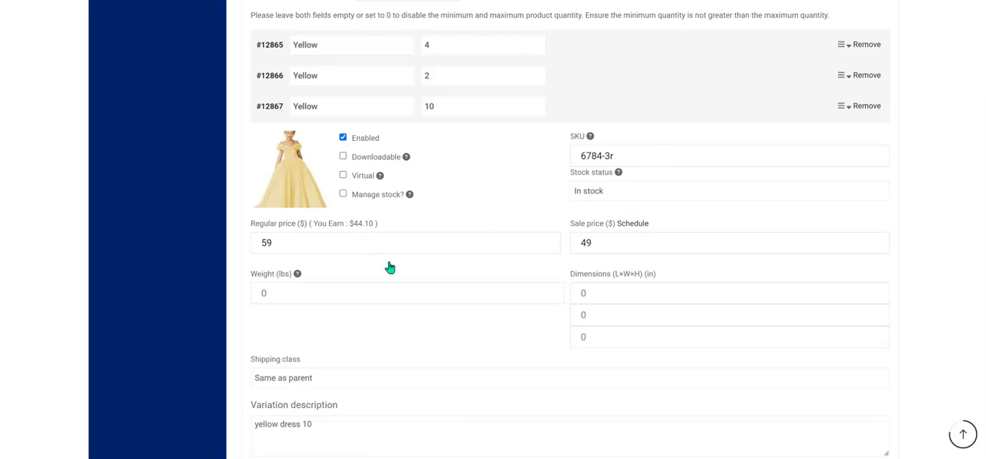
scroll(408, 268, "down", 1)
scroll(424, 269, "up", 2)
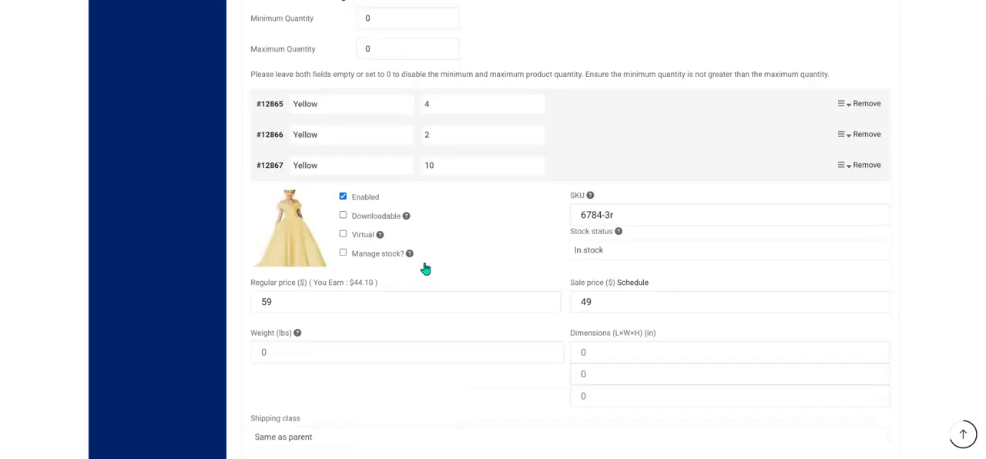
left_click(343, 254)
left_click(340, 350)
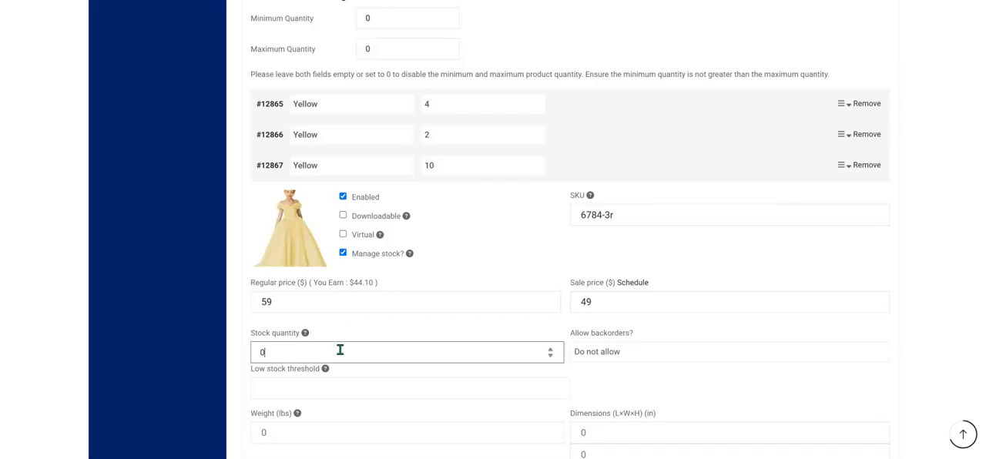
left_click(325, 392)
scroll(632, 313, "down", 6)
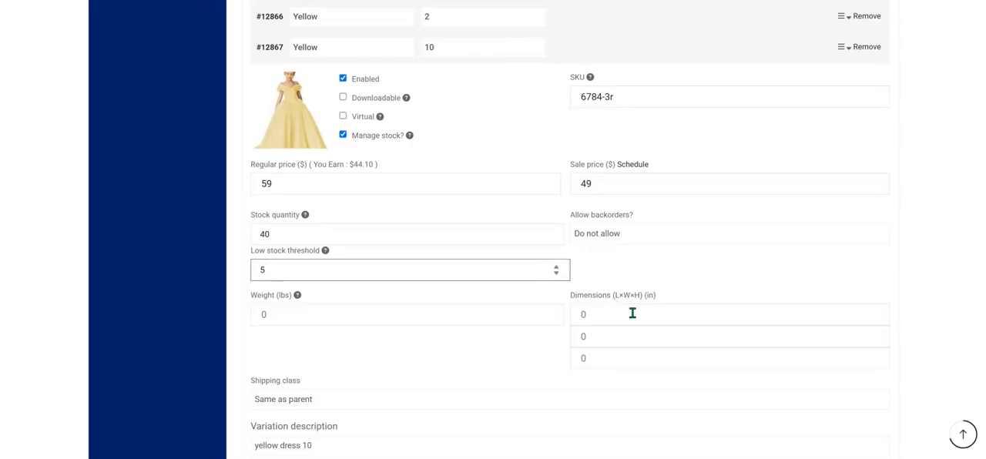
scroll(632, 318, "down", 3)
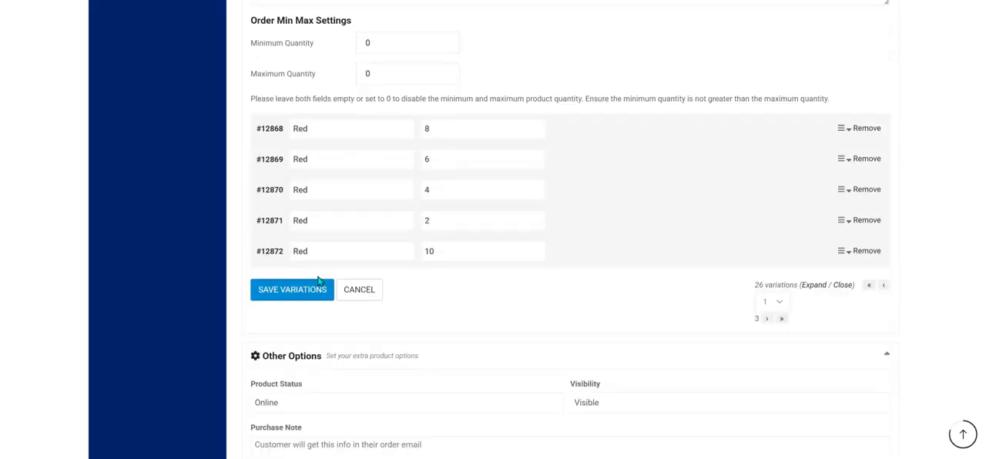
left_click(297, 290)
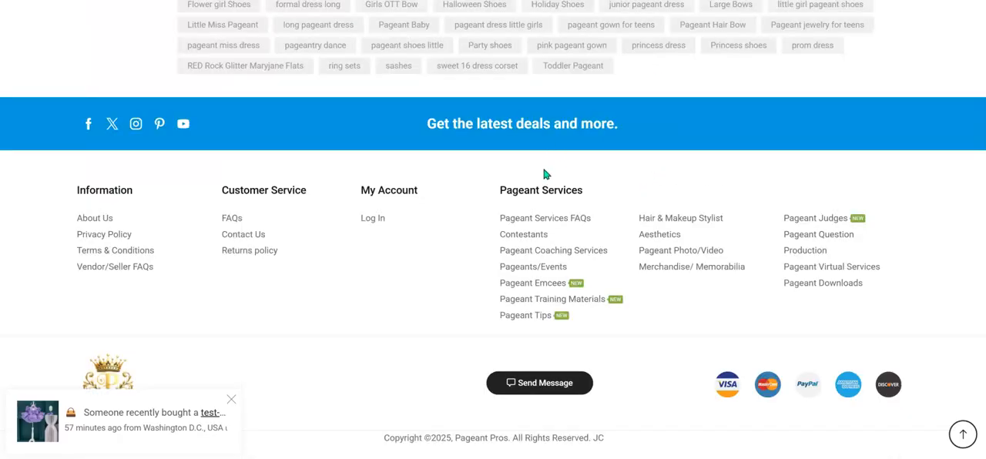
Open the Yellow size 4 variation and review its SKU, price and stock settings.
scroll(453, 200, "up", 10)
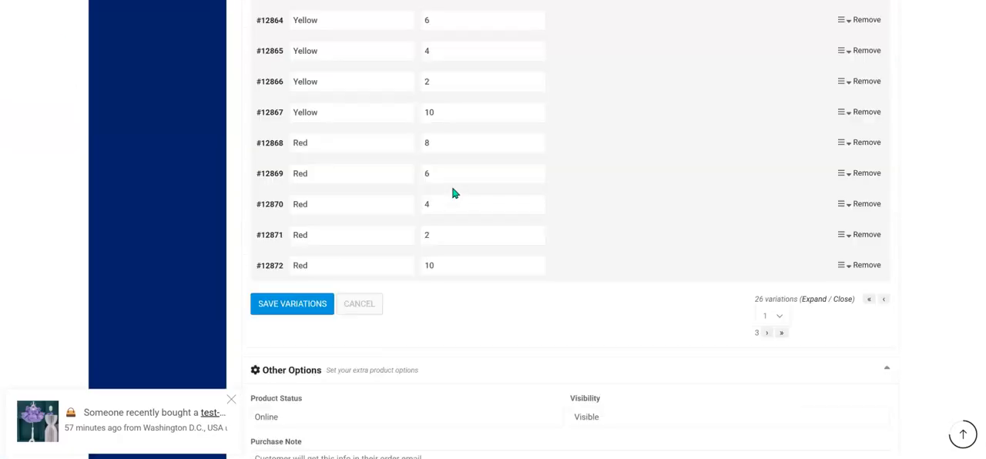
scroll(446, 189, "up", 3)
left_click(368, 173)
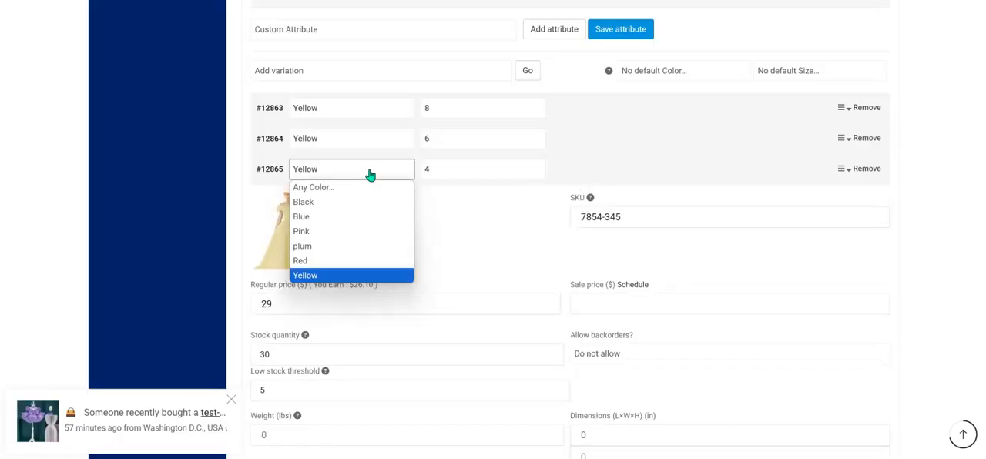
left_click(459, 279)
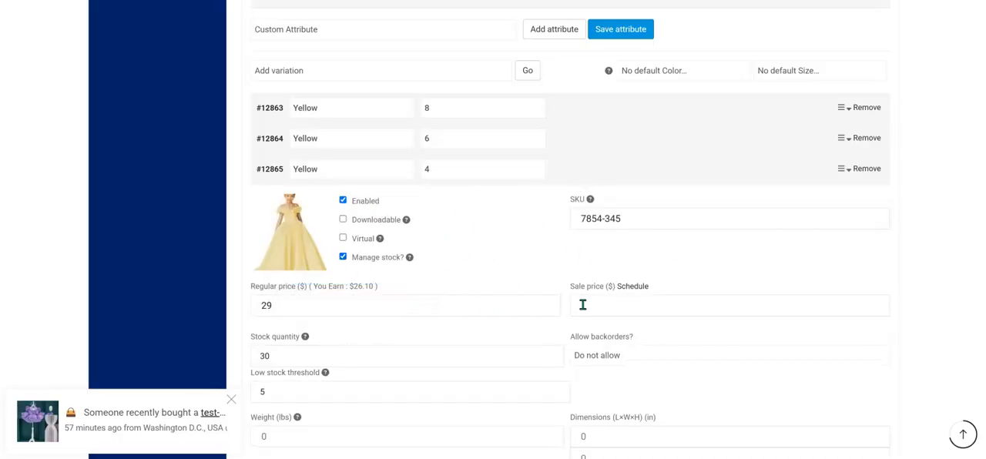
scroll(425, 341, "down", 1)
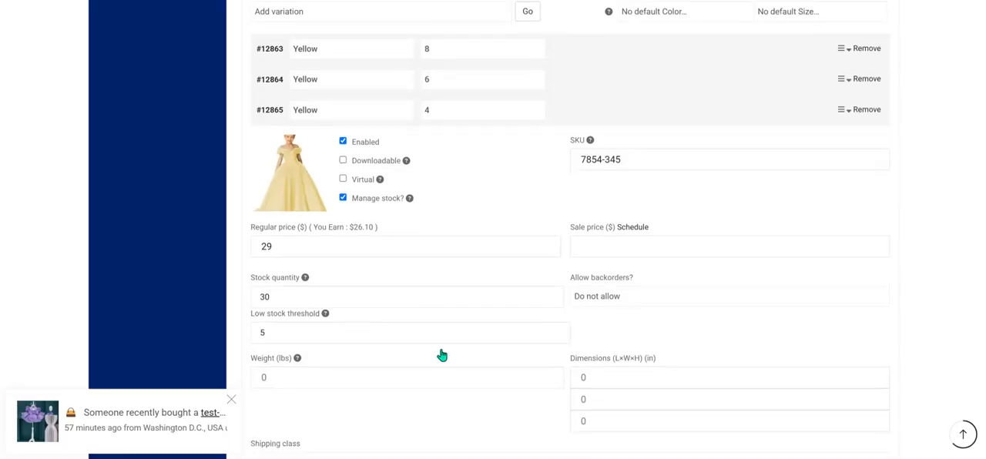
scroll(441, 354, "down", 3)
scroll(441, 355, "down", 4)
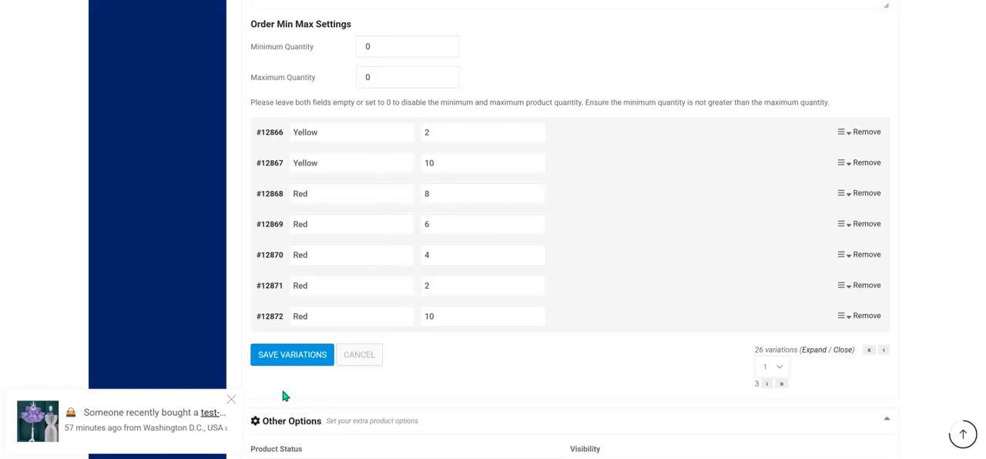
Save the whole product with its updated variations.
scroll(626, 318, "down", 15)
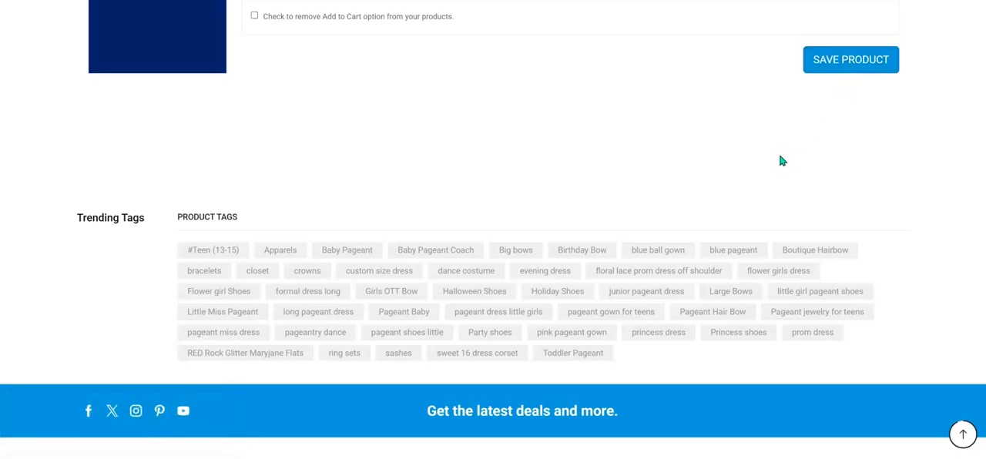
left_click(851, 59)
Return to the product's variations and recheck the Yellow size 4 variation's image, price and stock settings.
scroll(403, 213, "down", 15)
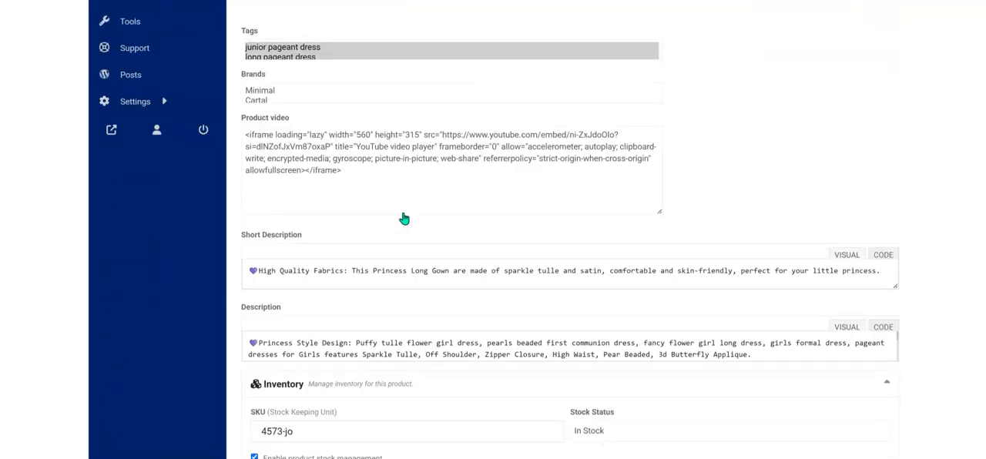
scroll(403, 212, "down", 10)
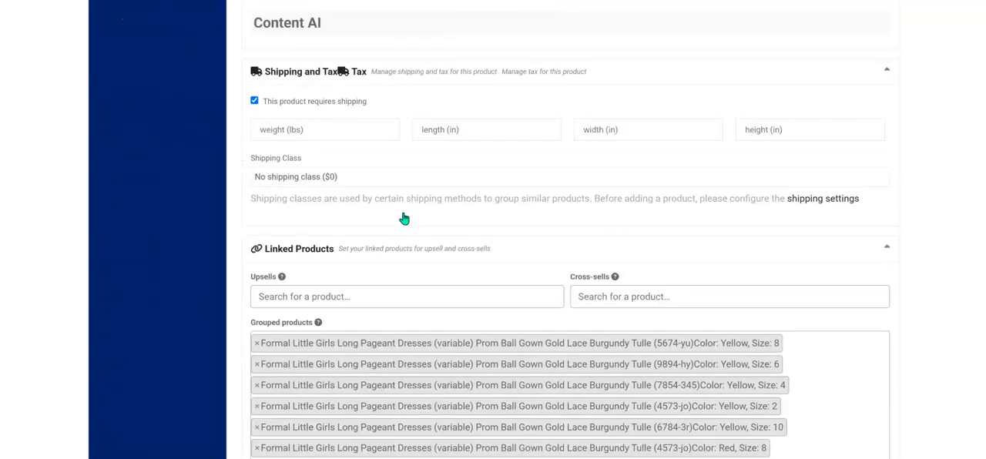
scroll(403, 218, "down", 15)
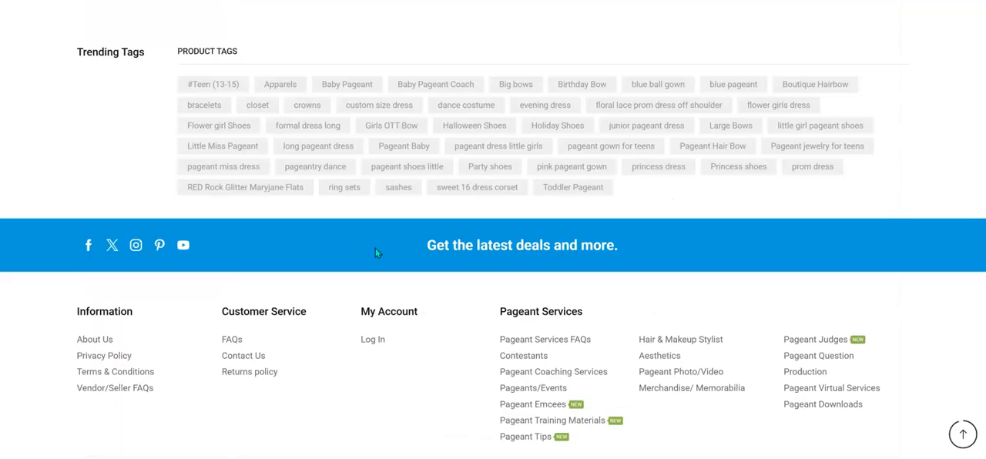
scroll(378, 239, "up", 15)
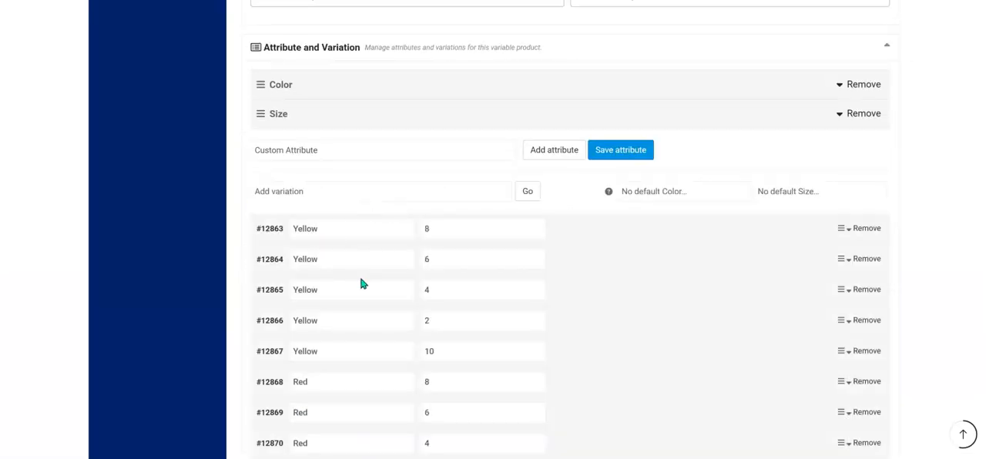
scroll(362, 285, "down", 3)
scroll(377, 290, "up", 10)
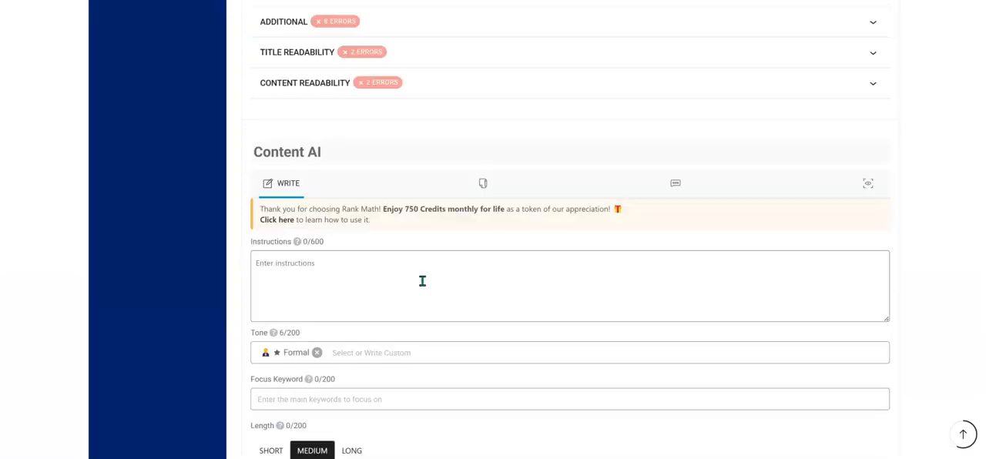
scroll(423, 274, "down", 3)
scroll(425, 275, "up", 7)
scroll(424, 271, "down", 9)
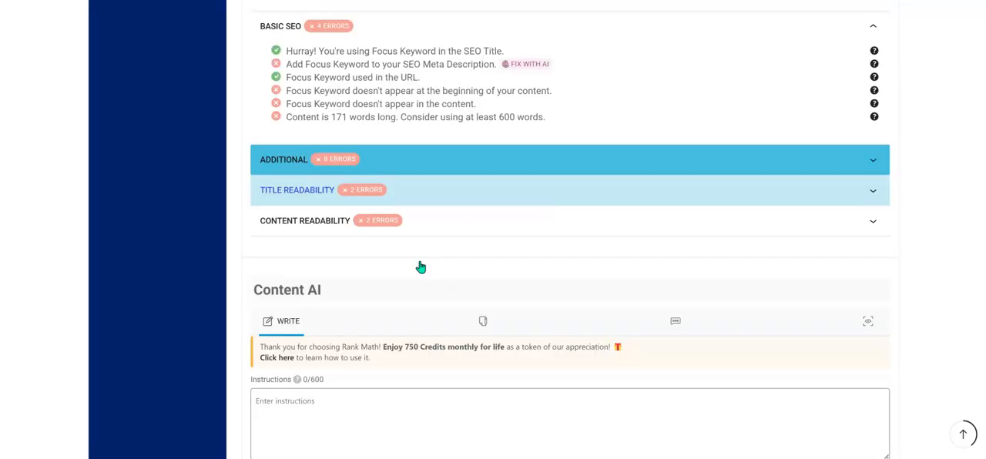
scroll(421, 267, "down", 5)
left_click(363, 301)
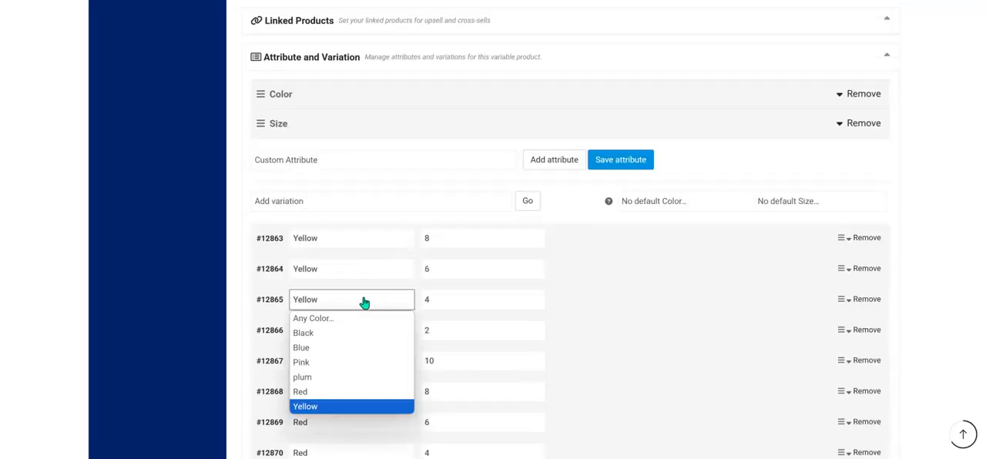
scroll(414, 285, "down", 3)
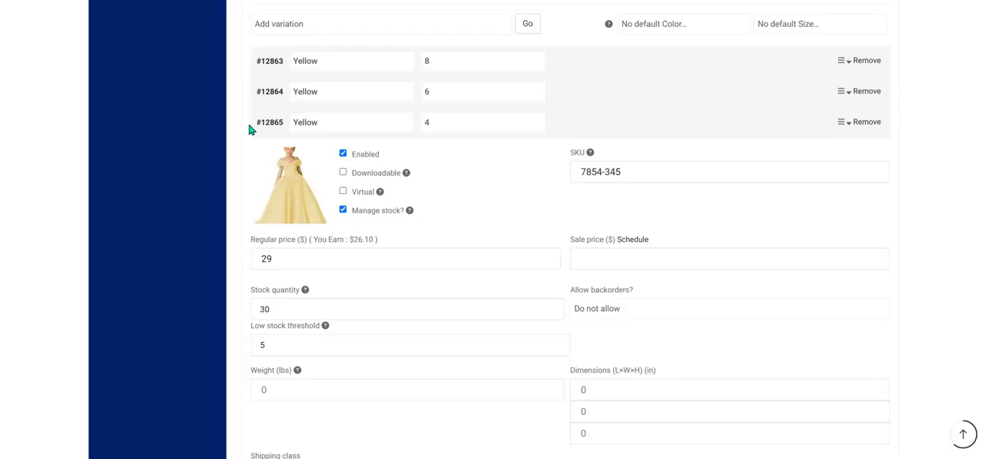
left_click(397, 128)
left_click(397, 127)
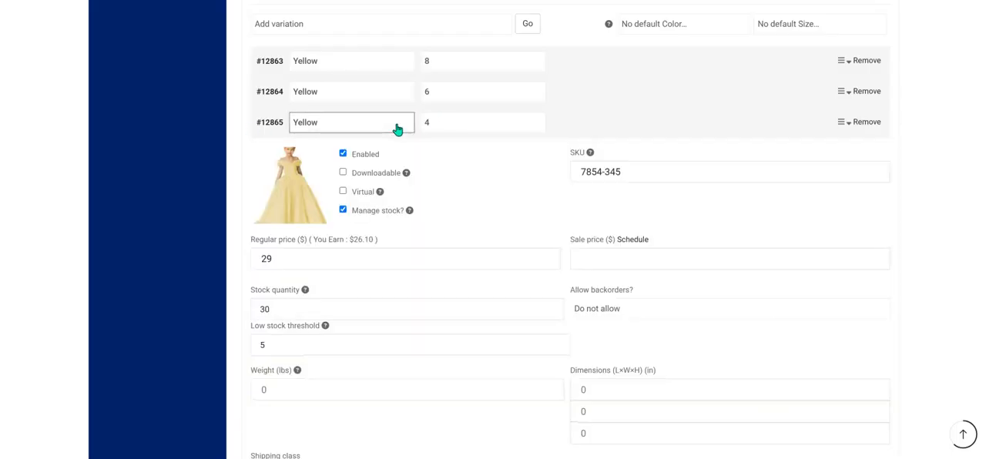
left_click(397, 128)
Open the Yellow size 2 variation, enable its stock management, and set its SKU to 6759-oi.
left_click(485, 160)
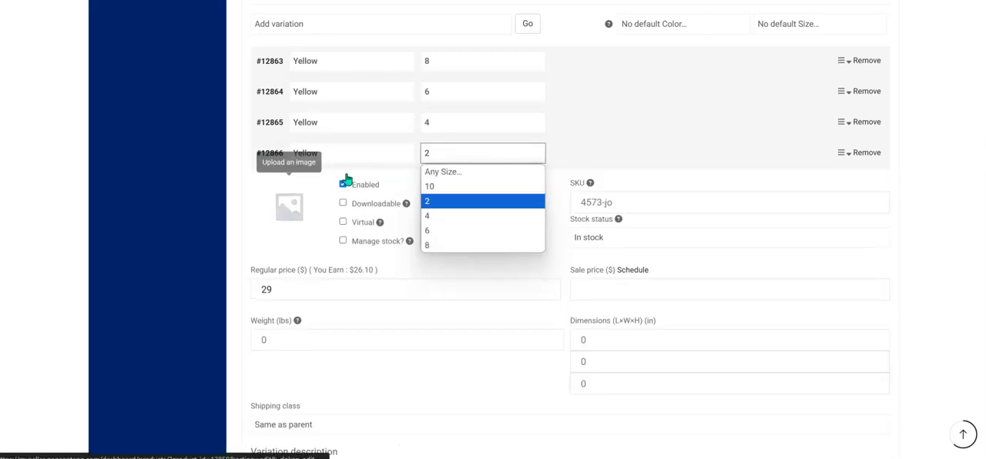
left_click(343, 240)
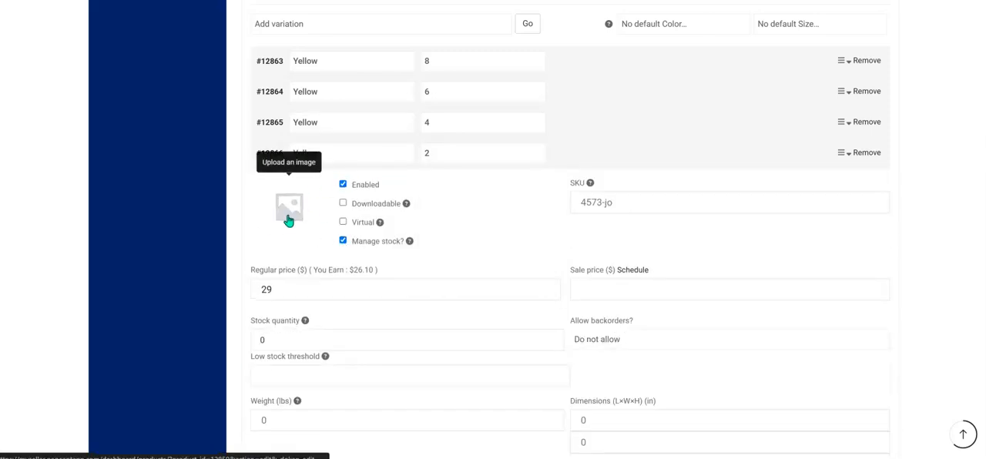
left_click(663, 197)
type("6759-oi")
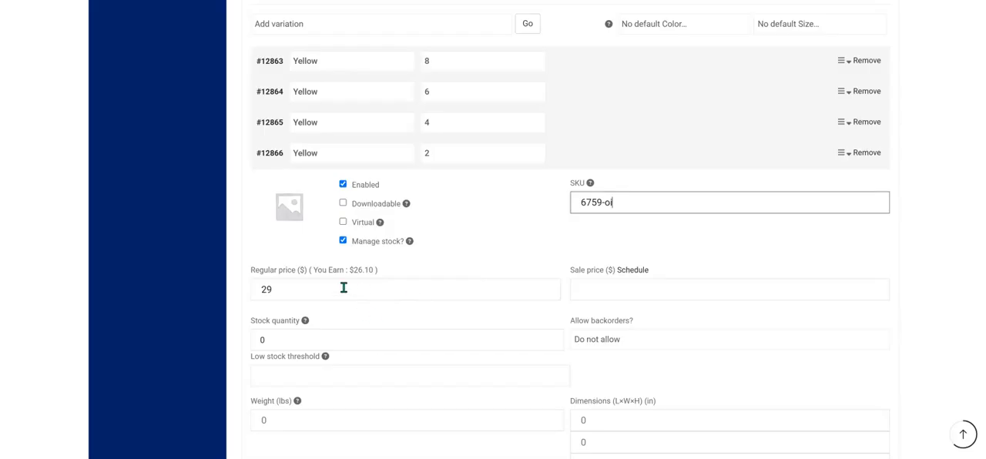
Assign the yellow dress picture from the media library as the Yellow size 2 variation's image.
left_click(295, 224)
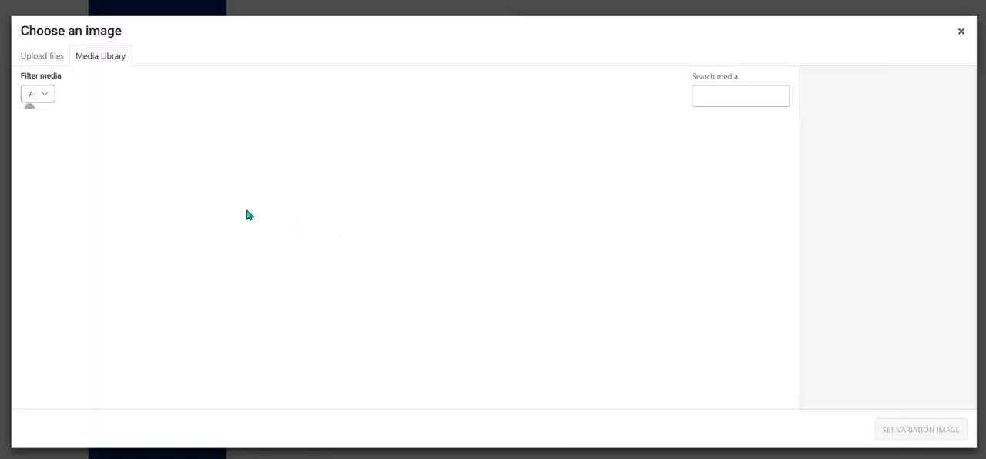
left_click(66, 153)
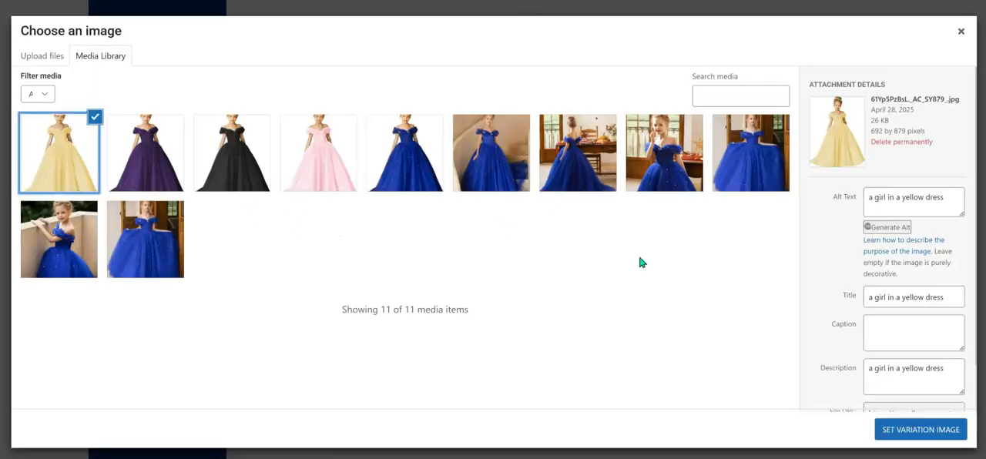
left_click(945, 429)
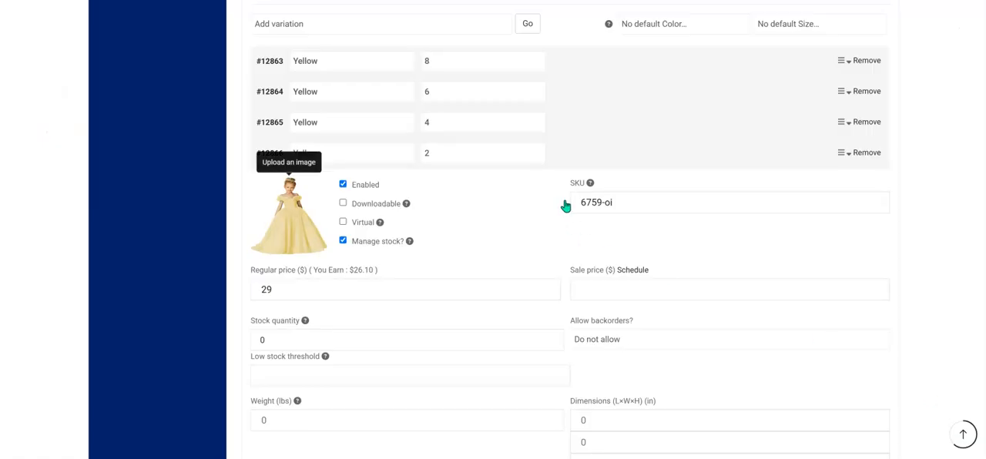
Set the Yellow size 2 variation's stock quantity to 45 and low stock threshold to 2, and save the variations.
left_click(424, 339)
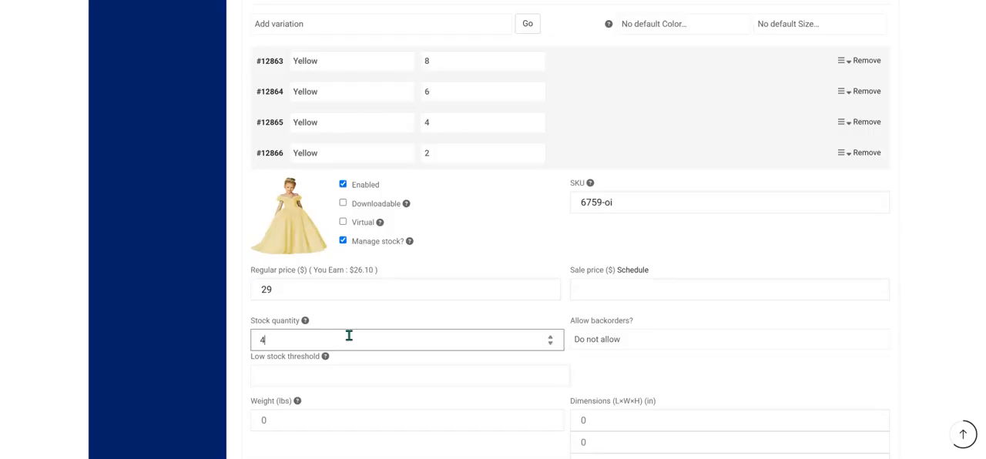
left_click(348, 381)
type("5")
key("BackSpace")
type("3")
scroll(575, 222, "down", 2)
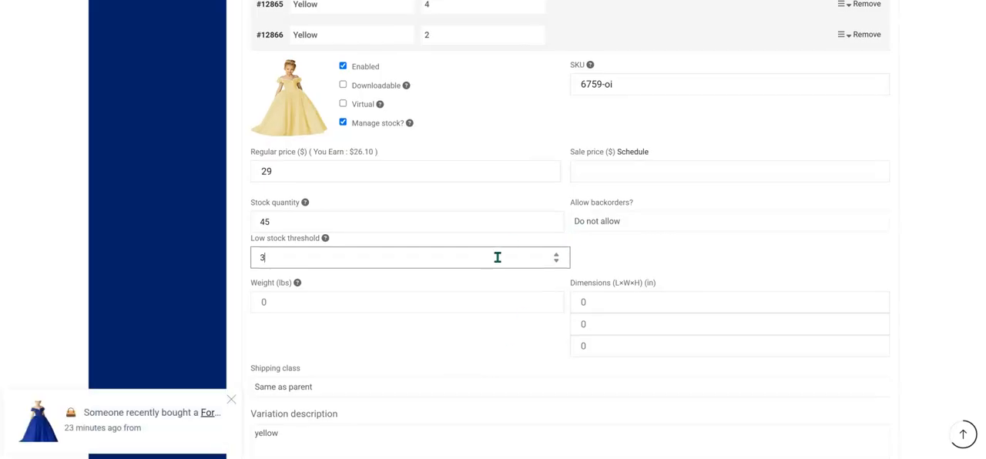
scroll(528, 259, "down", 2)
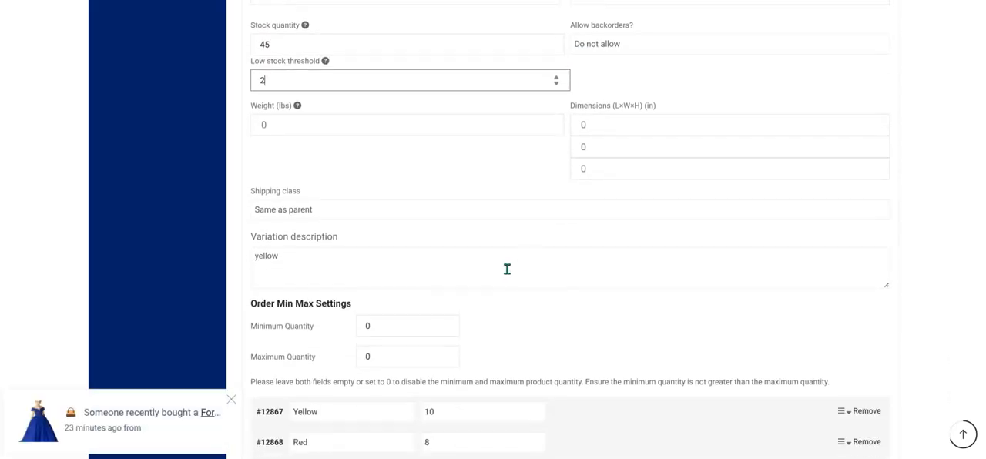
scroll(507, 269, "down", 3)
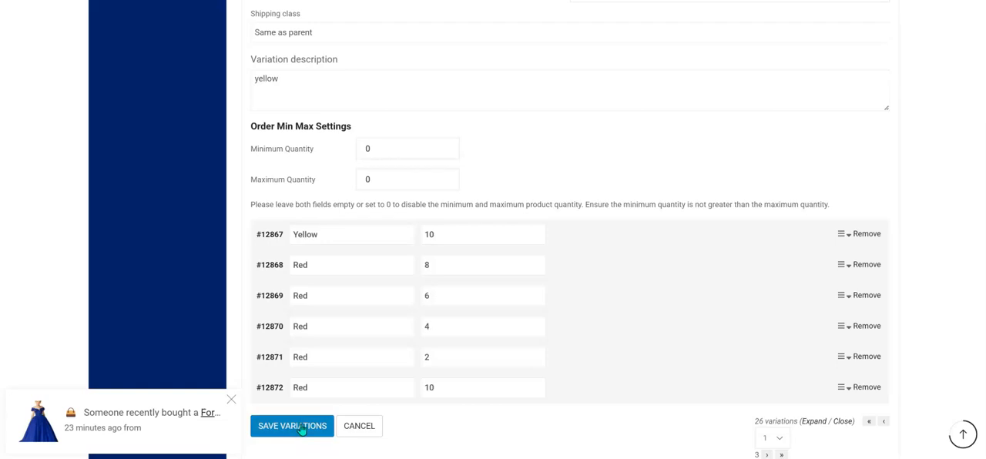
left_click(300, 426)
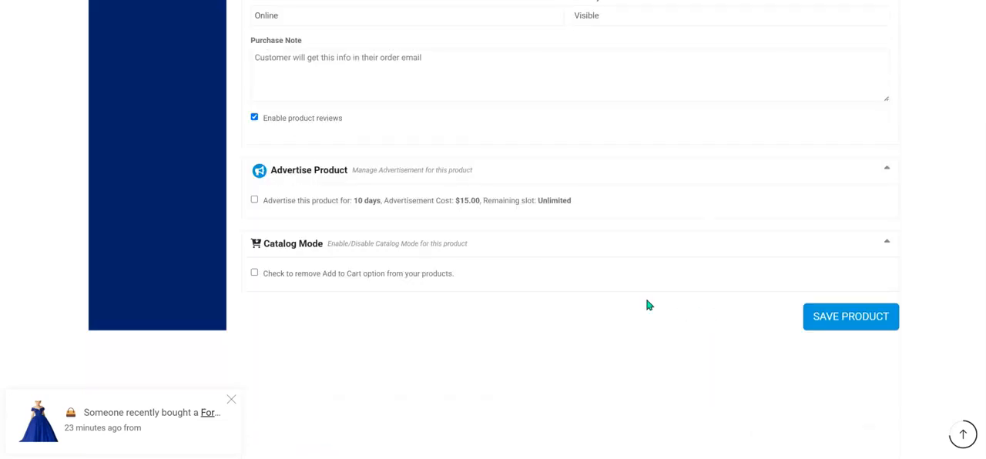
Change the Yellow size 10 variation's SKU to 6784-3r4 and save the variations.
scroll(405, 234, "up", 7)
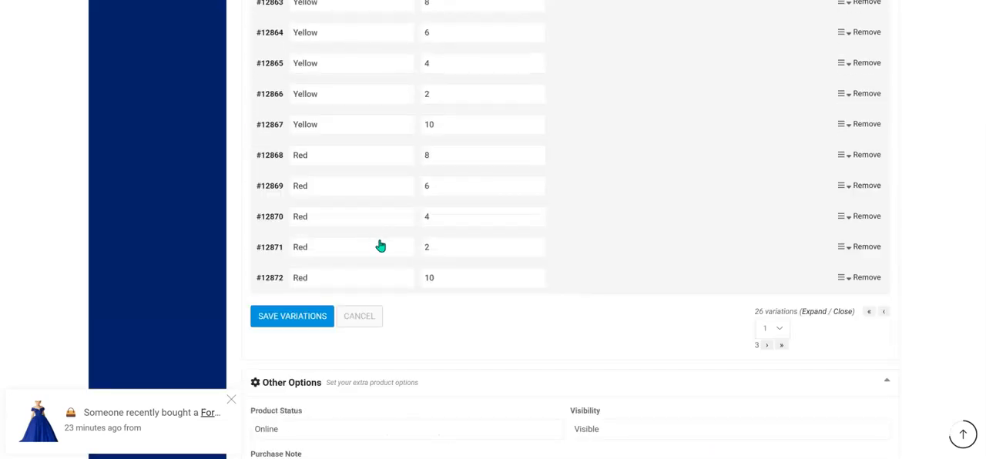
left_click(352, 243)
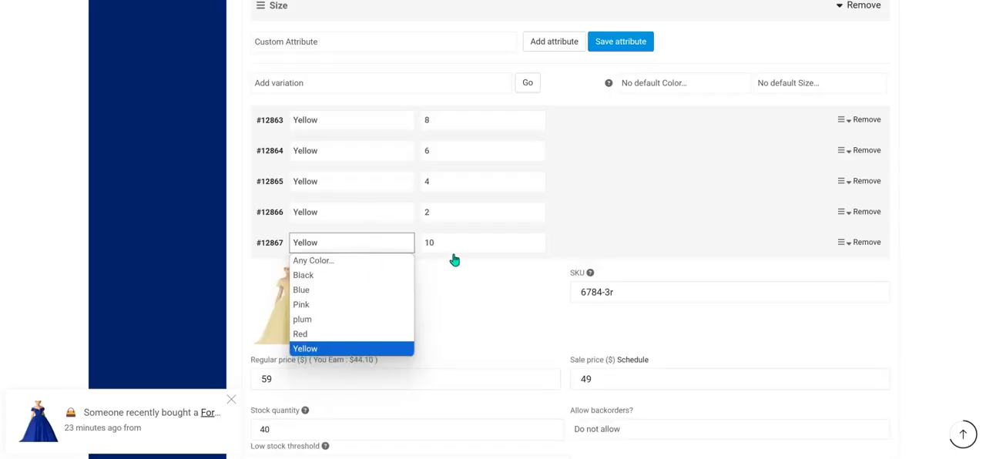
left_click(632, 292)
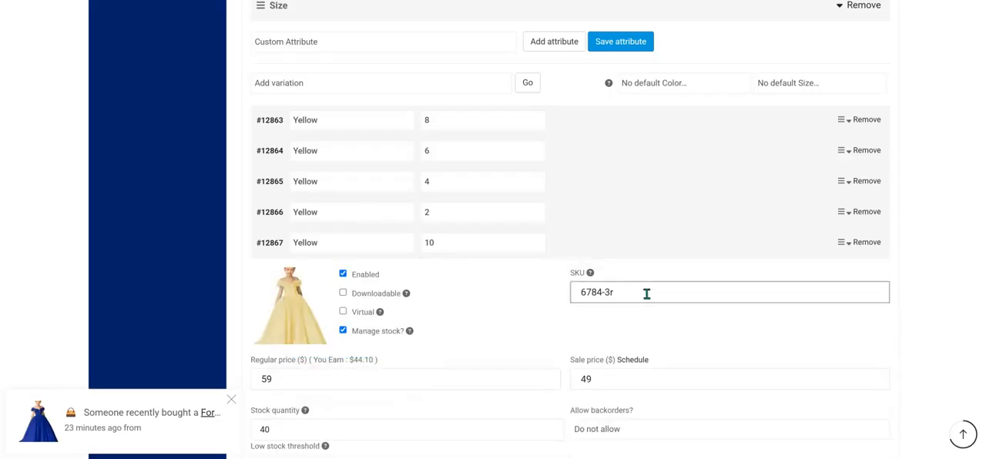
scroll(441, 307, "down", 5)
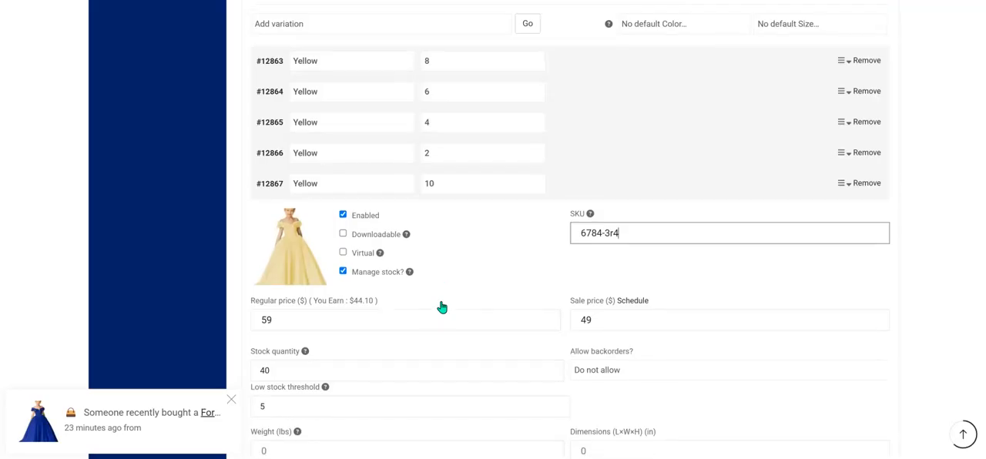
scroll(397, 307, "down", 3)
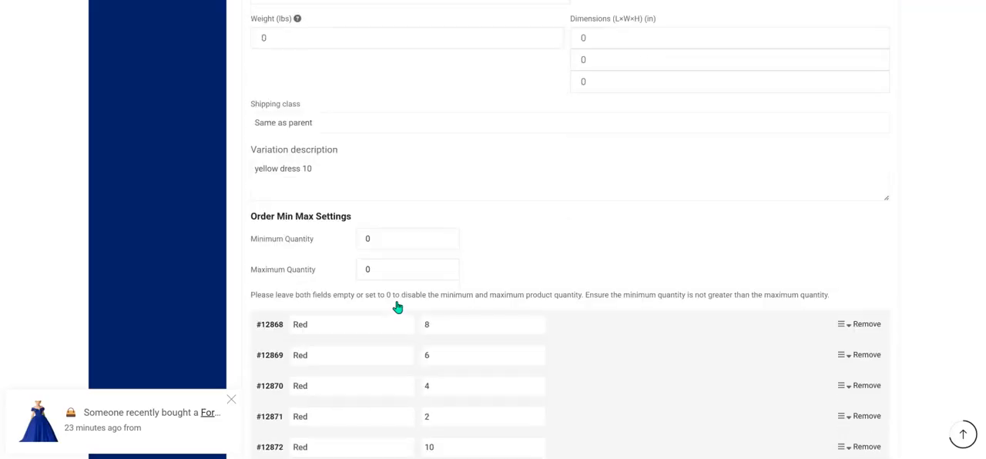
left_click(287, 369)
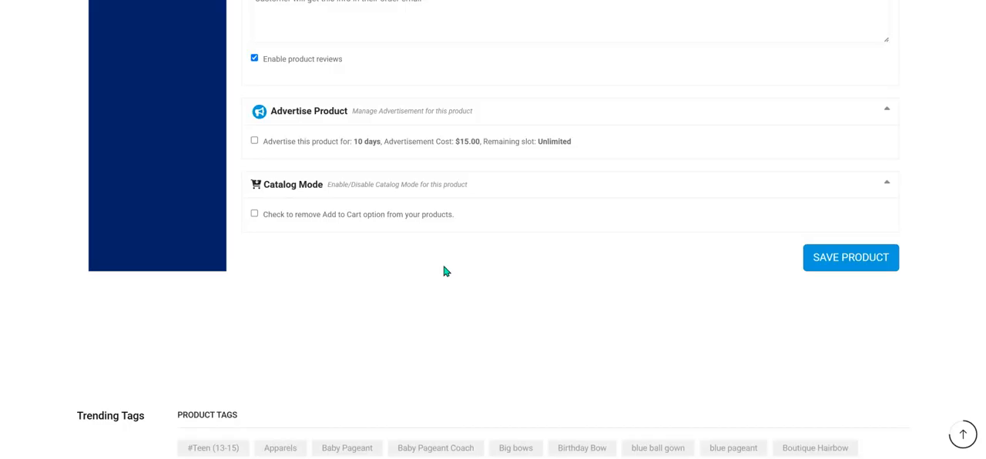
Save the whole product and return to its attributes and variations.
scroll(420, 284, "down", 20)
scroll(420, 284, "down", 15)
scroll(381, 192, "up", 3)
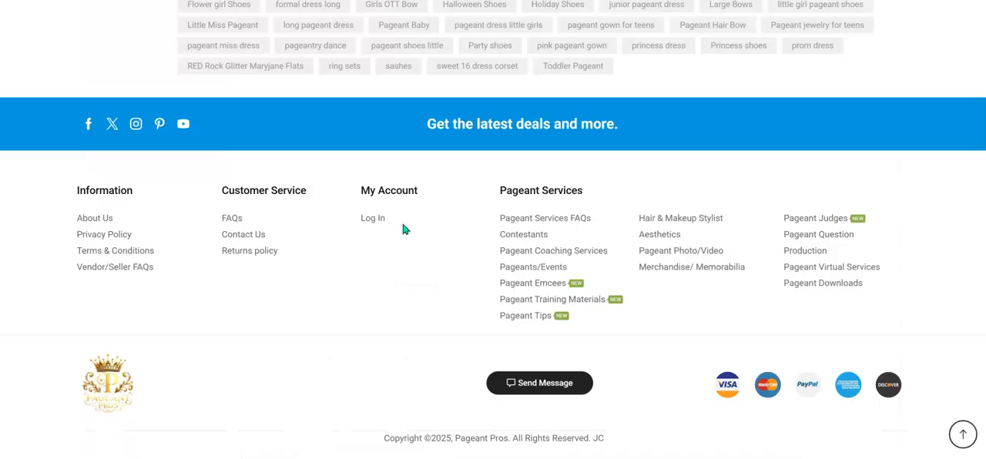
Expand the Color attribute and examine its values along with the product's inventory settings.
scroll(404, 228, "up", 12)
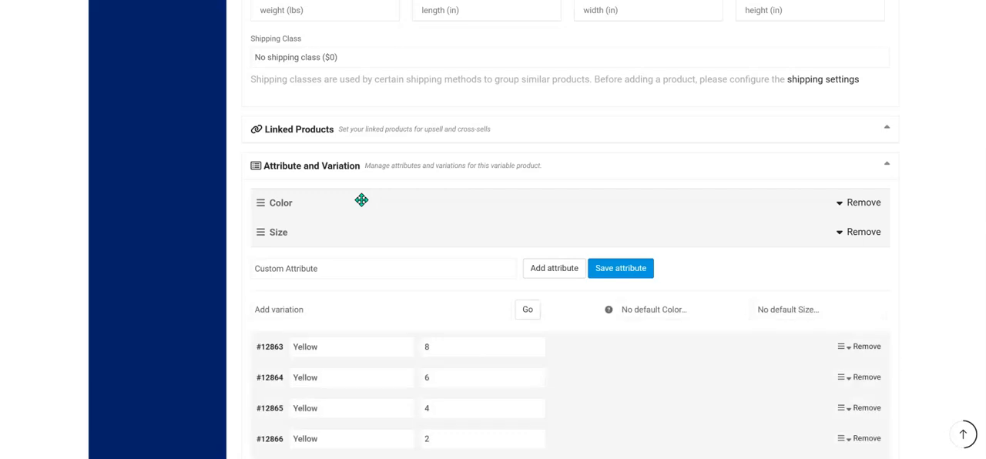
left_click(364, 200)
scroll(407, 274, "down", 3)
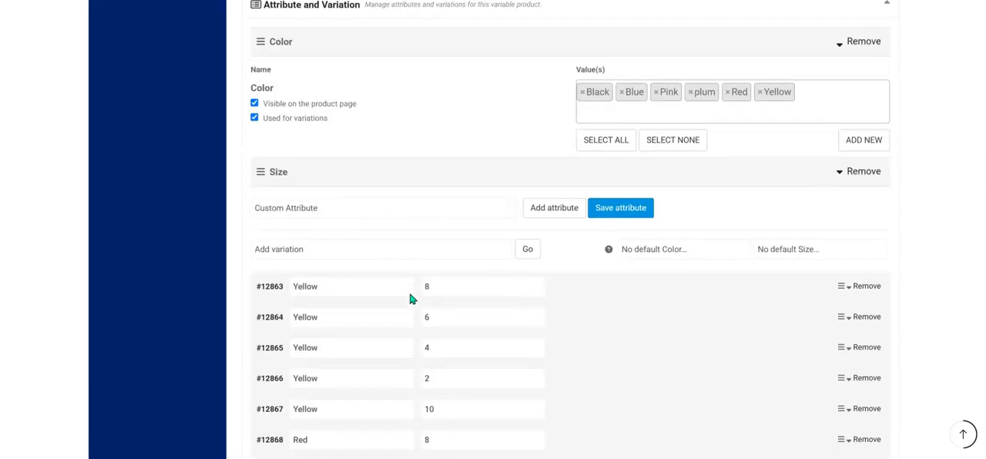
scroll(511, 220, "up", 10)
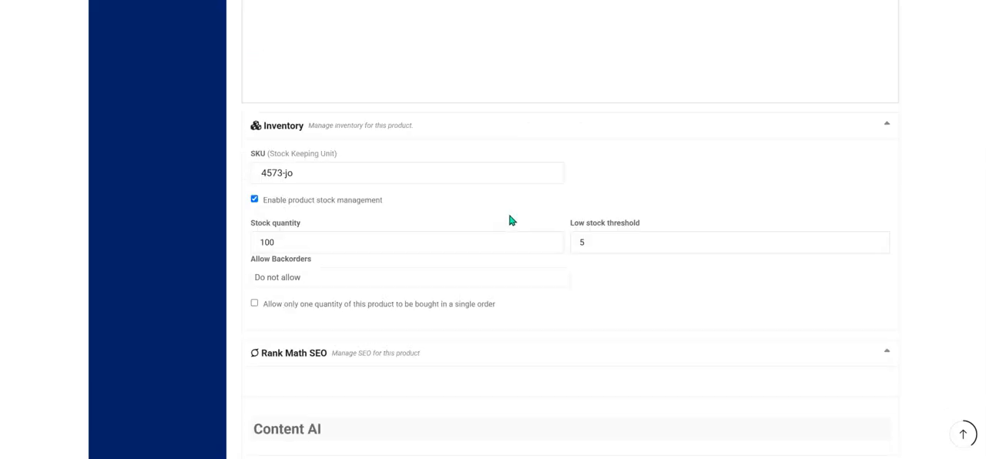
scroll(511, 222, "down", 8)
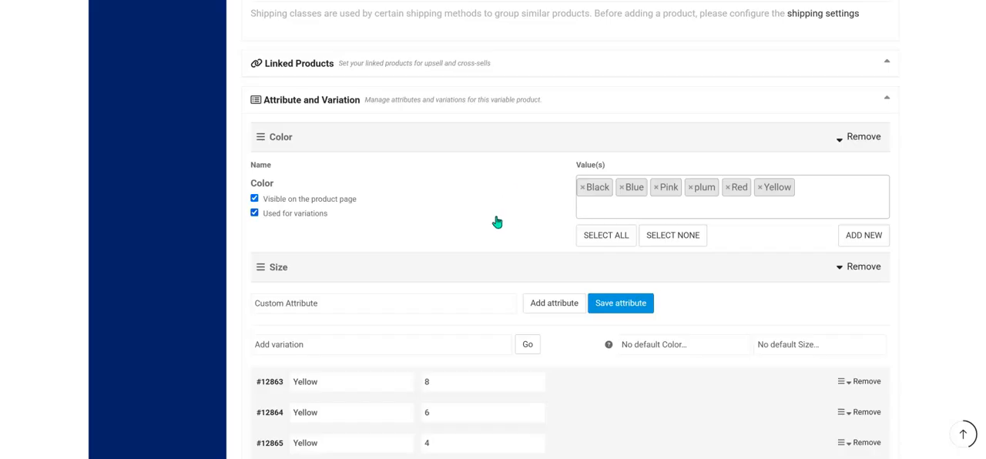
scroll(497, 222, "up", 15)
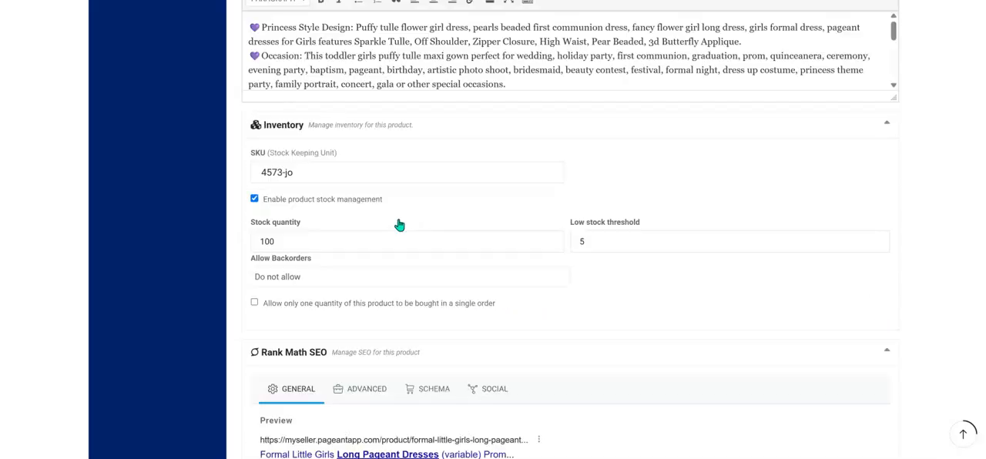
scroll(345, 263, "down", 10)
scroll(346, 264, "down", 10)
Open the Yellow size 8 variation, review its SKU, price and stock settings, and collapse it.
left_click(347, 286)
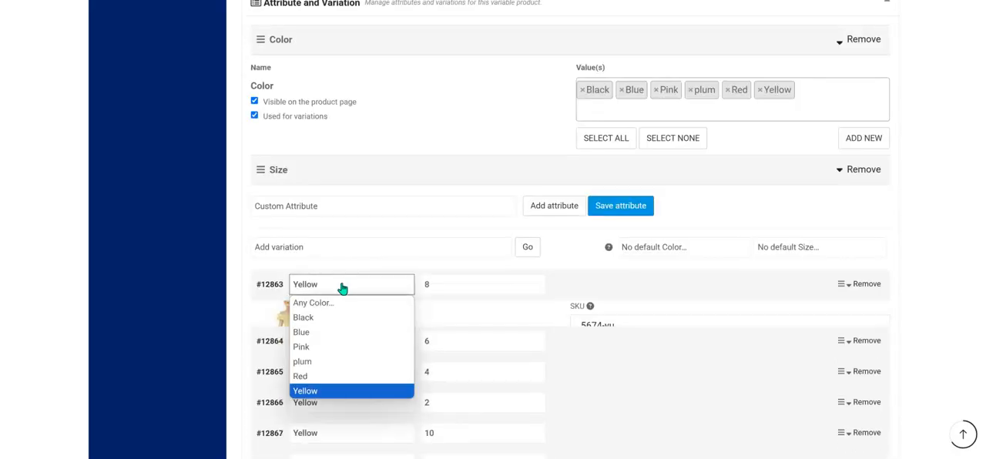
scroll(344, 287, "down", 2)
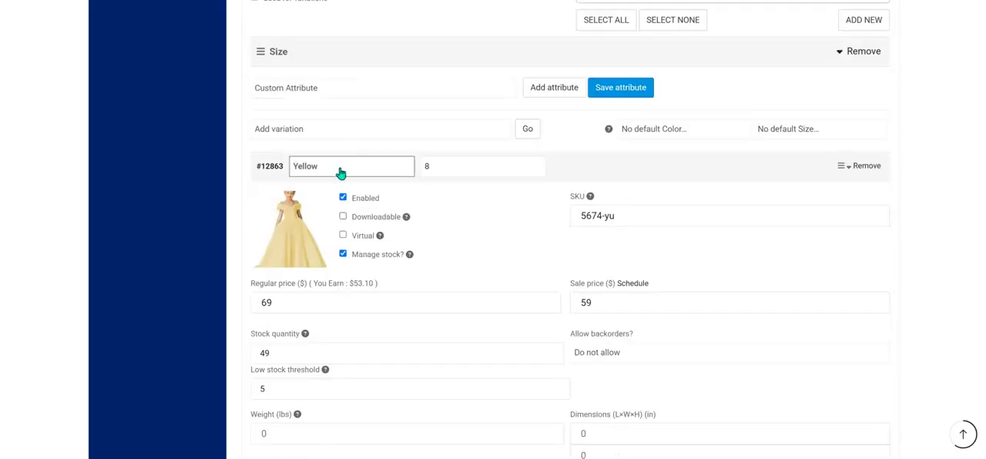
left_click(340, 172)
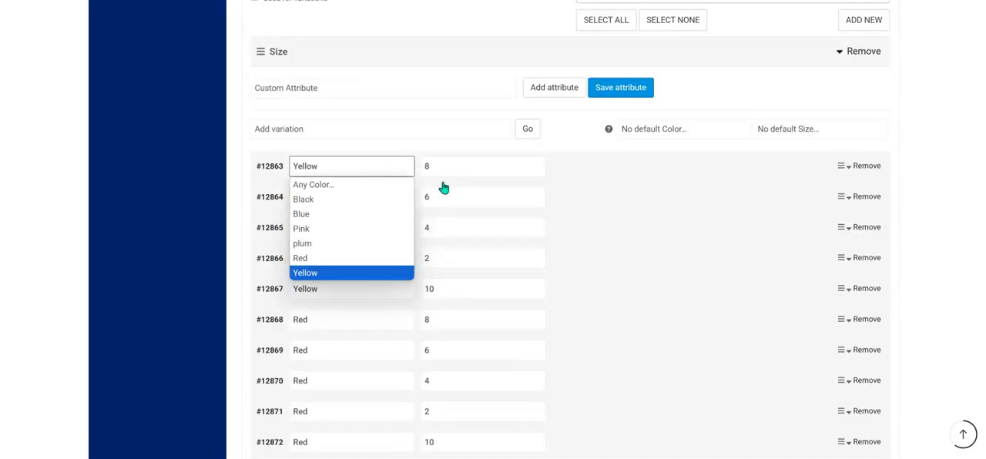
left_click(235, 133)
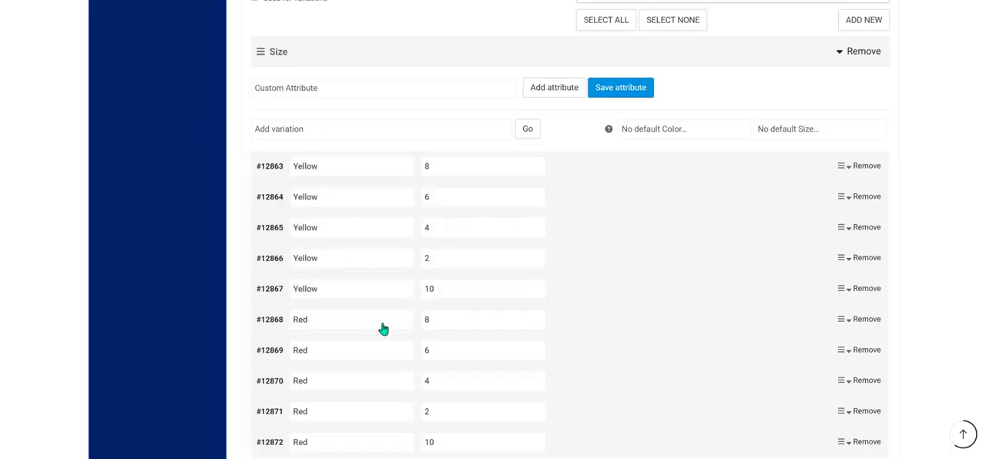
Open the Yellow size 10 variation and review its SKU, prices and stock settings.
left_click(366, 295)
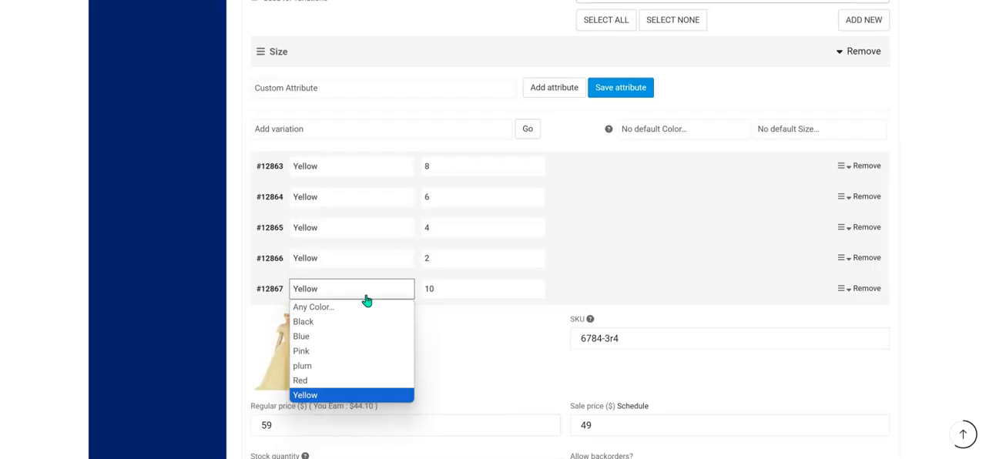
scroll(540, 342, "down", 2)
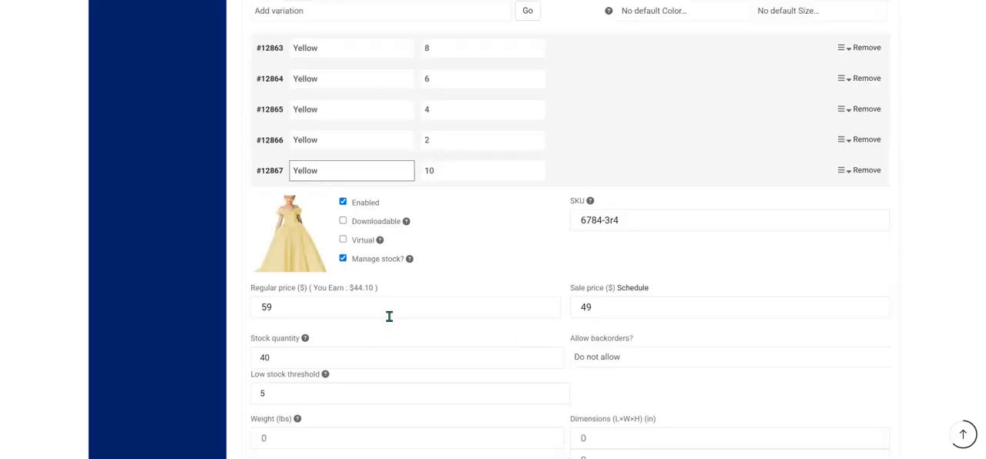
scroll(720, 293, "up", 2)
scroll(720, 294, "down", 15)
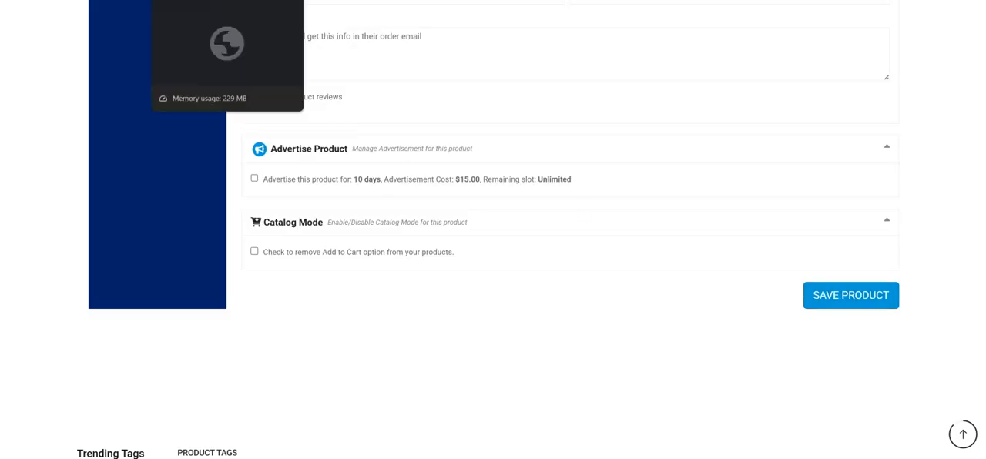
Switch to the dress's storefront product page and view it as a guest.
left_click(231, 0)
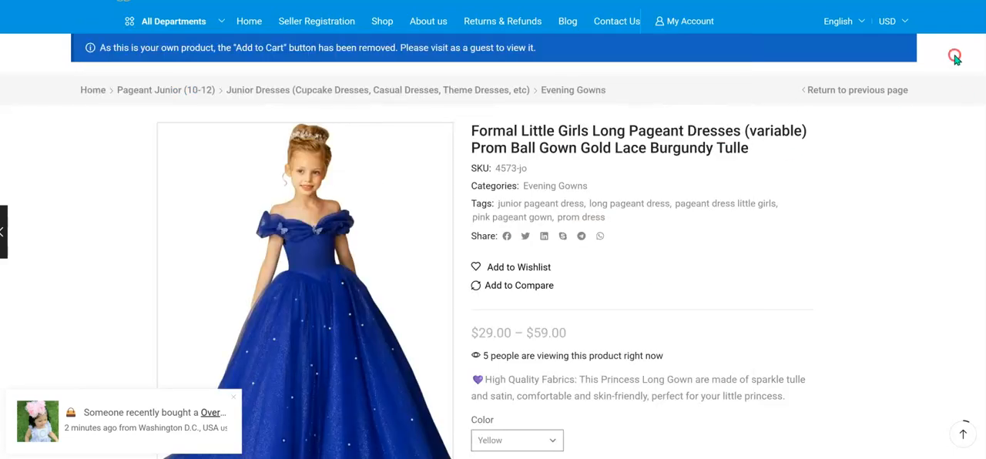
right_click(861, 55)
left_click(801, 111)
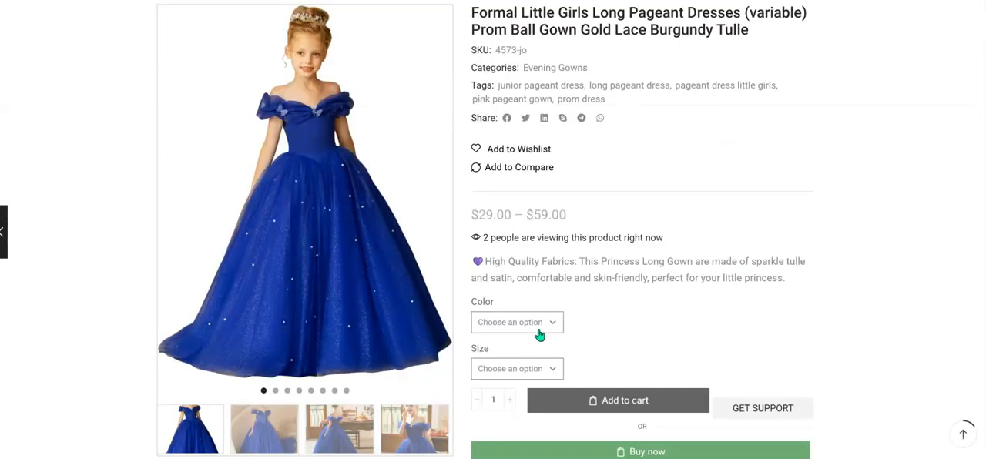
Choose the Yellow color and size 10 for the dress and check the variation's image and details.
left_click(540, 334)
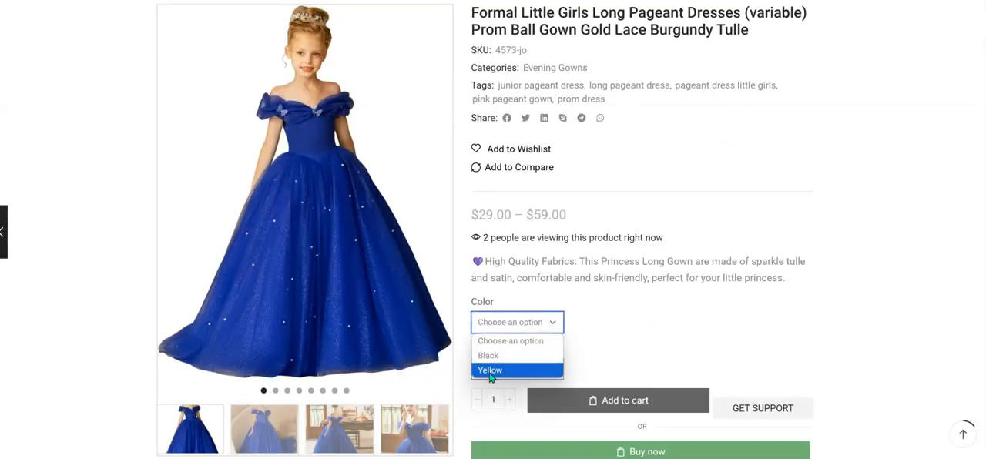
left_click(490, 370)
scroll(809, 193, "down", 2)
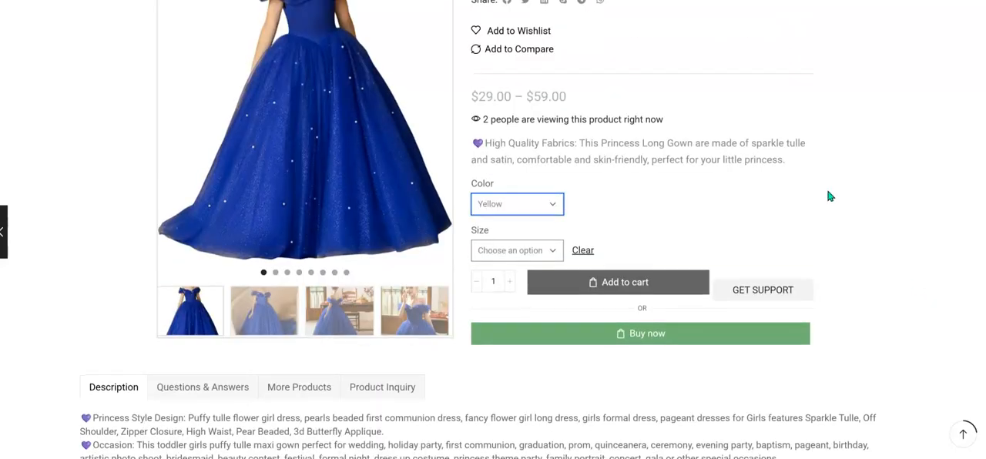
scroll(622, 216, "up", 2)
left_click(531, 370)
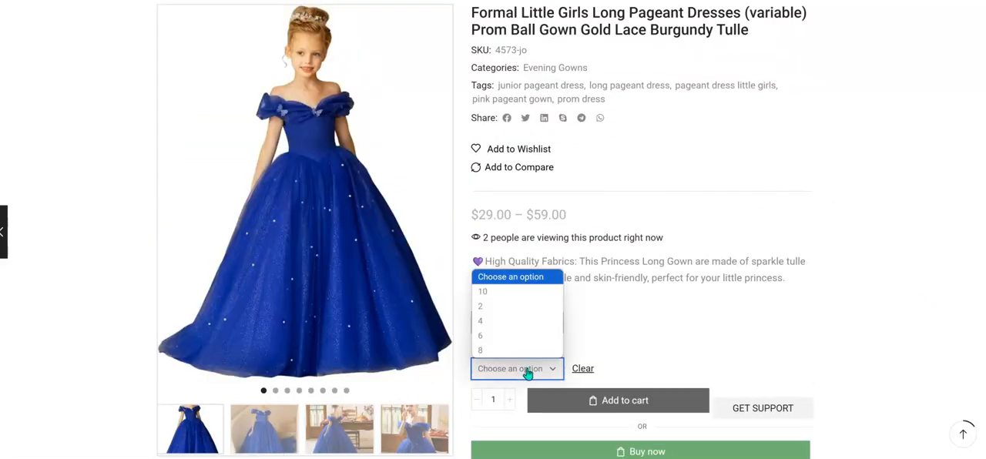
left_click(501, 307)
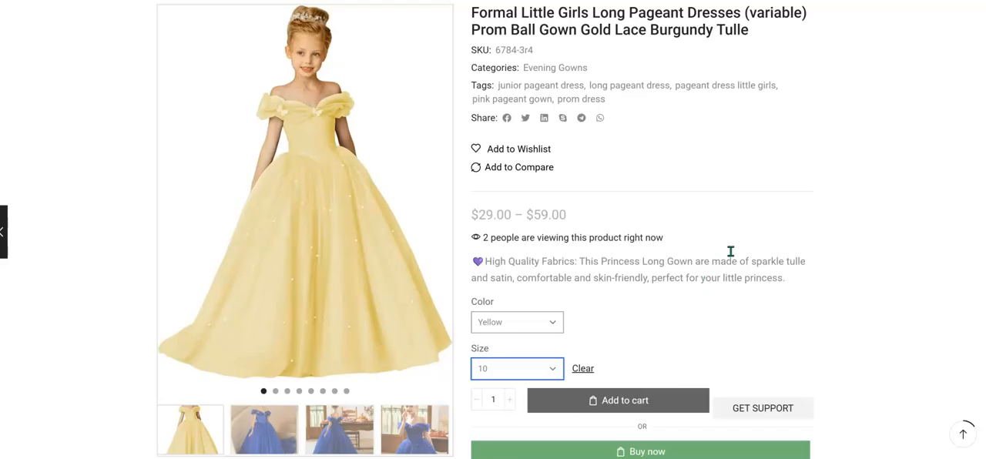
scroll(738, 260, "up", 1)
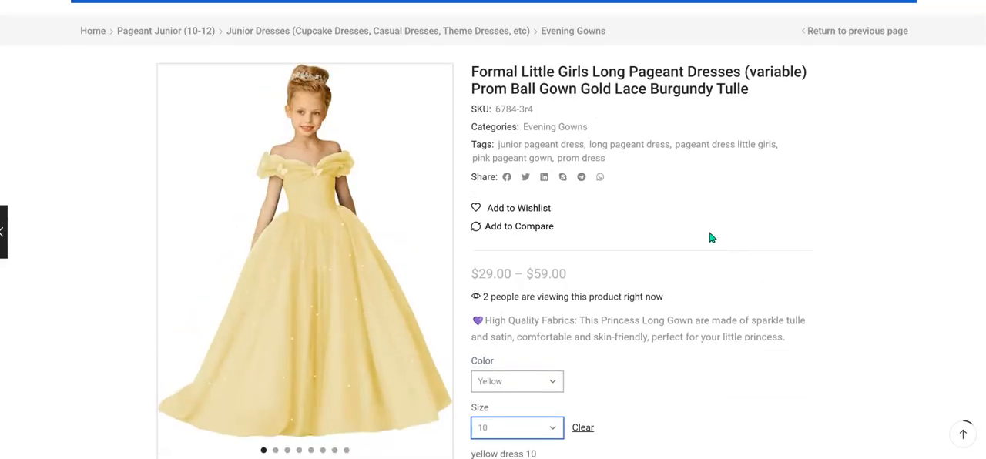
scroll(709, 239, "down", 2)
Switch the Yellow dress through sizes 2, 4 and 6, checking each variation's description, price and stock.
left_click(548, 311)
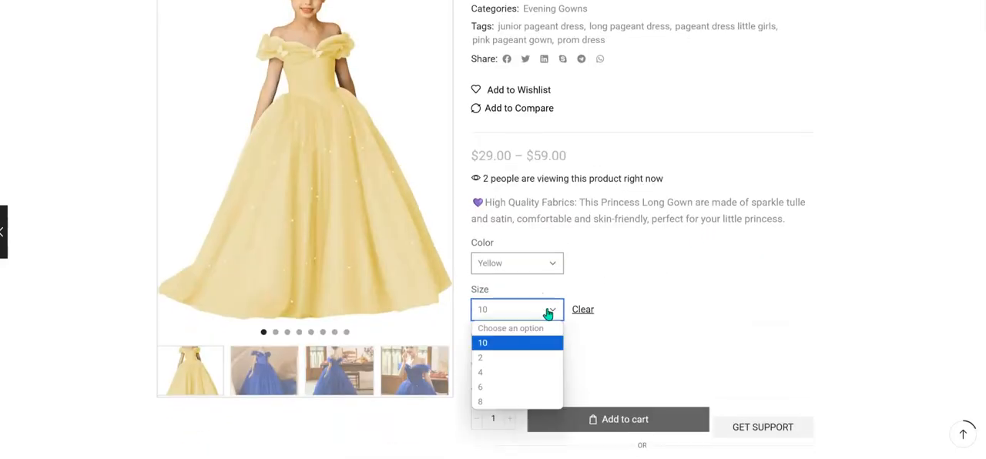
left_click(497, 358)
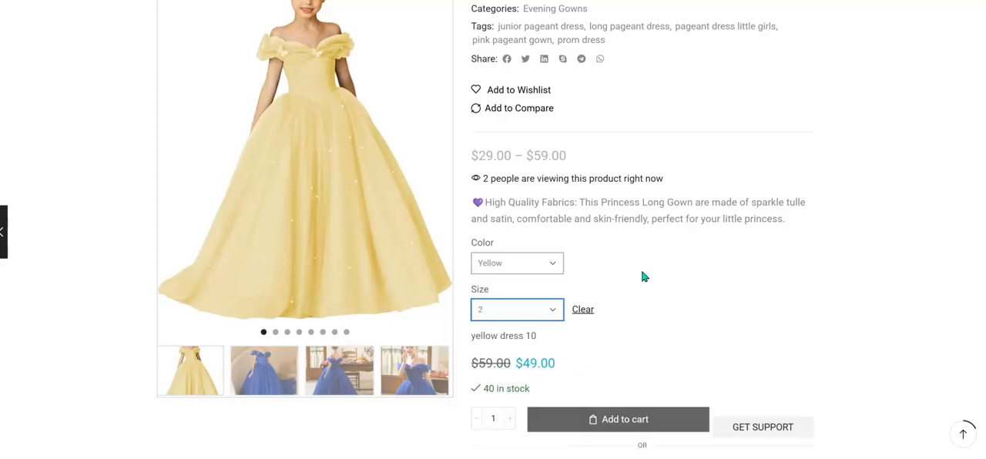
left_click(532, 312)
left_click(797, 354)
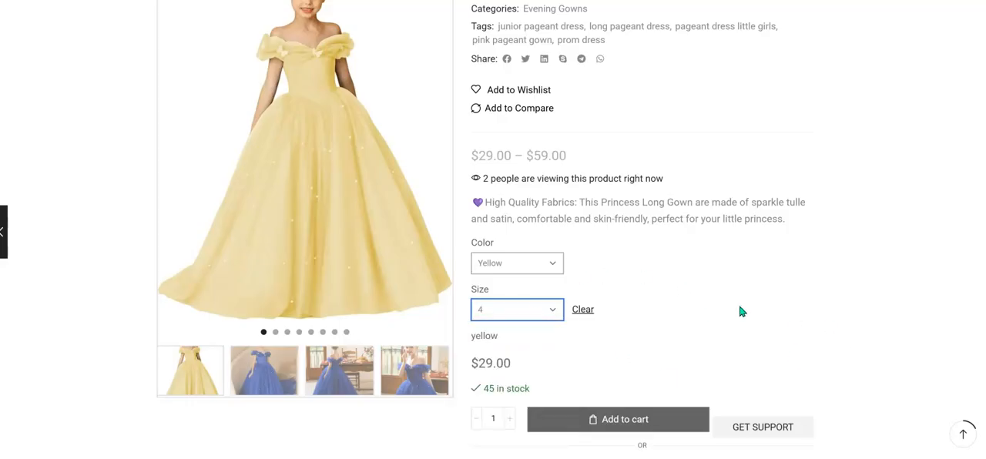
left_click(553, 316)
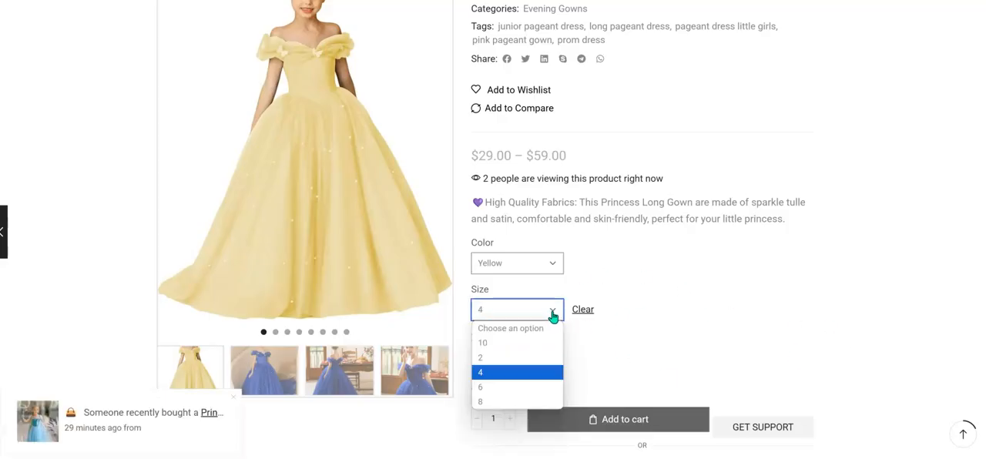
left_click(509, 390)
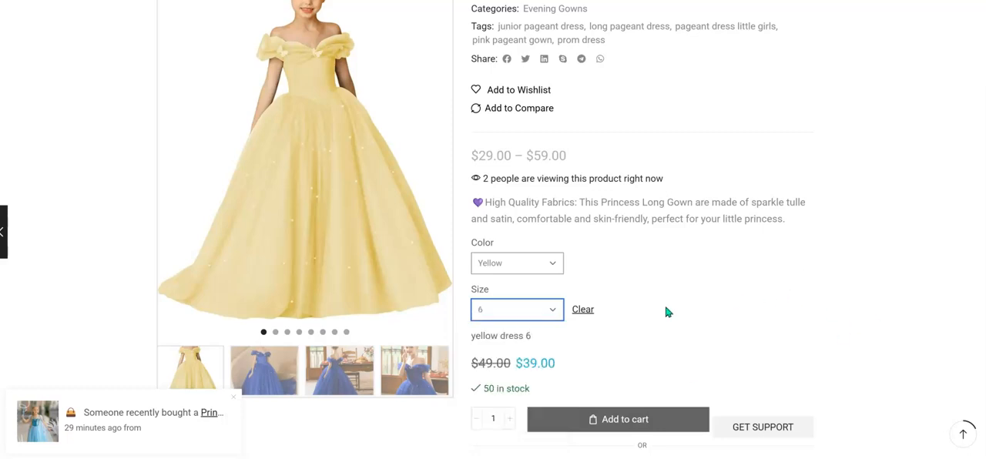
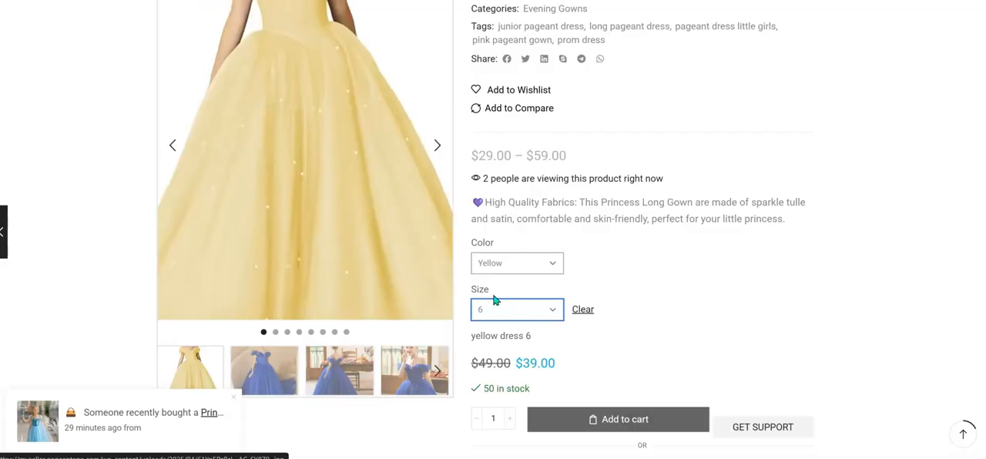
Switch the Yellow dress to sizes 8 and 10, checking each variation's image, description, price and stock.
left_click(515, 309)
left_click(509, 400)
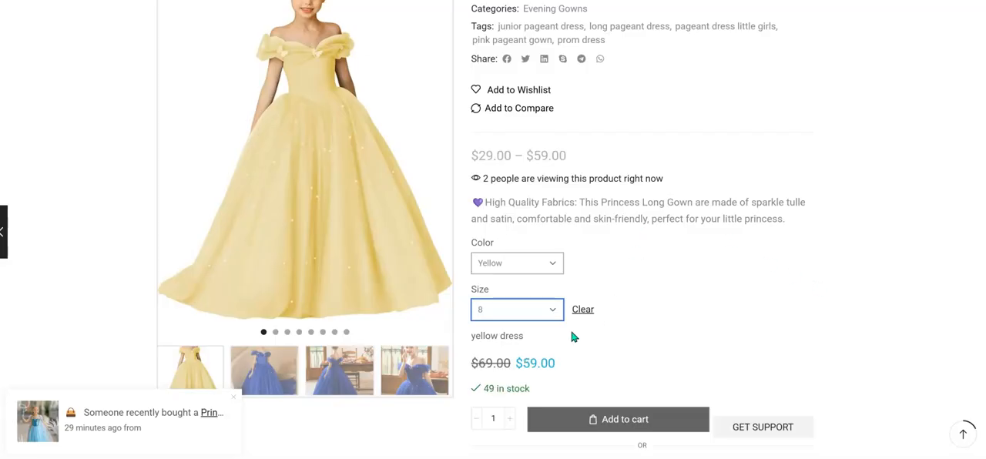
left_click(546, 315)
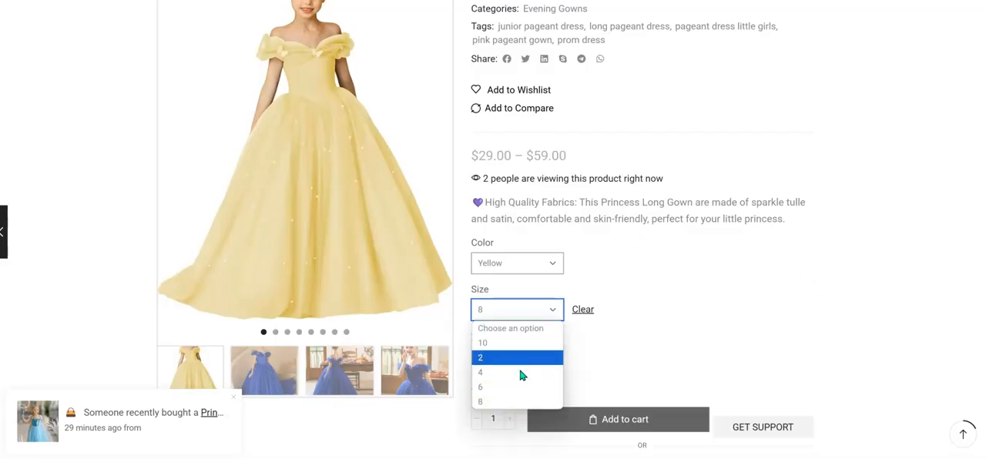
left_click(867, 327)
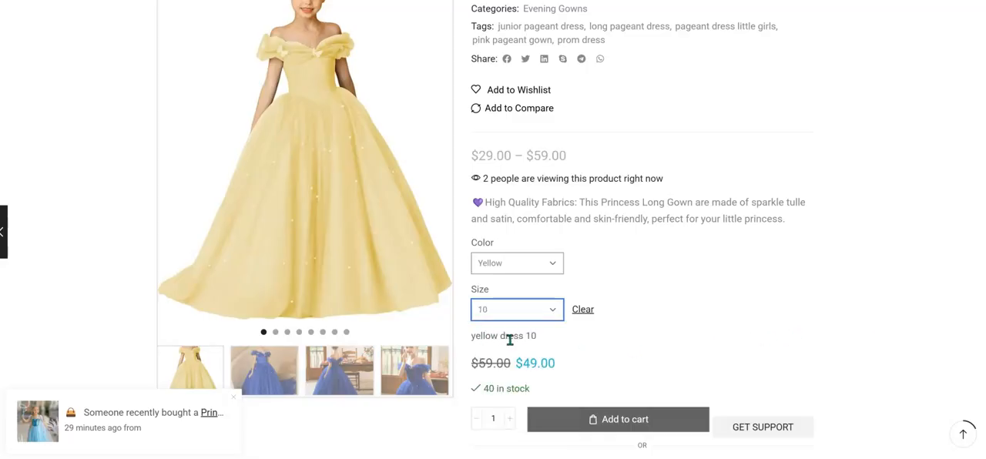
scroll(640, 265, "up", 3)
scroll(647, 265, "down", 4)
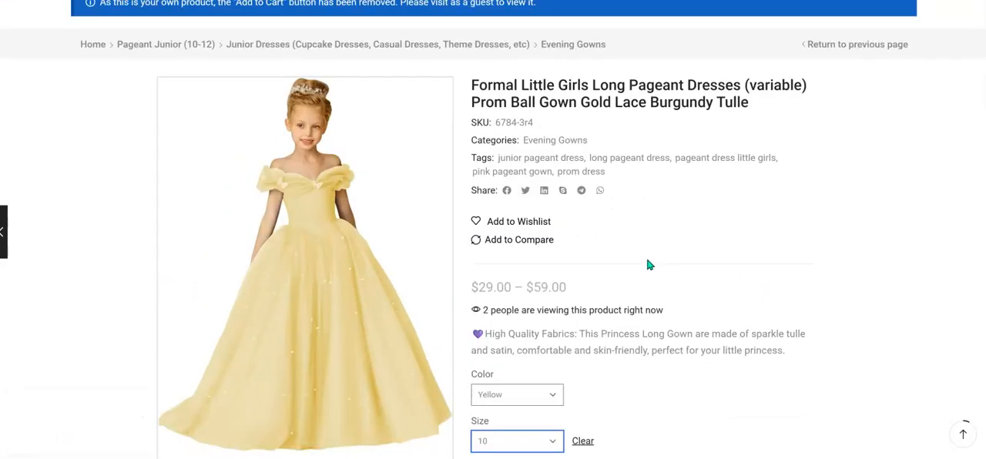
scroll(656, 260, "down", 1)
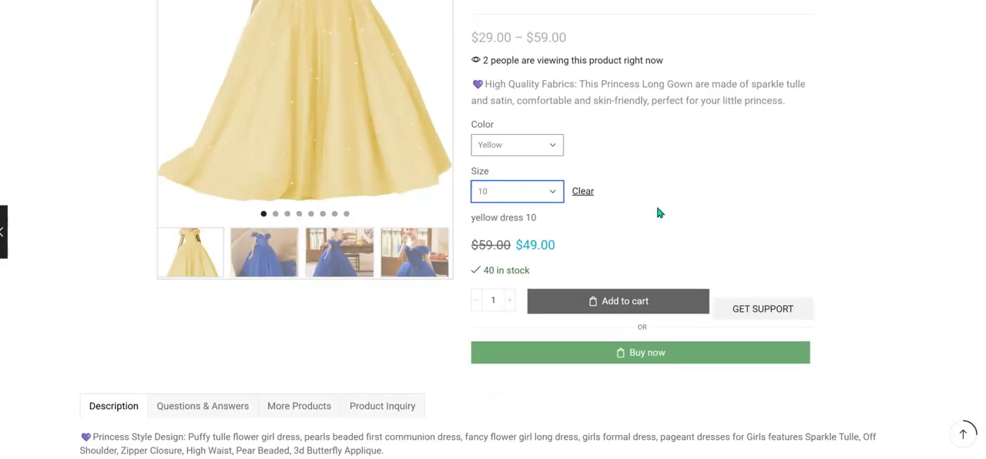
scroll(659, 213, "up", 4)
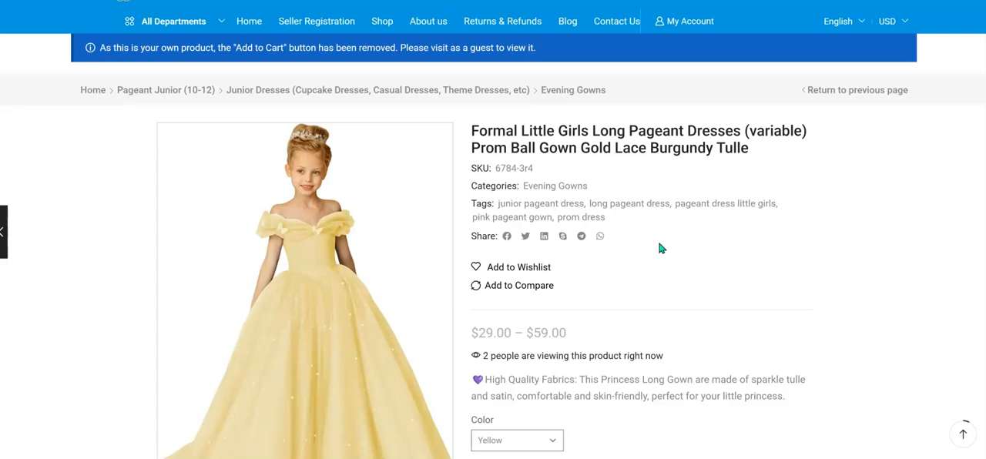
scroll(659, 248, "down", 3)
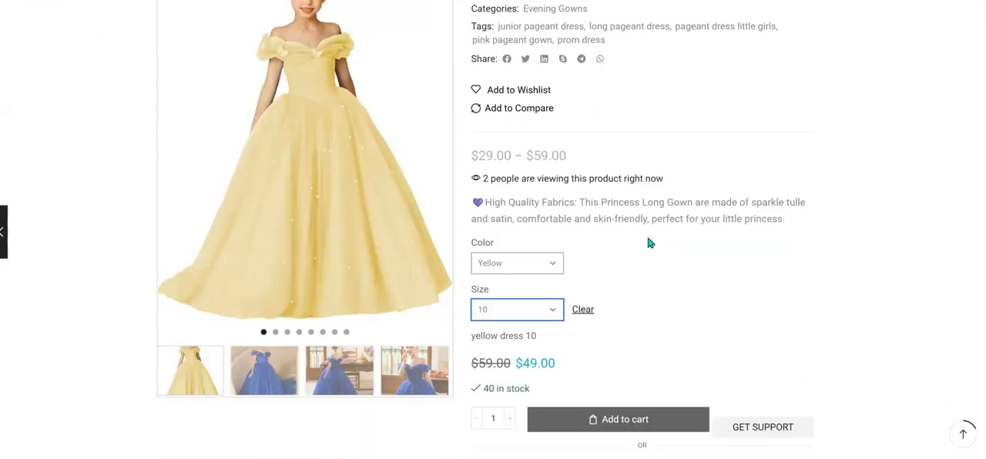
scroll(487, 189, "up", 3)
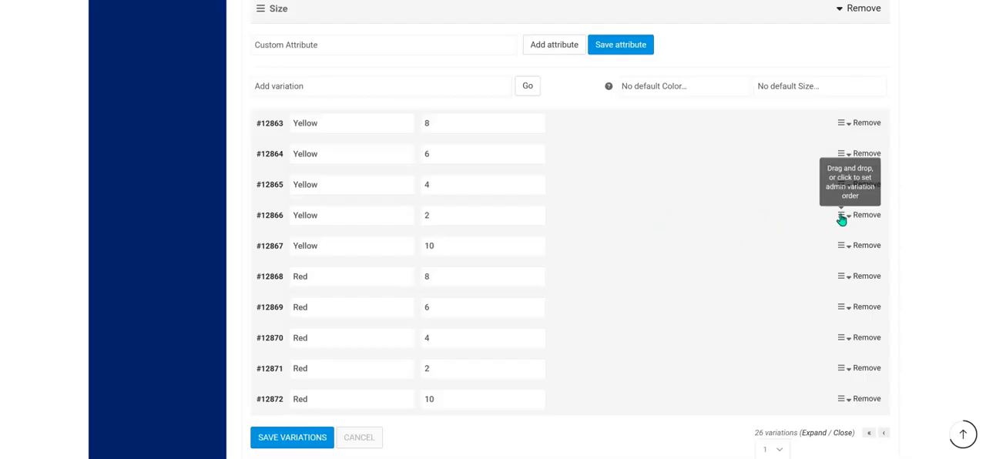
Reorder the Yellow variations in the product editor so their sizes run 2, 4, 6, 8, 10.
left_click_drag(842, 215, 799, 122)
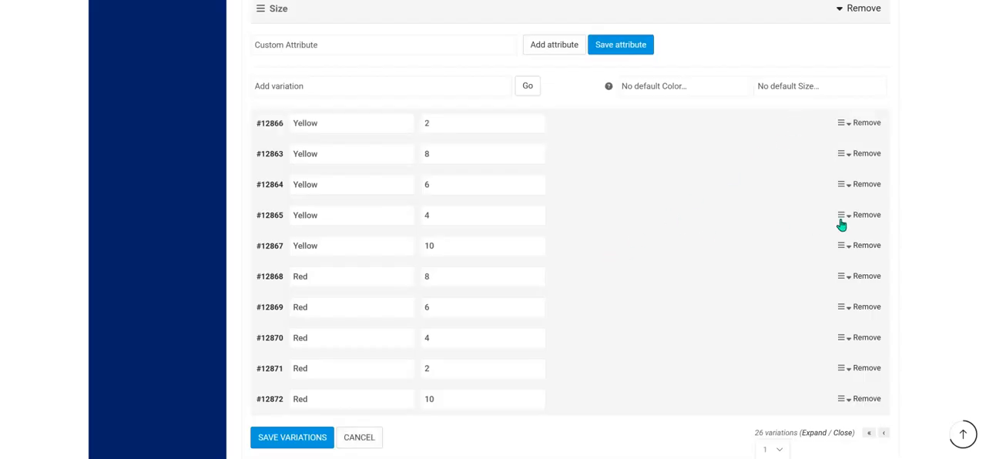
left_click_drag(840, 222, 819, 150)
left_click_drag(842, 185, 833, 143)
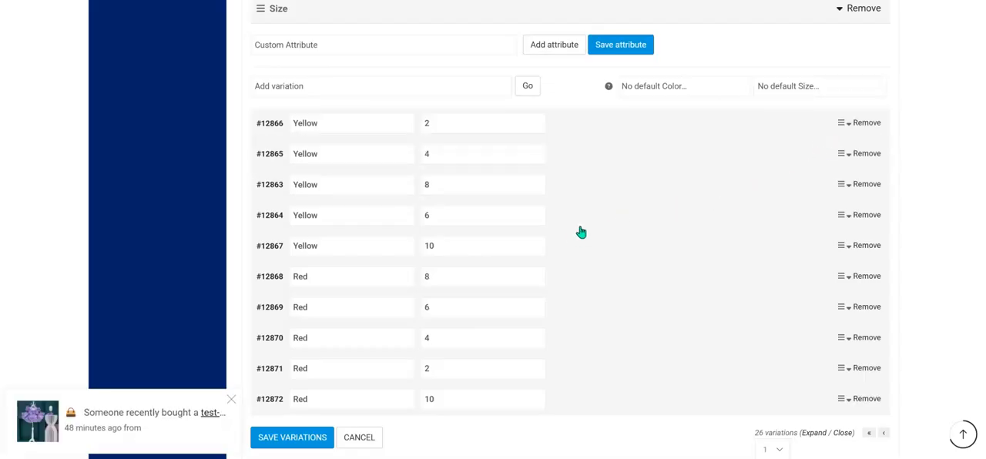
left_click_drag(841, 220, 820, 179)
Reorder the Red variations as sizes 2, 4, 6, 8, 10 below all the Yellow ones and save the variations.
scroll(498, 305, "down", 2)
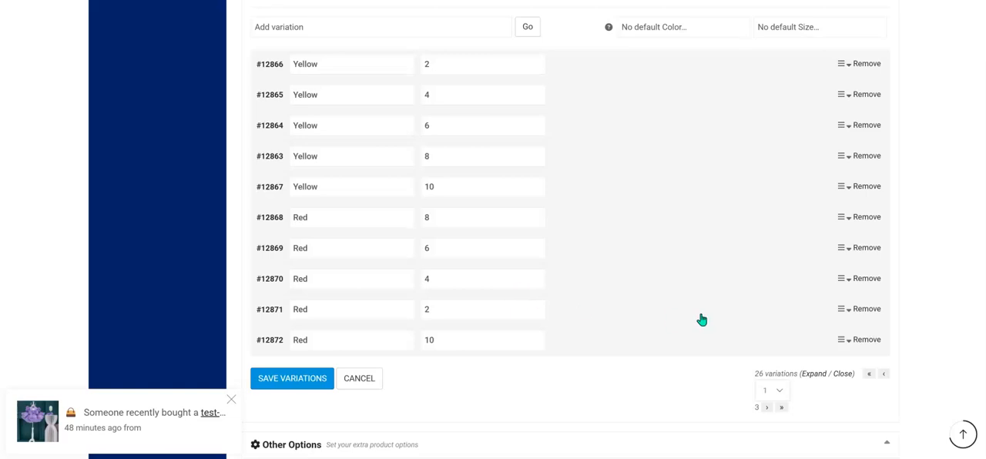
left_click_drag(842, 316, 827, 190)
left_click_drag(842, 303, 828, 209)
left_click_drag(841, 310, 830, 242)
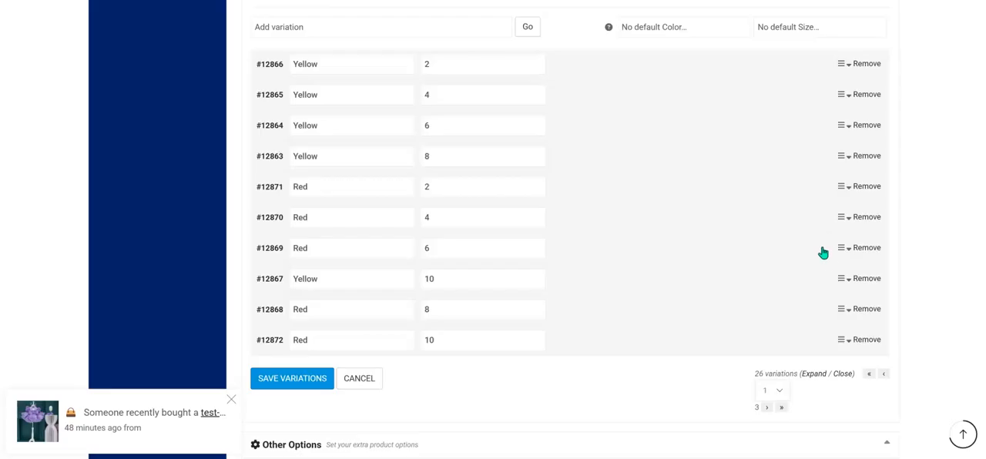
left_click_drag(842, 310, 837, 272)
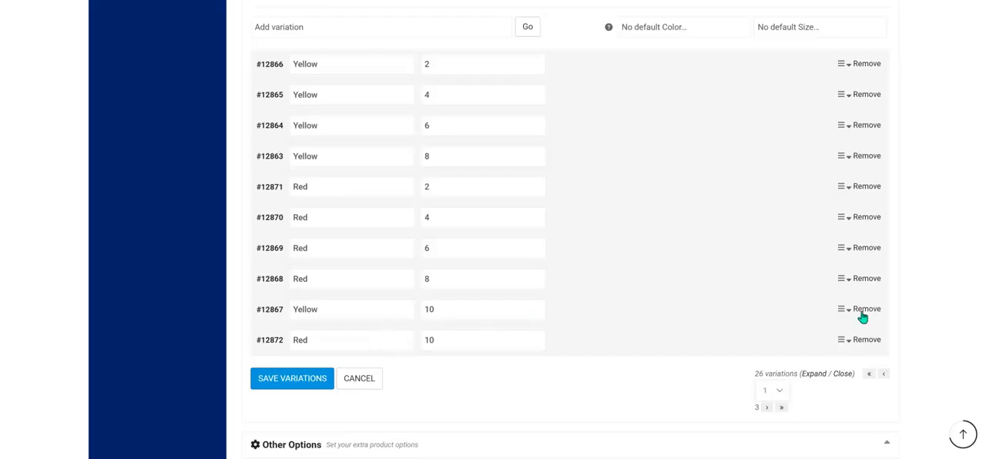
left_click_drag(842, 312, 850, 192)
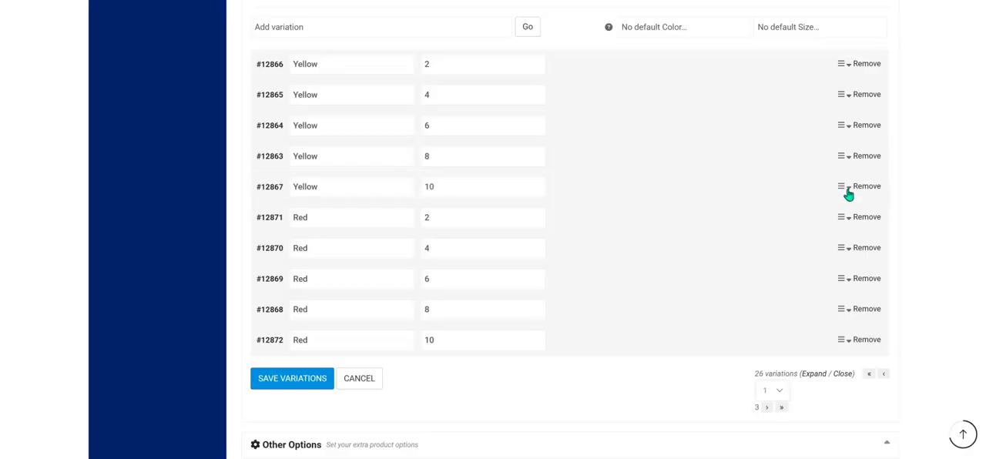
left_click(276, 387)
Open the Red size 2 variation and select red.jpg from the media library for its image.
left_click(336, 224)
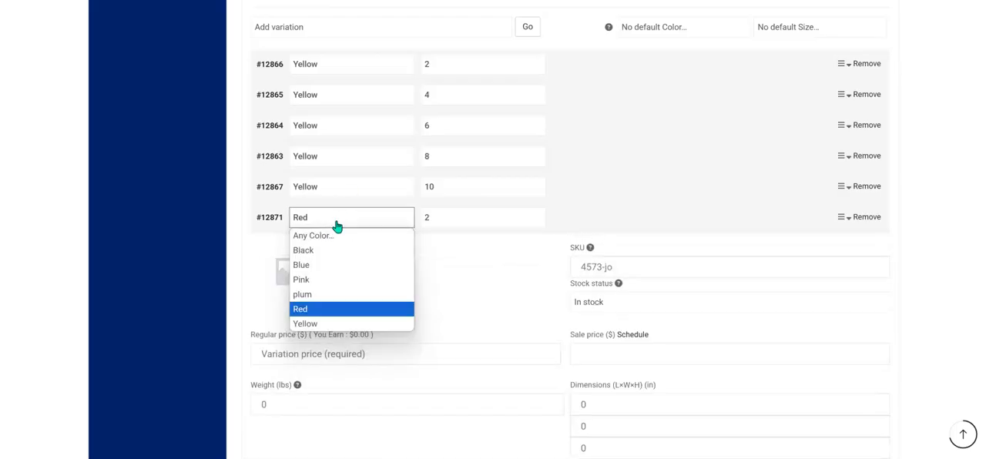
left_click(275, 284)
left_click(275, 283)
left_click(46, 60)
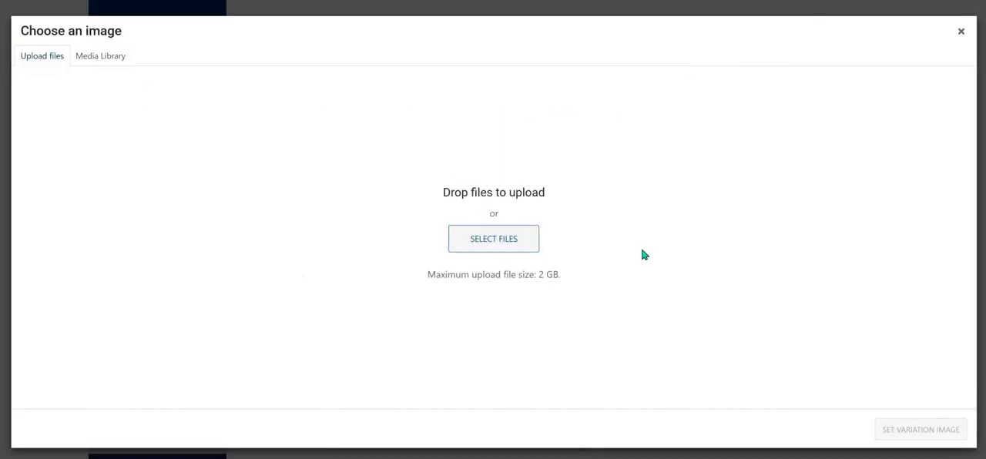
double_click(404, 45)
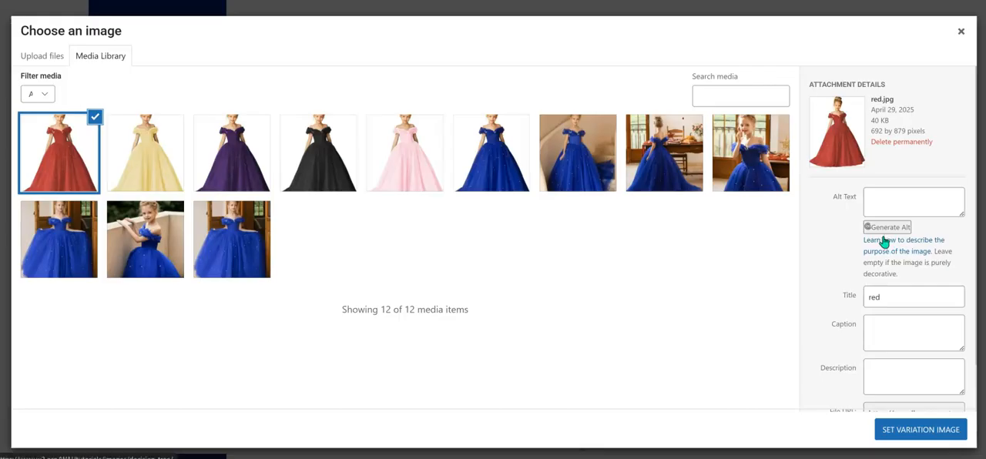
Generate the alt text "a girl in a red dress", reuse it as title, caption and description, and set red.jpg as the variation image.
left_click(887, 227)
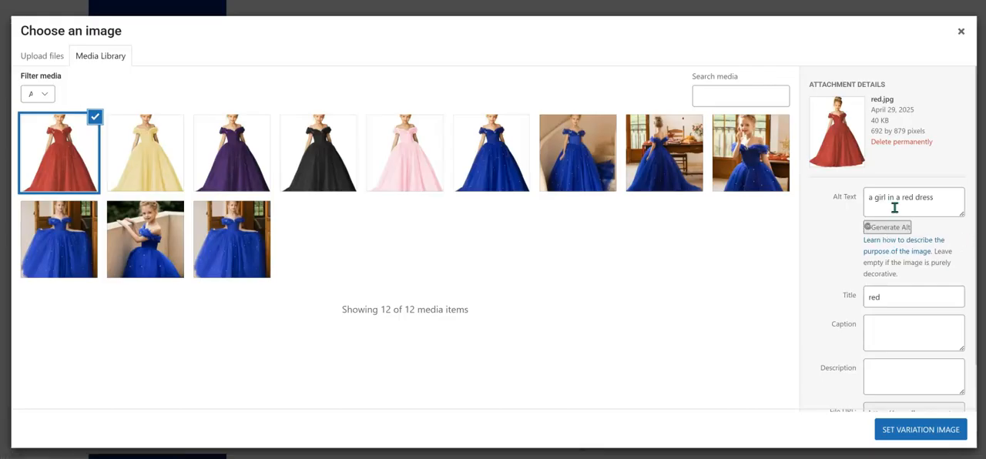
left_click(946, 202)
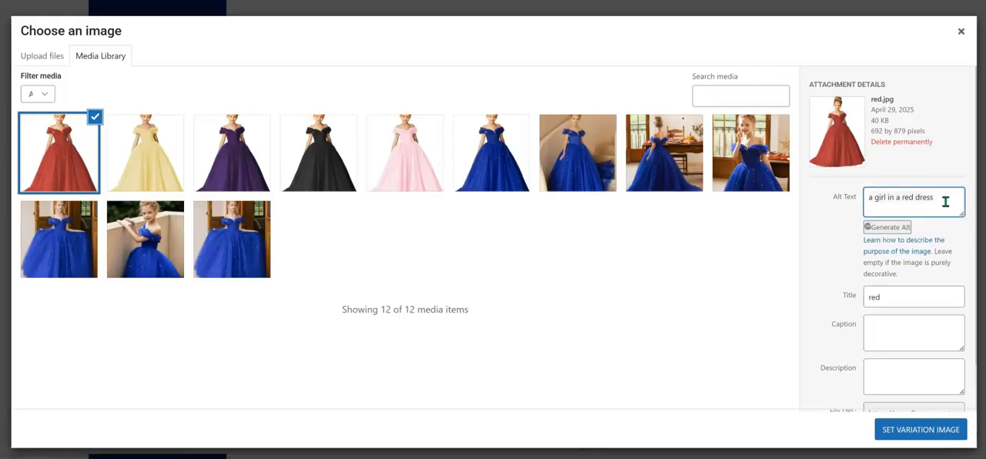
left_click(922, 299)
key("ctrl+a")
type("a girl in a red dress")
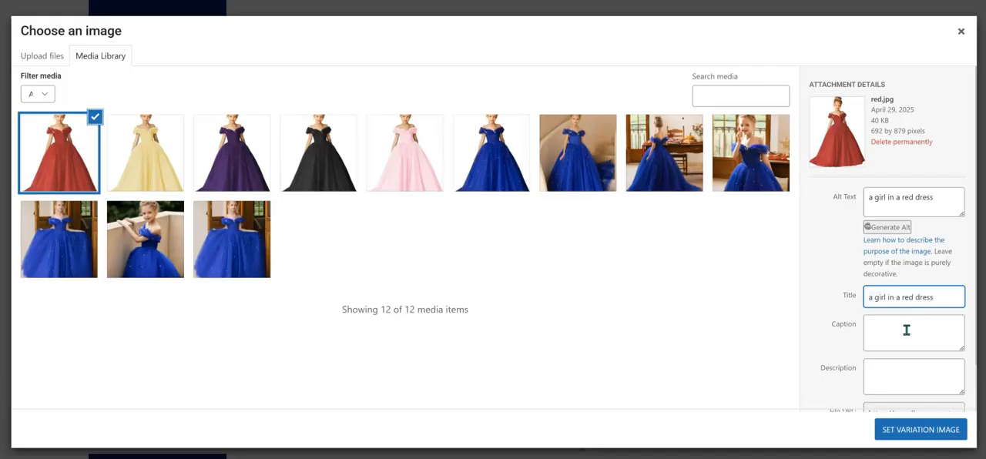
left_click(909, 331)
type("a girl in a red dress")
left_click(926, 374)
type("a girl in a red dress")
scroll(925, 389, "down", 1)
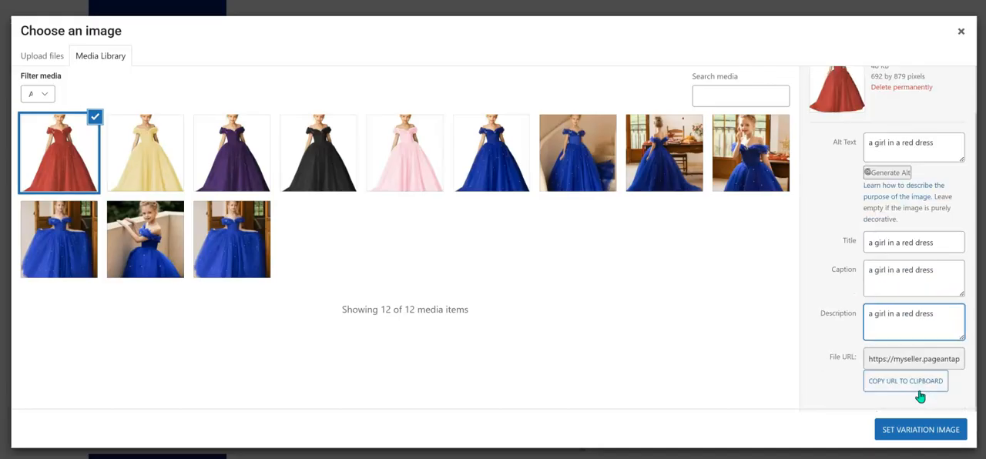
left_click(939, 434)
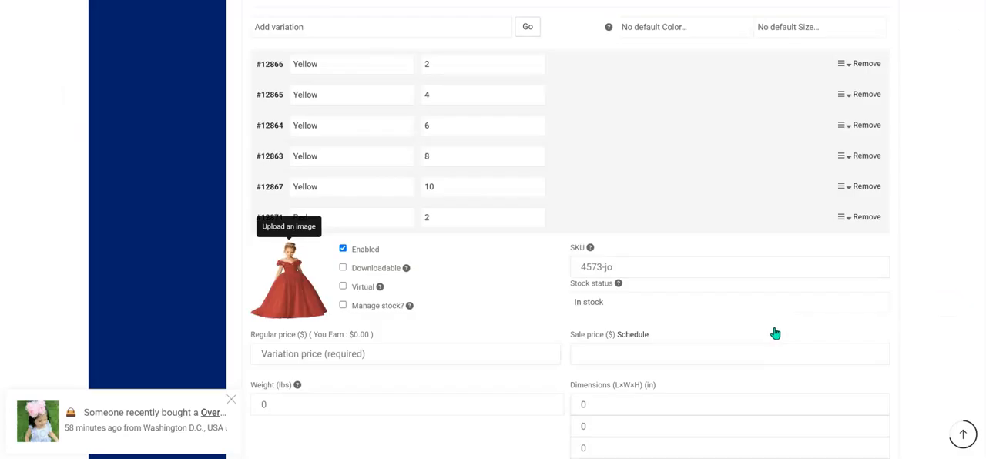
Enable stock management for Red size 2 and enter SKU 57654-oi, regular price $59 and sale price $49.
left_click(343, 305)
left_click(649, 270)
type("57654-oi")
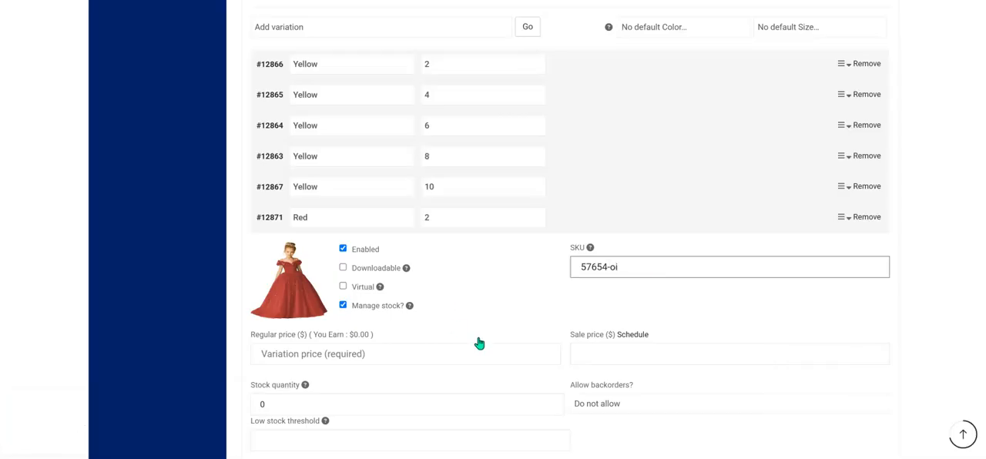
left_click(448, 353)
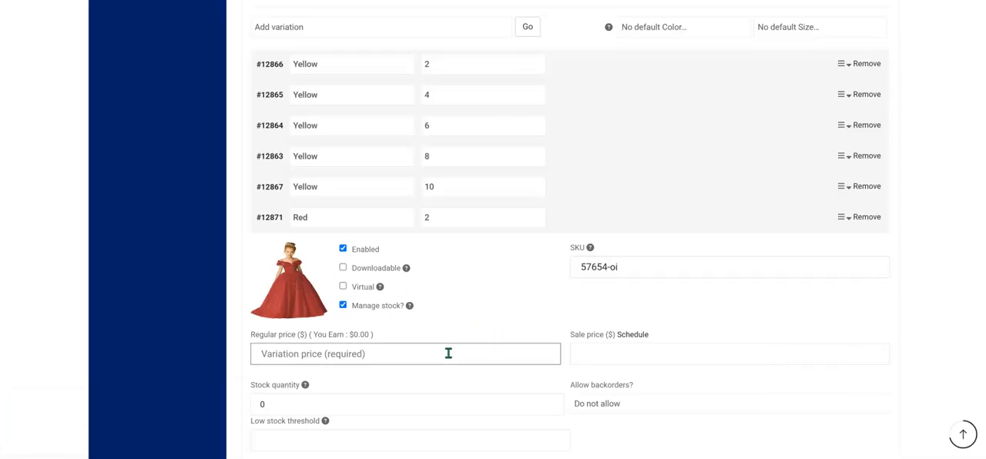
type("5")
left_click(656, 361)
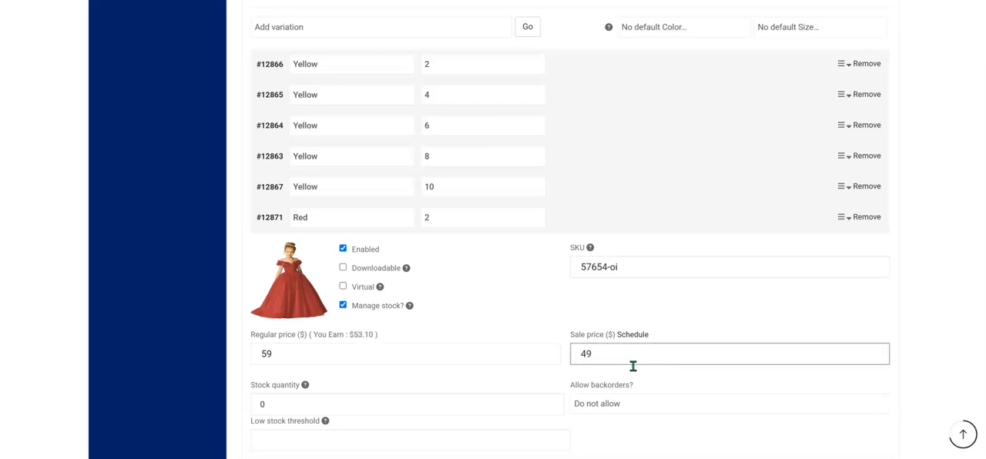
Set the Red size 2 variation's stock quantity to 50 and its low stock threshold to 5.
scroll(405, 378, "down", 2)
left_click(349, 346)
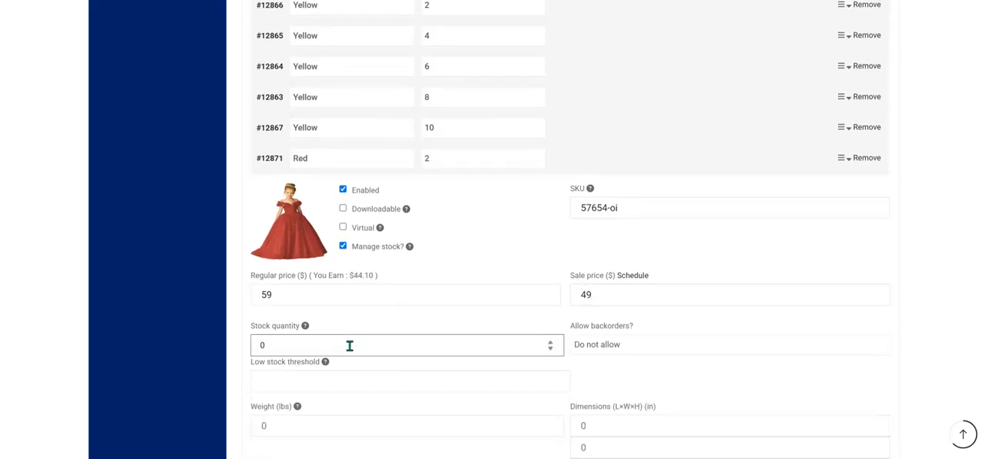
left_click(382, 381)
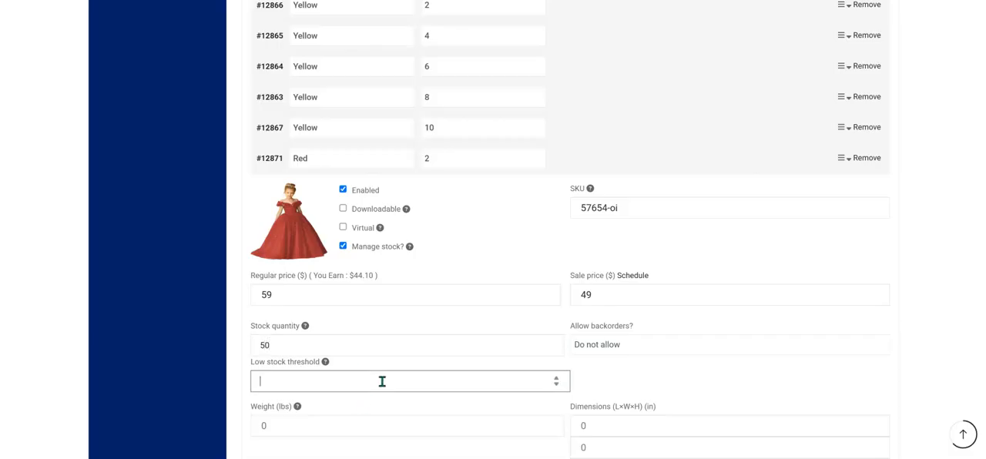
scroll(588, 328, "down", 4)
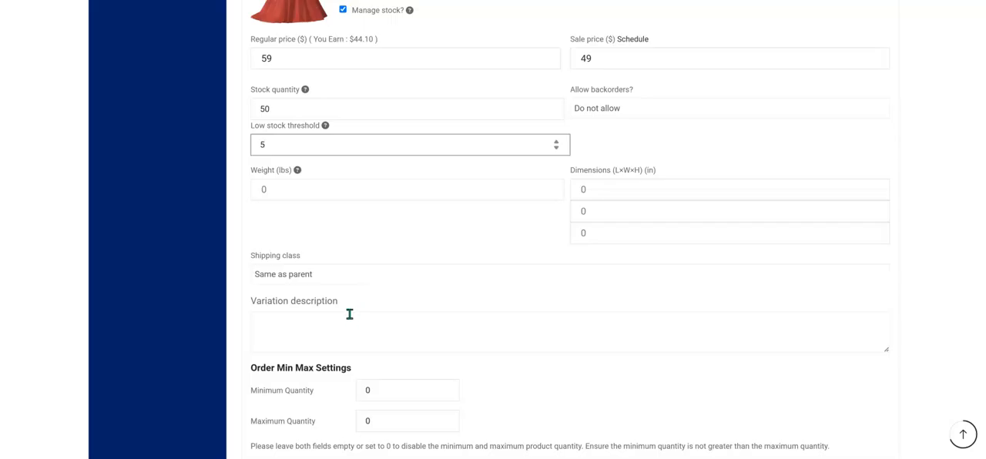
Enter the variation description "red dress size 2" and save the variations.
left_click(340, 323)
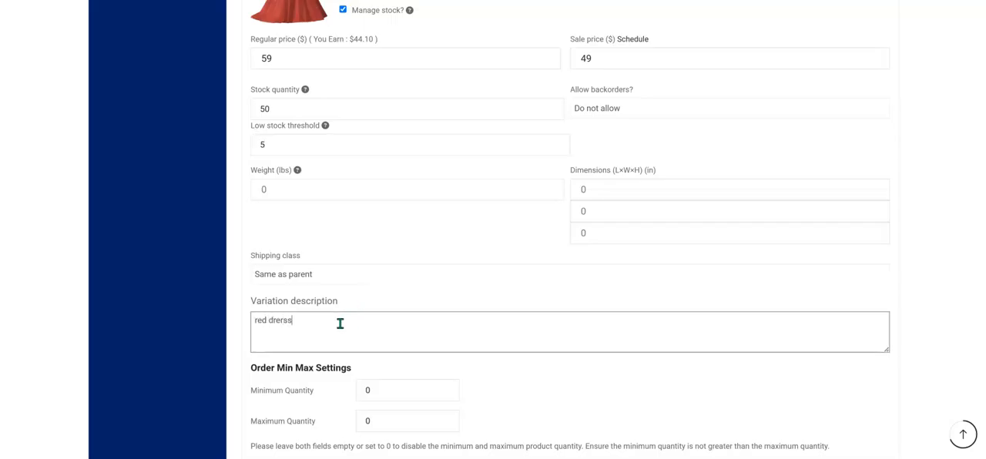
type("red dre")
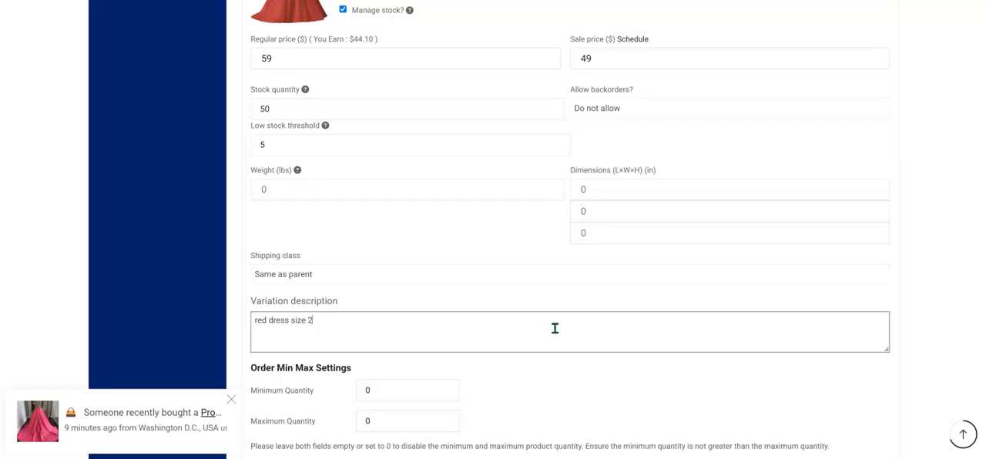
scroll(555, 329, "down", 3)
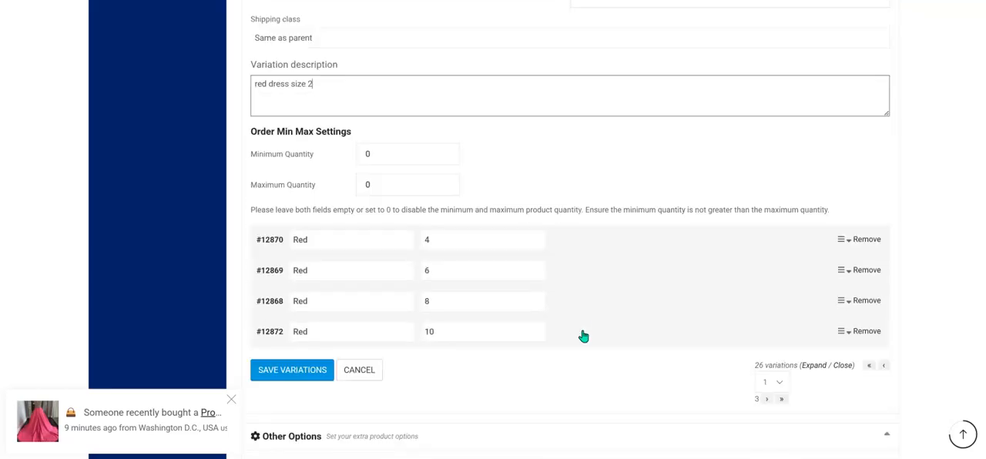
left_click(293, 371)
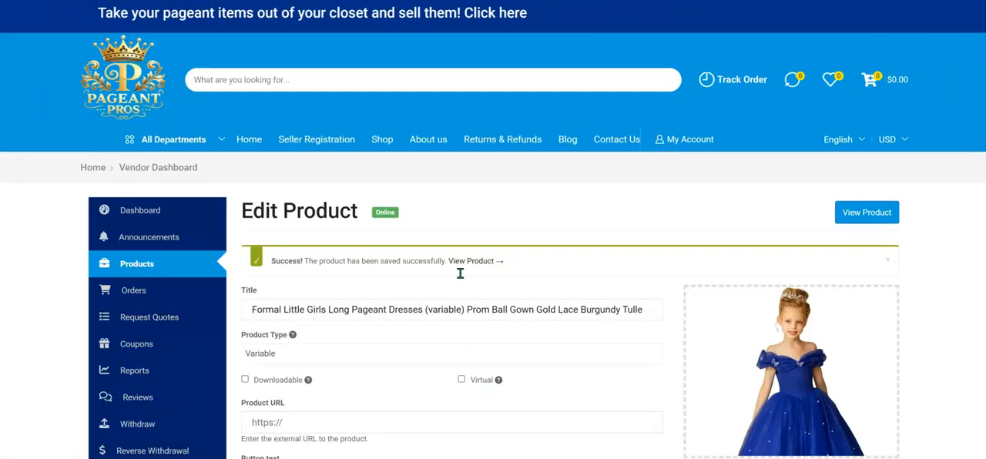
scroll(460, 272, "down", 15)
scroll(467, 273, "down", 15)
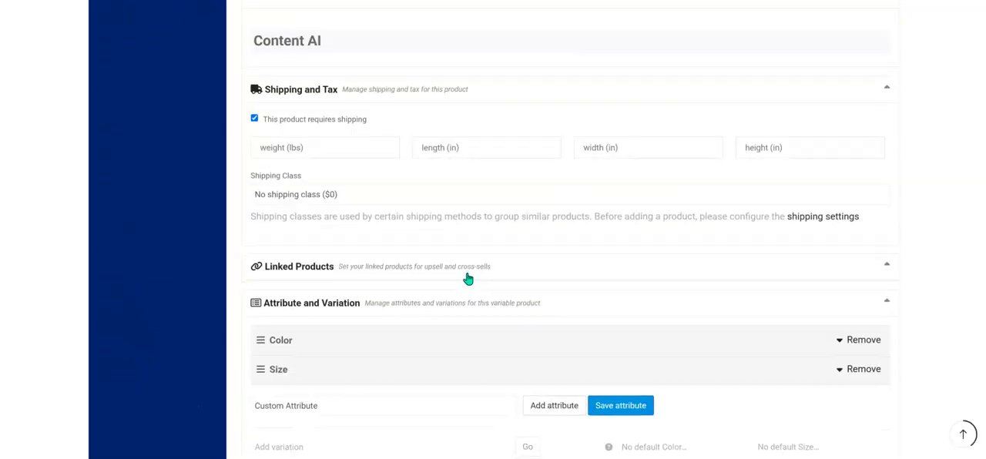
scroll(408, 239, "up", 10)
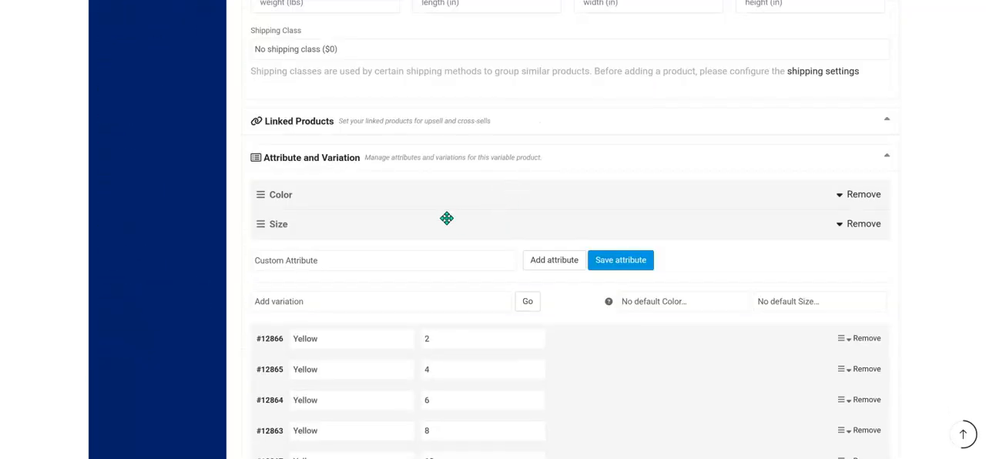
scroll(412, 231, "up", 6)
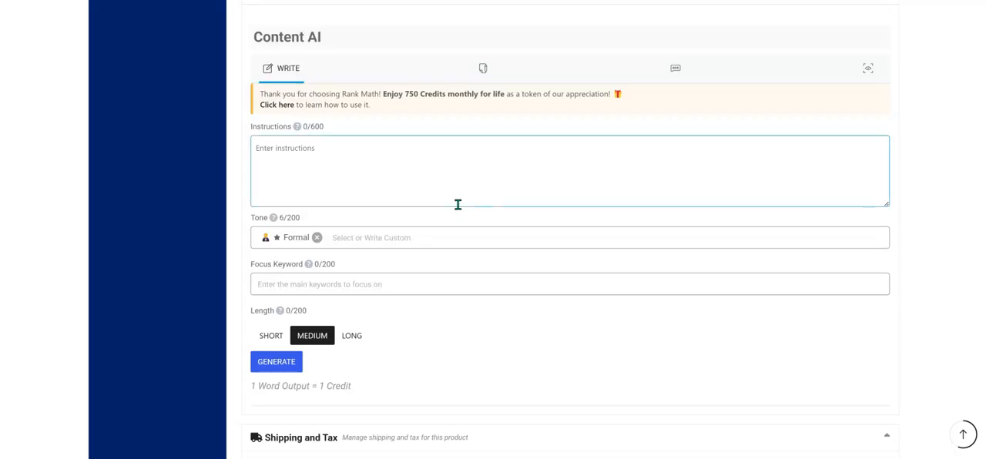
Expand the Red size 4 variation and set the red dress photo from the media library as its image.
scroll(449, 189, "up", 10)
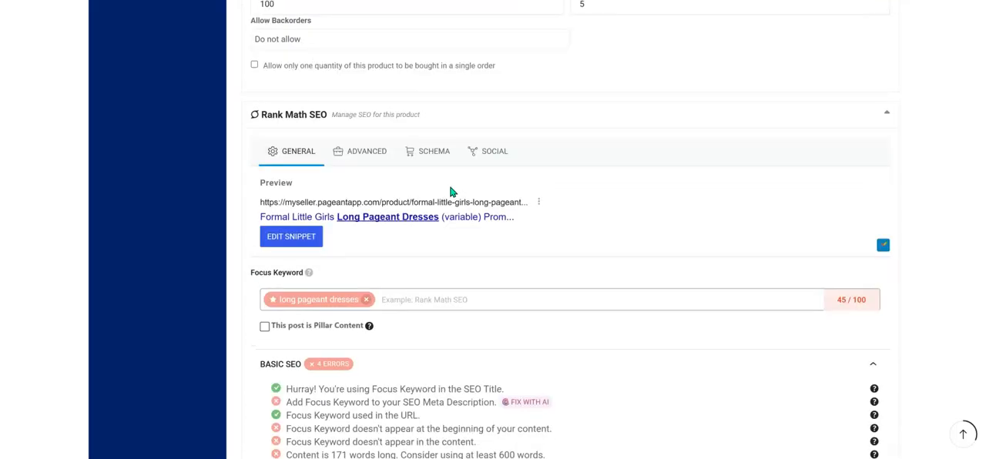
scroll(451, 192, "down", 10)
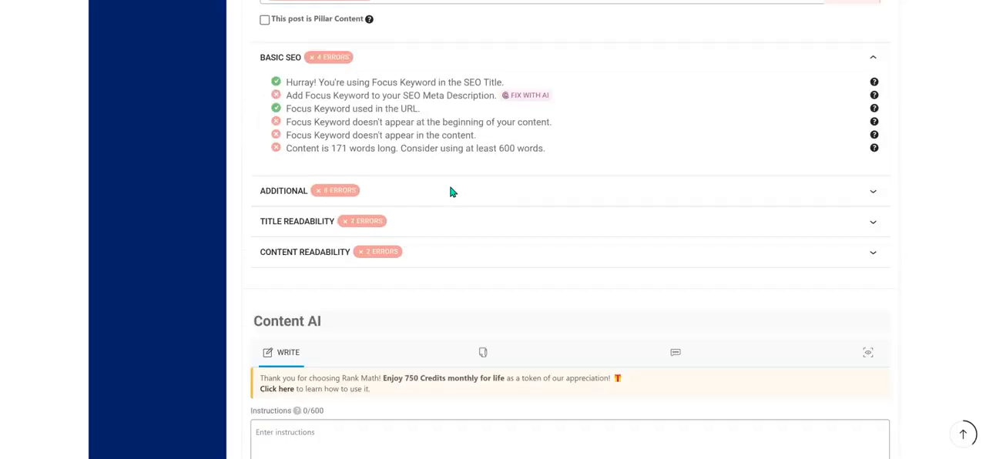
scroll(451, 191, "down", 8)
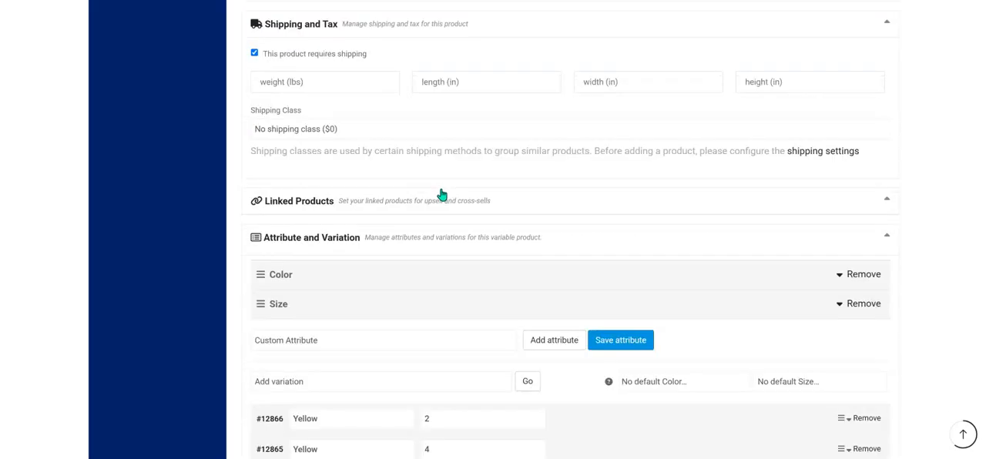
scroll(413, 257, "down", 4)
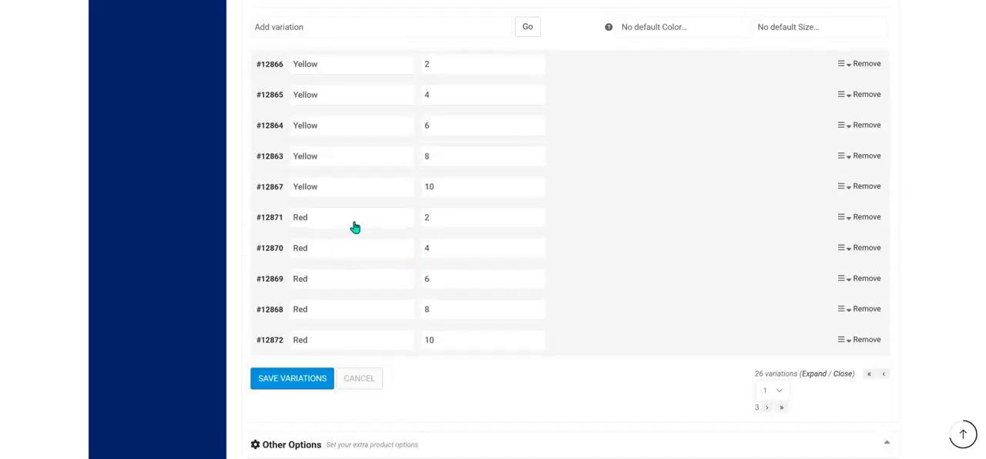
left_click(360, 249)
left_click(286, 302)
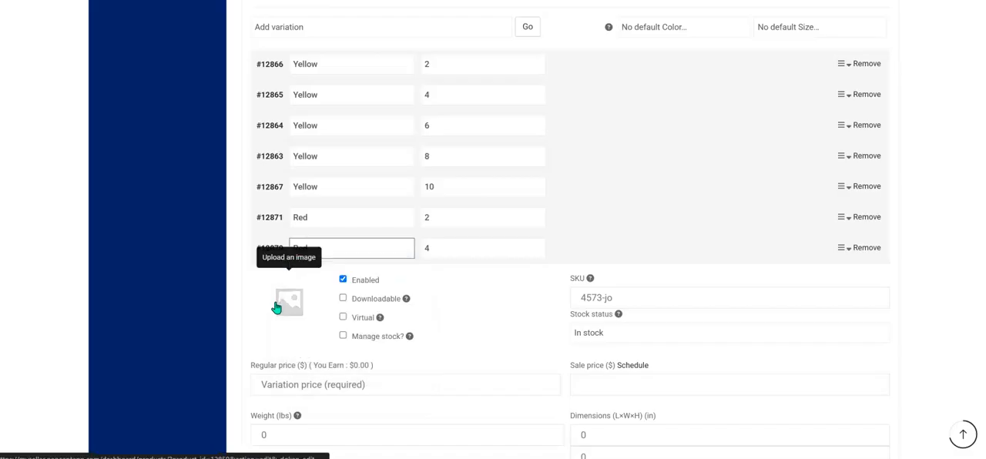
left_click(281, 303)
left_click(57, 158)
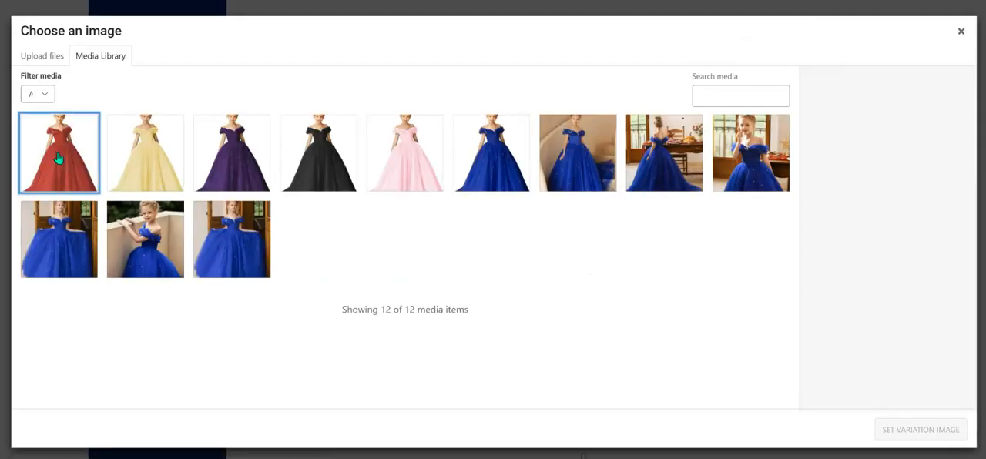
left_click(921, 430)
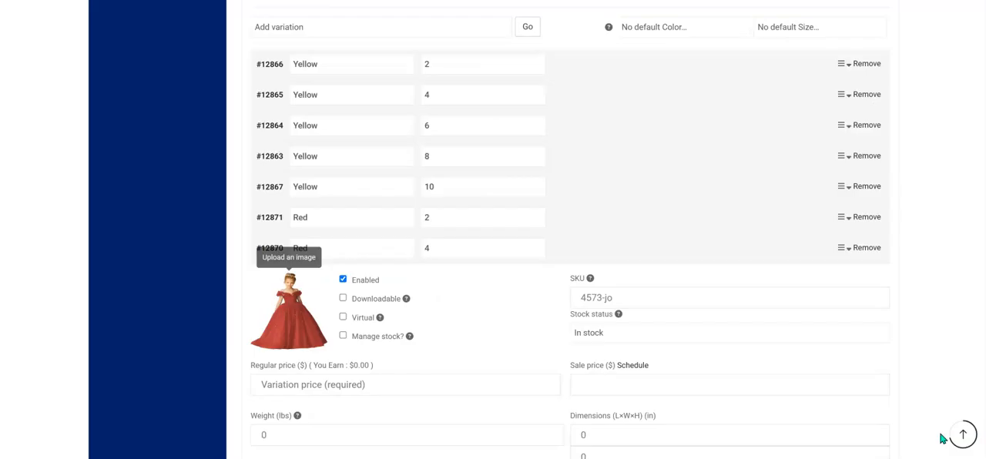
Enable stock management for the Red size 4 variation and enter SKU 7820-ki.
left_click(343, 337)
left_click(671, 297)
type("7820-ki")
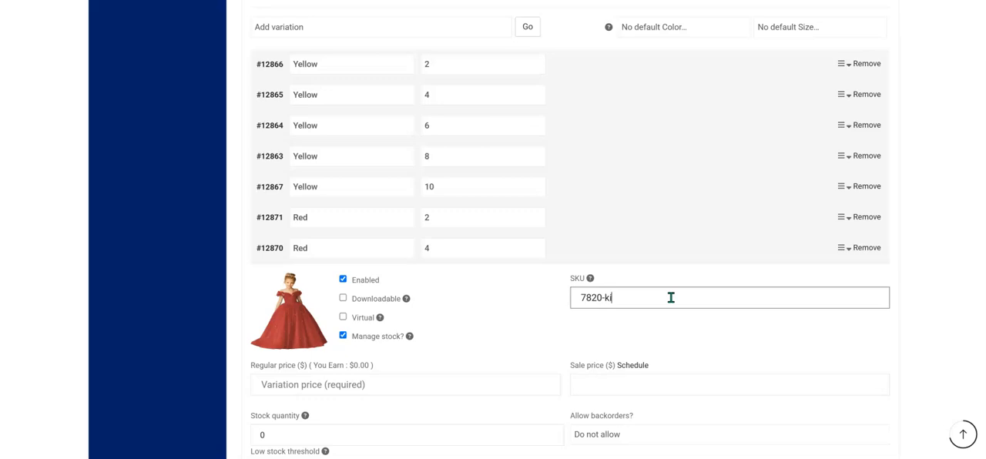
Give Red size 4 a regular price of $49, sale price of $39, stock quantity of 30 and low stock threshold of 5.
scroll(403, 390, "down", 2)
left_click(432, 268)
type("49")
left_click(652, 265)
type("39")
left_click(356, 320)
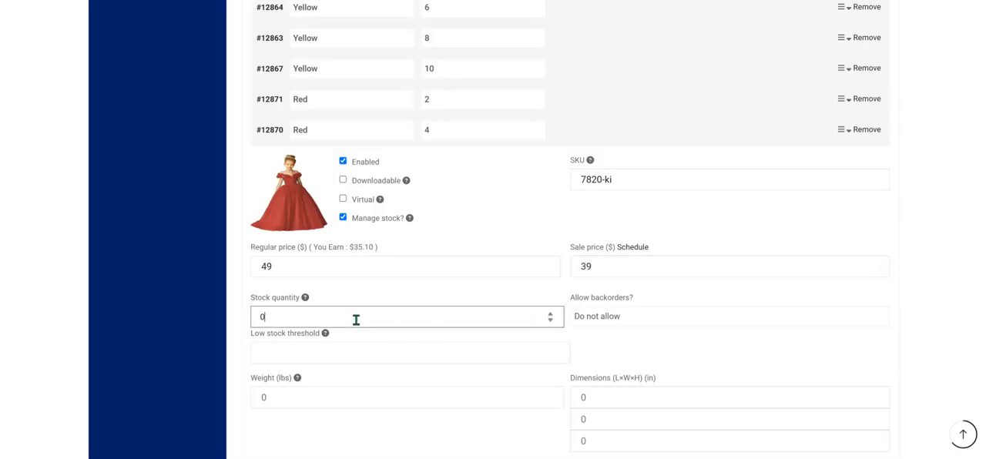
left_click(366, 358)
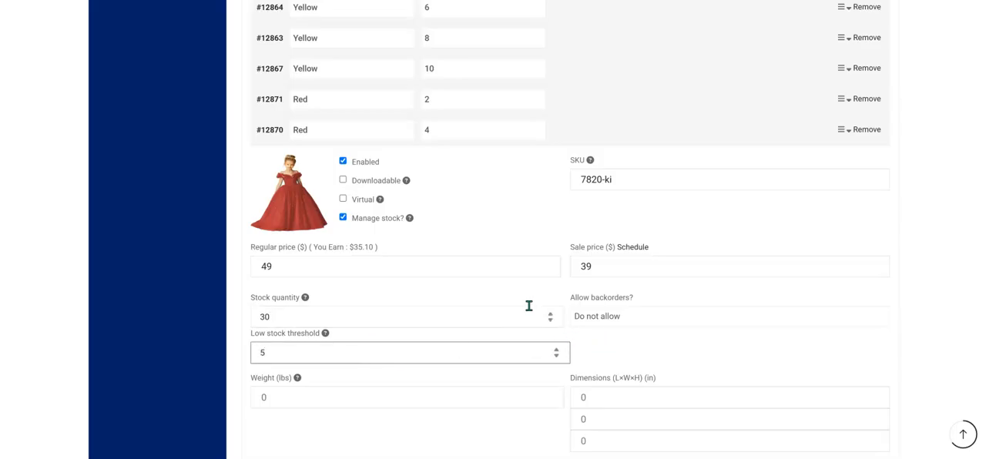
Enter the variation description "red dress size 4" and save the variations.
scroll(500, 308, "down", 3)
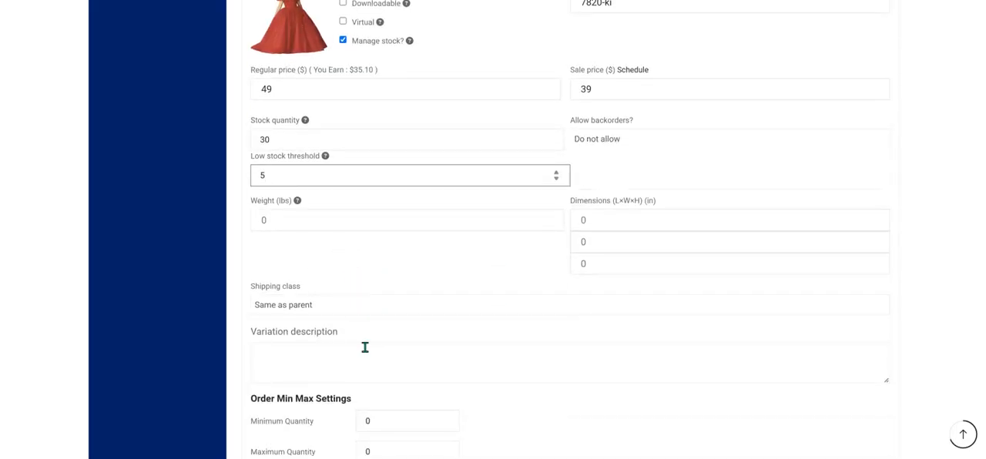
scroll(425, 365, "down", 1)
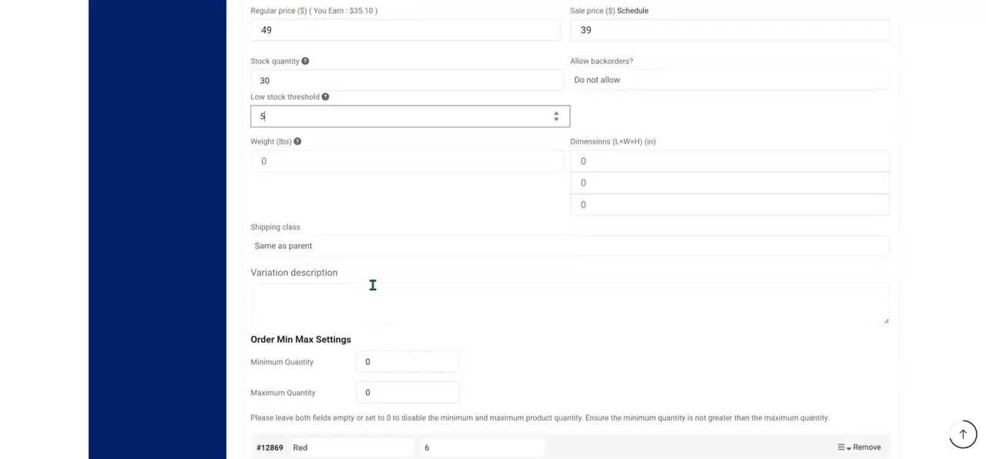
left_click(373, 289)
scroll(427, 300, "up", 3)
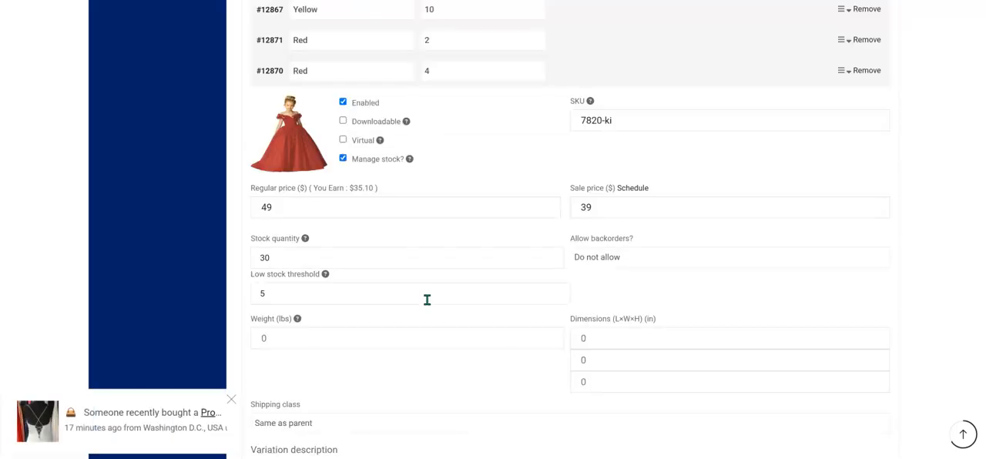
scroll(427, 300, "up", 1)
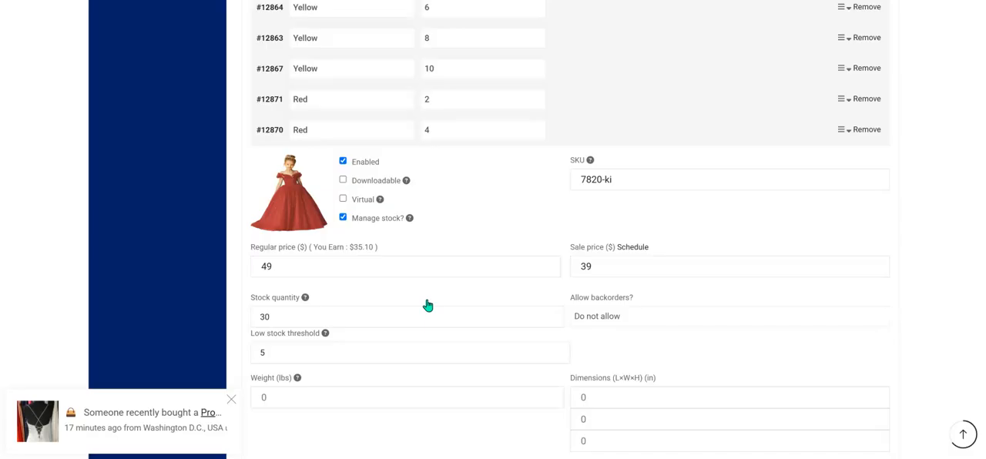
scroll(428, 306, "up", 2)
scroll(427, 306, "down", 7)
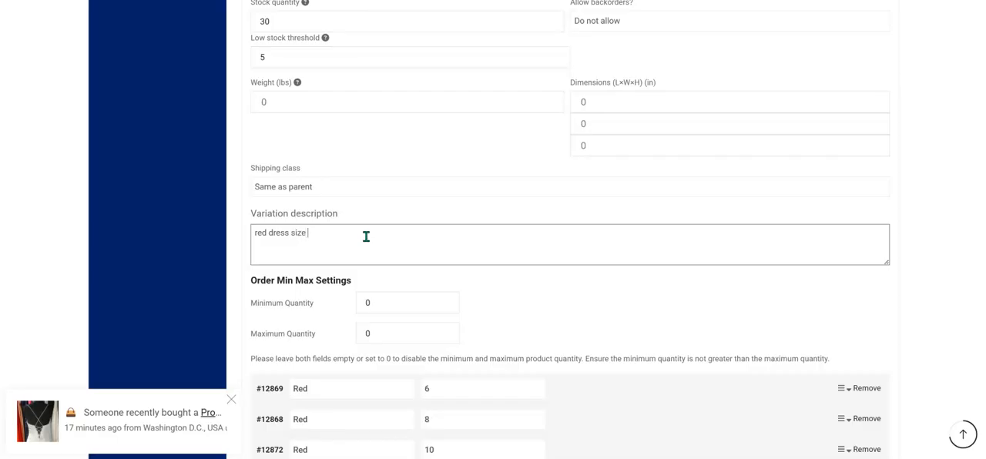
scroll(505, 312, "down", 1)
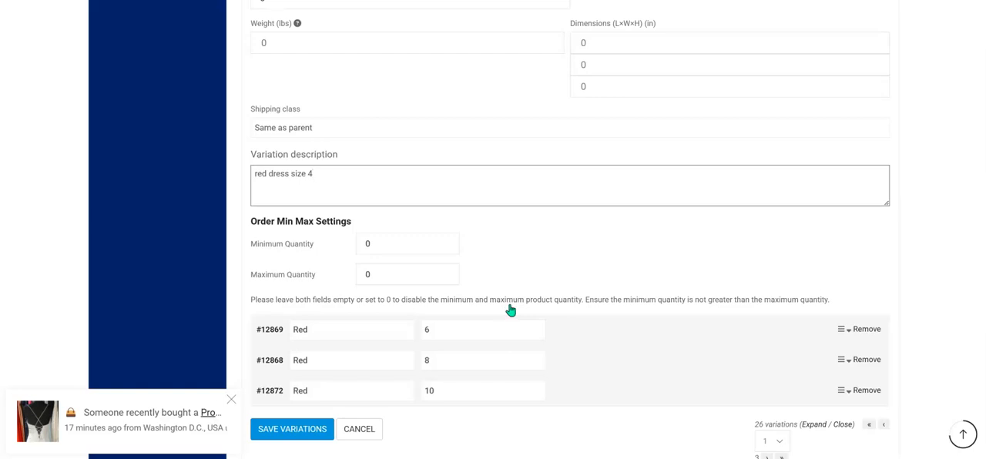
scroll(511, 310, "down", 2)
left_click(312, 310)
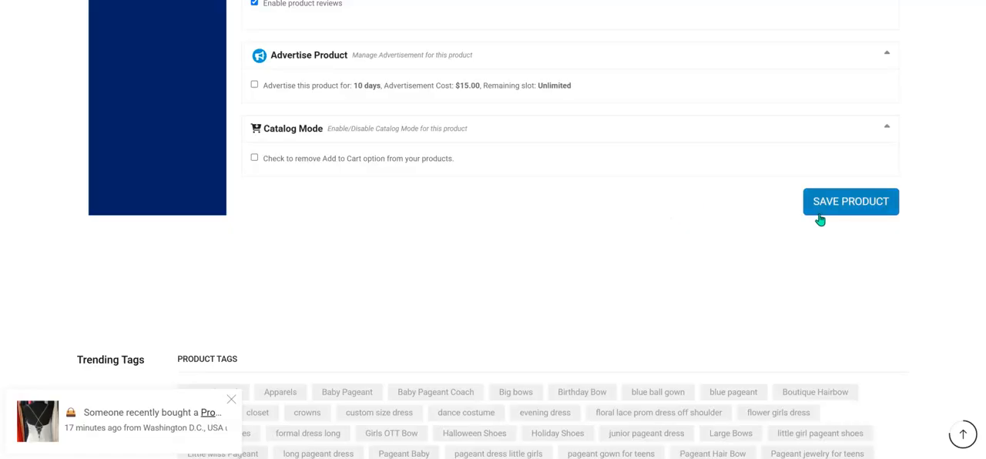
Save the whole product with its updated variations.
scroll(581, 240, "up", 5)
scroll(581, 240, "up", 2)
scroll(579, 242, "down", 5)
left_click(842, 321)
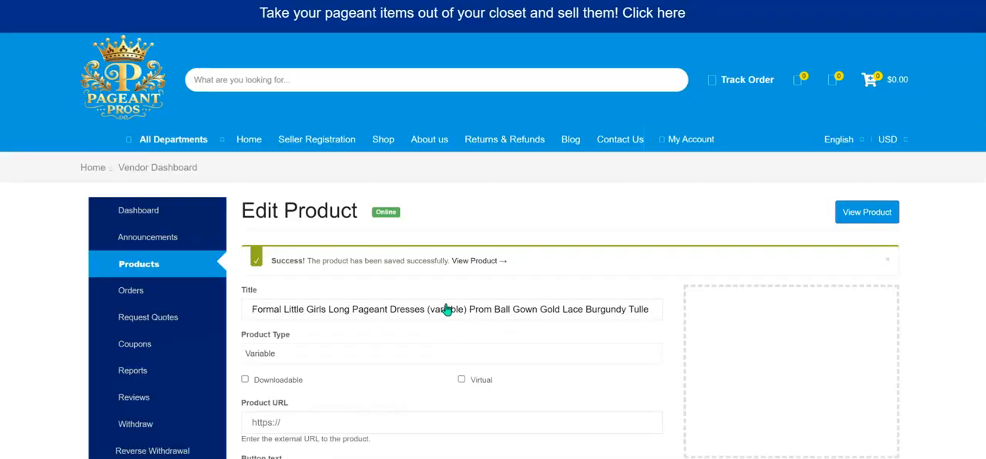
Switch to the dress's storefront product page and reload it.
left_click(462, 260)
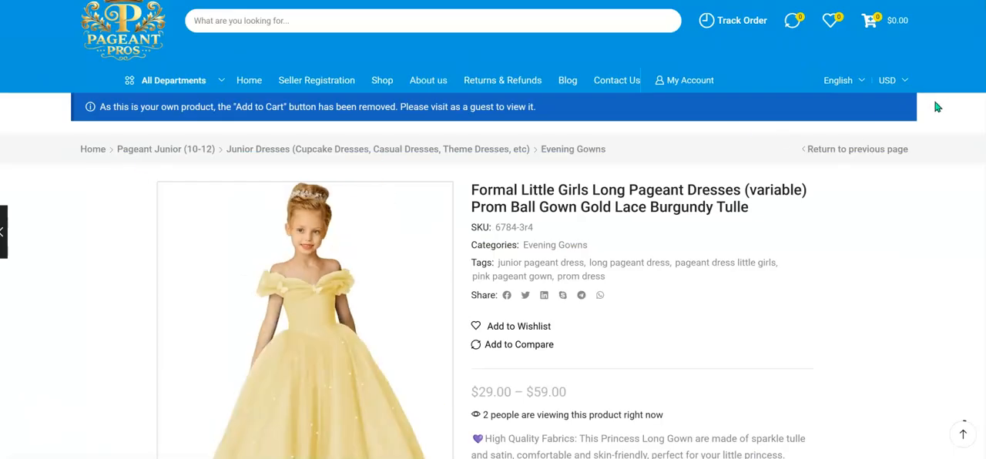
right_click(935, 102)
left_click(793, 154)
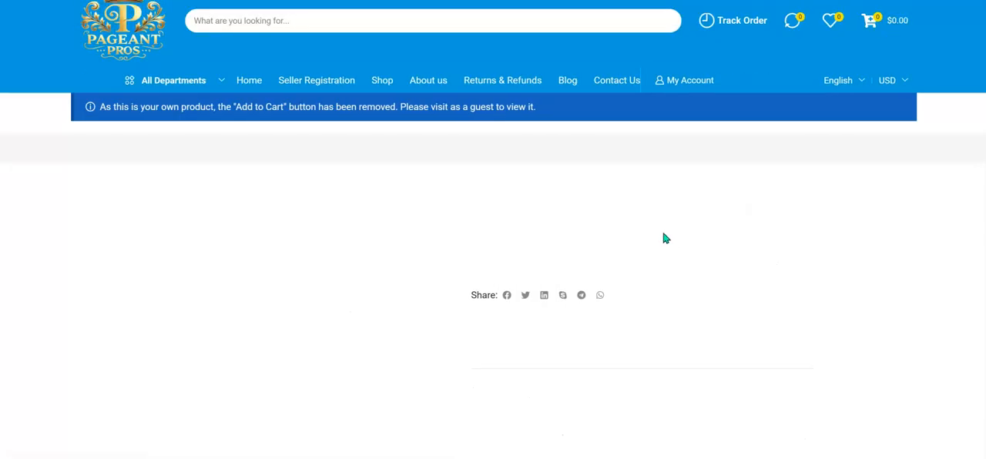
Select color Red and size 2 on the storefront page and check the variation's image, description, price and stock.
scroll(550, 223, "down", 6)
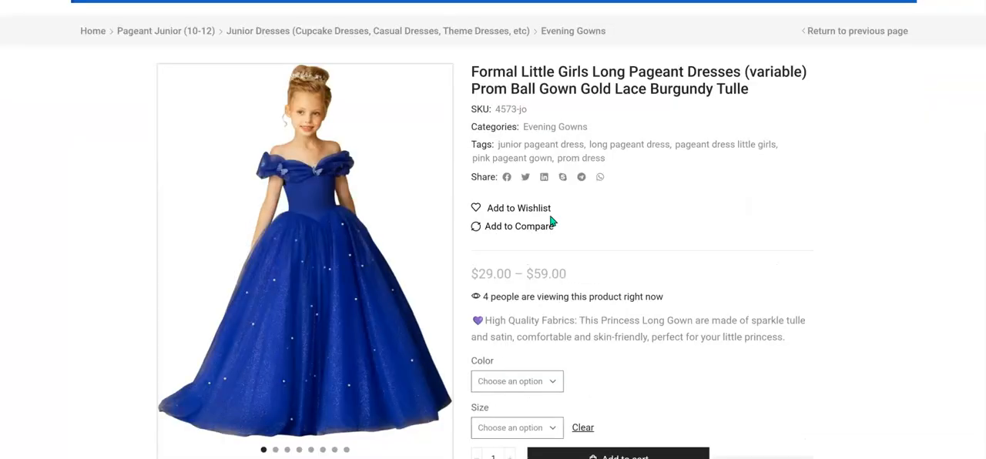
scroll(555, 200, "up", 3)
scroll(565, 175, "down", 1)
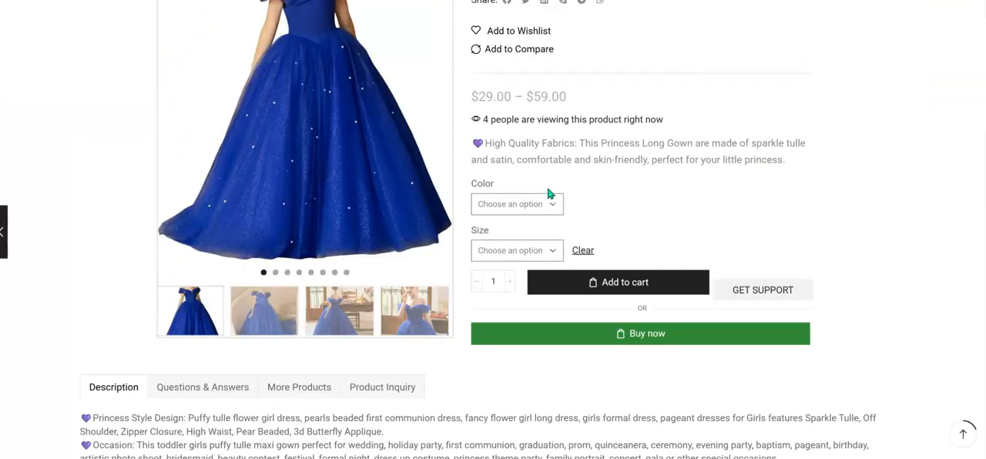
left_click(550, 208)
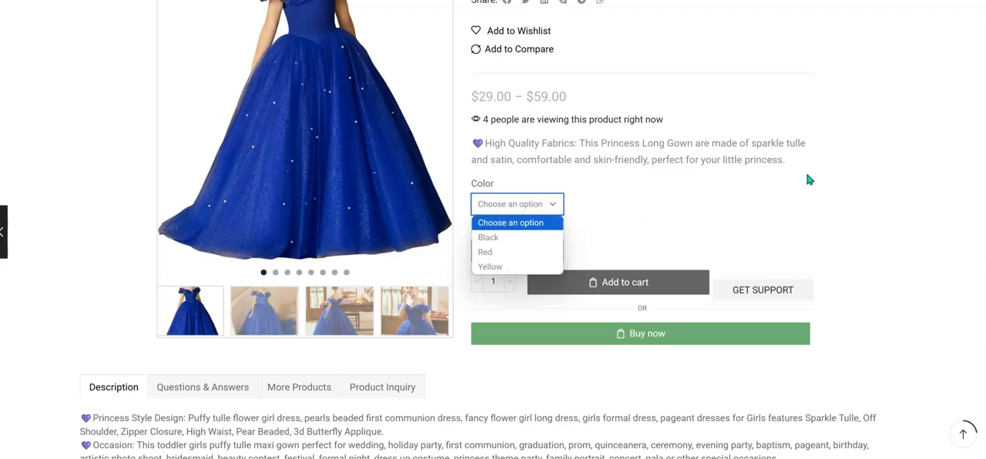
left_click(494, 252)
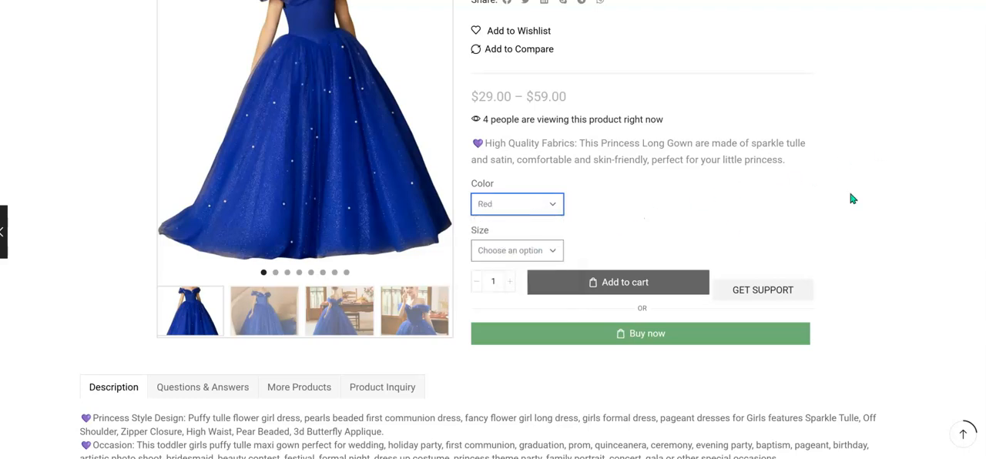
left_click(521, 254)
left_click(506, 283)
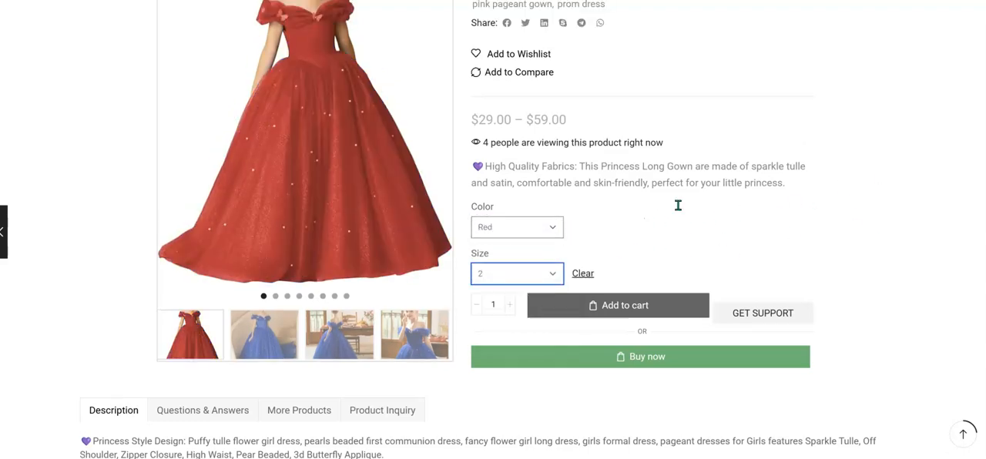
scroll(622, 231, "down", 3)
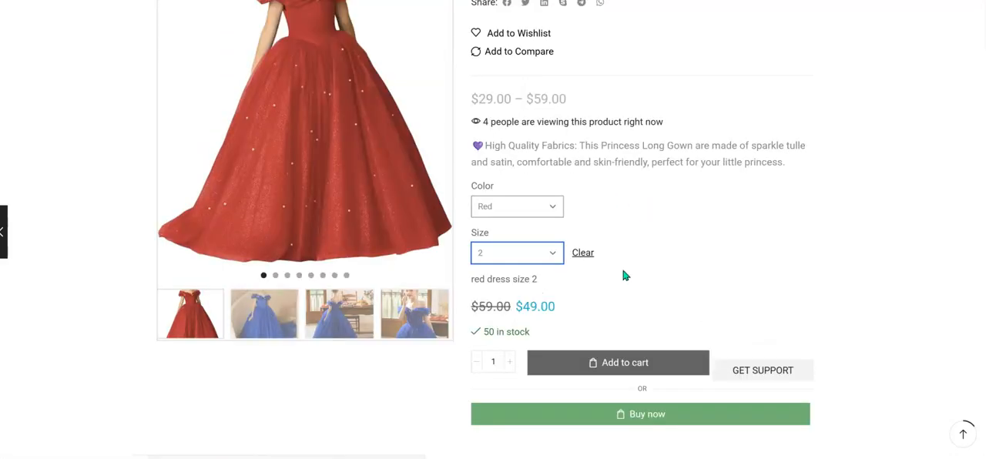
Change the storefront size to 4 for the red dress and check its SKU, description, price and stock.
left_click(512, 254)
left_click(494, 298)
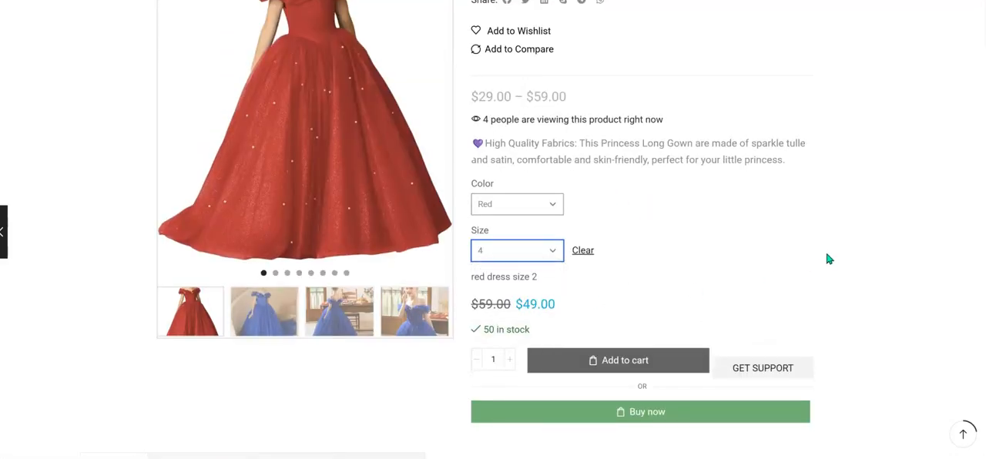
scroll(720, 245, "up", 4)
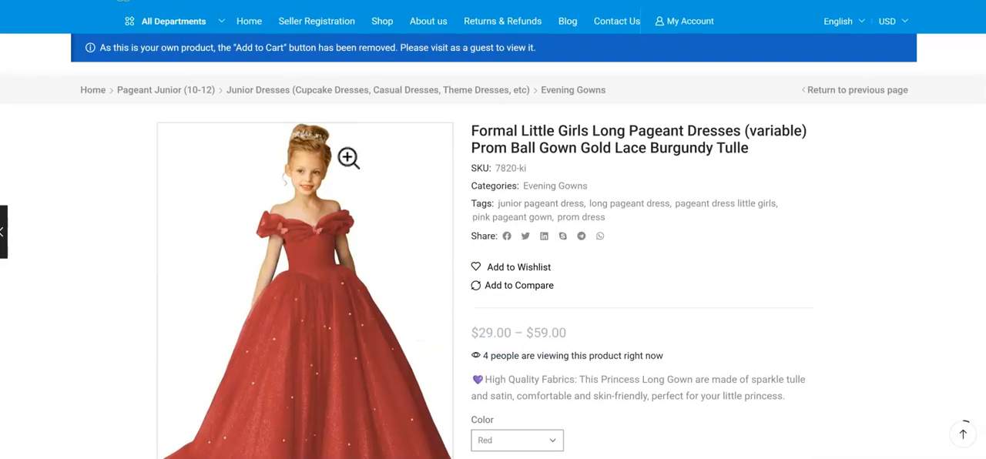
scroll(524, 308, "down", 2)
left_click(457, 412)
scroll(547, 277, "down", 1)
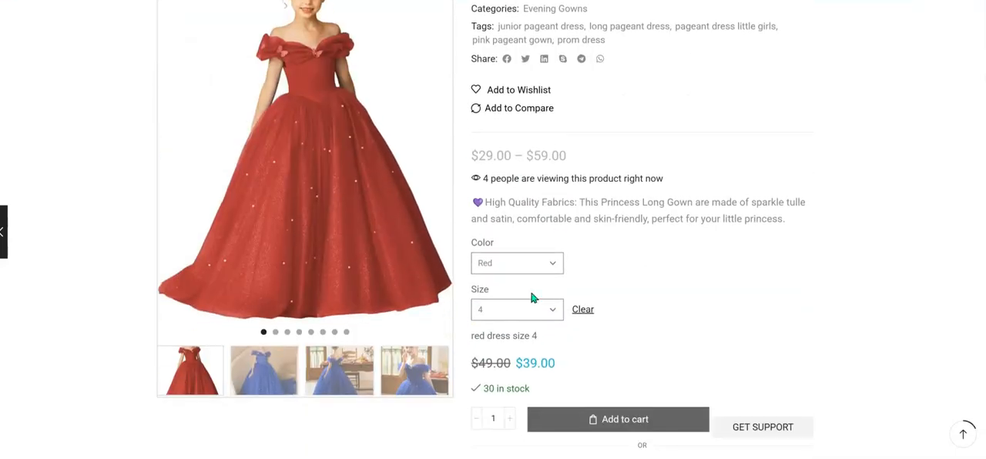
Switch the red dress back to size 2 on the storefront and check the SKU shown for it.
left_click(527, 315)
left_click(512, 340)
left_click(892, 171)
scroll(742, 255, "up", 3)
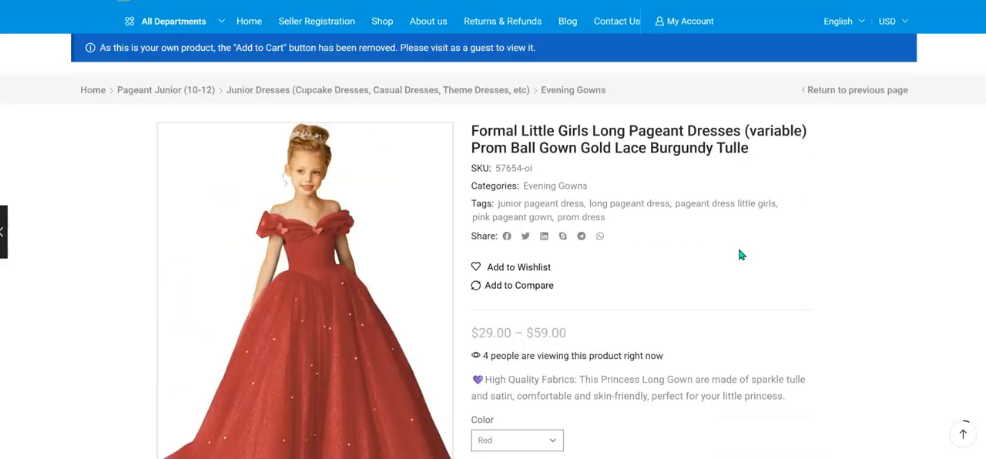
scroll(593, 371, "down", 2)
Change the storefront color to Yellow with size 2 kept and check the variation's image and SKU.
left_click(555, 329)
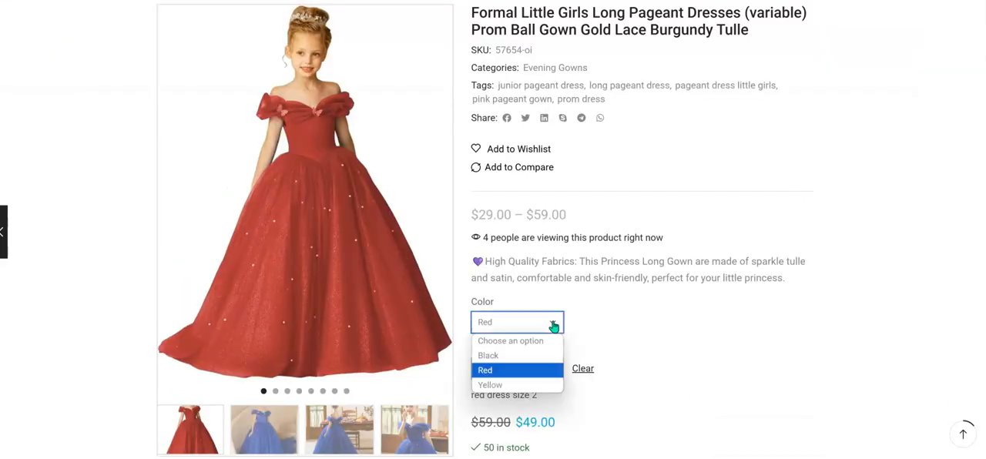
left_click(498, 390)
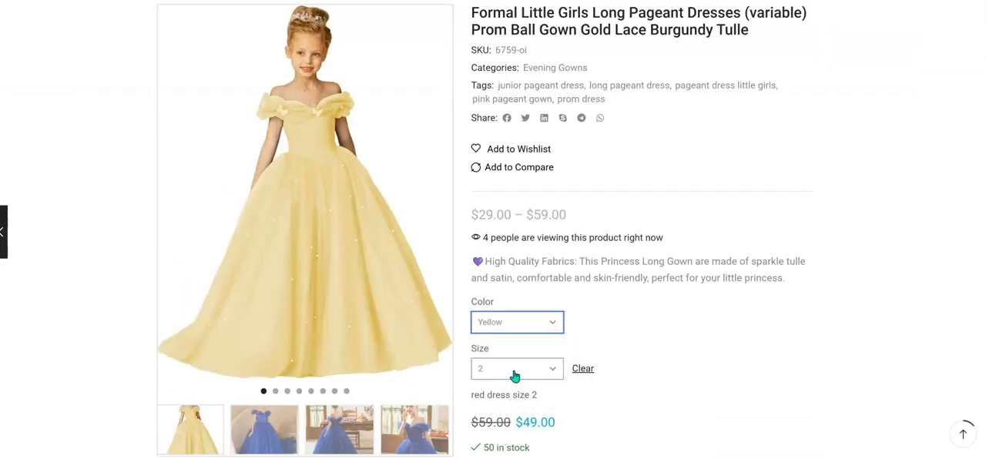
scroll(804, 264, "up", 3)
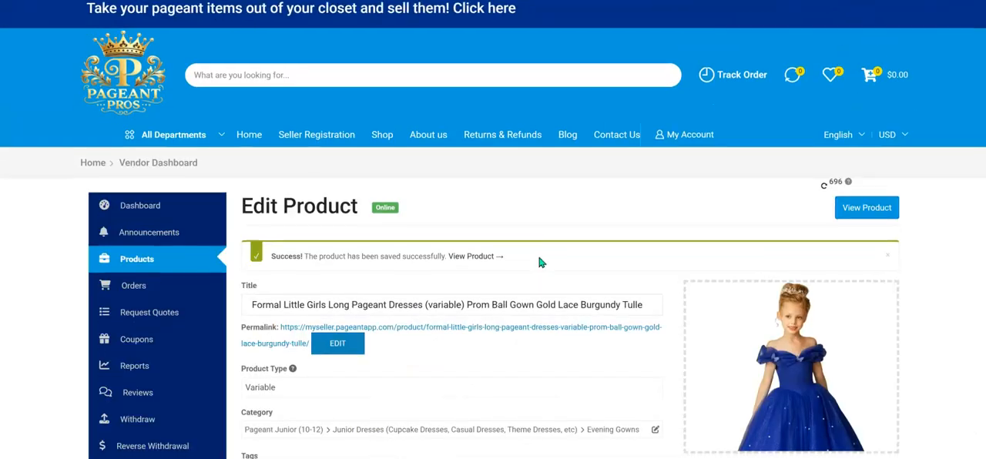
scroll(532, 262, "down", 5)
Return to the product editor, open the Red size 6 variation and set red.jpg as its image.
scroll(475, 266, "down", 10)
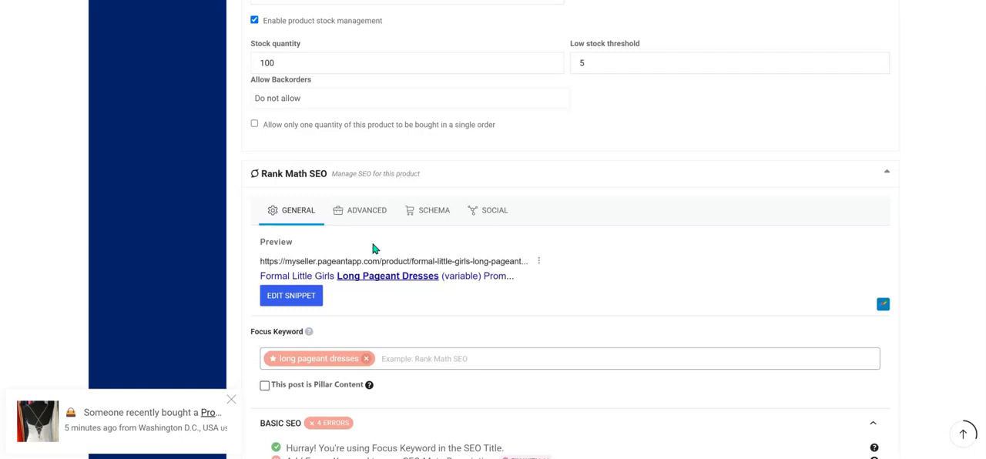
scroll(370, 252, "down", 12)
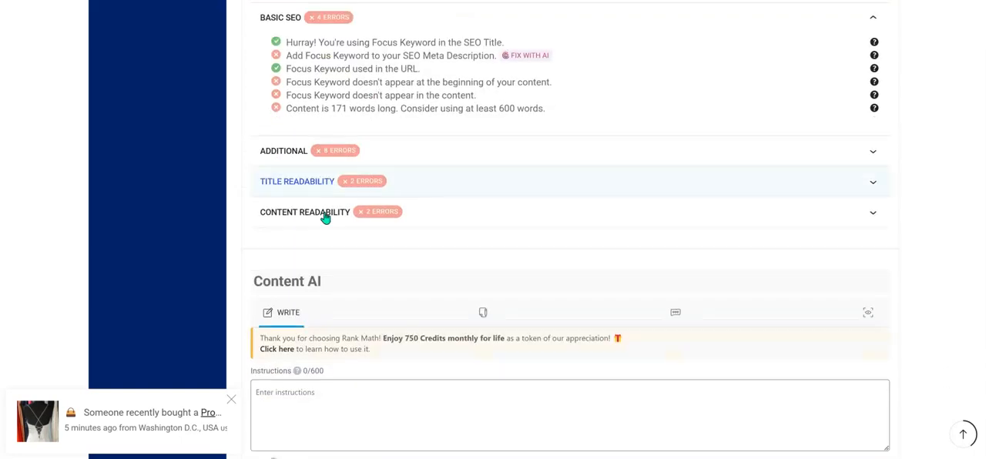
scroll(401, 179, "down", 5)
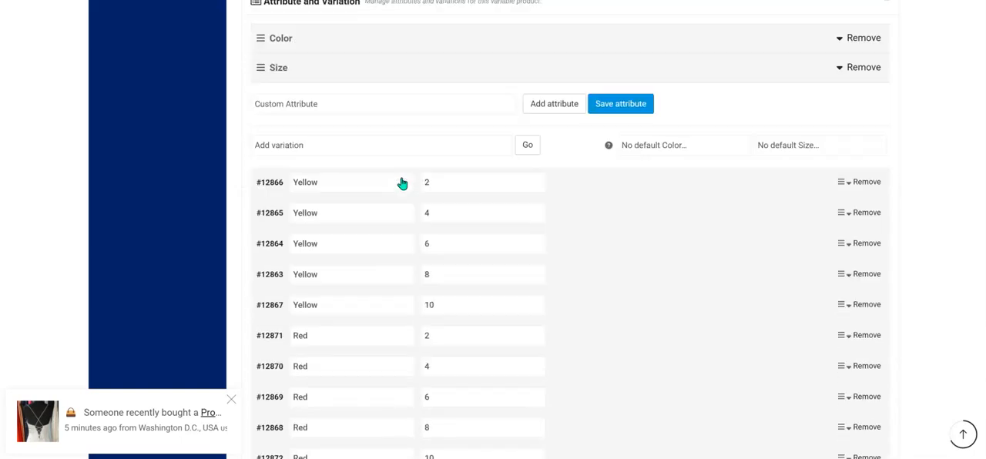
scroll(396, 255, "down", 3)
left_click(372, 280)
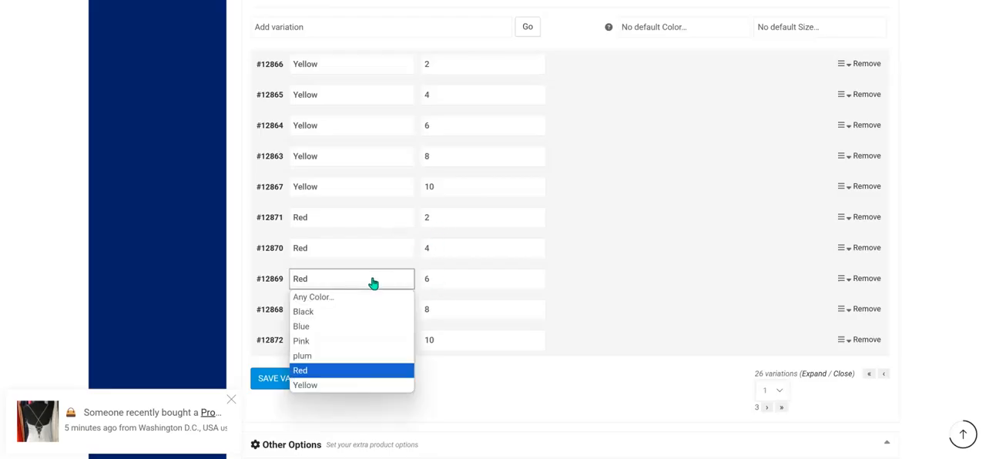
left_click(265, 339)
left_click(60, 152)
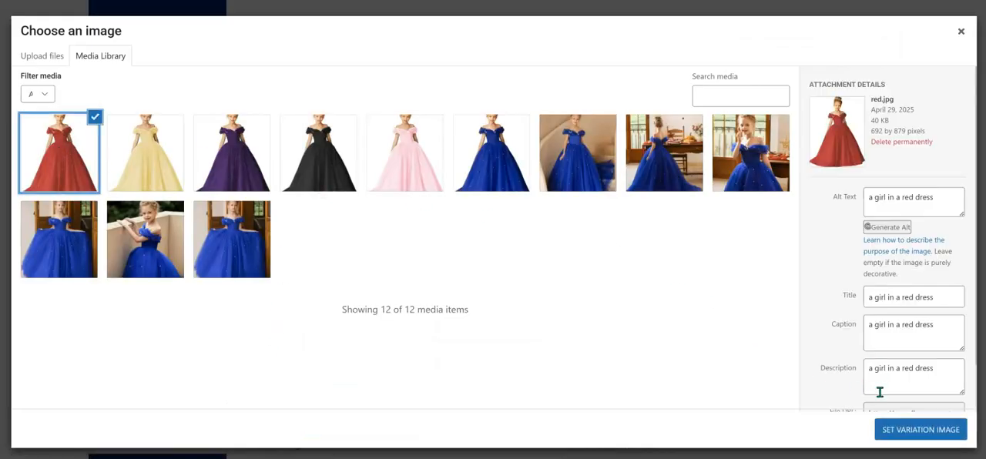
left_click(928, 436)
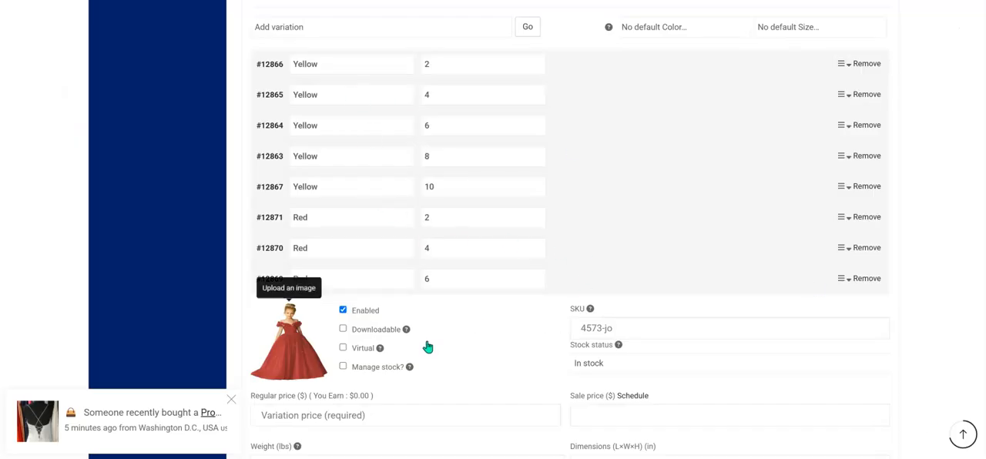
Enable stock management for the Red size 6 variation and set its SKU to 5733-oiy.
left_click(360, 370)
left_click(630, 327)
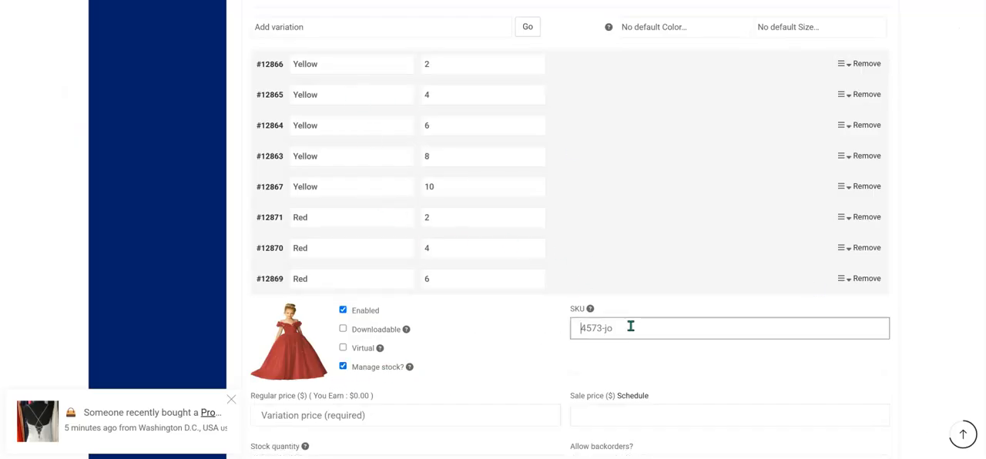
type("5733-oiy")
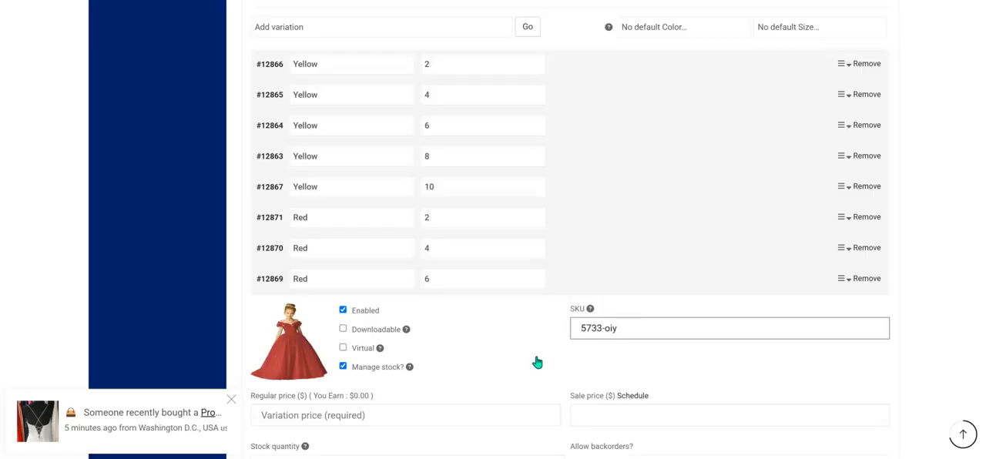
Give the Red size 6 variation a regular price of 49, sale price 36, stock quantity 30 and low stock threshold 4.
scroll(537, 362, "down", 2)
left_click(410, 300)
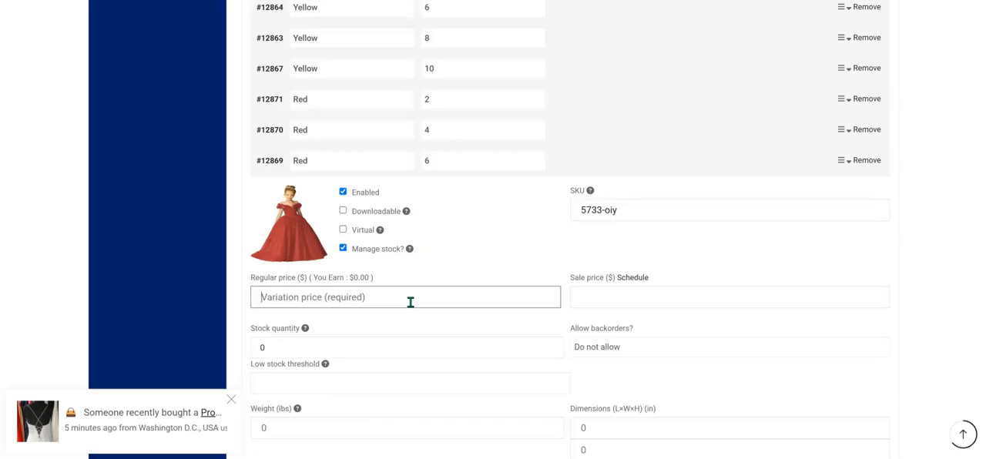
type("49")
left_click(600, 300)
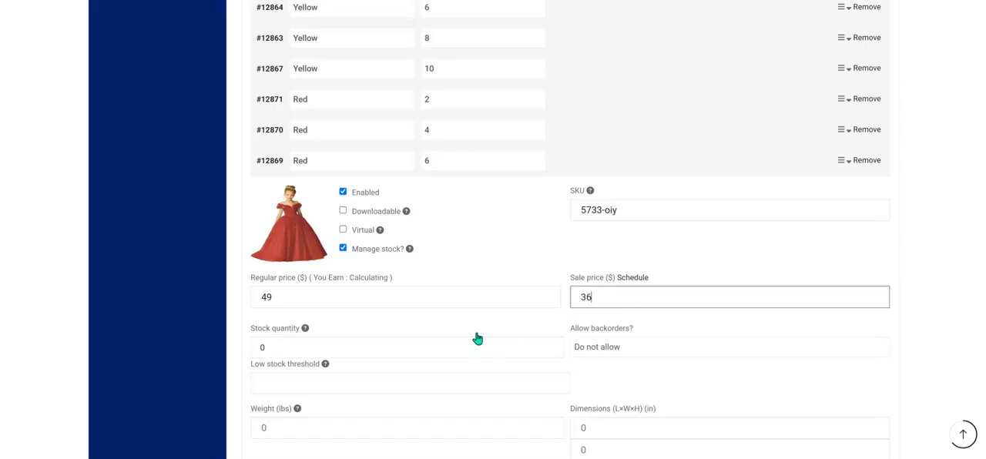
left_click(419, 349)
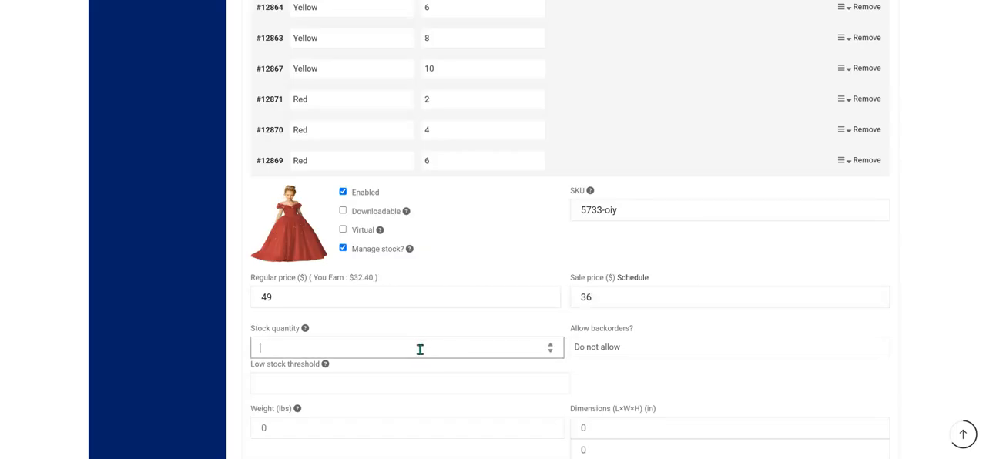
left_click(393, 383)
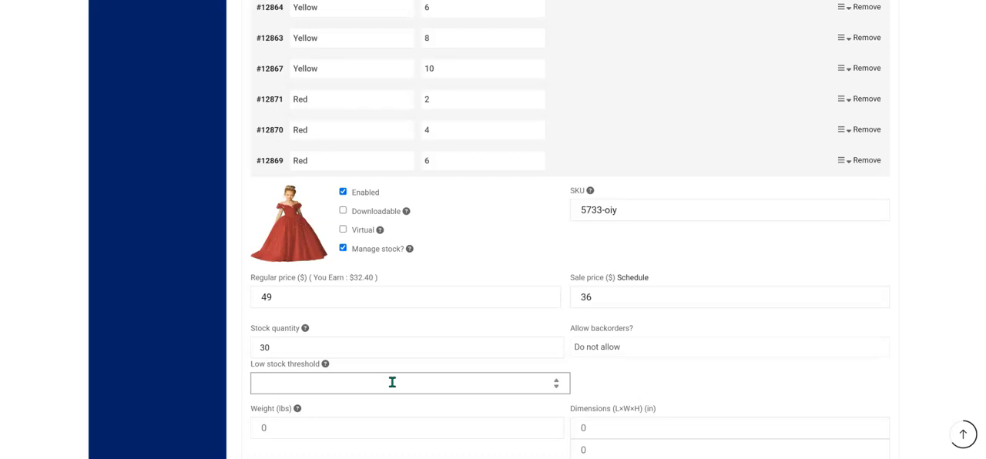
scroll(399, 382, "down", 3)
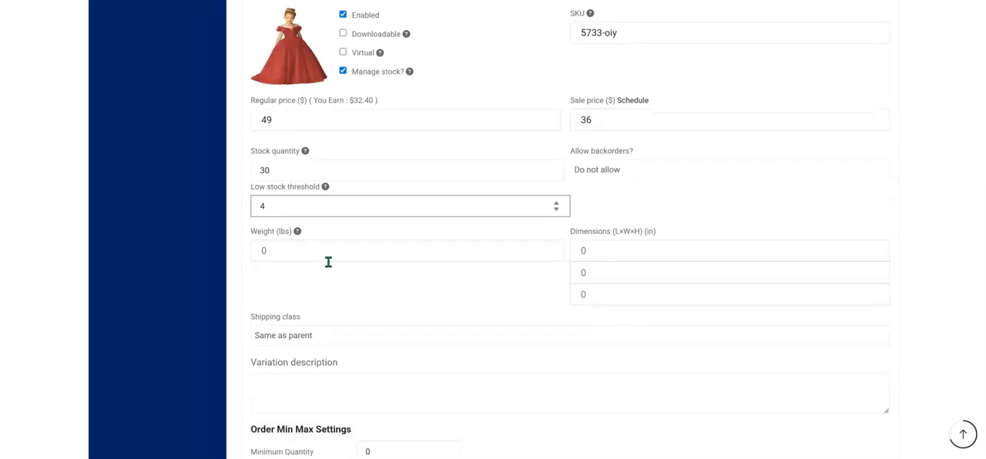
Enter "red dress size 6" as the Red size 6 variation's description and save the variations.
left_click(380, 381)
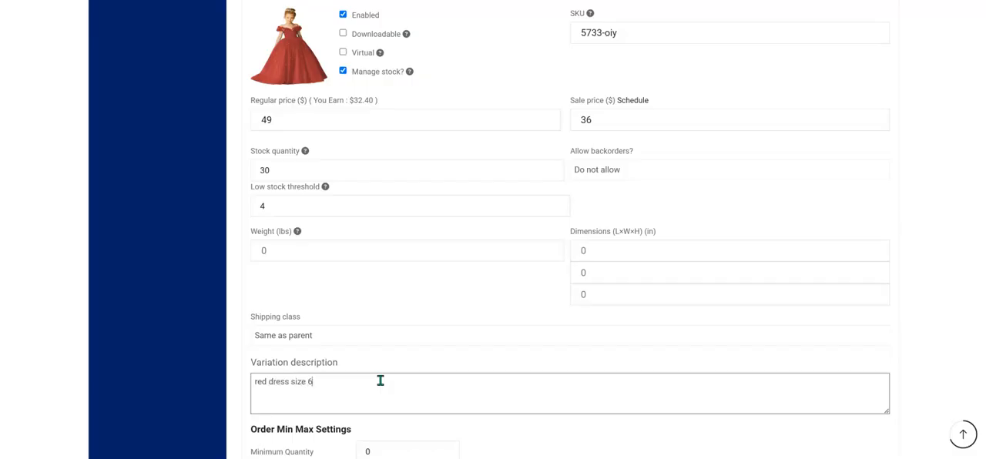
scroll(484, 382, "down", 4)
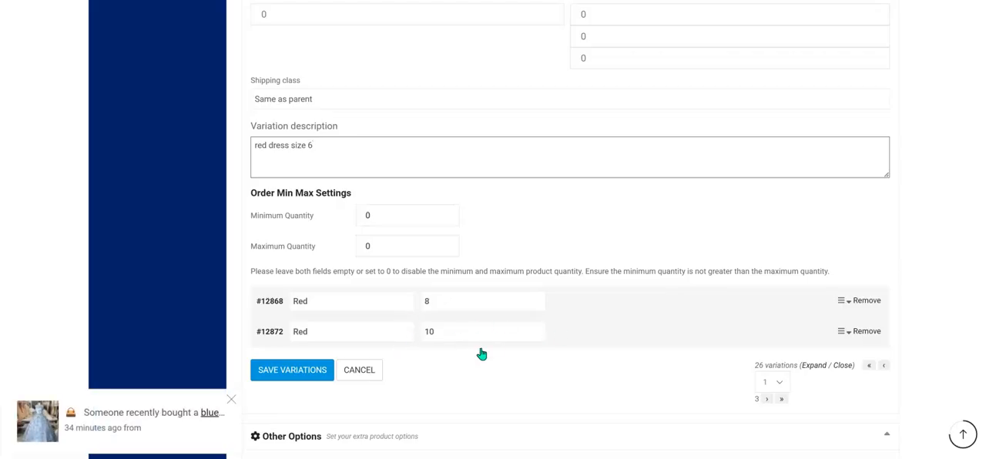
left_click(295, 373)
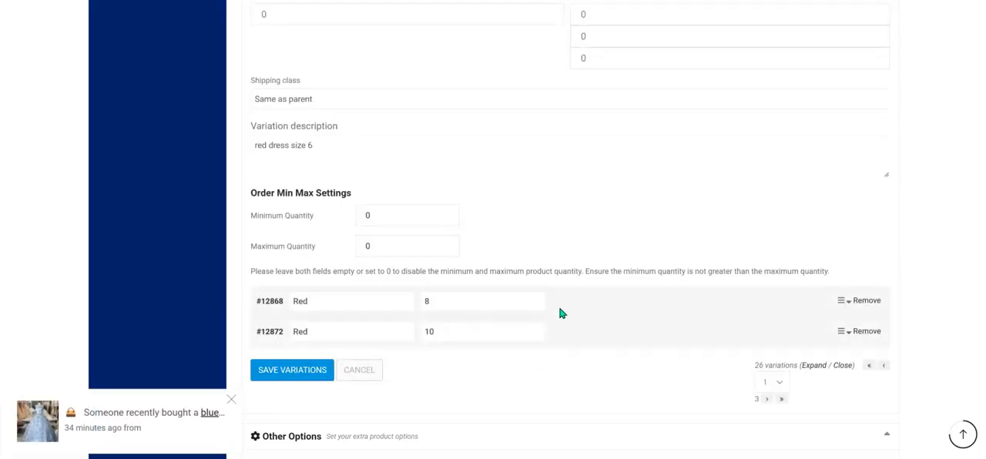
Open the Red size 8 variation, set red.jpg as its image and enable stock management for it.
scroll(593, 297, "down", 9)
scroll(776, 245, "up", 3)
scroll(454, 210, "up", 4)
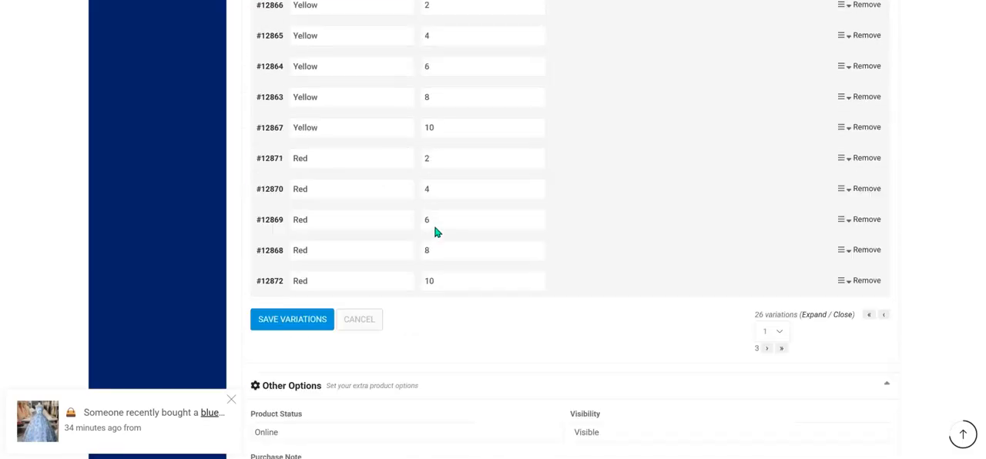
left_click(449, 252)
left_click(308, 301)
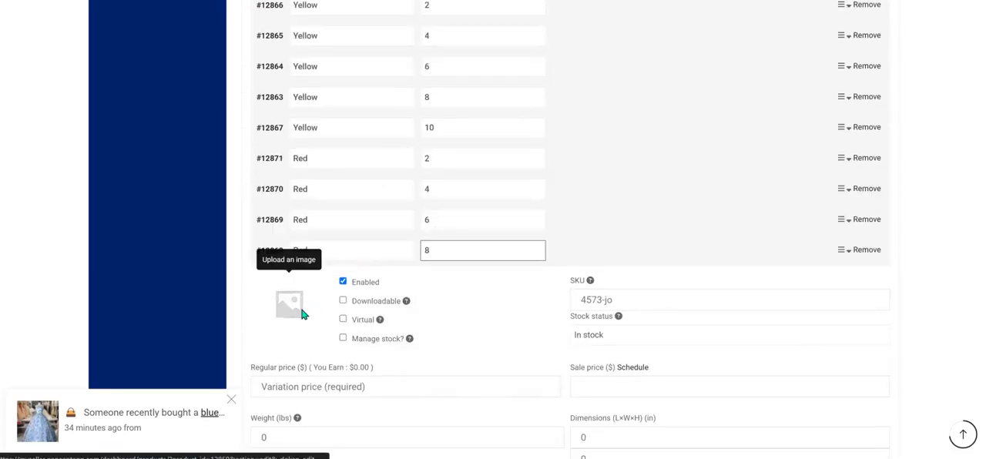
left_click(309, 300)
left_click(68, 143)
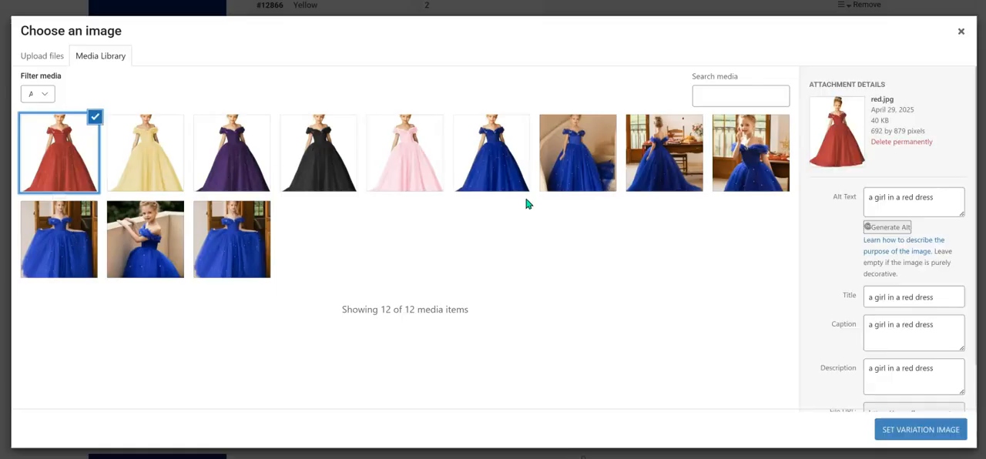
left_click(950, 430)
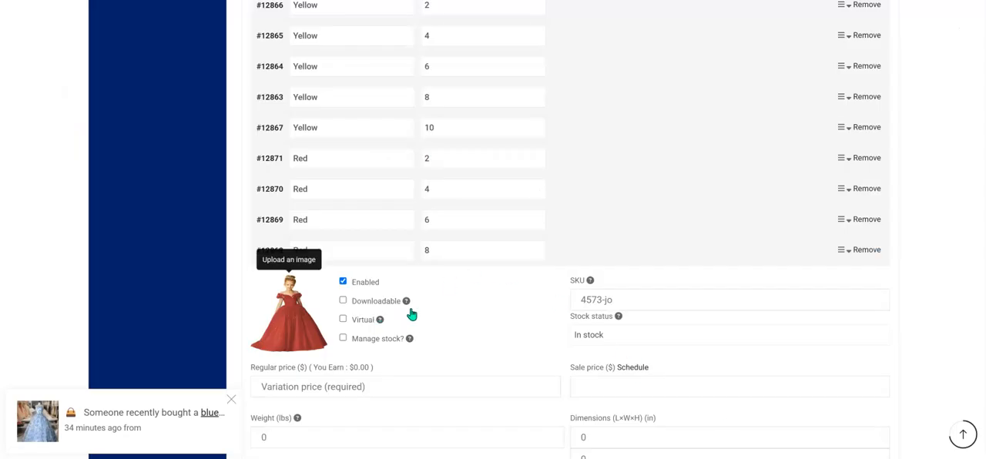
left_click(376, 340)
Give the Red size 8 variation a regular price of 49, sale price 32, stock quantity 50 and low stock threshold 5.
scroll(381, 324, "down", 2)
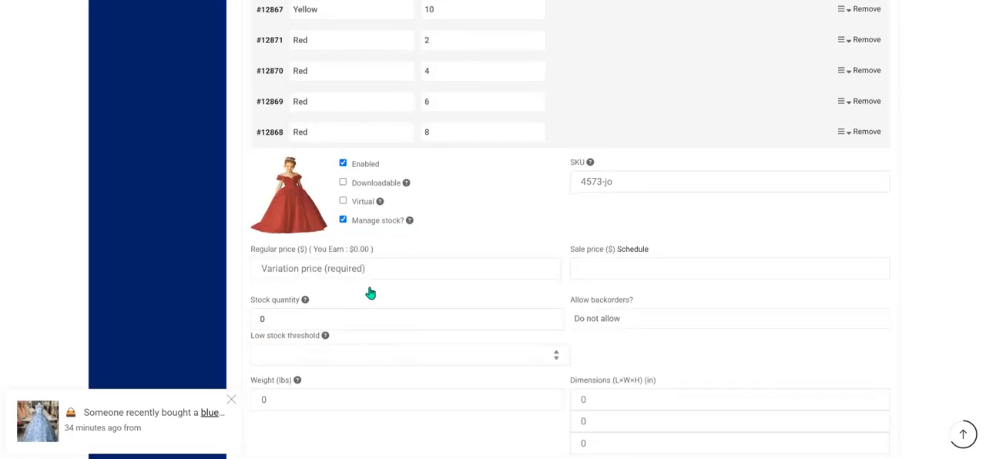
left_click(412, 271)
type("49")
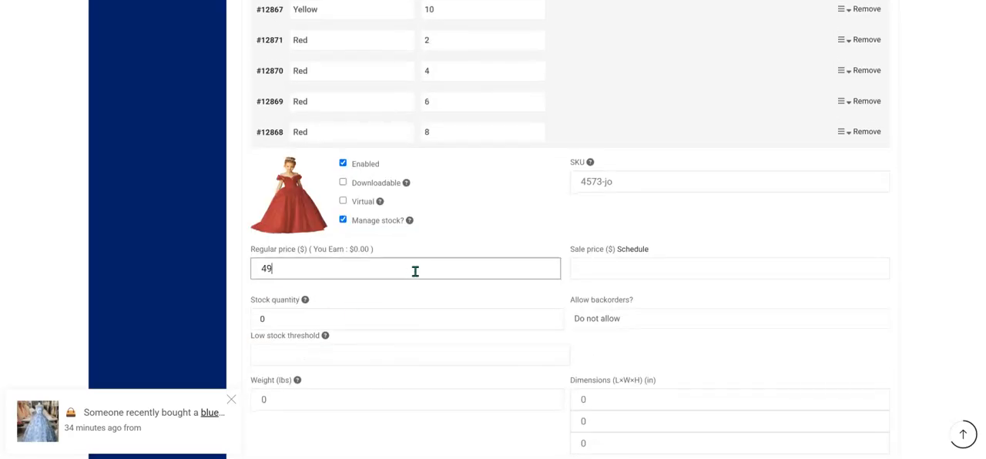
left_click(606, 265)
type("32")
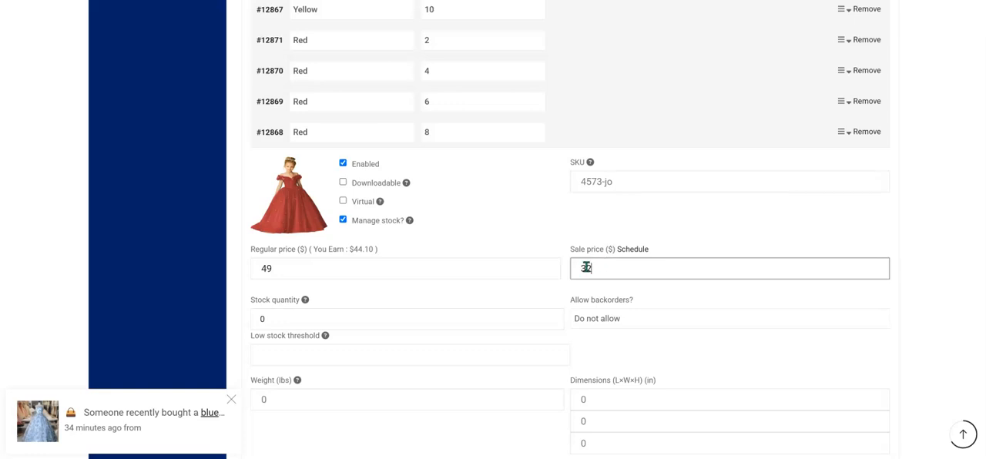
left_click(318, 314)
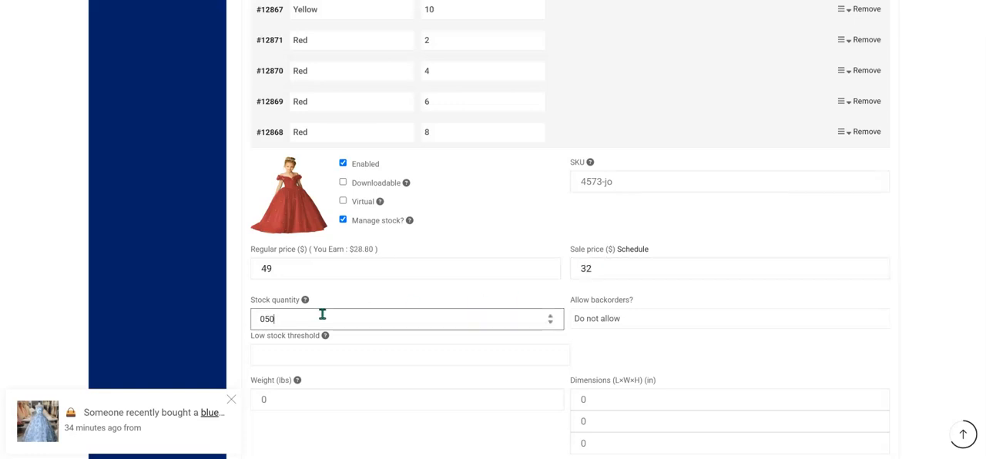
left_click(304, 354)
type("5")
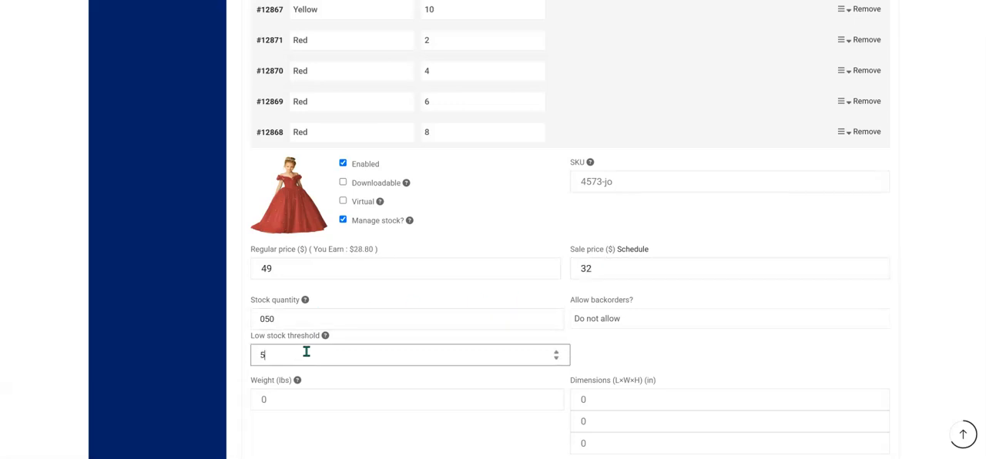
left_click(263, 320)
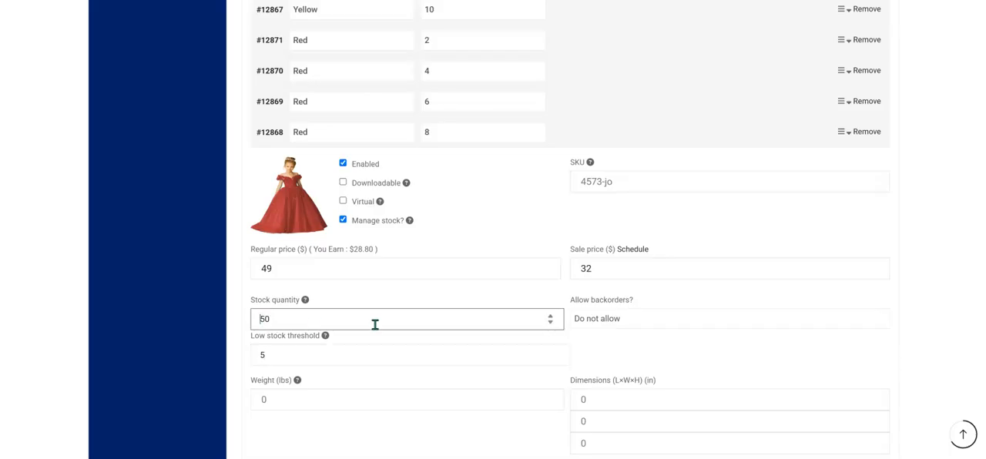
Enter "red dress size 8" as the Red size 8 variation's description and save the variations.
scroll(434, 332, "down", 3)
scroll(425, 332, "up", 3)
scroll(425, 329, "down", 3)
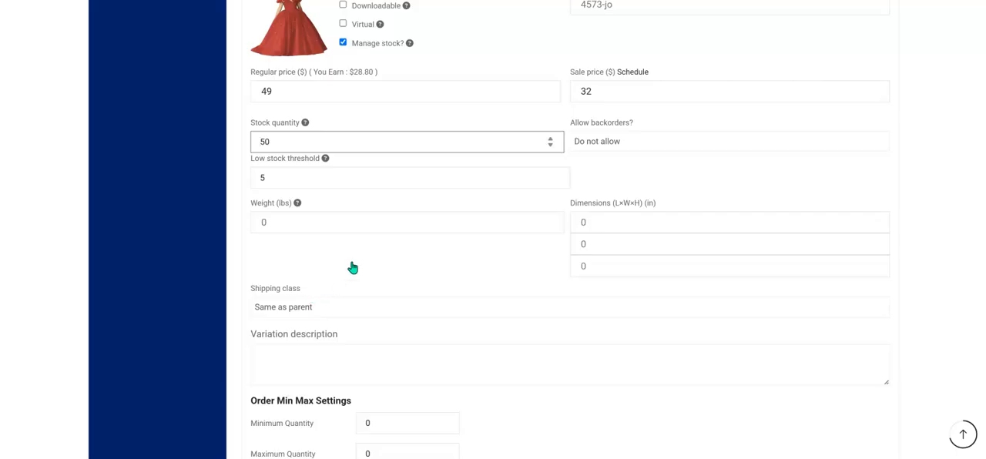
left_click(379, 361)
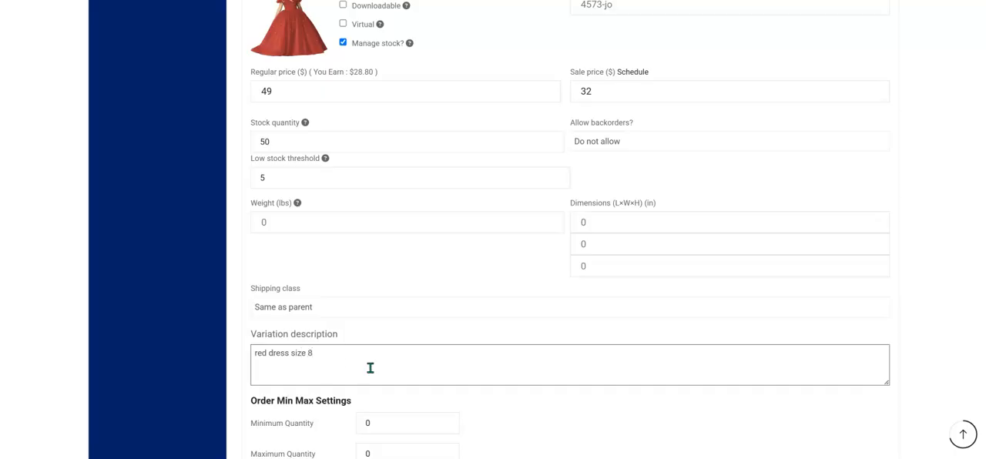
scroll(447, 353, "down", 4)
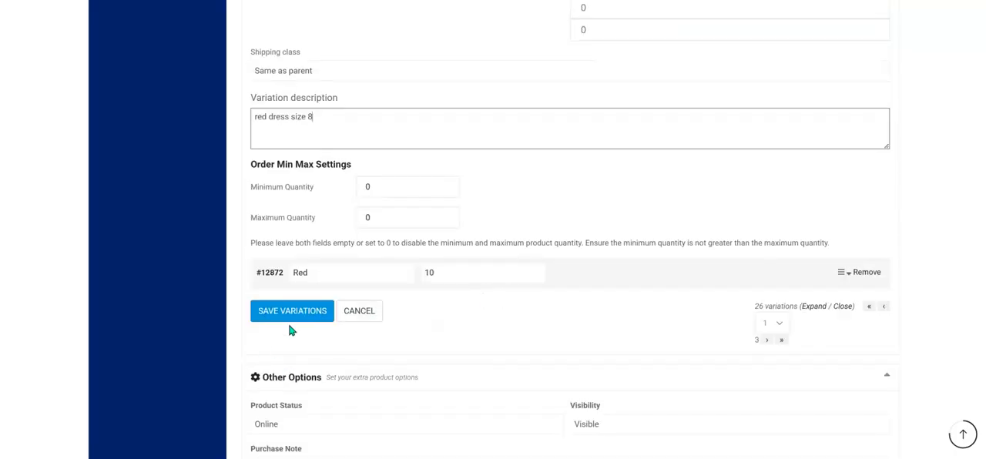
left_click(301, 319)
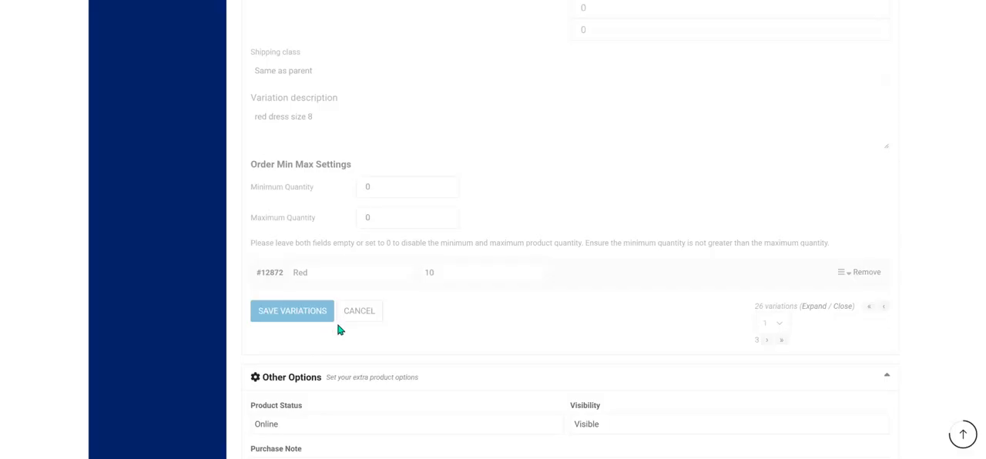
Open the plum size 4 variation, enable stock management for it and enter 67 in its SKU.
scroll(339, 330, "down", 10)
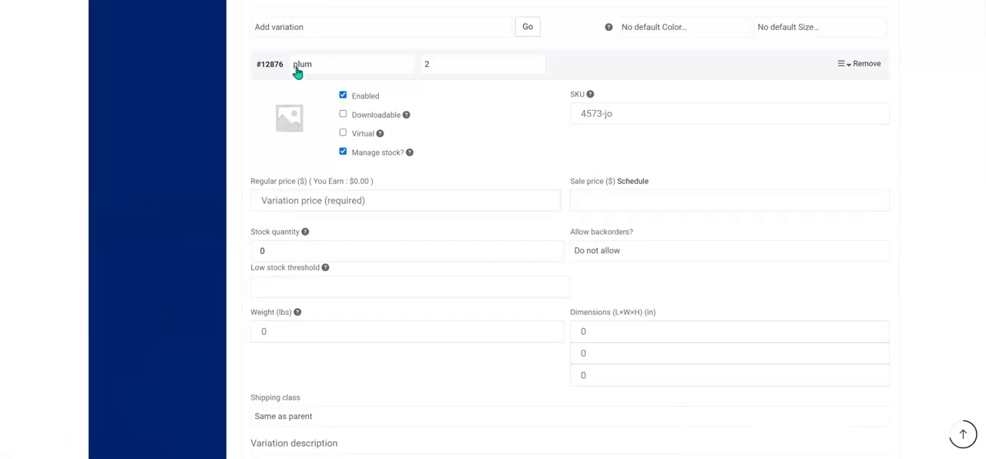
left_click(619, 64)
left_click(590, 101)
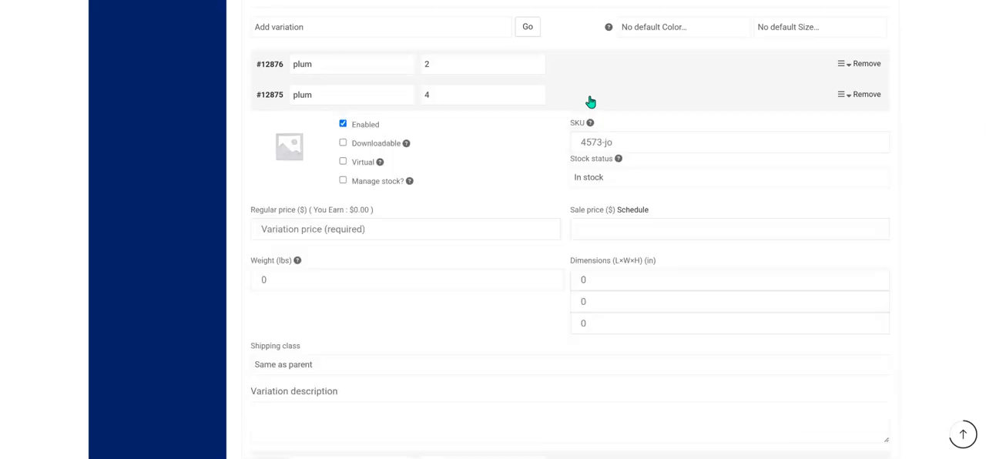
left_click(366, 191)
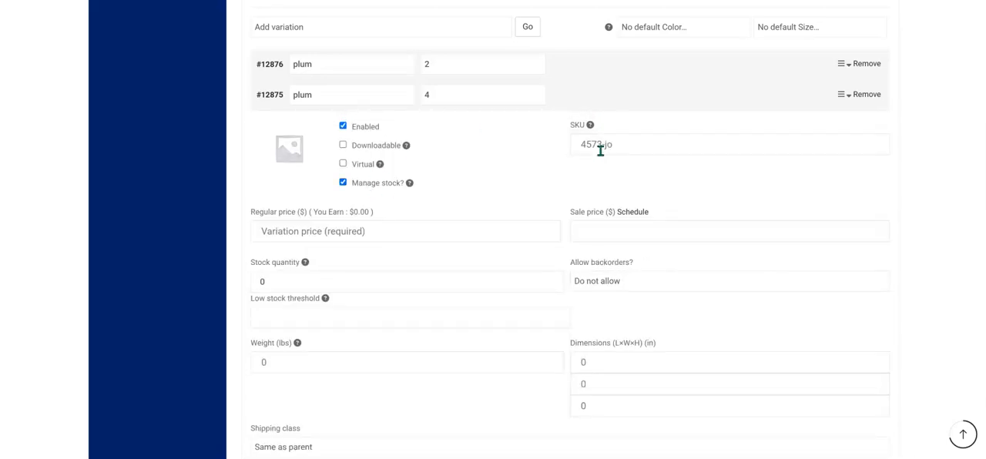
left_click(636, 145)
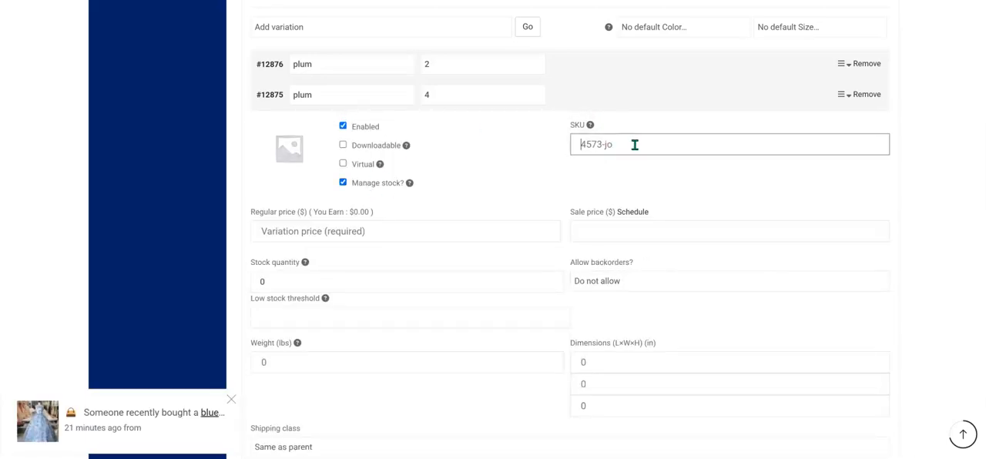
type("6754-jt6")
Switch to the plum size 2 variation and set its SKU to 366653-g.
left_click(595, 94)
left_click(616, 68)
left_click(673, 114)
type("366653-g")
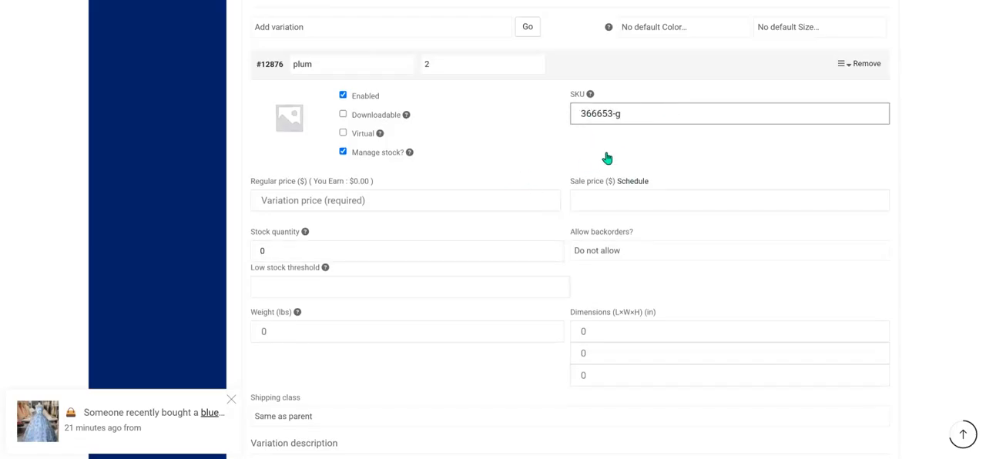
Enable stock management for the plum size 6 variation and set its SKU to 57764-hj.
left_click(689, 64)
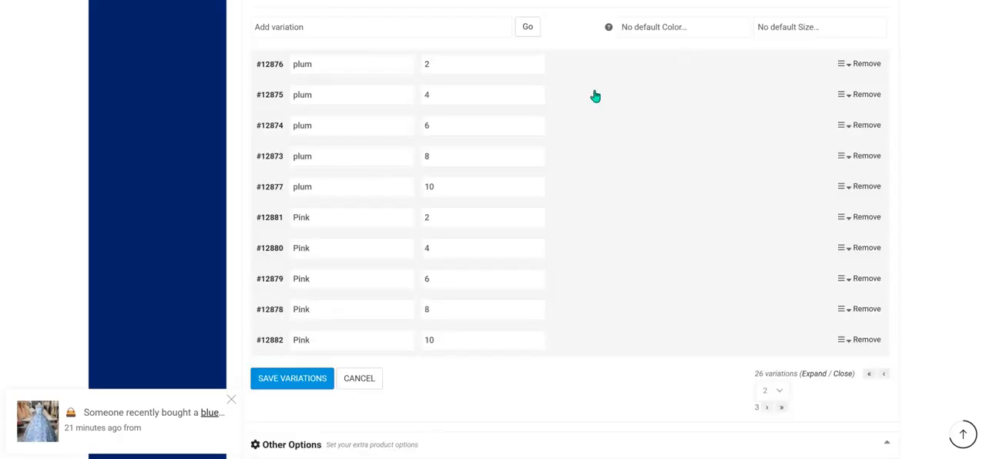
left_click(597, 97)
left_click(630, 99)
left_click(588, 130)
left_click(376, 217)
left_click(640, 178)
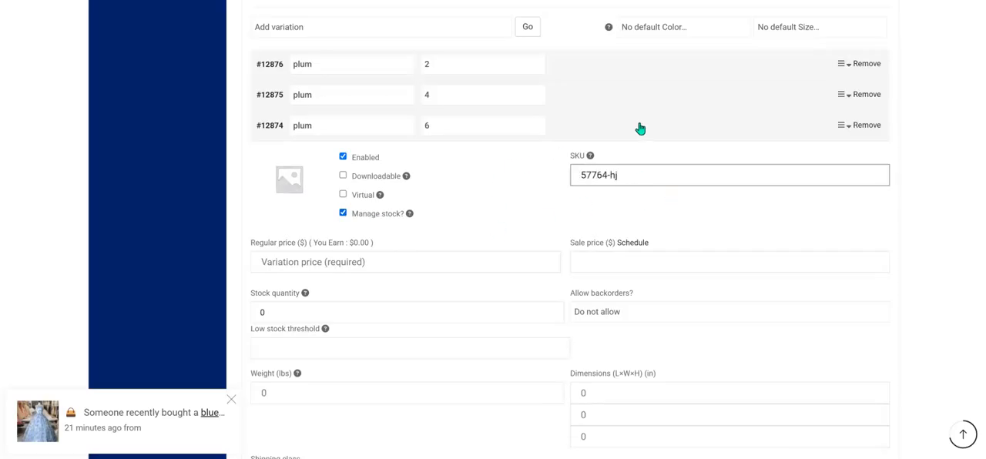
left_click(640, 128)
Enable stock management for the plum size 8 variation and set its SKU to 5764-bn.
left_click(616, 164)
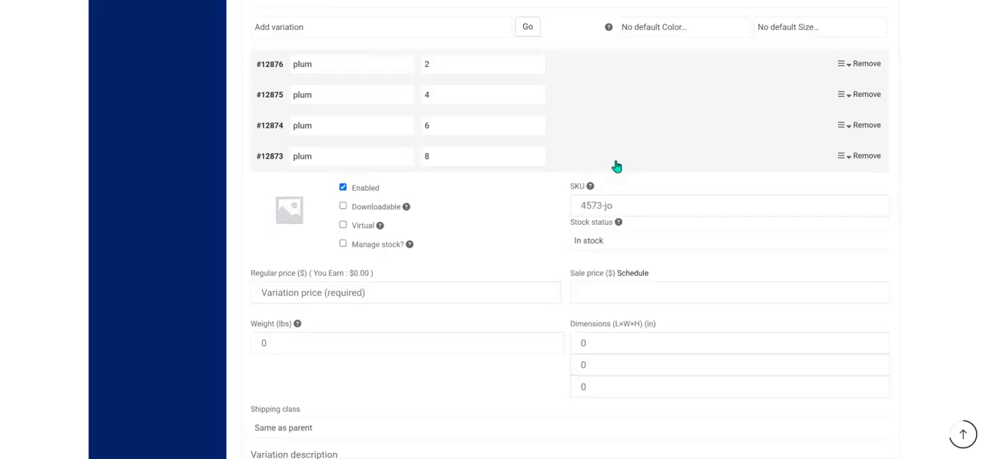
left_click(375, 245)
left_click(660, 206)
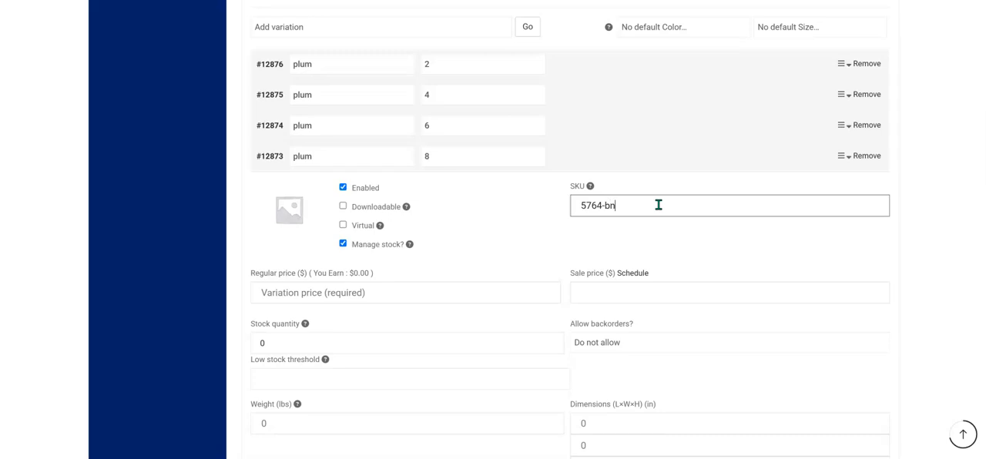
left_click(662, 169)
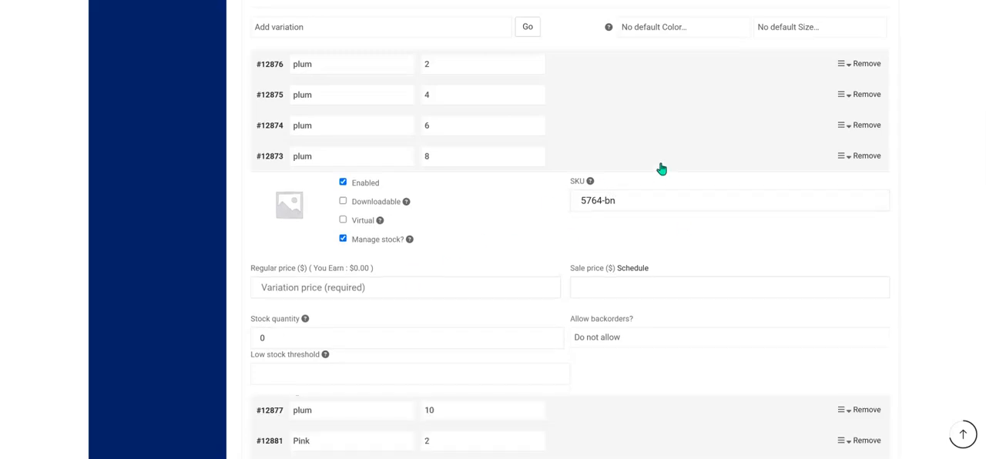
Enable stock management for the plum size 10 variation and enter 5743 as its SKU.
left_click(614, 199)
left_click(359, 277)
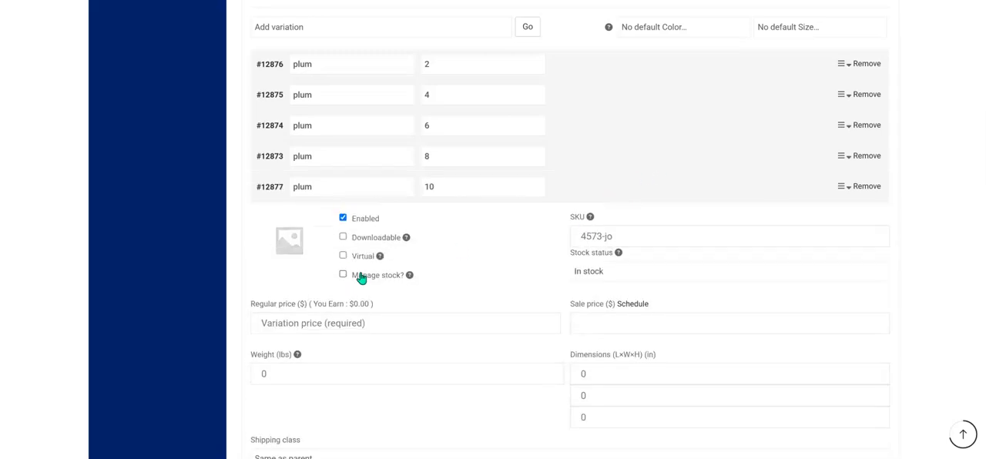
left_click(640, 236)
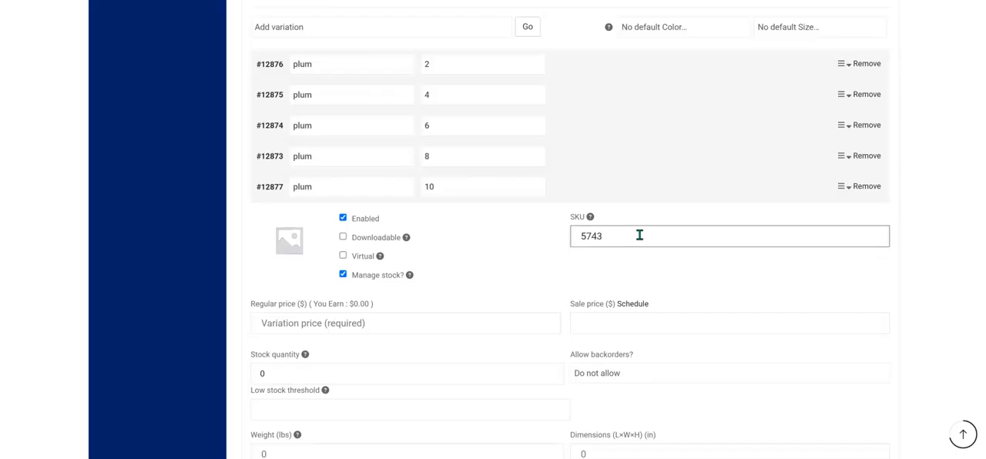
left_click(661, 189)
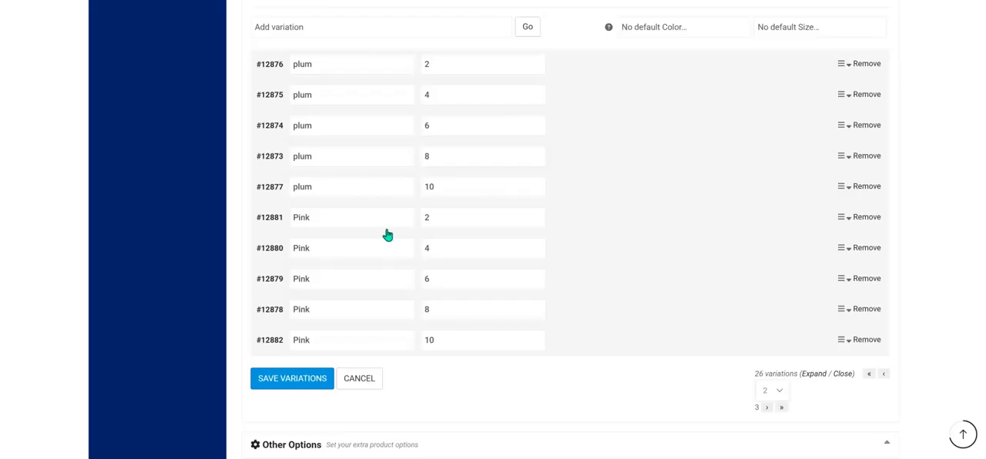
Enable stock management for the Pink size 2 variation and set its SKU to 7986-fr.
left_click(593, 220)
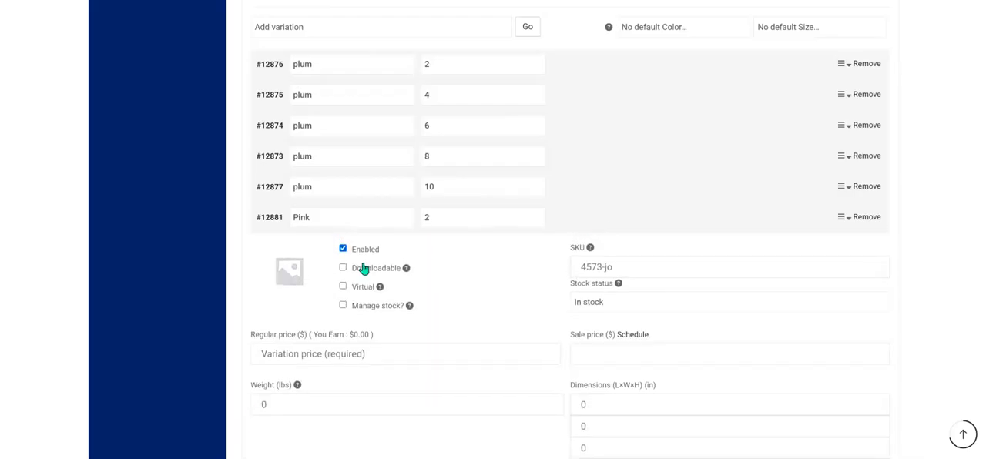
left_click(343, 306)
left_click(642, 267)
type("7986-fr")
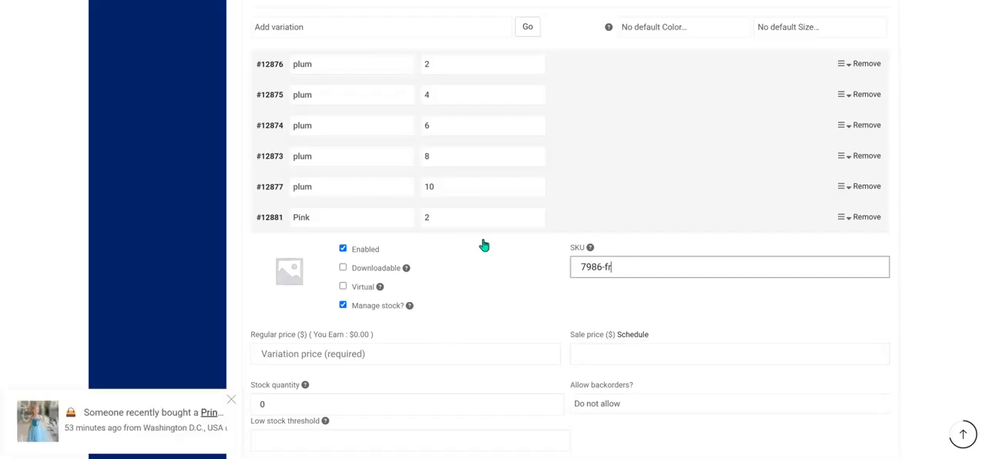
left_click(601, 219)
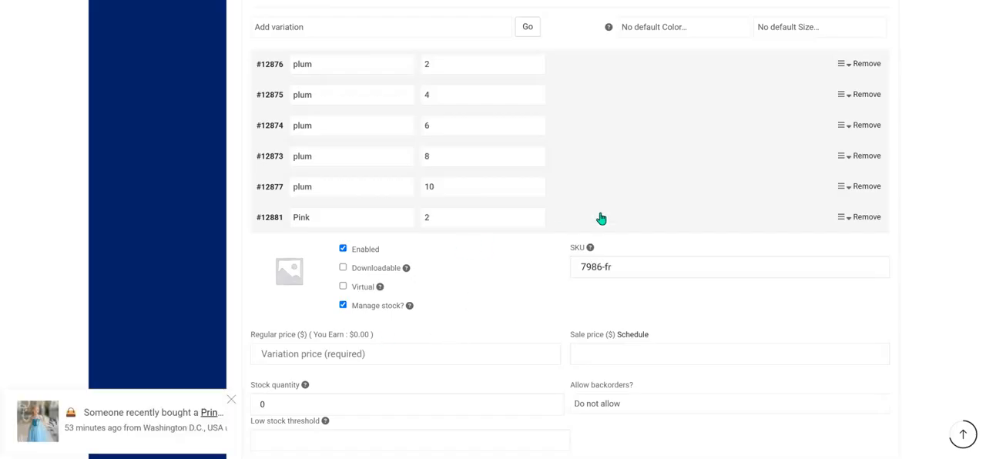
Enable stock management for the Pink size 4 variation and set its SKU to 44980-f.
left_click(572, 257)
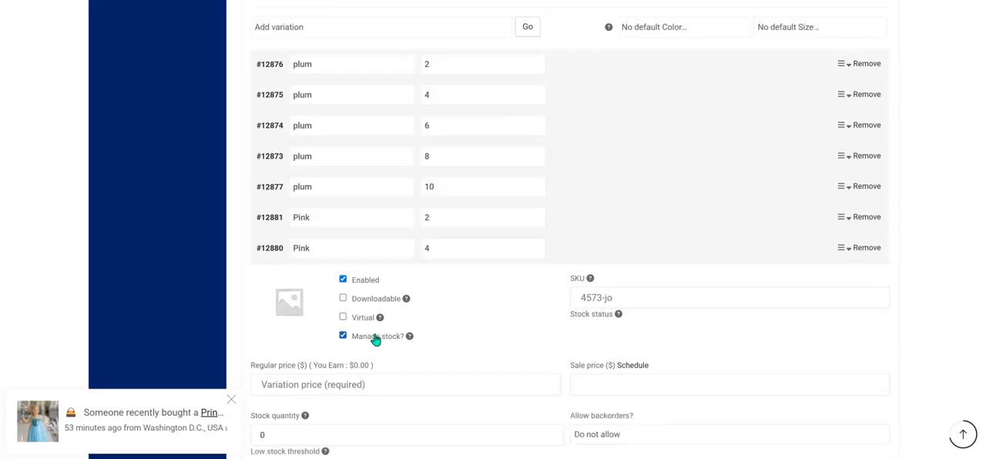
left_click(621, 298)
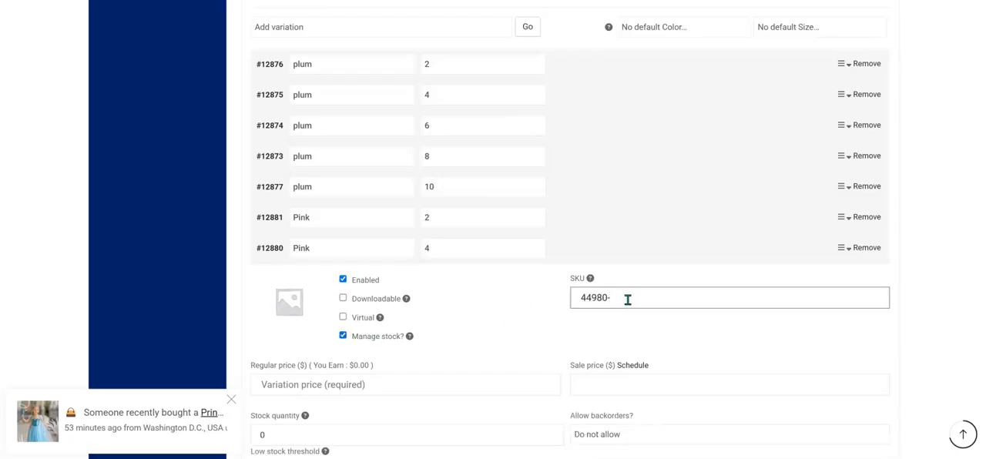
type("f")
left_click(570, 254)
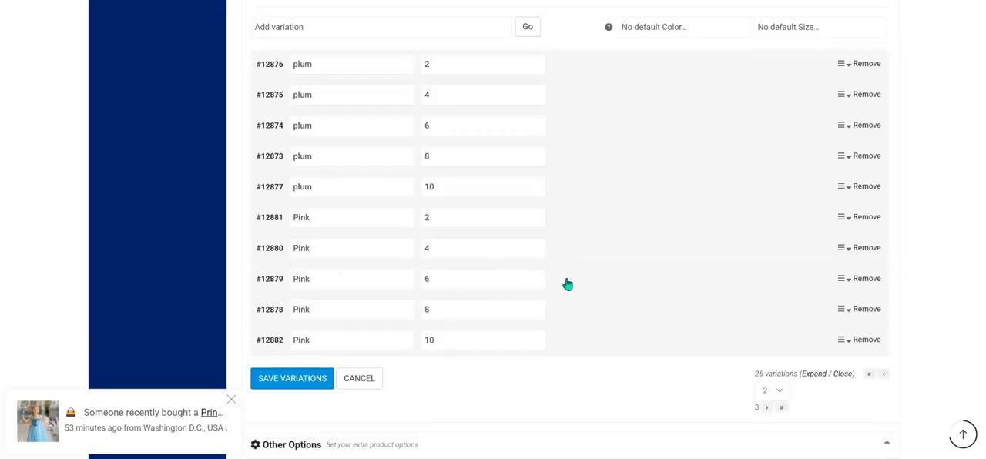
Enable stock management for the Pink size 6 variation and set its SKU to 5567-hj.
left_click(565, 281)
left_click(364, 368)
left_click(628, 328)
type("5567")
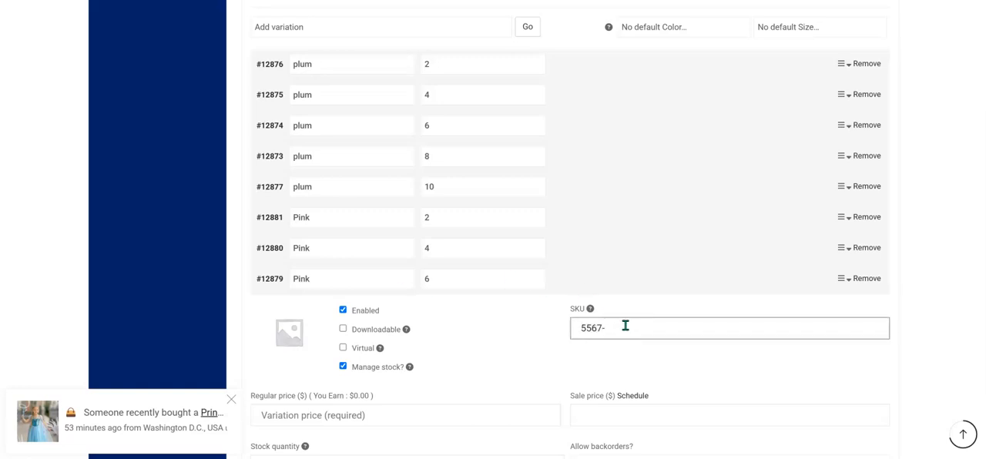
type("-hj")
left_click(622, 288)
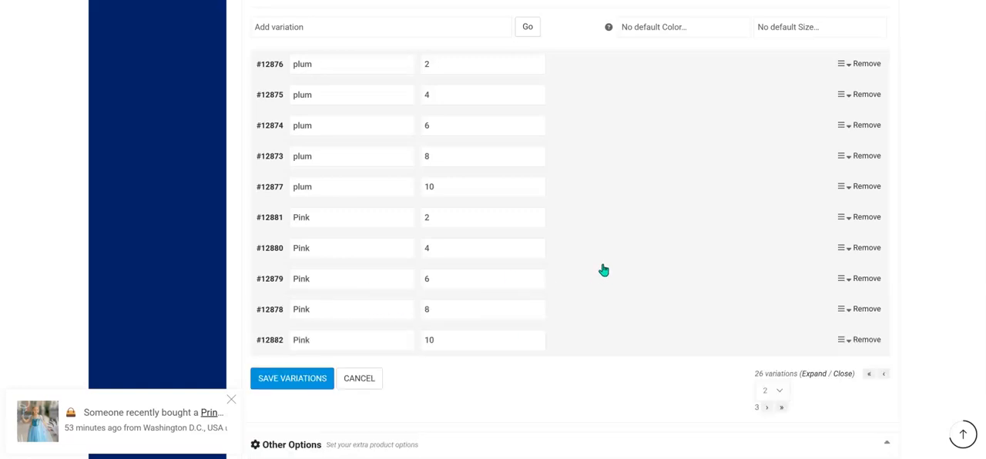
Enable stock management for the Pink size 8 variation and enter 46577 as its SKU.
left_click(614, 256)
left_click(614, 257)
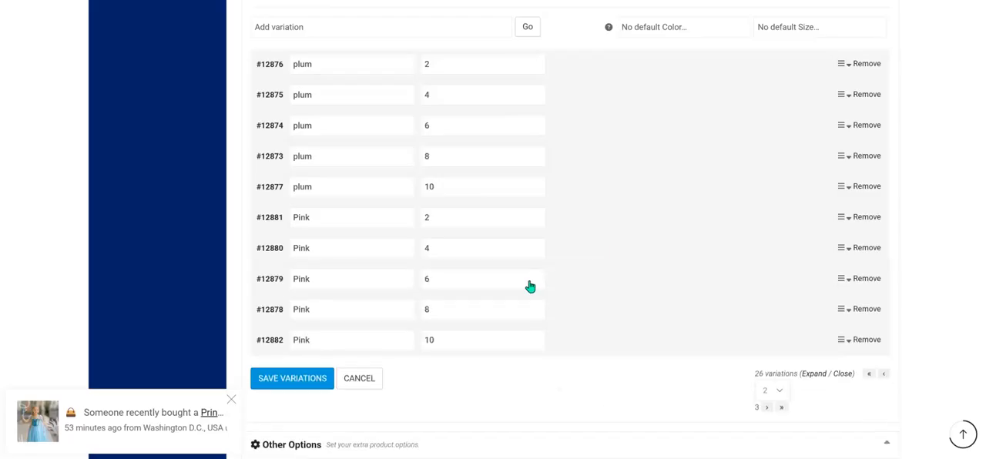
left_click(579, 316)
left_click(378, 400)
left_click(630, 357)
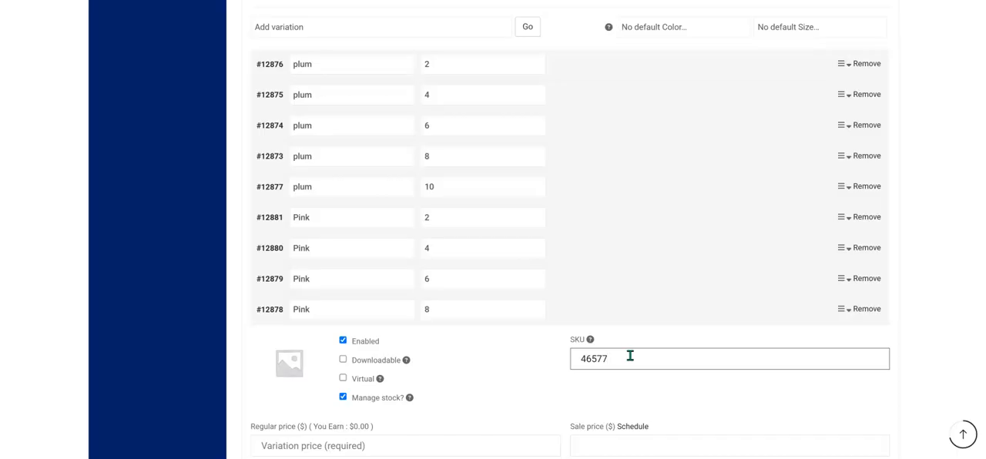
scroll(621, 312, "down", 3)
left_click(617, 135)
Enable stock management for the Pink size 10 variation, set its SKU to 78675 and save the variations.
left_click(584, 168)
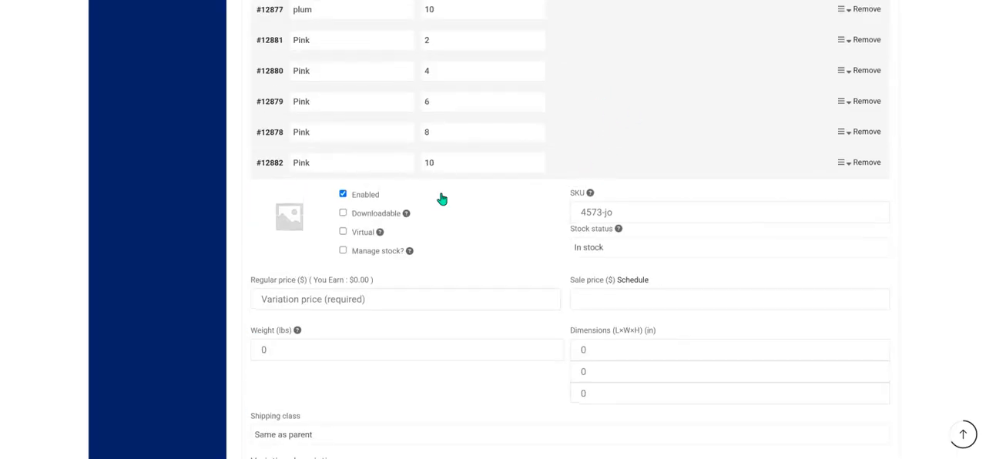
left_click(343, 252)
left_click(668, 214)
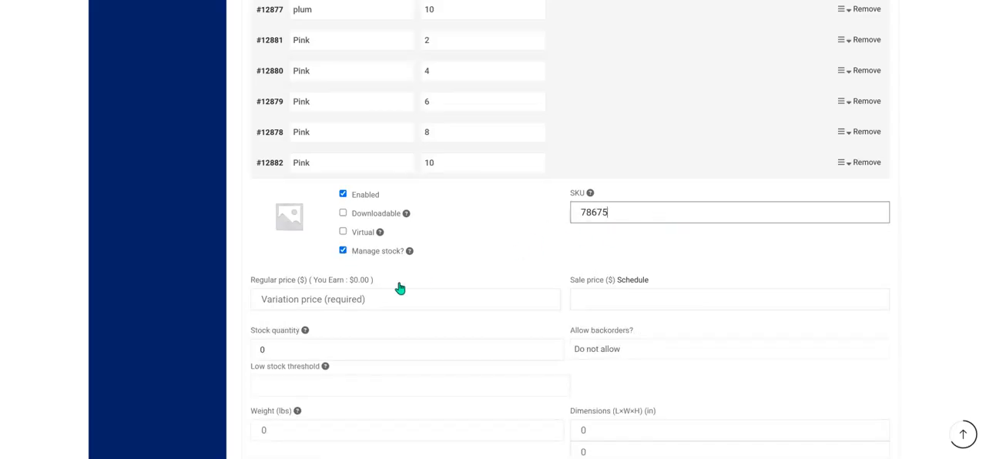
left_click(651, 165)
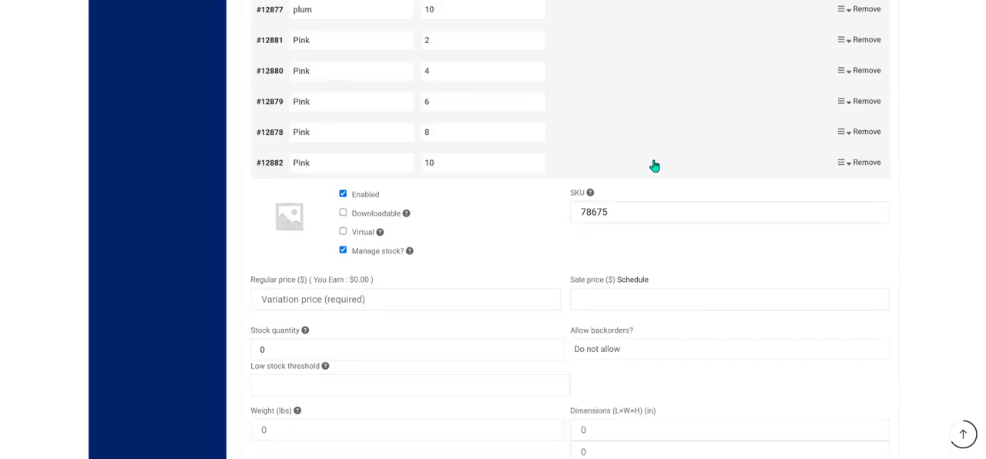
left_click(295, 206)
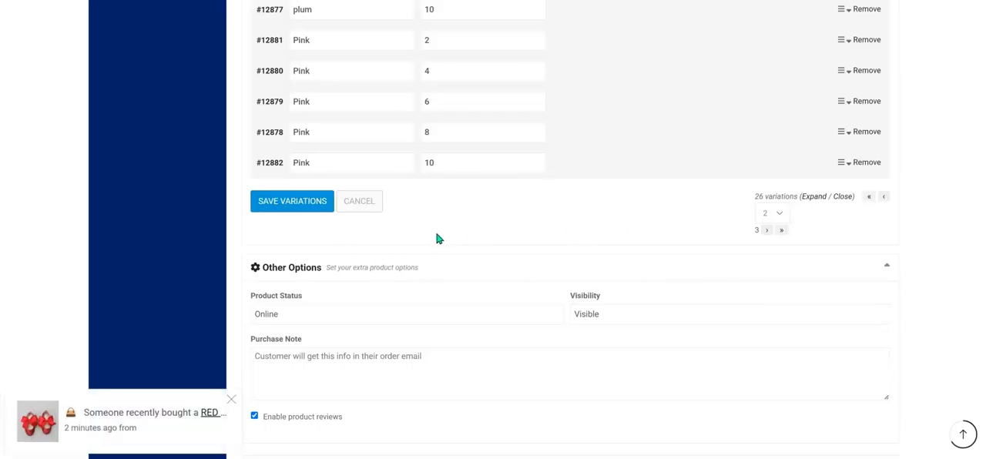
Save the product and return to the second page of its variations with the plum and Pink sizes.
scroll(694, 247, "down", 2)
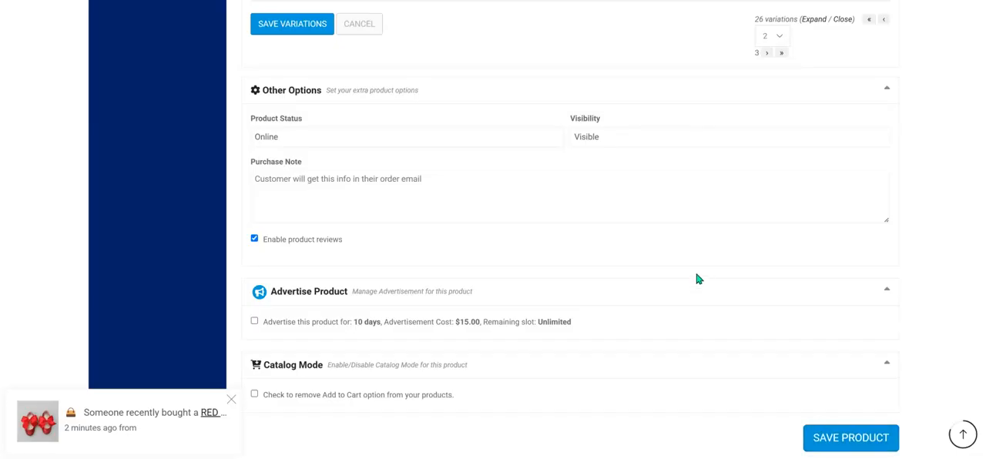
scroll(438, 226, "down", 15)
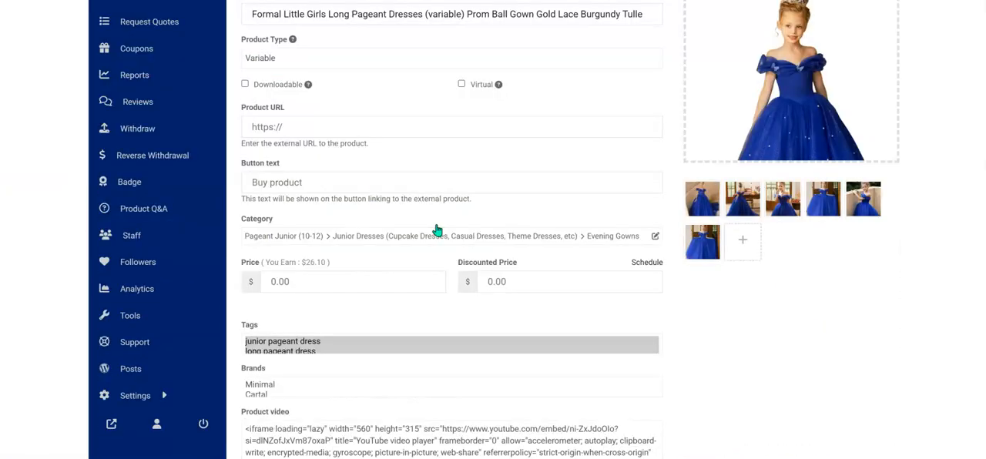
scroll(436, 225, "down", 4)
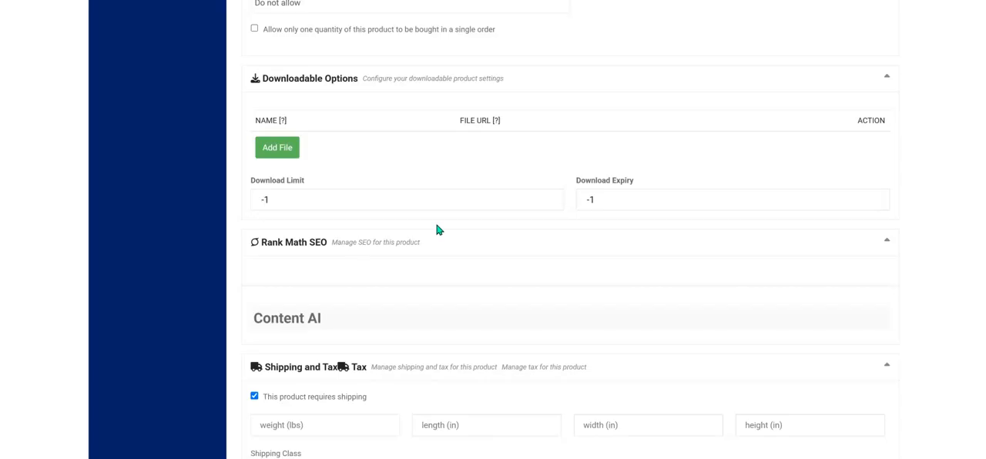
scroll(437, 230, "down", 5)
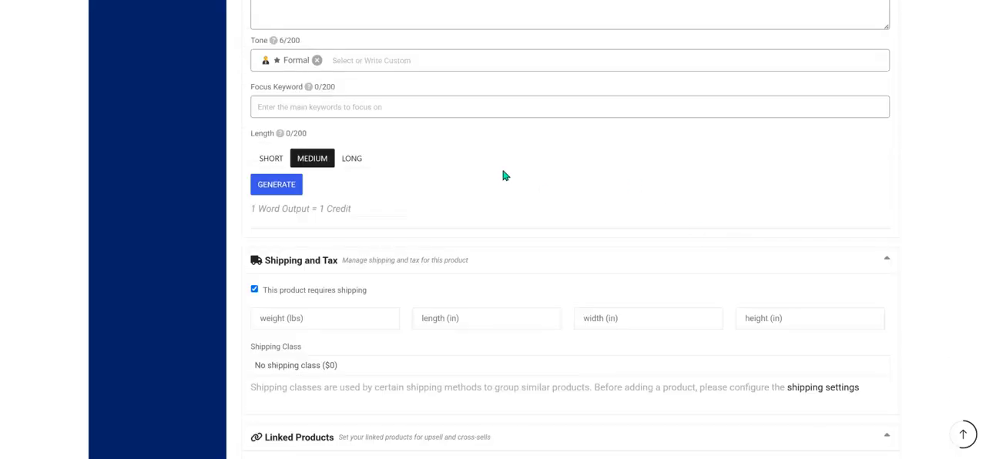
scroll(508, 176, "up", 3)
scroll(509, 176, "down", 10)
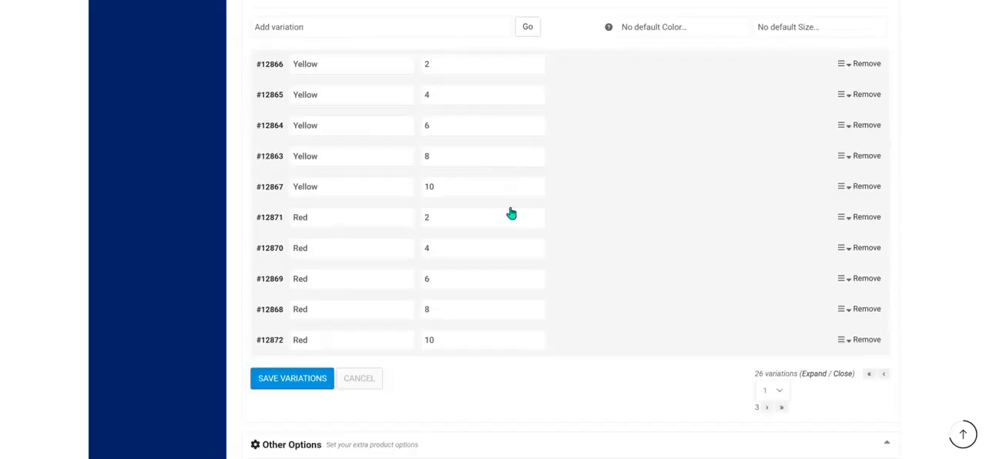
left_click(767, 409)
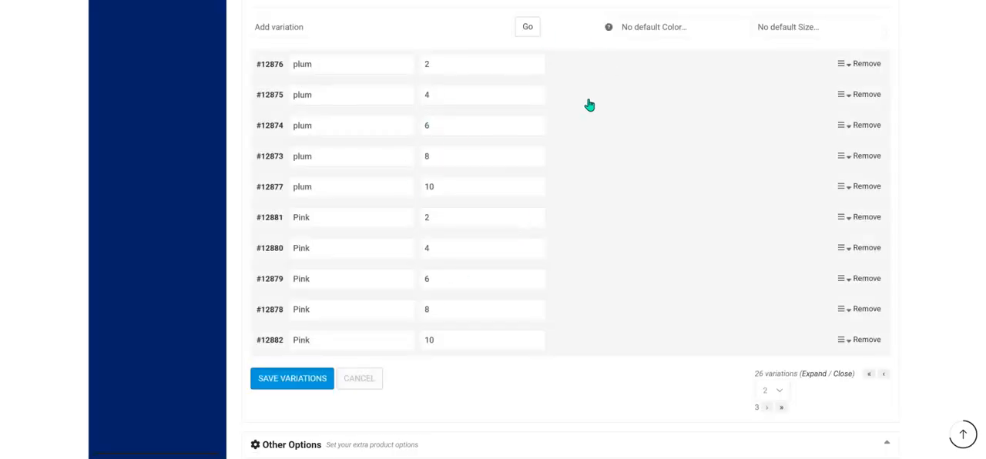
Check the saved details of the plum size 2 variation and a Pink variation.
left_click(592, 73)
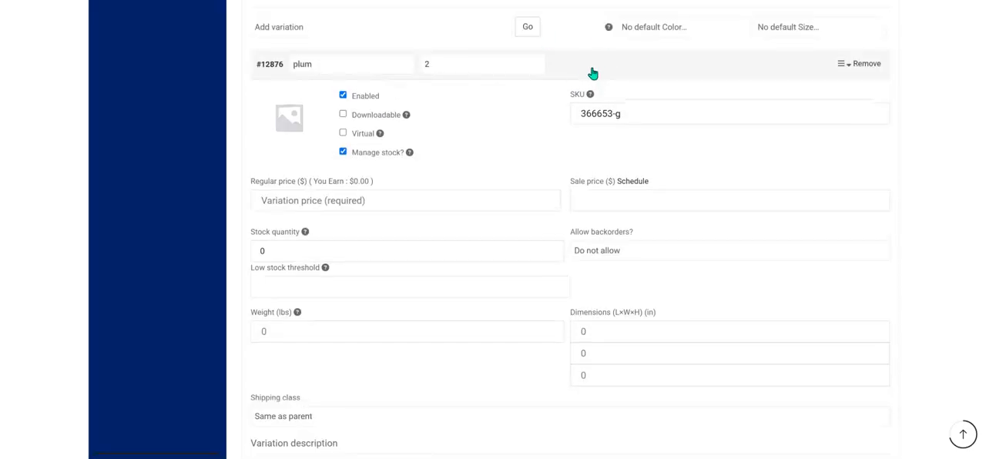
left_click(583, 64)
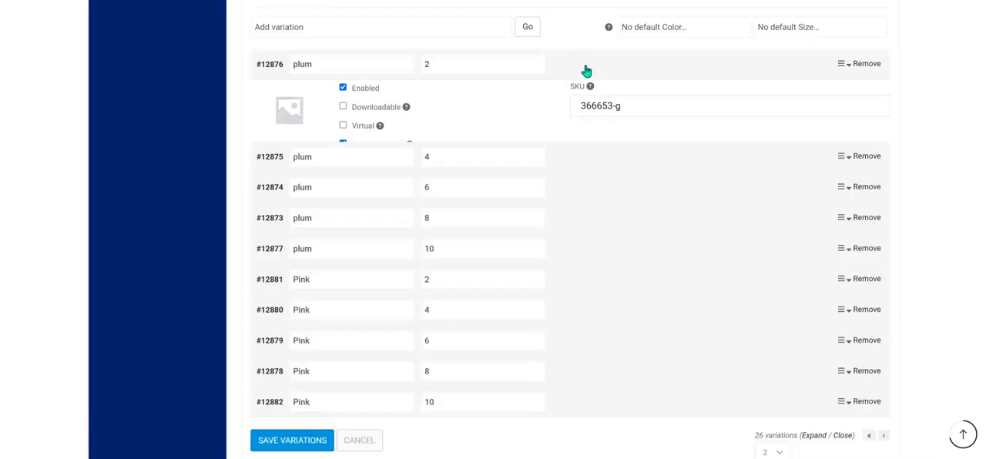
left_click(581, 347)
left_click(584, 346)
scroll(529, 277, "down", 1)
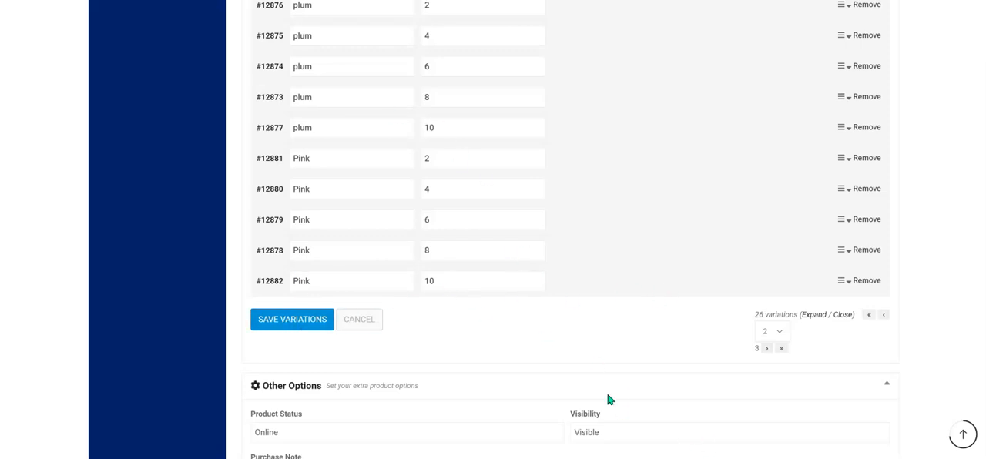
scroll(429, 103, "up", 1)
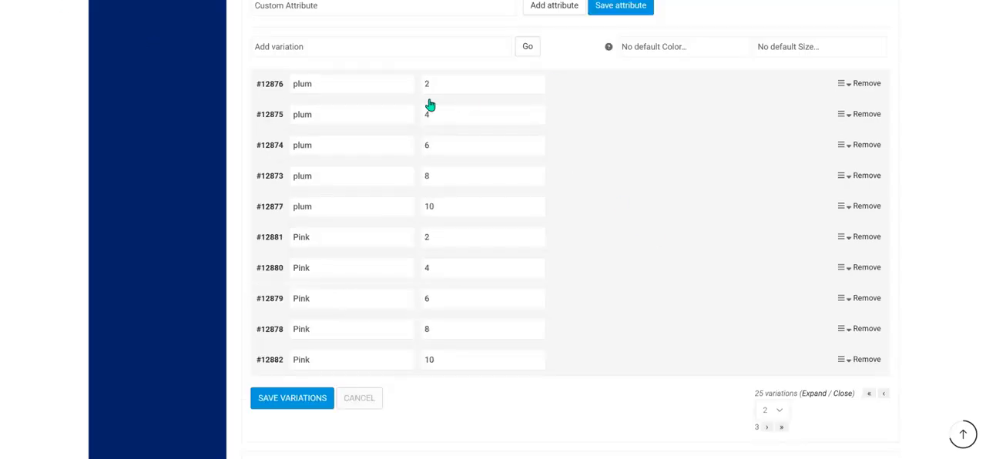
Set the purple dress picture from the media library as the plum size 2 variation's image.
left_click(599, 95)
left_click(286, 142)
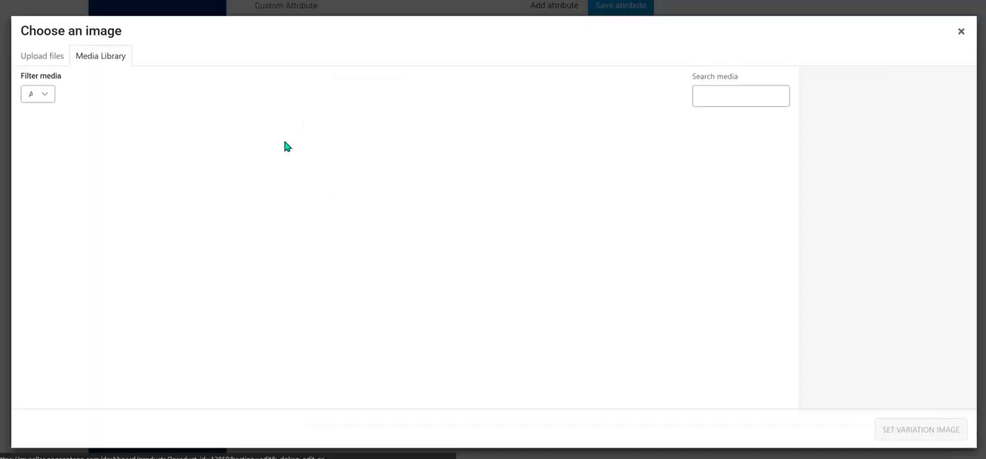
left_click(258, 174)
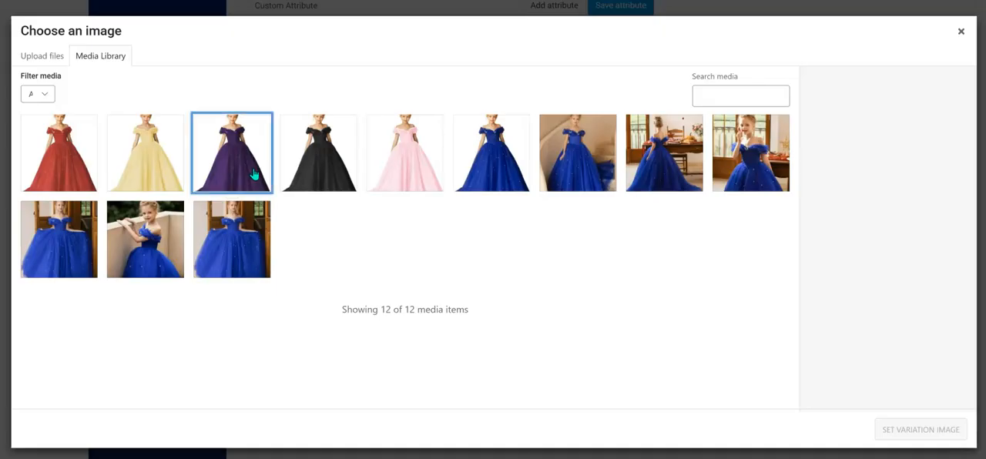
left_click(913, 430)
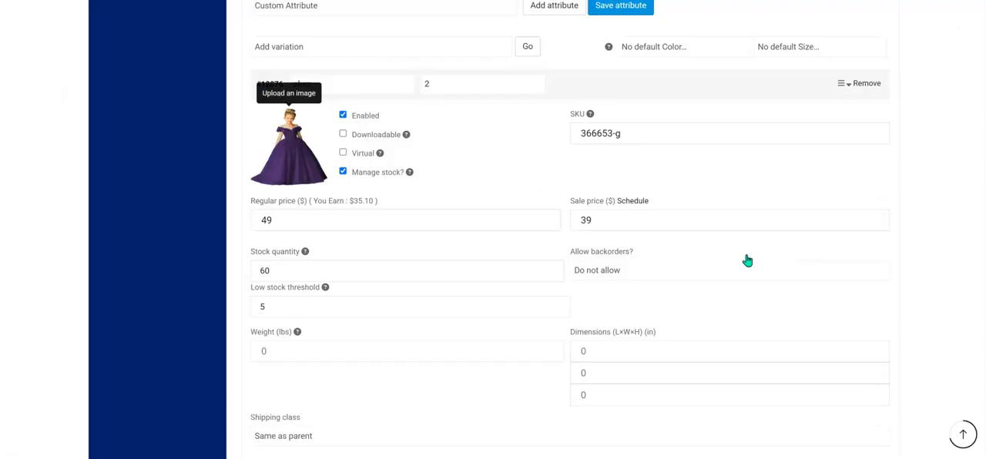
left_click(643, 96)
Set the purple dress picture from the media library as the plum size 4 variation's image.
left_click(578, 120)
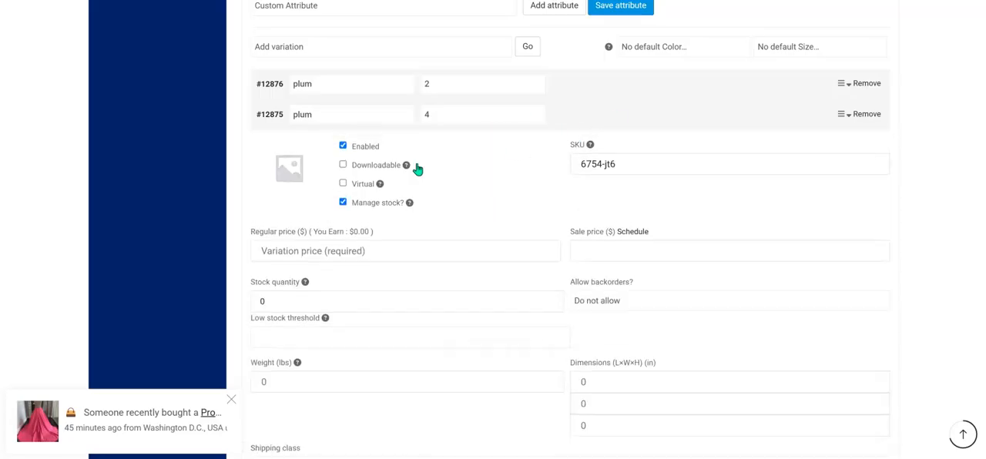
left_click(287, 183)
left_click(251, 173)
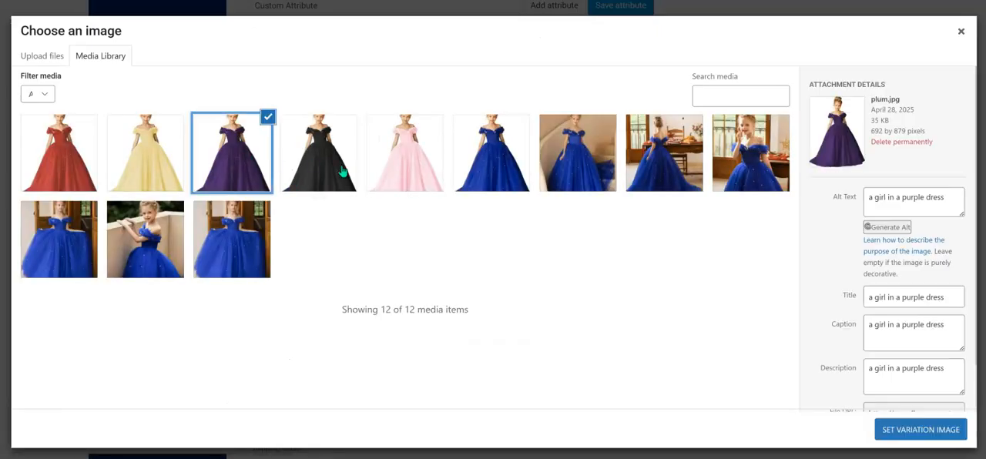
left_click(940, 429)
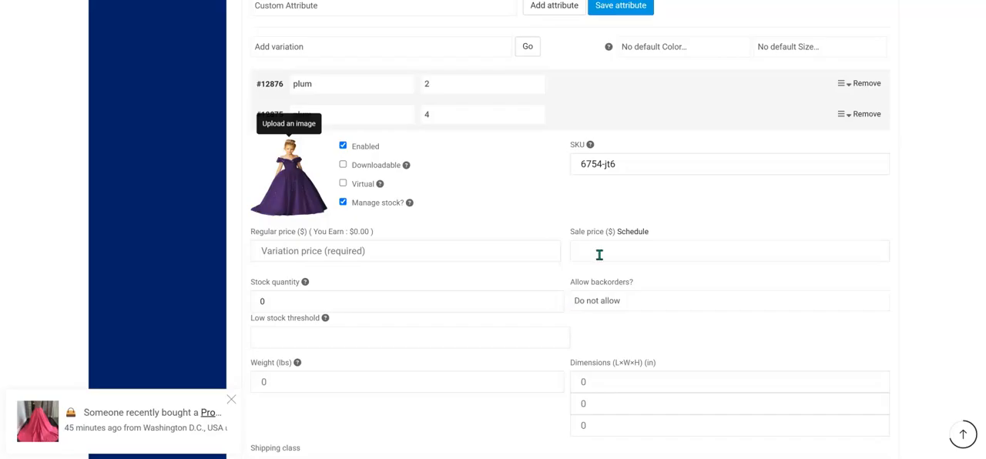
Set the purple dress picture from the media library as the plum size 6 variation's image.
left_click(628, 113)
left_click(584, 155)
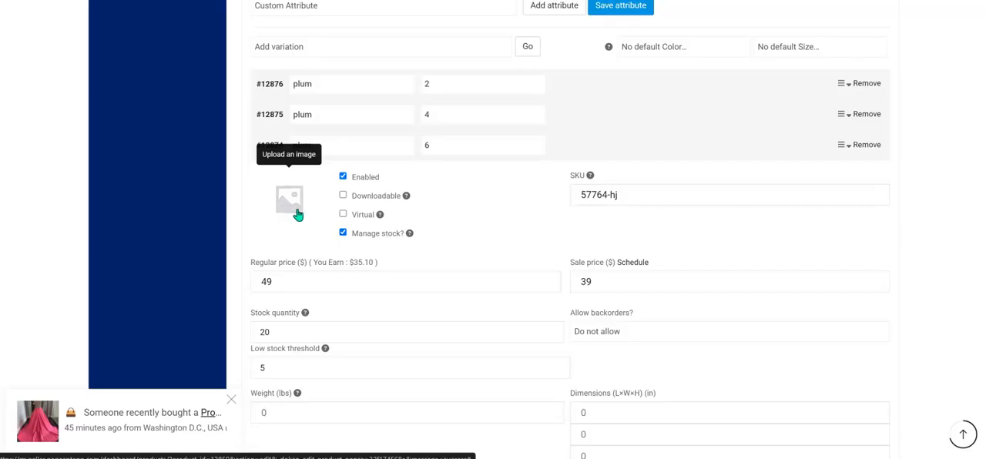
left_click(291, 208)
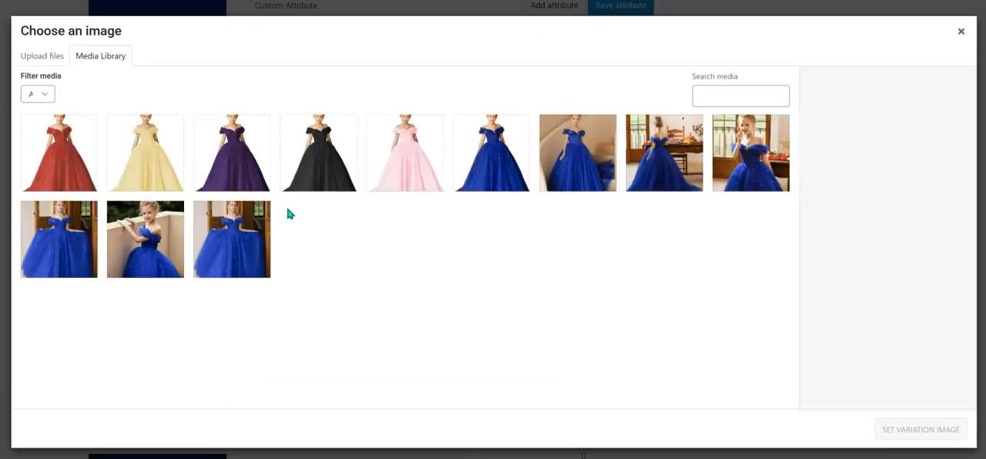
left_click(256, 148)
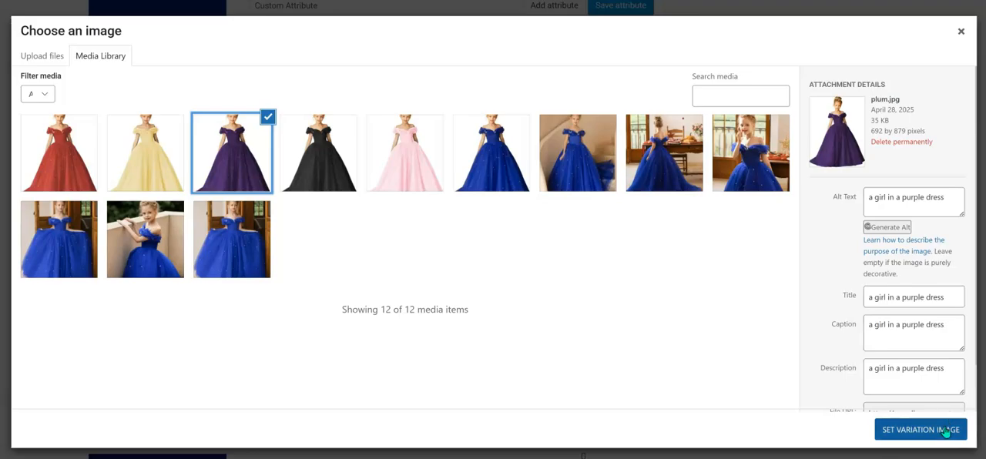
left_click(944, 431)
Set the purple dress picture from the media library as the plum size 8 variation's image.
scroll(563, 270, "down", 2)
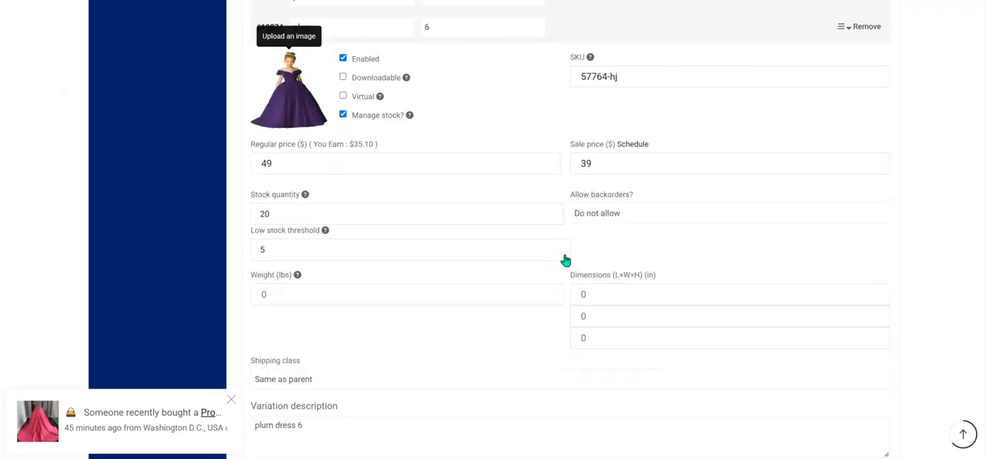
scroll(563, 261, "down", 3)
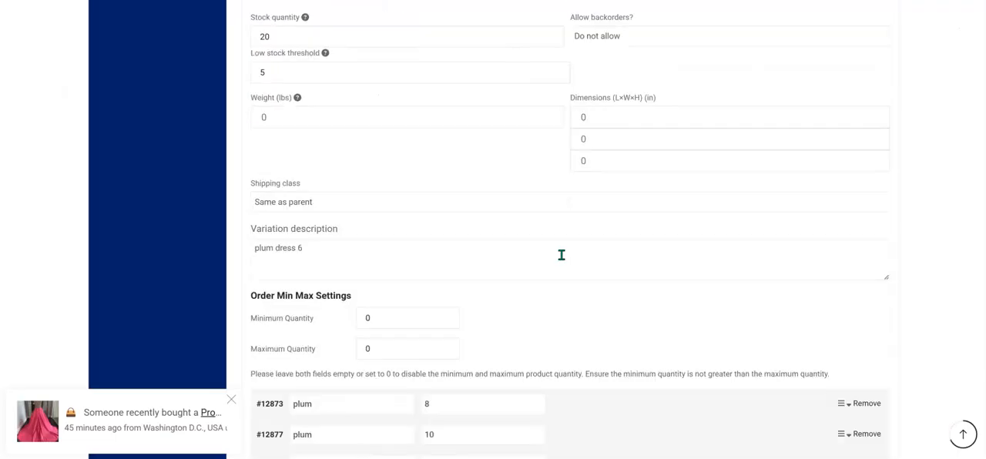
scroll(561, 255, "down", 2)
left_click(573, 288)
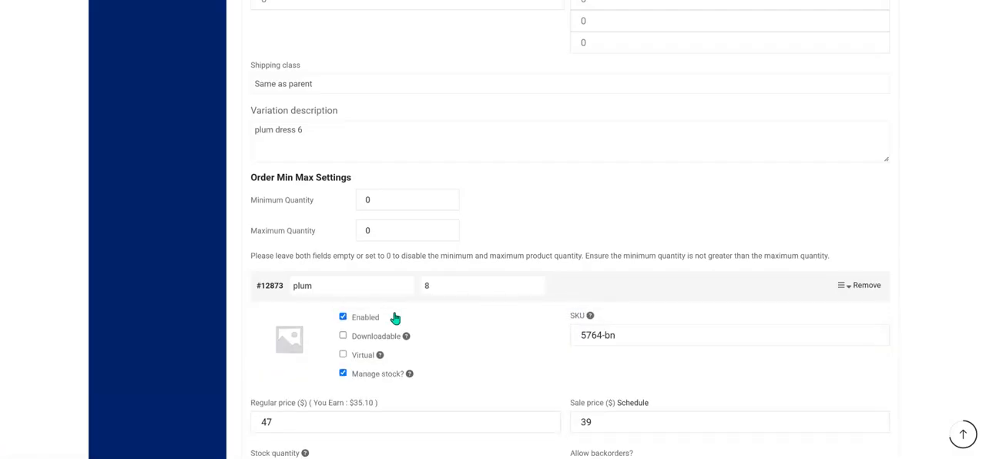
left_click(291, 338)
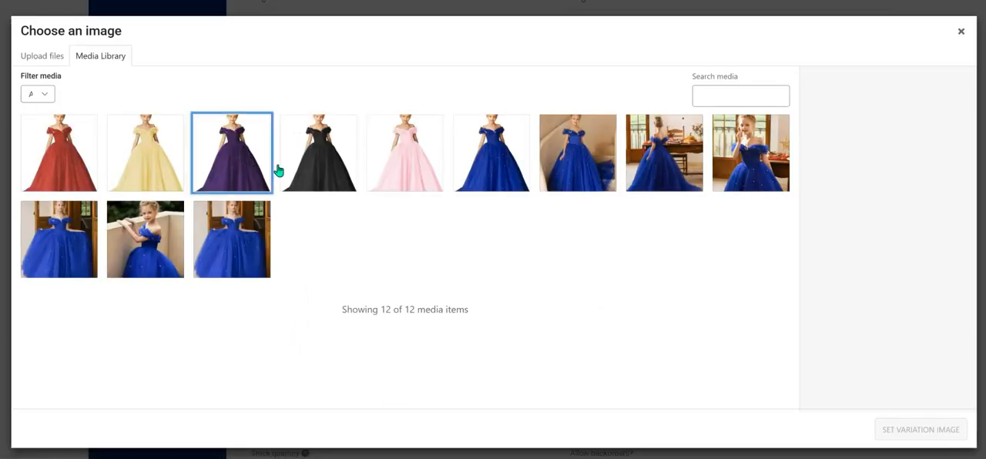
left_click(938, 429)
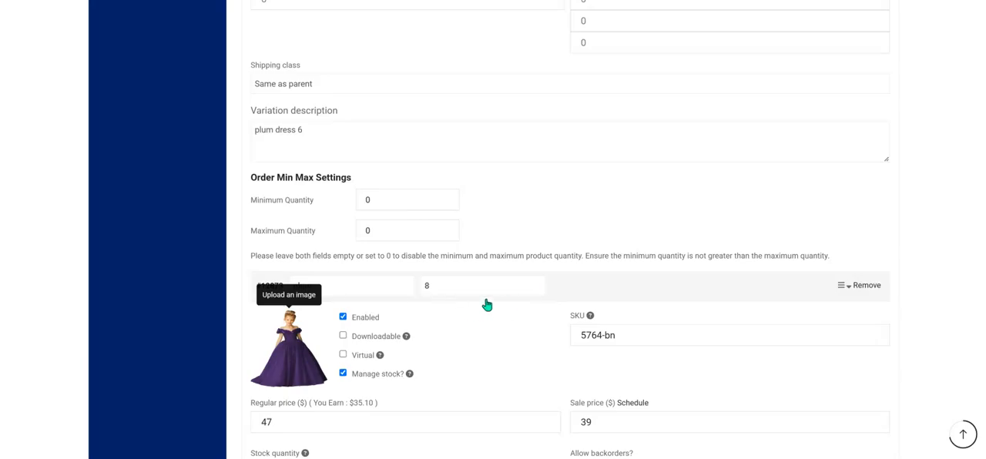
Set the purple dress picture as the plum size 10 variation's image and save the variations.
scroll(487, 305, "down", 7)
left_click(551, 305)
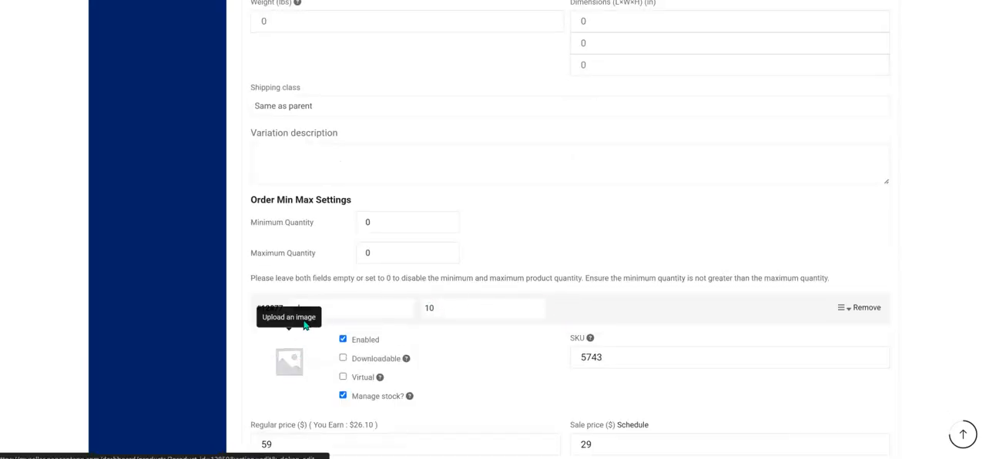
left_click(305, 326)
left_click(260, 154)
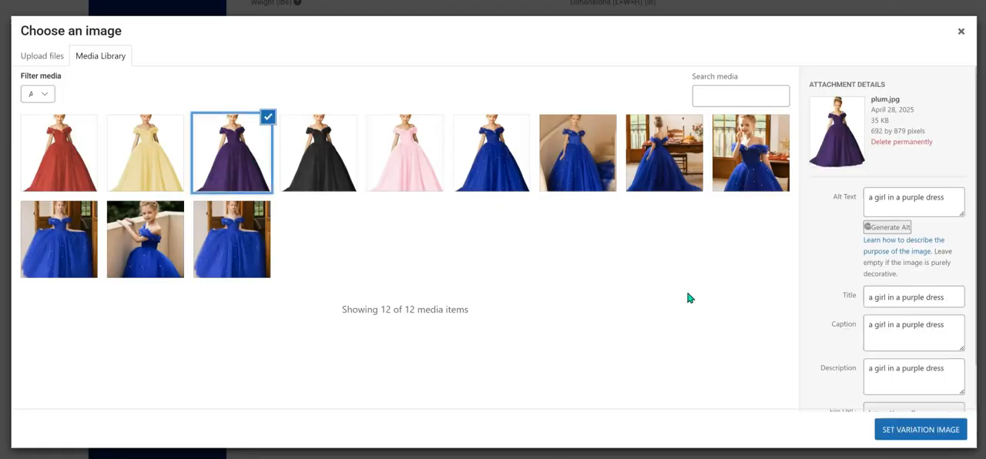
left_click(947, 431)
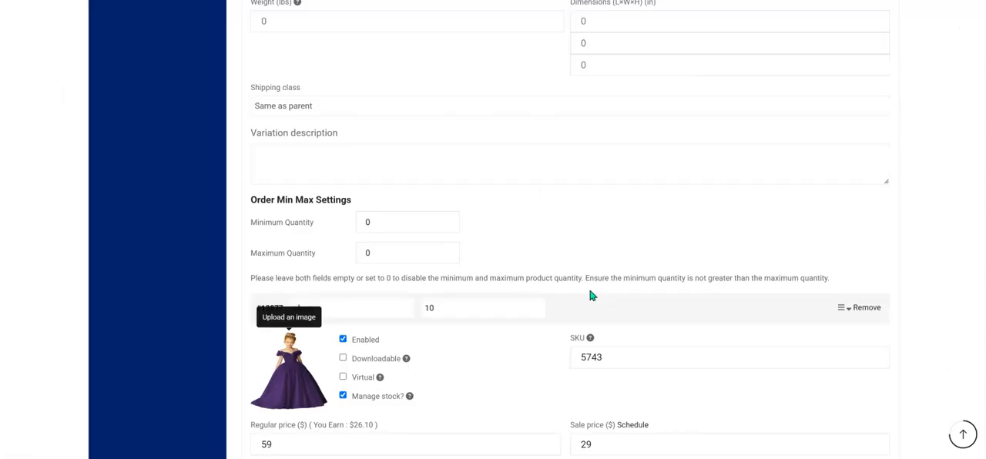
scroll(591, 295, "down", 8)
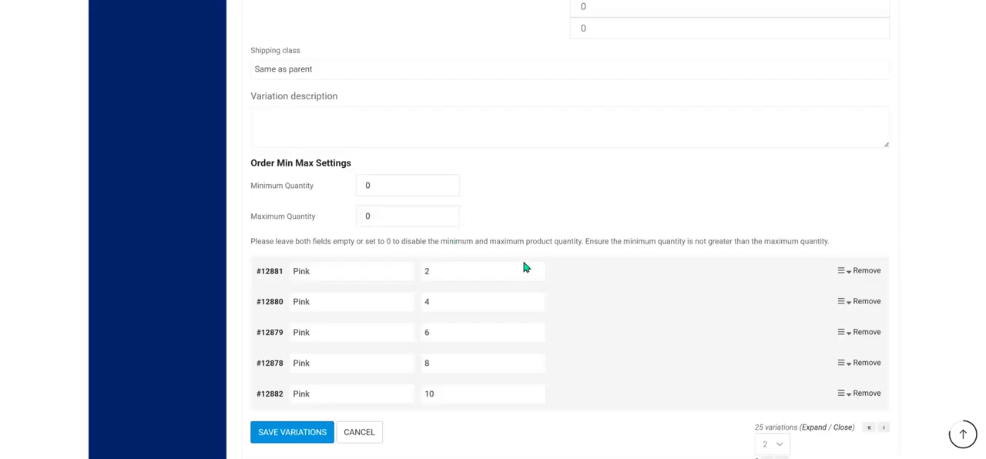
left_click(306, 436)
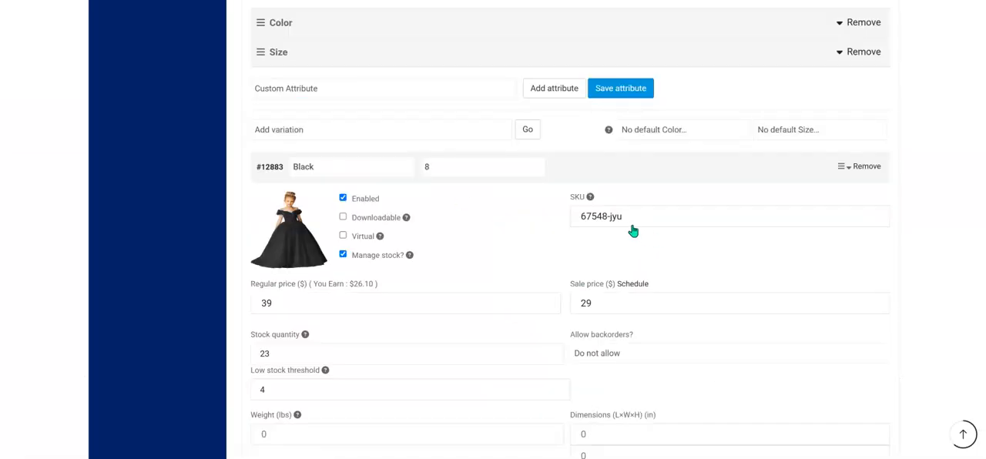
Set the black dress picture from the media library as the Black size 6 variation's image.
scroll(632, 218, "down", 1)
scroll(643, 177, "down", 1)
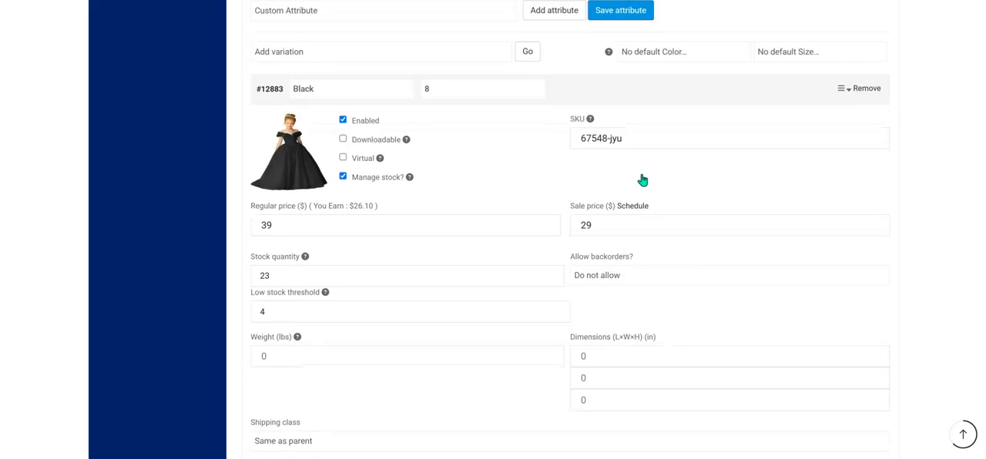
scroll(524, 224, "down", 1)
scroll(529, 225, "down", 2)
scroll(531, 213, "down", 2)
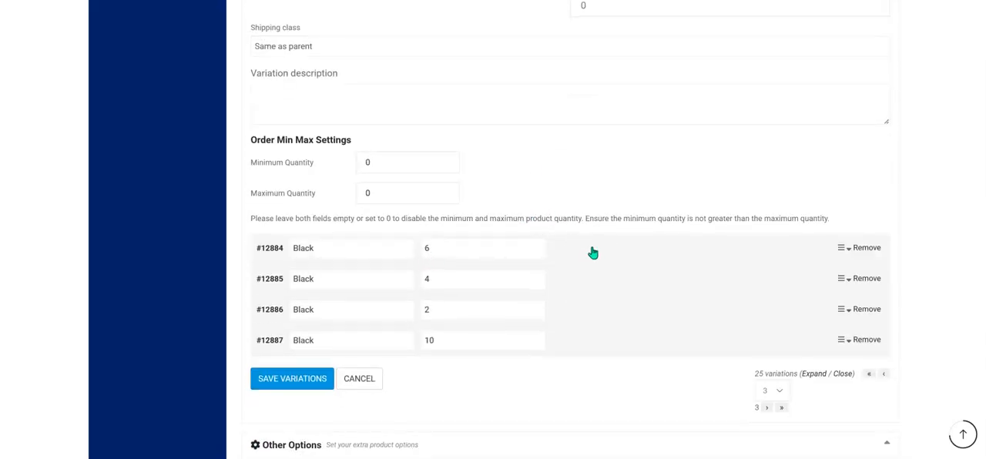
left_click(592, 253)
left_click(281, 316)
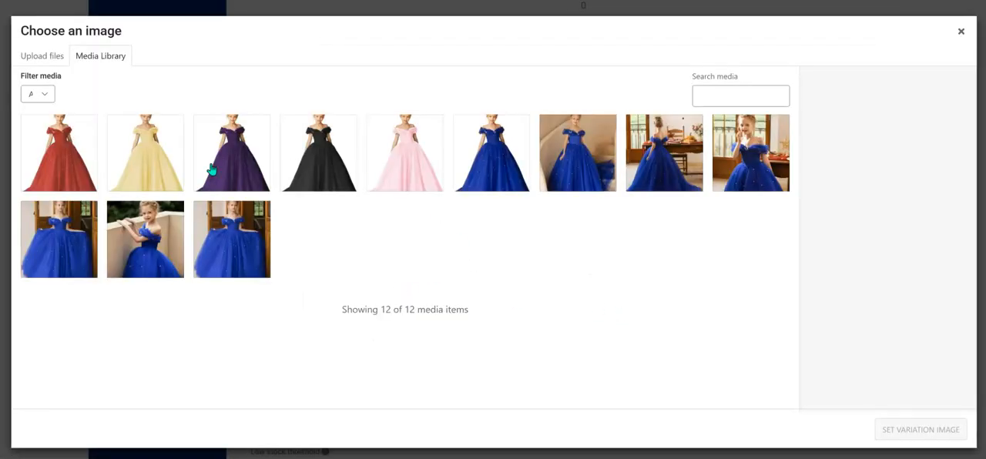
left_click(319, 168)
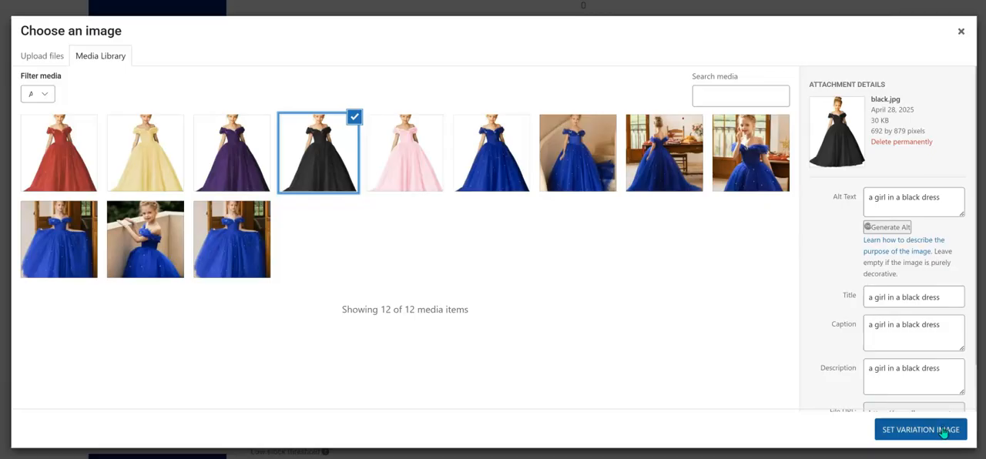
left_click(943, 430)
Set the black dress picture from the media library as the Black size 4 variation's image.
scroll(514, 223, "down", 5)
scroll(503, 196, "down", 4)
left_click(589, 210)
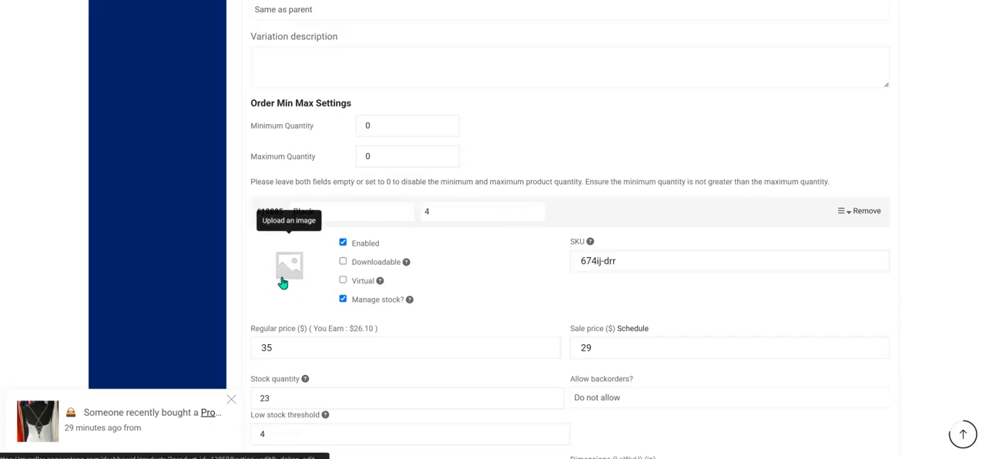
left_click(283, 282)
left_click(312, 152)
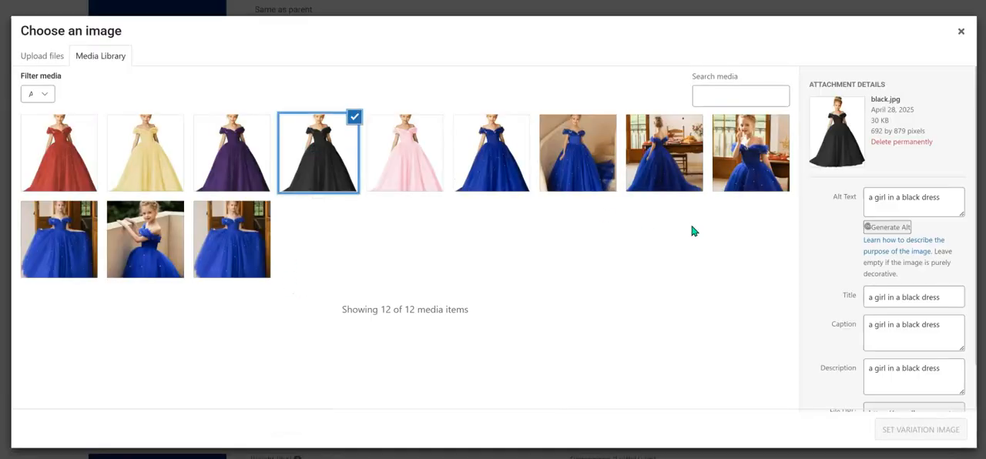
left_click(921, 430)
Set the black dress picture from the media library as the Black size 2 variation's image.
scroll(501, 220, "down", 3)
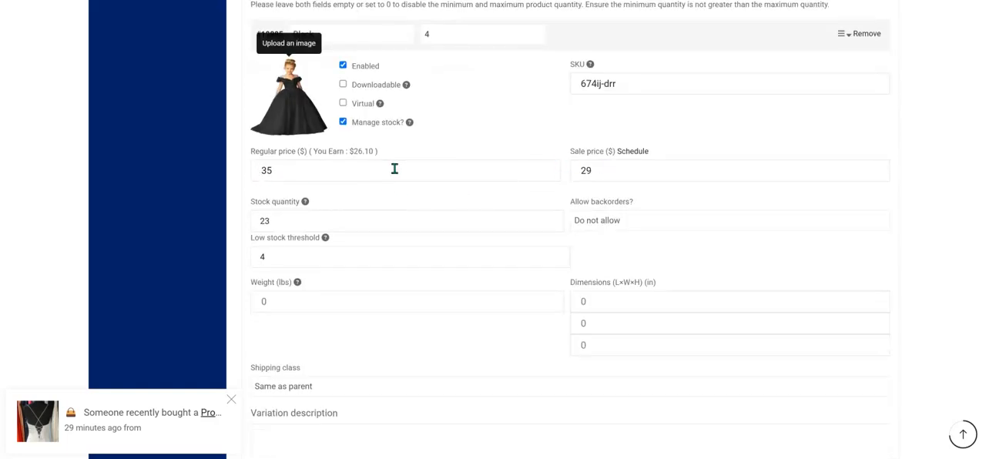
scroll(488, 280, "down", 5)
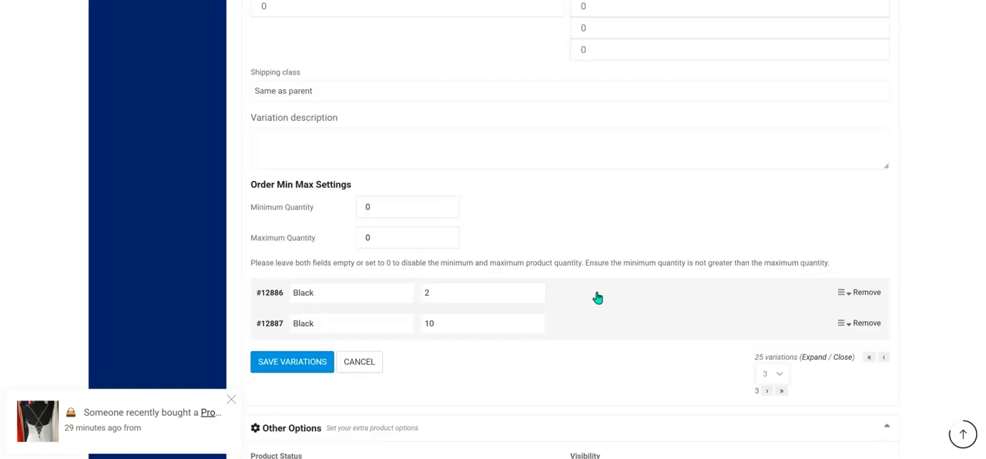
left_click(598, 299)
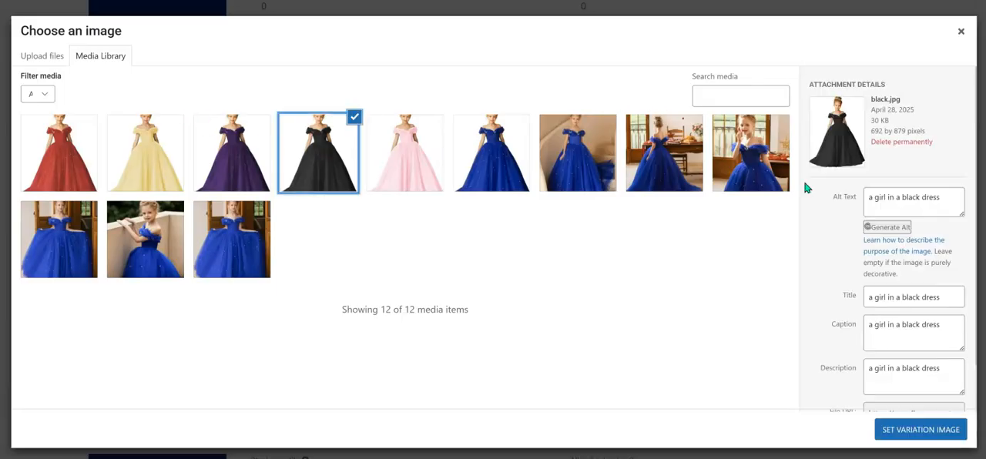
left_click(921, 430)
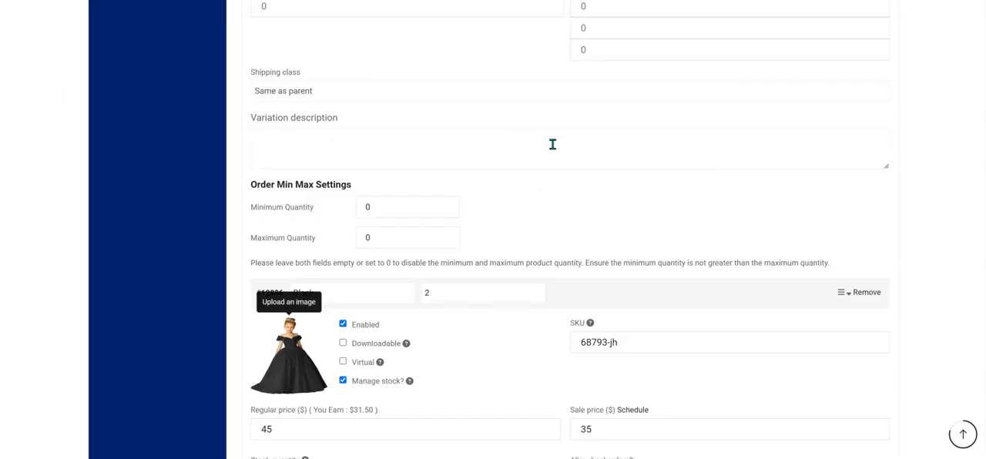
Set the black dress picture from the media library as the Black size 10 variation's image.
scroll(553, 147, "down", 3)
scroll(458, 280, "down", 5)
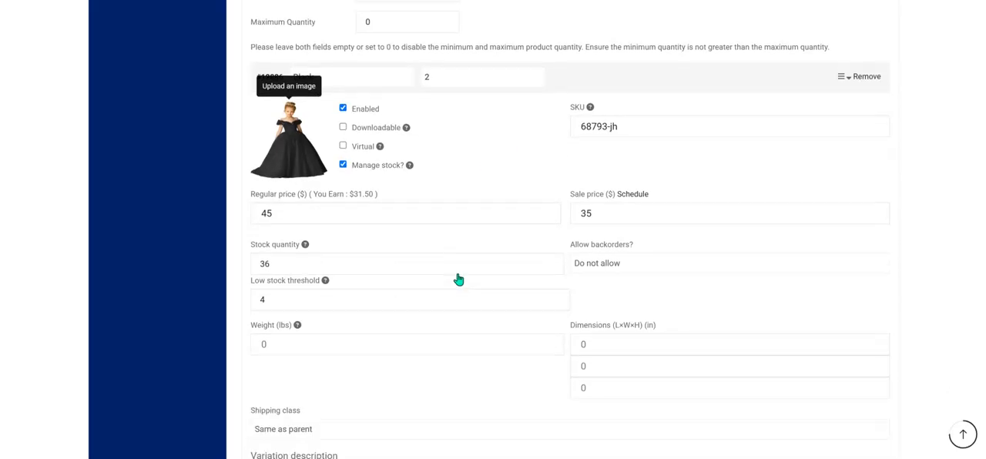
left_click(591, 265)
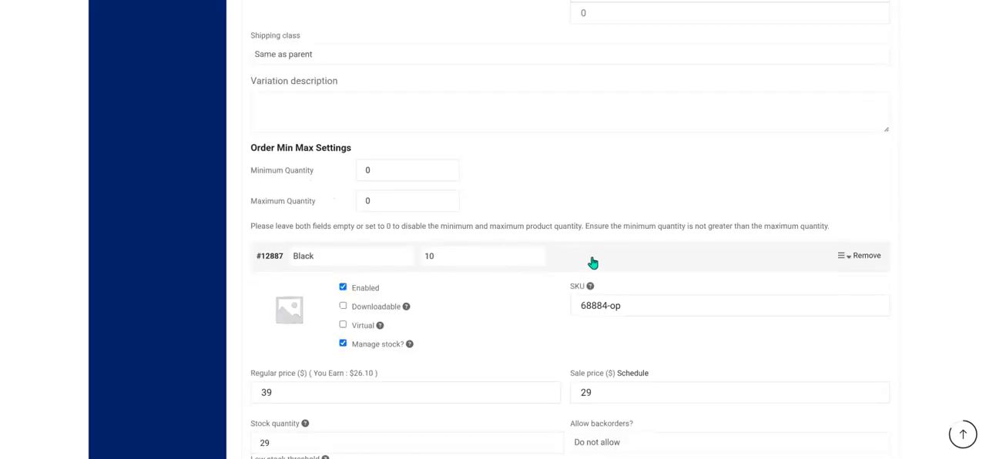
left_click(297, 315)
left_click(329, 133)
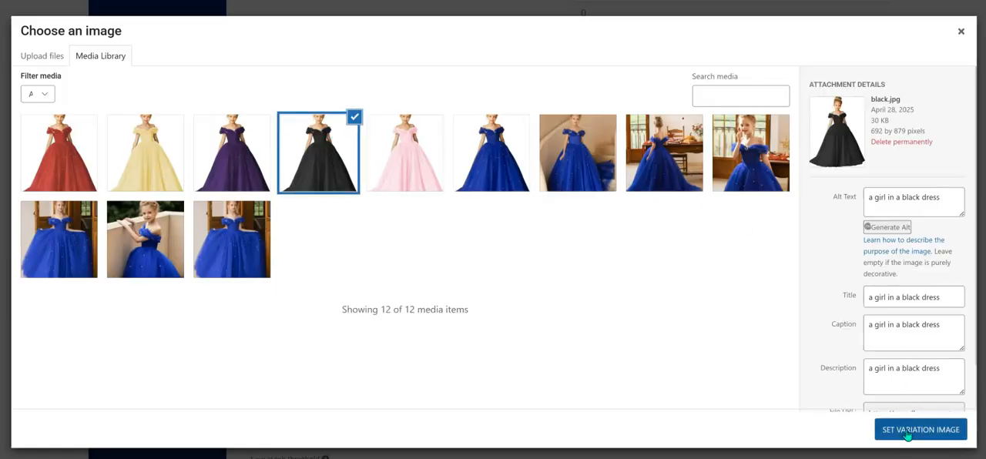
left_click(906, 431)
Save the variations on the third page with the Black dress sizes.
scroll(546, 93, "down", 1)
scroll(546, 93, "down", 2)
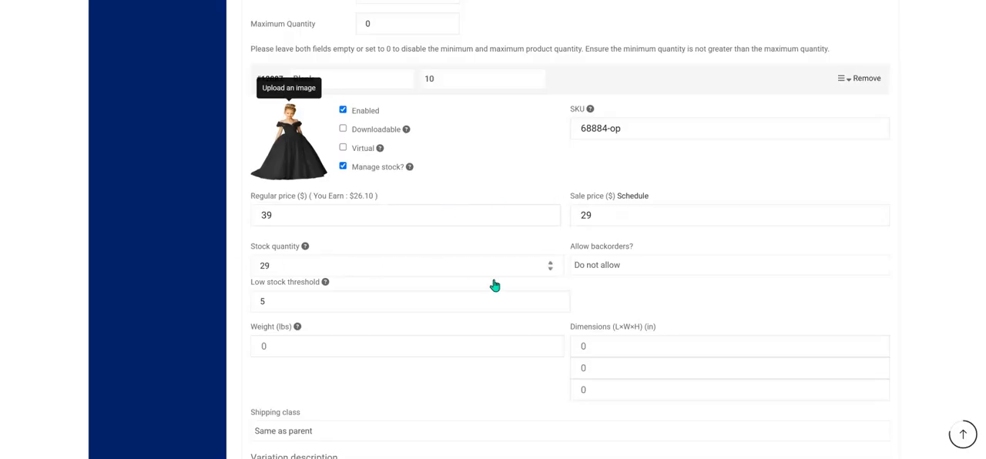
scroll(419, 299, "down", 5)
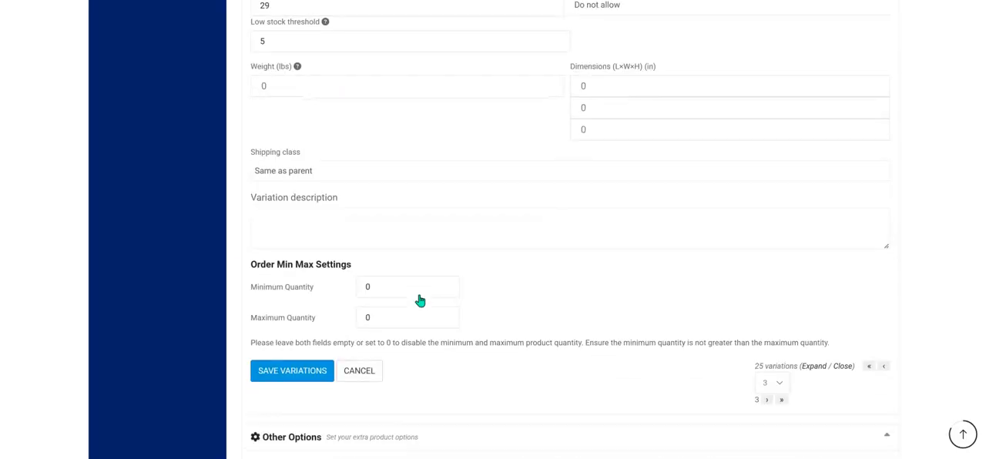
scroll(654, 311, "down", 1)
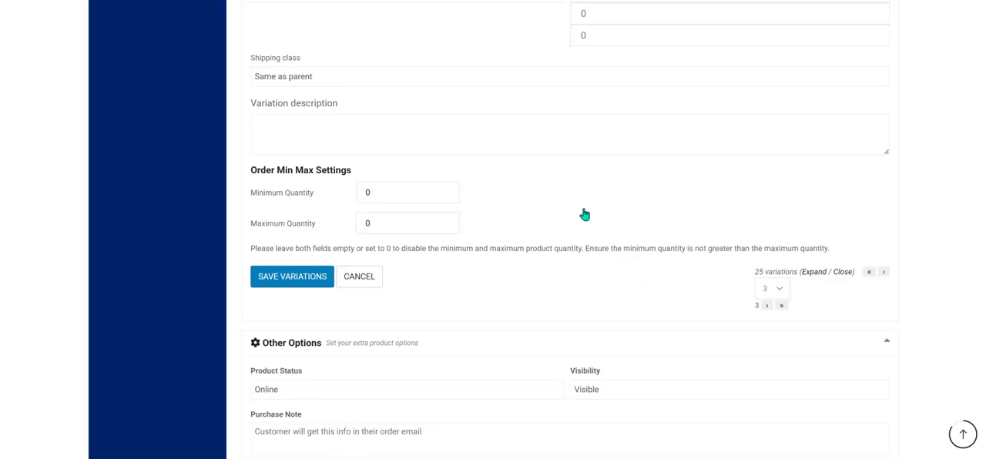
left_click(279, 278)
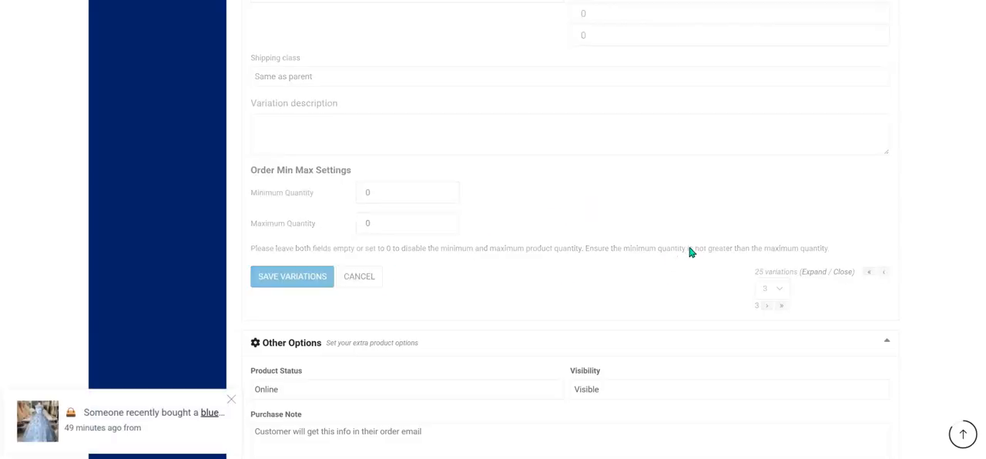
scroll(691, 253, "down", 12)
scroll(485, 161, "up", 6)
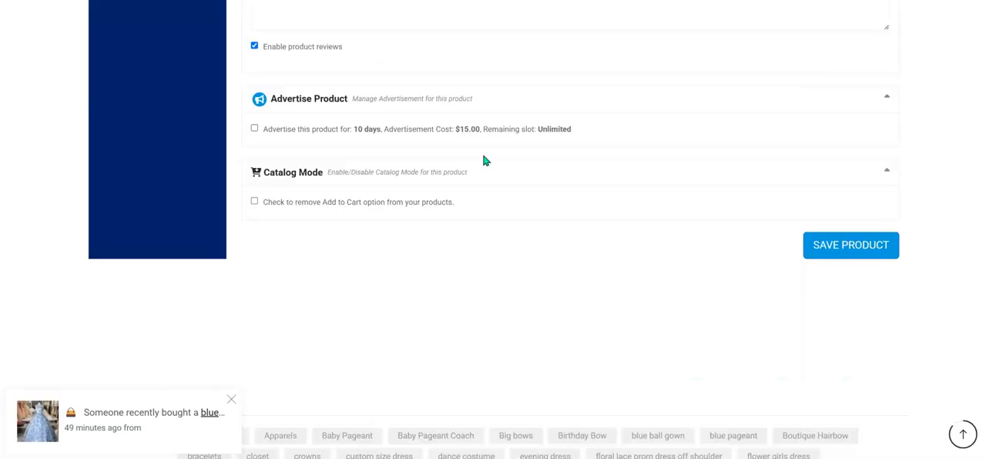
scroll(485, 160, "up", 3)
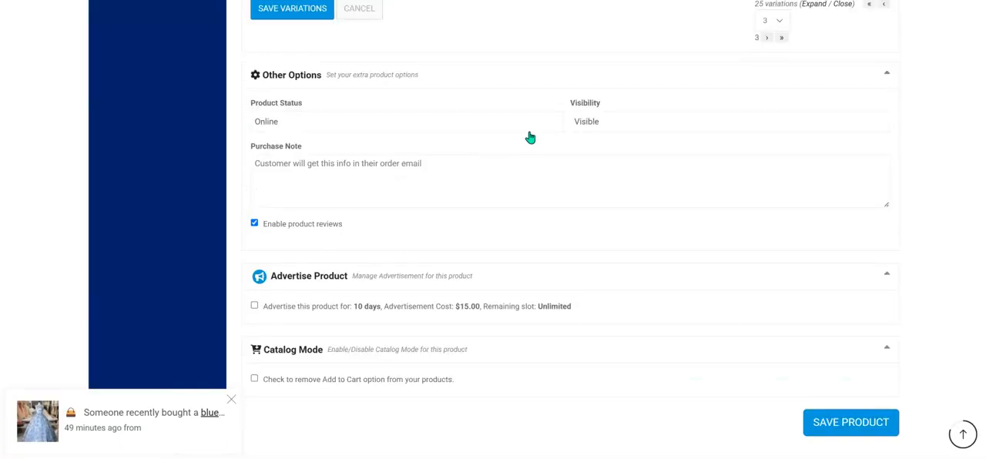
Reorder the Black variations by ascending size: 2, 4, 6, 8, 10.
scroll(461, 158, "up", 3)
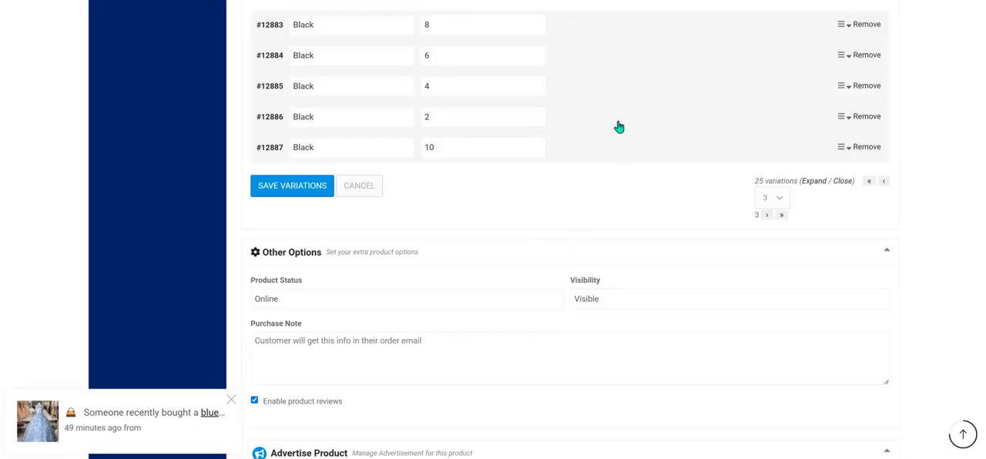
scroll(559, 155, "up", 1)
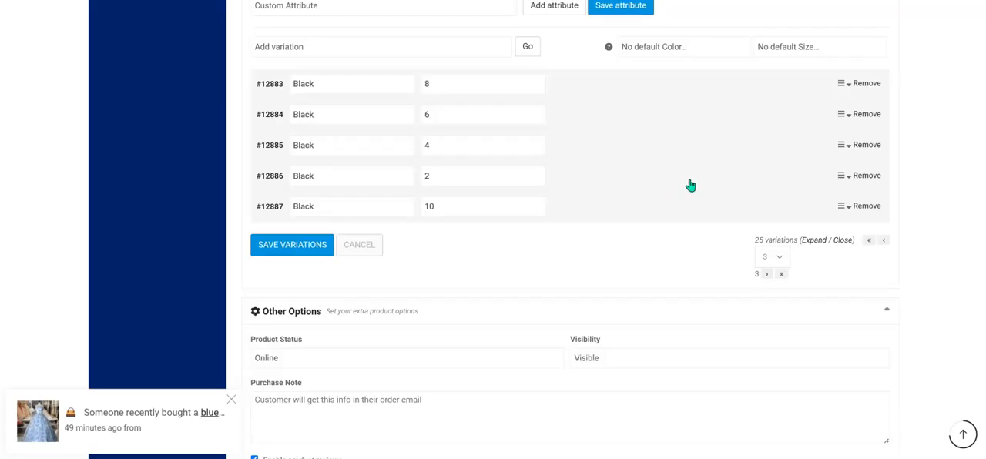
left_click_drag(839, 180, 818, 82)
left_click_drag(831, 145, 825, 178)
left_click_drag(834, 121, 829, 113)
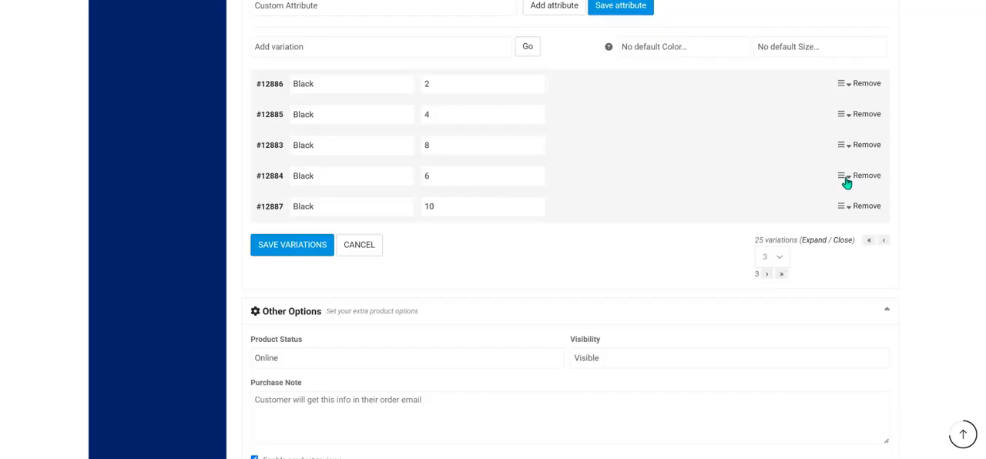
left_click_drag(841, 179, 839, 145)
Save the reordered variations and save the whole product.
left_click(287, 245)
scroll(694, 238, "down", 6)
left_click(879, 191)
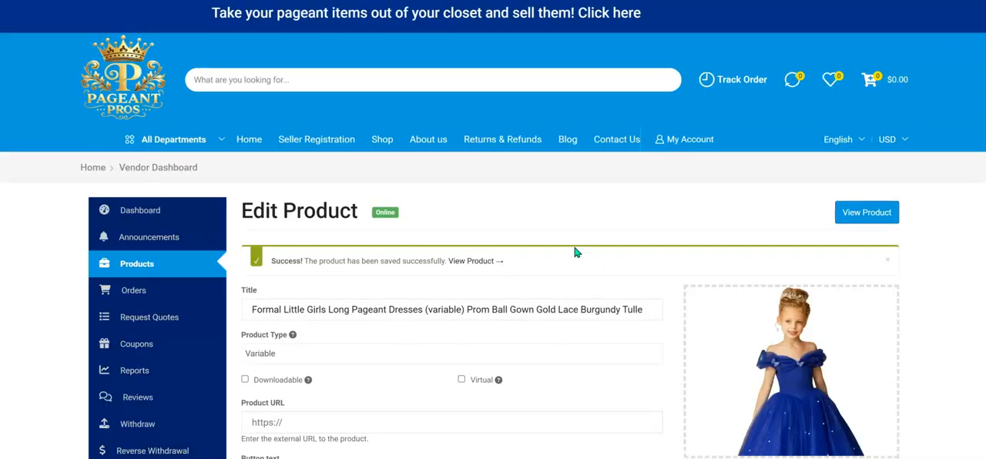
Switch to the dress's public store page and reload it to load the saved product.
left_click(625, 2)
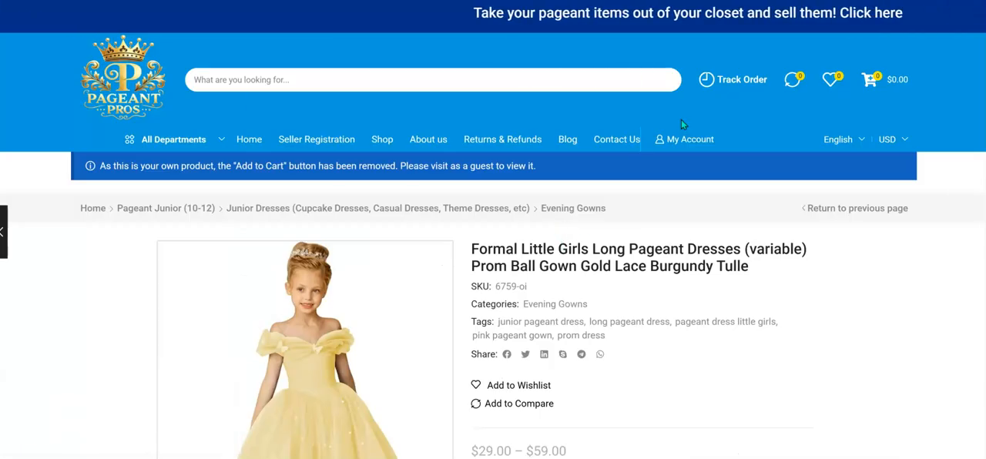
right_click(760, 51)
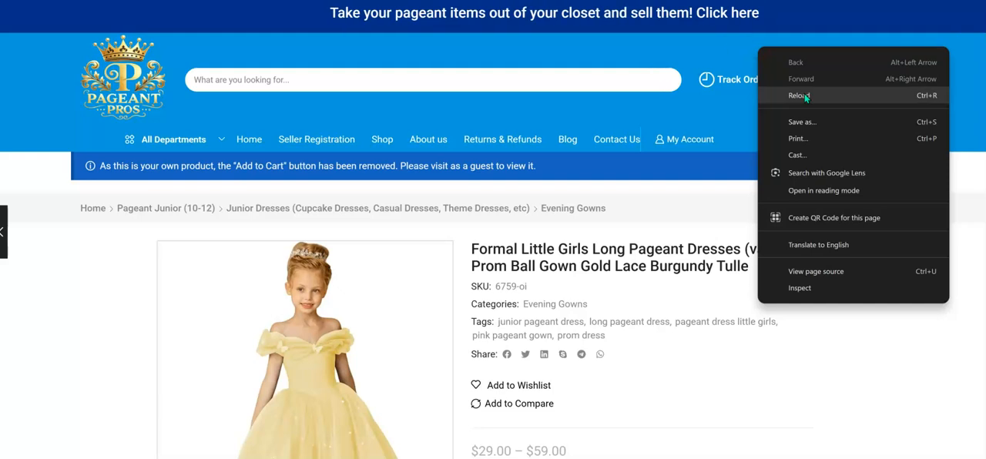
left_click(806, 95)
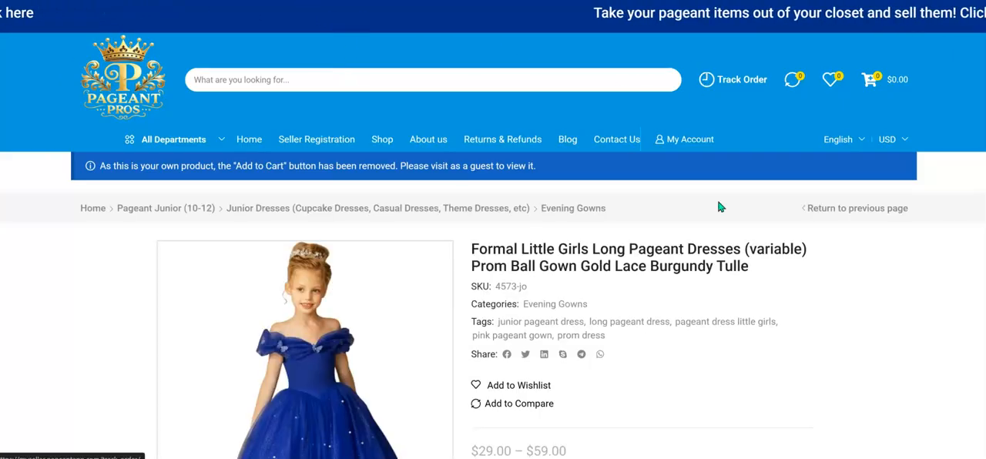
Preview the Black dress in size 10 using the color and size options on the product page.
scroll(721, 241, "down", 1)
scroll(722, 242, "down", 5)
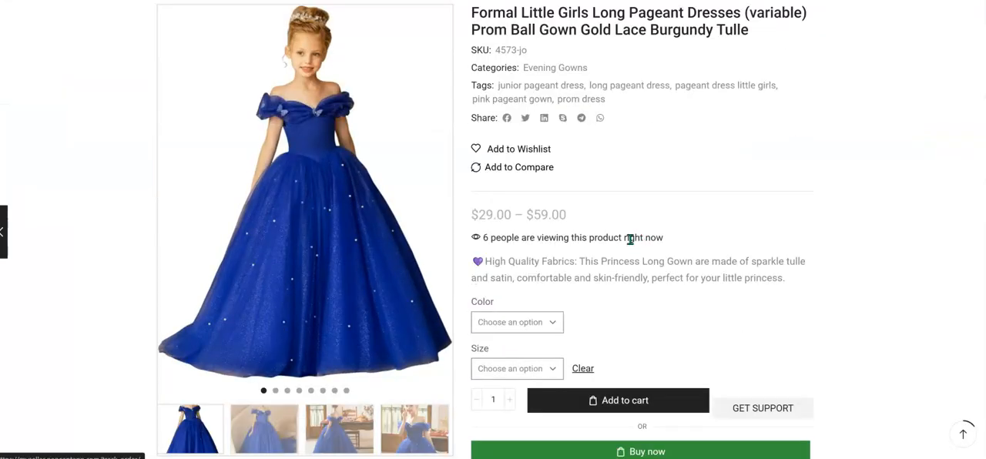
scroll(630, 240, "down", 3)
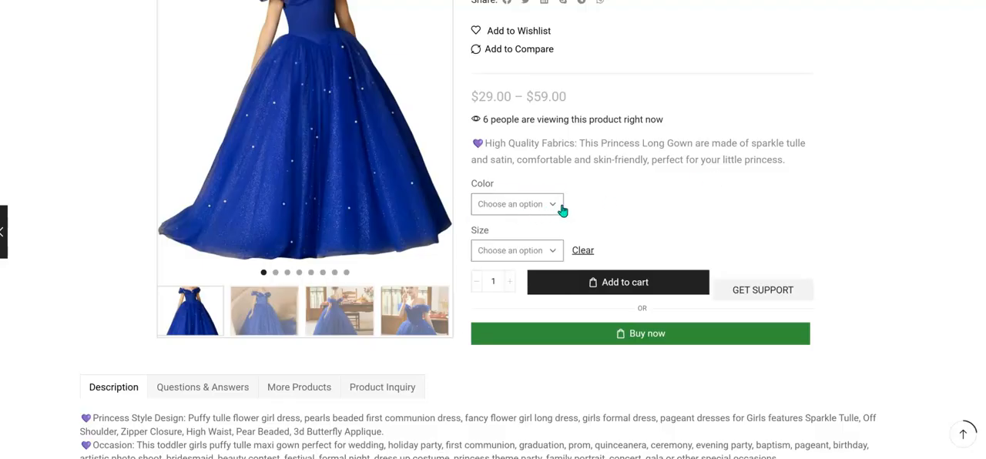
left_click(558, 210)
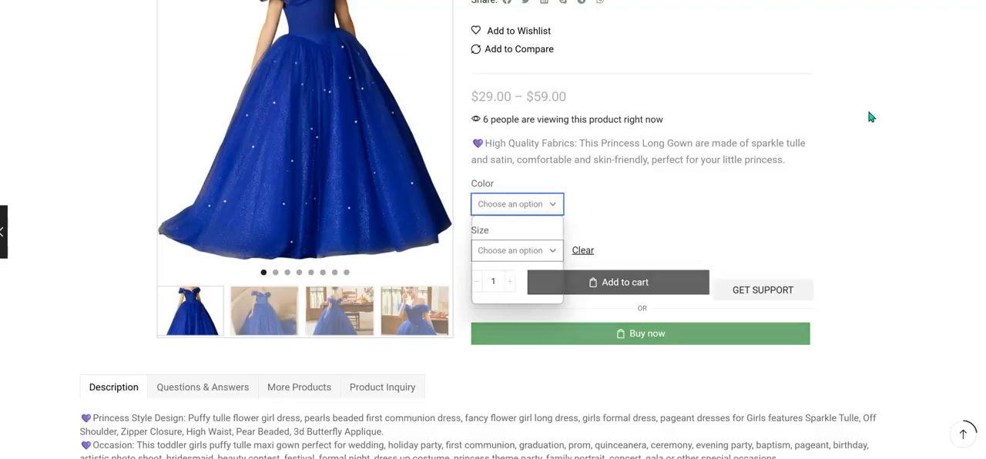
left_click(521, 210)
left_click(548, 211)
scroll(585, 204, "down", 1)
left_click(542, 145)
left_click(845, 168)
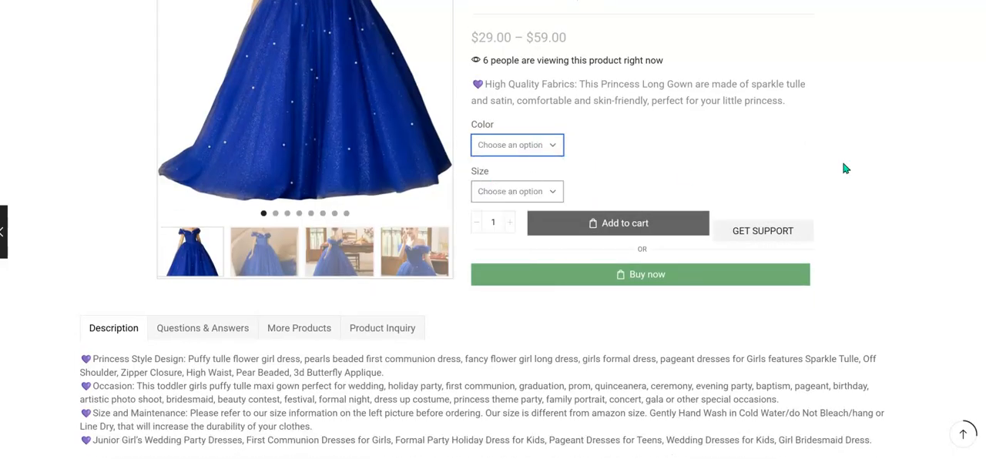
left_click(542, 191)
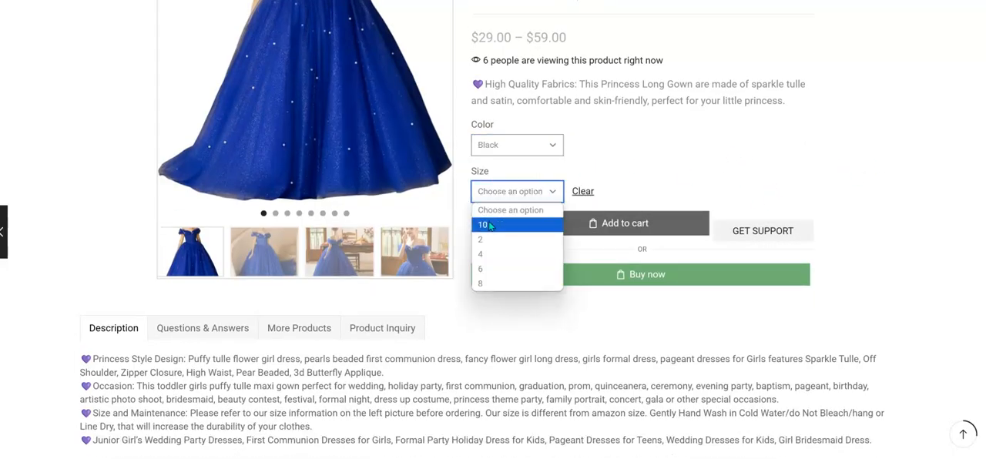
left_click(491, 223)
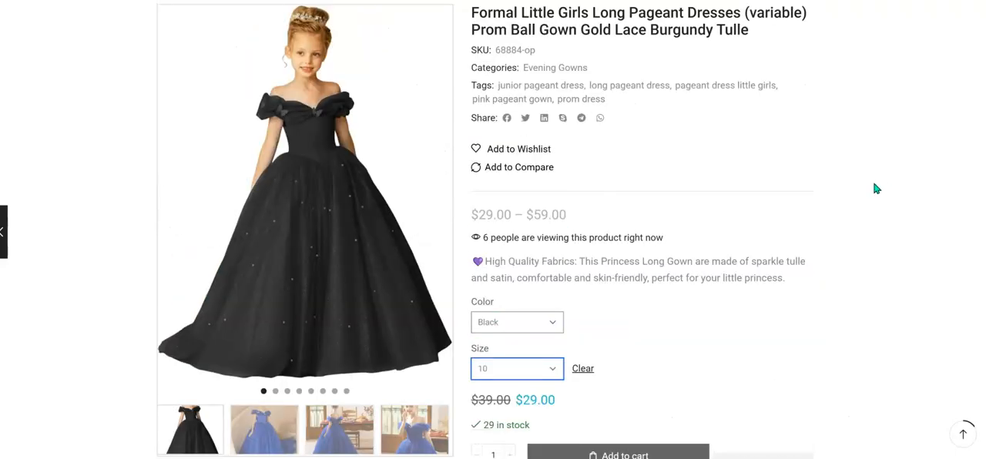
Check the price and stock of the Black dress in sizes 2, 4 and 6.
scroll(567, 219, "down", 2)
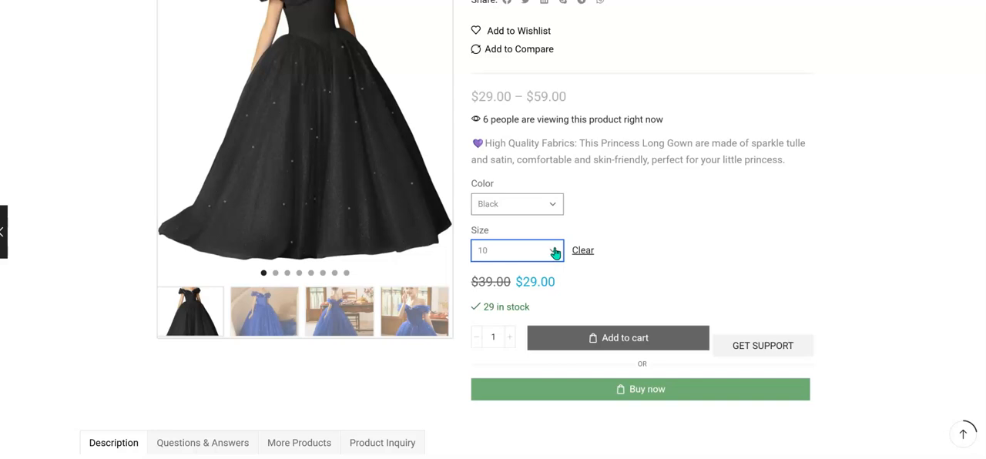
left_click(552, 254)
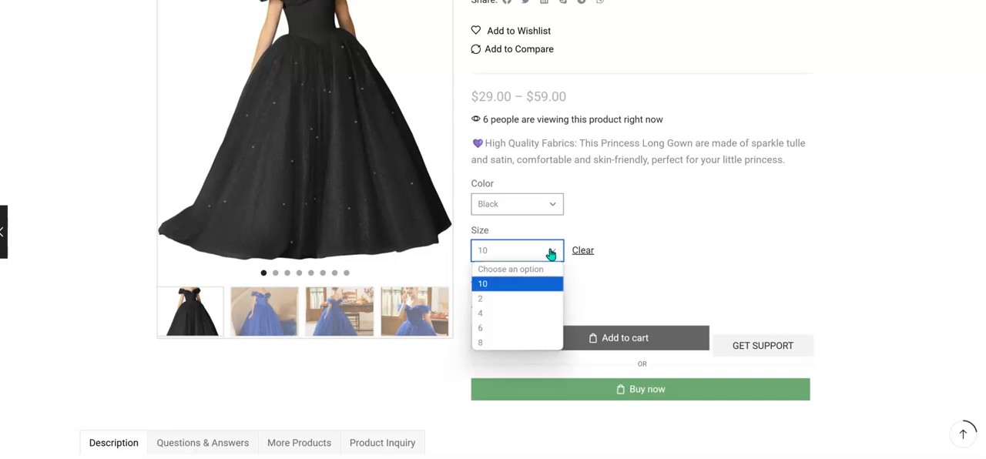
left_click(531, 298)
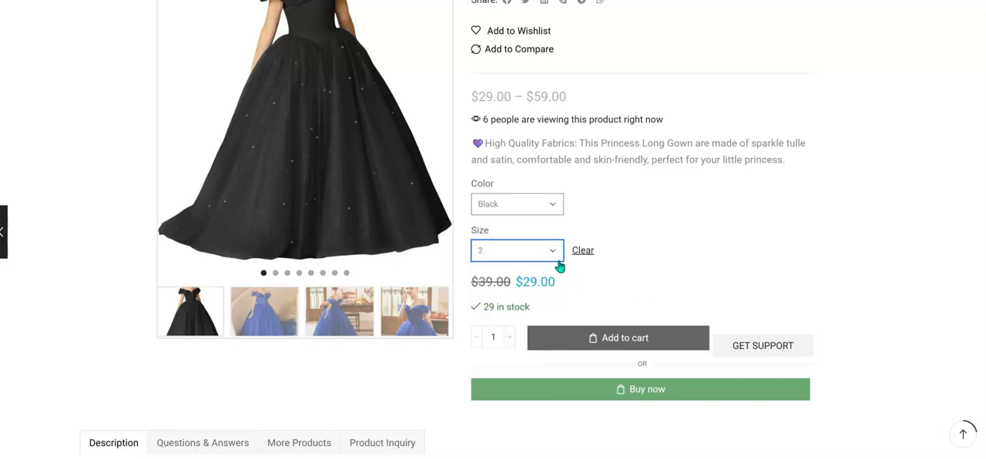
left_click(555, 256)
left_click(508, 312)
left_click(562, 252)
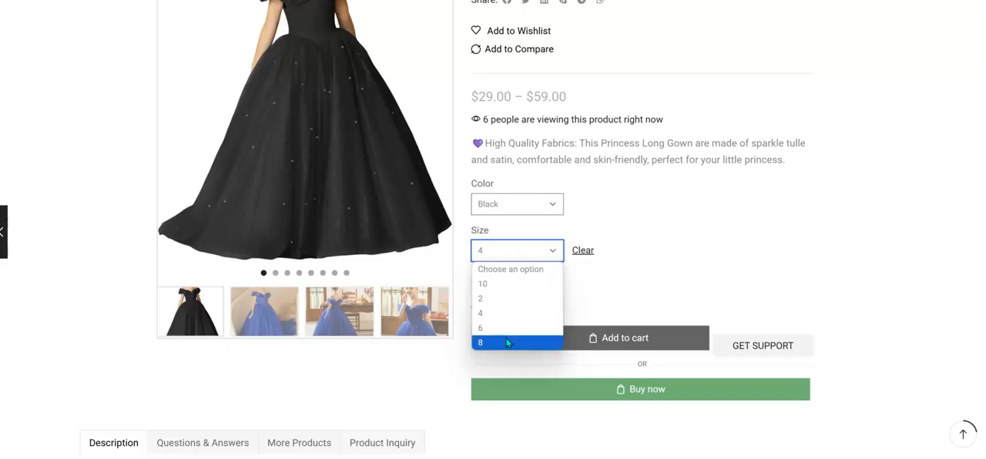
left_click(757, 321)
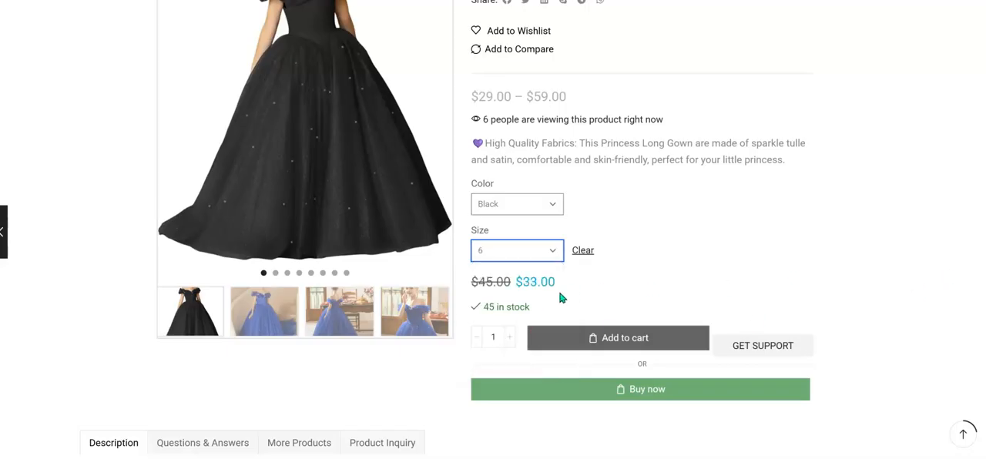
Preview the Pink dress in size 6 and browse its gallery thumbnails.
scroll(629, 290, "up", 2)
left_click(557, 321)
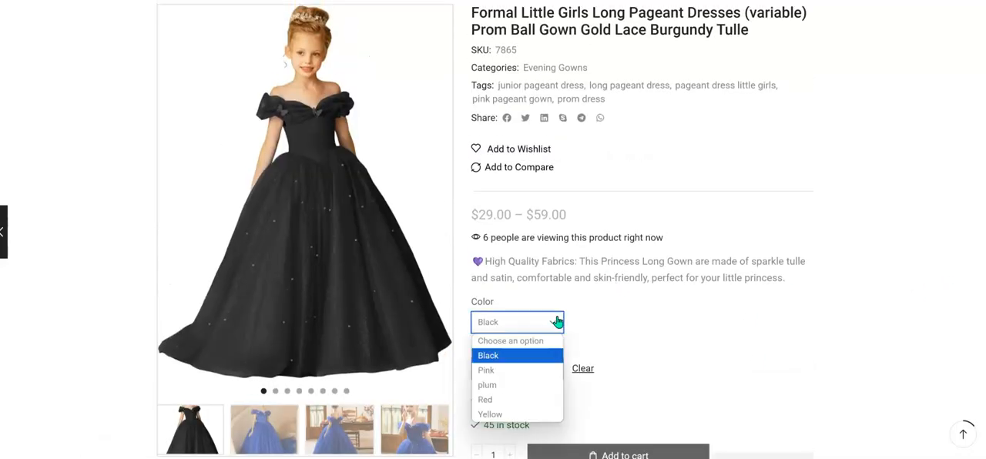
left_click(527, 370)
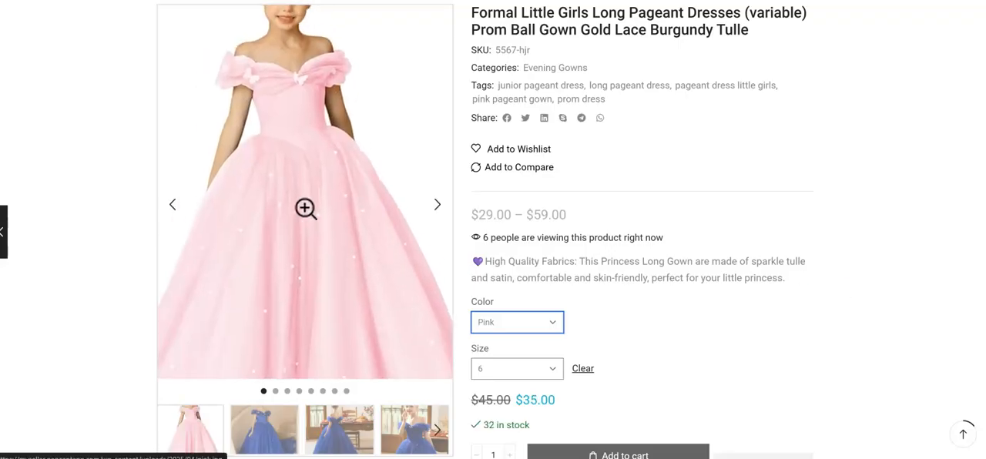
scroll(341, 306, "down", 1)
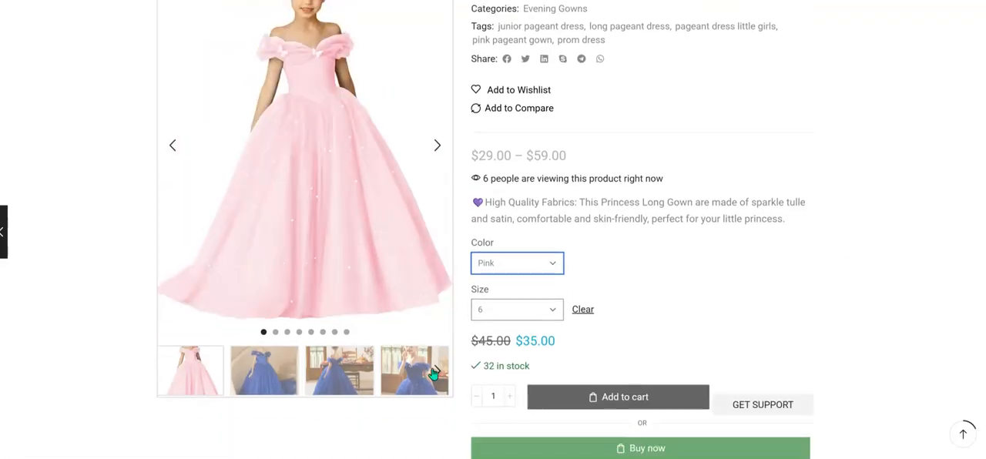
left_click(433, 373)
left_click(433, 373)
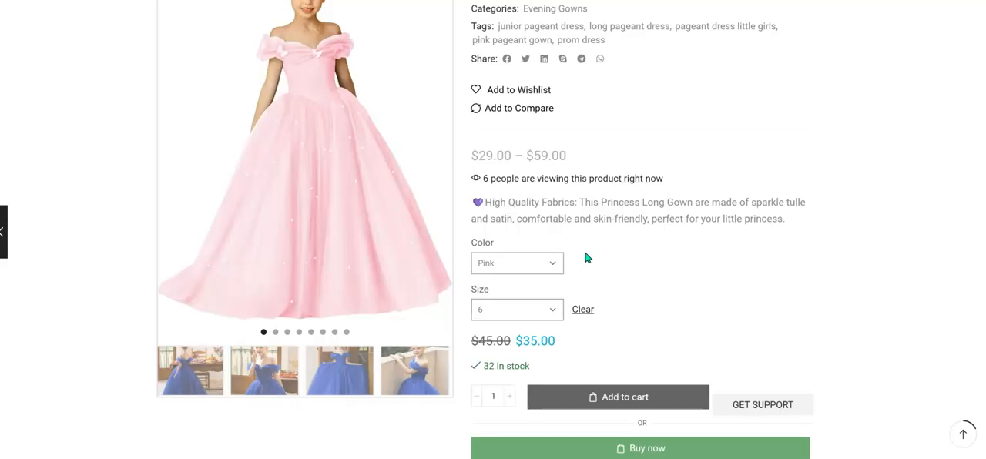
Change the color to plum and check the size 6 variation's image, SKU, description, price and stock.
left_click(542, 263)
left_click(505, 328)
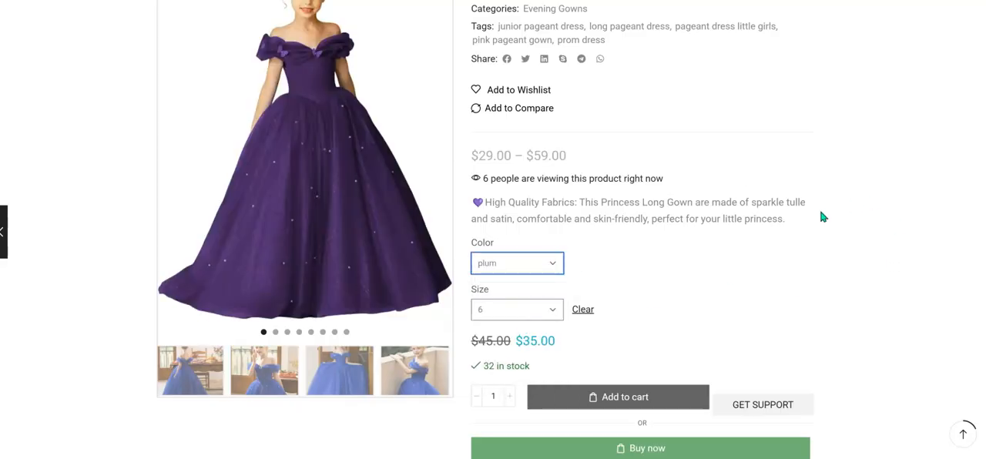
scroll(347, 180, "up", 2)
scroll(348, 203, "up", 3)
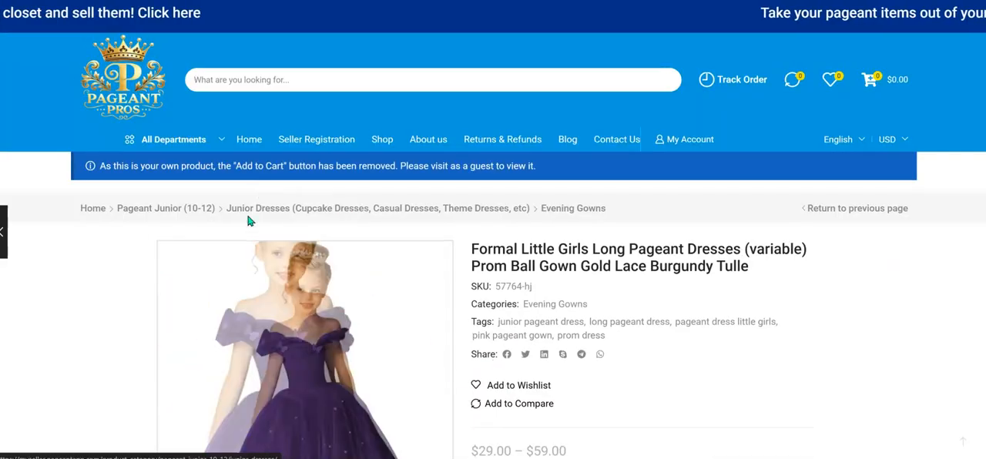
scroll(346, 288, "down", 4)
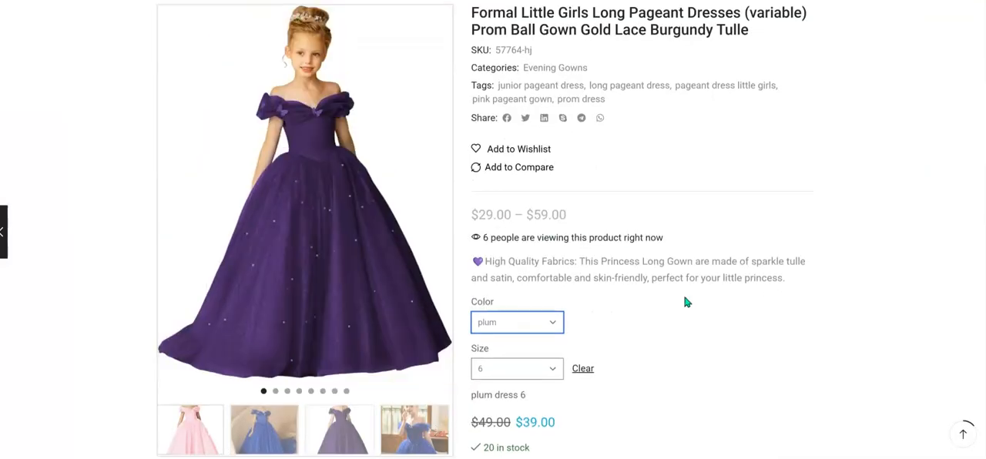
scroll(687, 308, "down", 2)
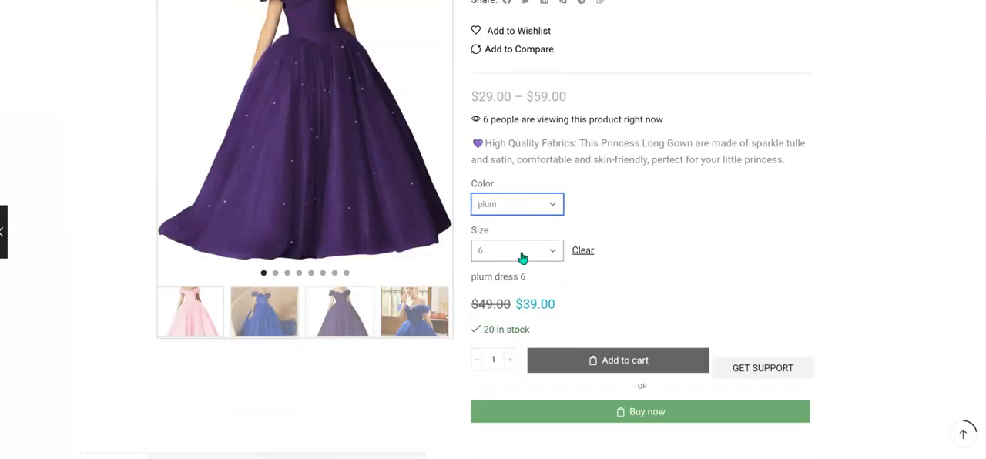
Compare the plum dress in size 10 with size 6, reviewing the available size options.
left_click(525, 256)
left_click(501, 284)
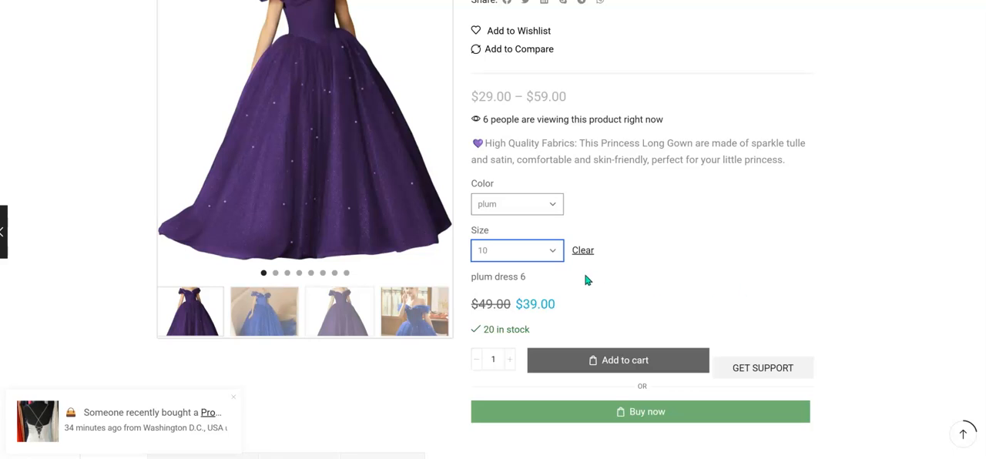
left_click(508, 255)
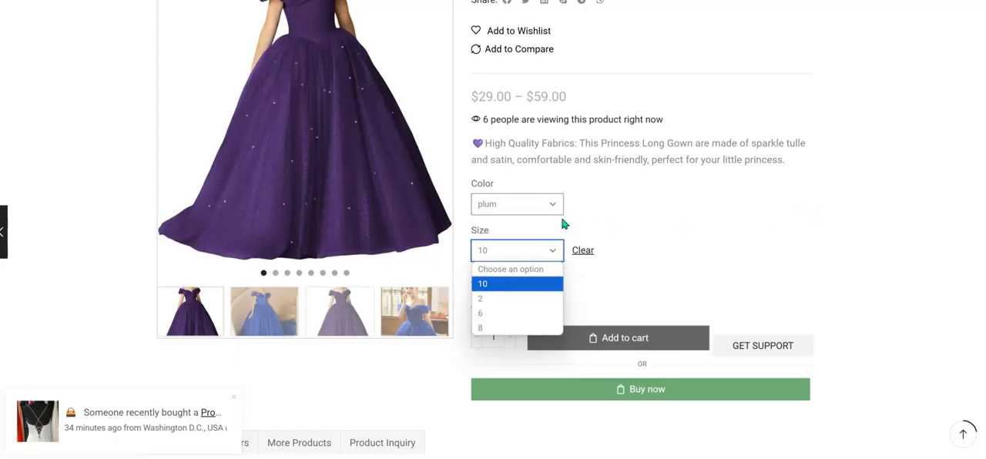
left_click(731, 283)
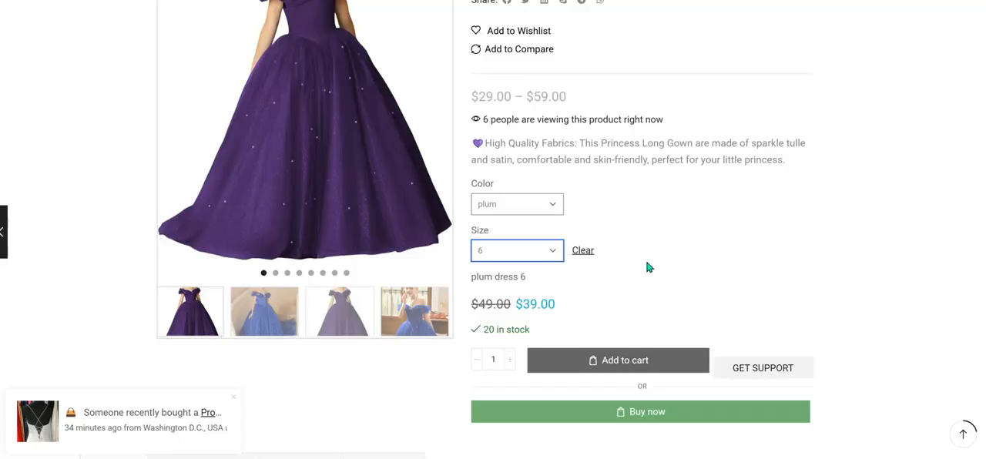
Change the color to Red and check the size 6 variation's image, SKU, description, price and stock.
left_click(538, 212)
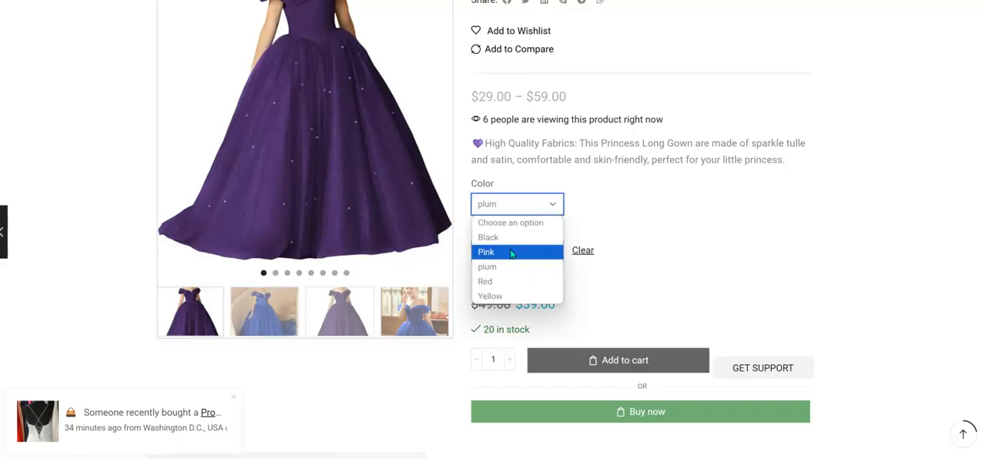
left_click(529, 281)
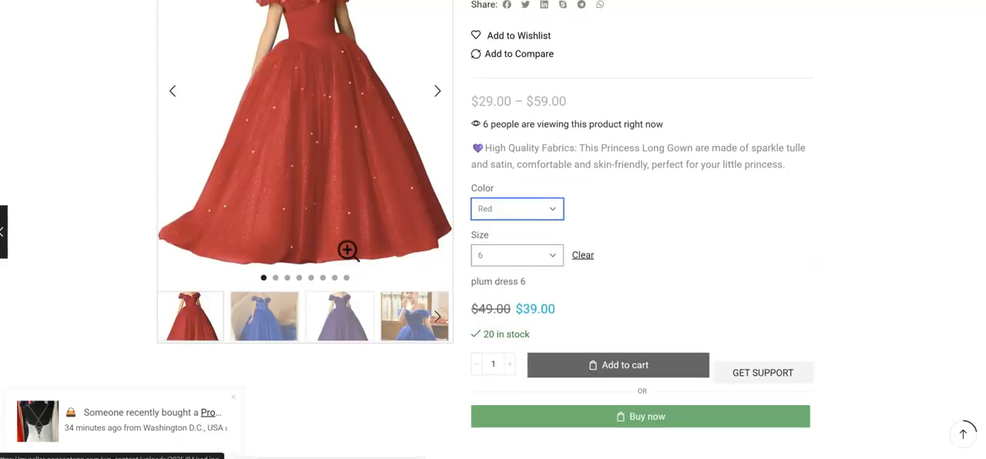
scroll(346, 249, "up", 2)
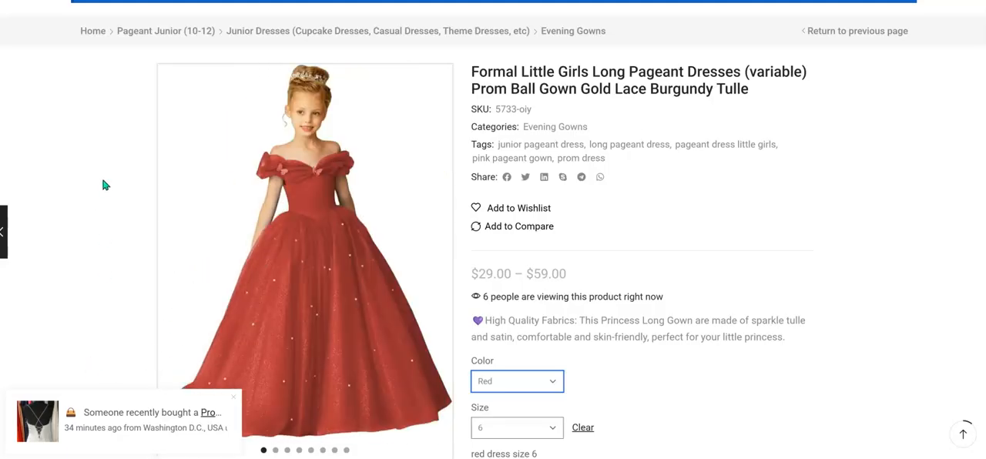
scroll(616, 275, "down", 2)
scroll(581, 262, "down", 1)
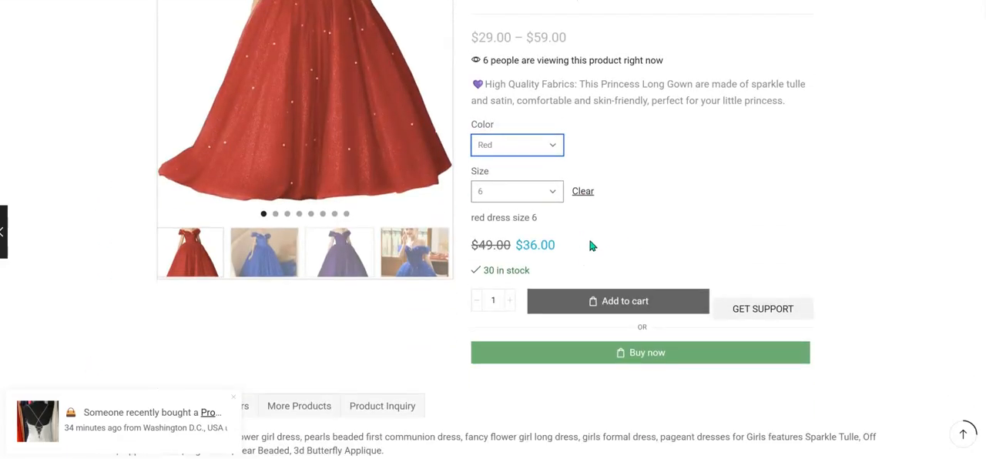
Change the Red dress to size 2 and check that variation's details.
left_click(553, 199)
left_click(497, 240)
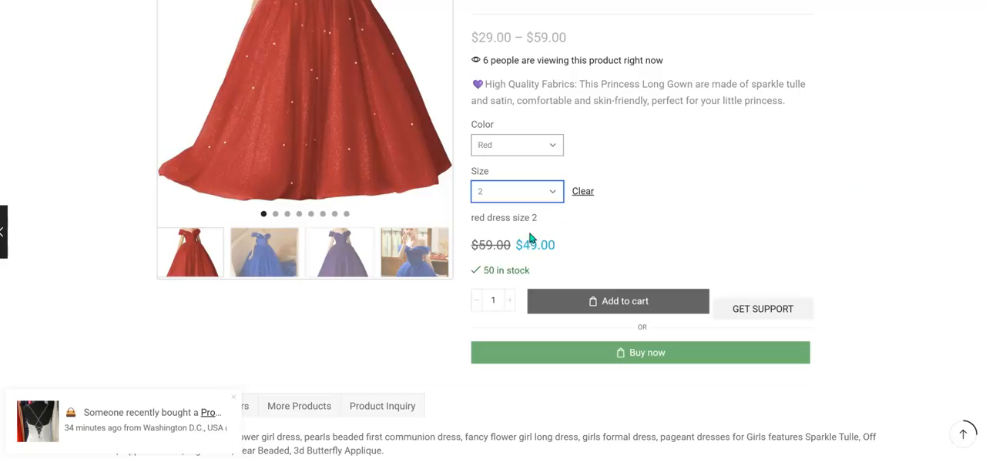
scroll(561, 230, "up", 5)
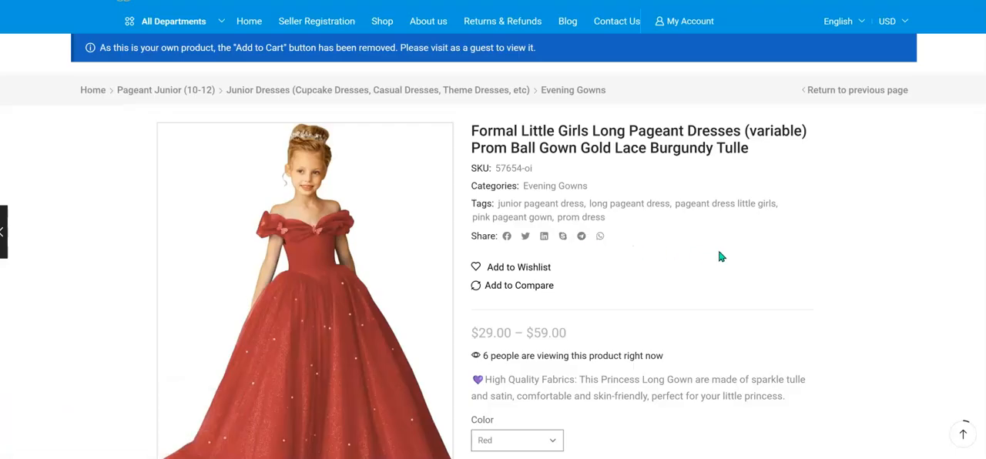
Review the Red size 2 variation's description, price and stock, and look over the available color options.
scroll(670, 202, "down", 1)
scroll(669, 201, "down", 2)
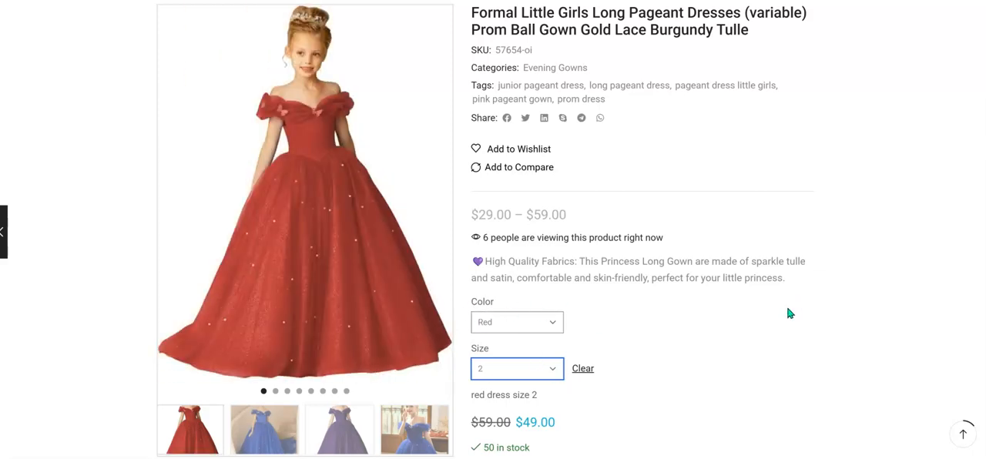
scroll(789, 313, "down", 2)
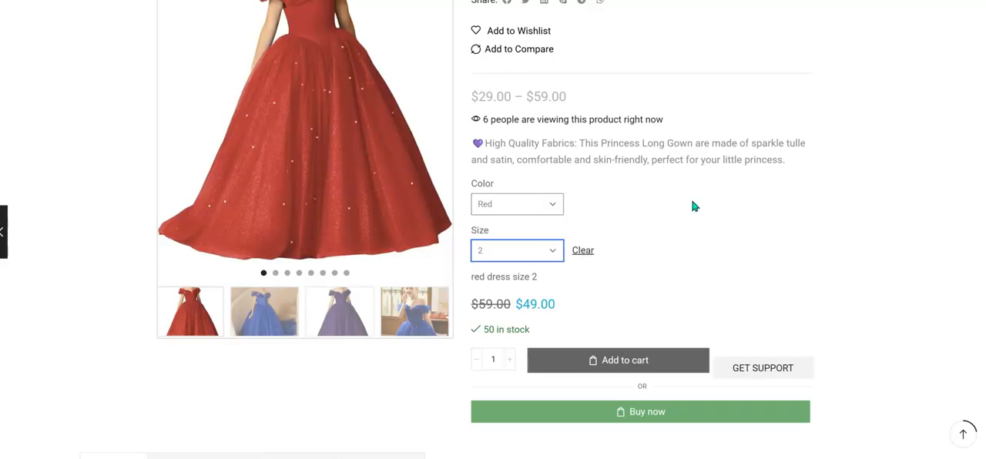
scroll(747, 208, "up", 5)
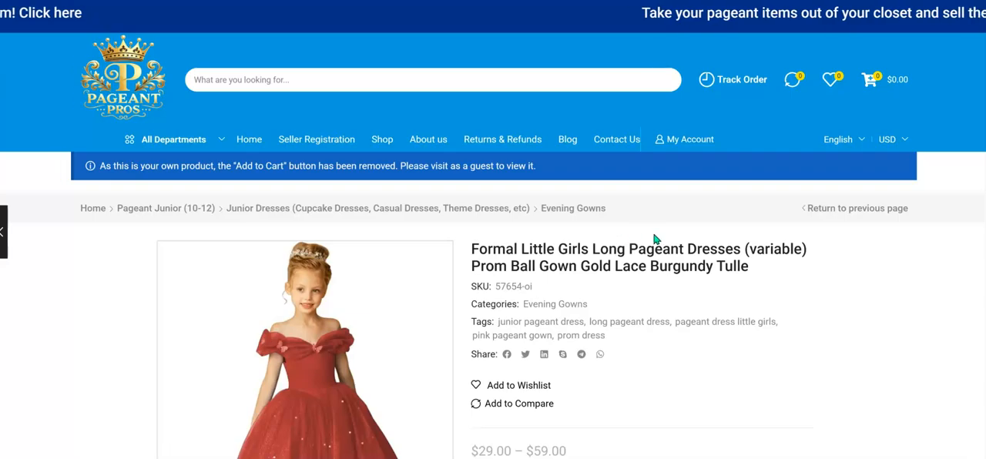
scroll(654, 239, "down", 3)
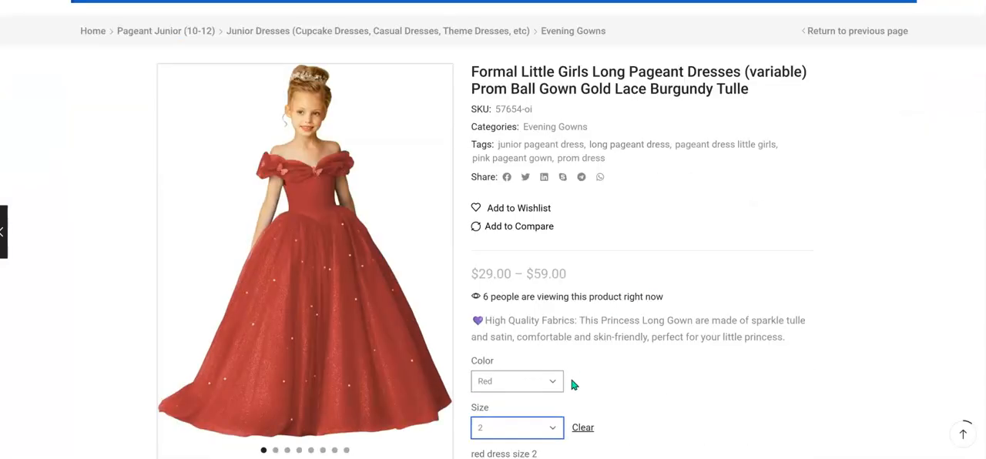
left_click(524, 320)
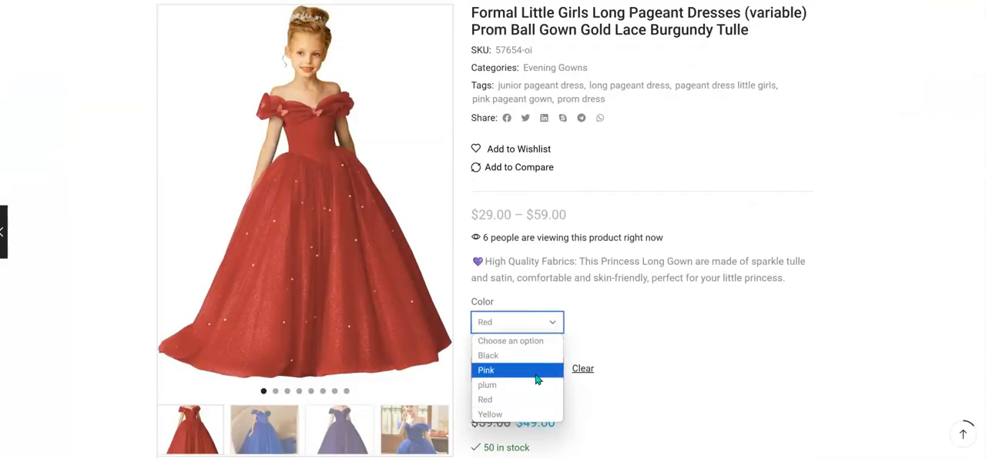
left_click(903, 209)
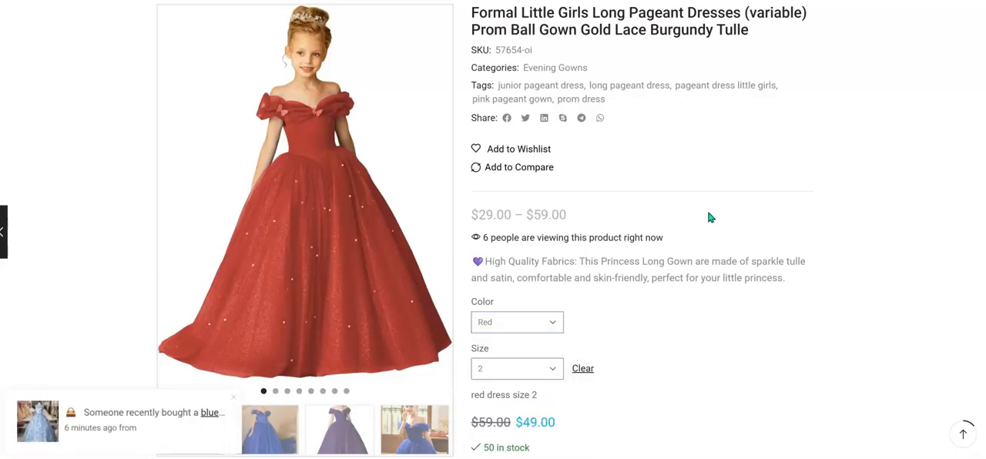
scroll(643, 284, "down", 2)
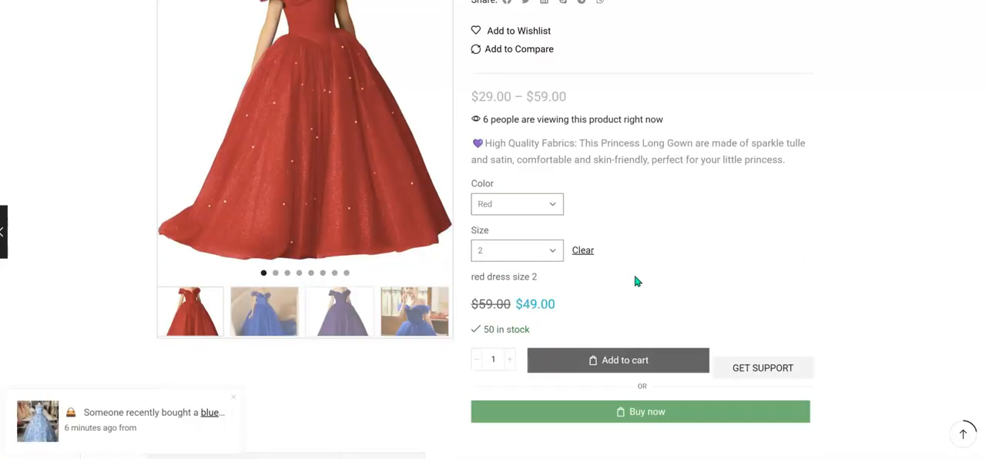
Open the store's home page in a separate tab, go to Pageant Pros Picks and close the vendor announcement popup.
scroll(638, 266, "up", 3)
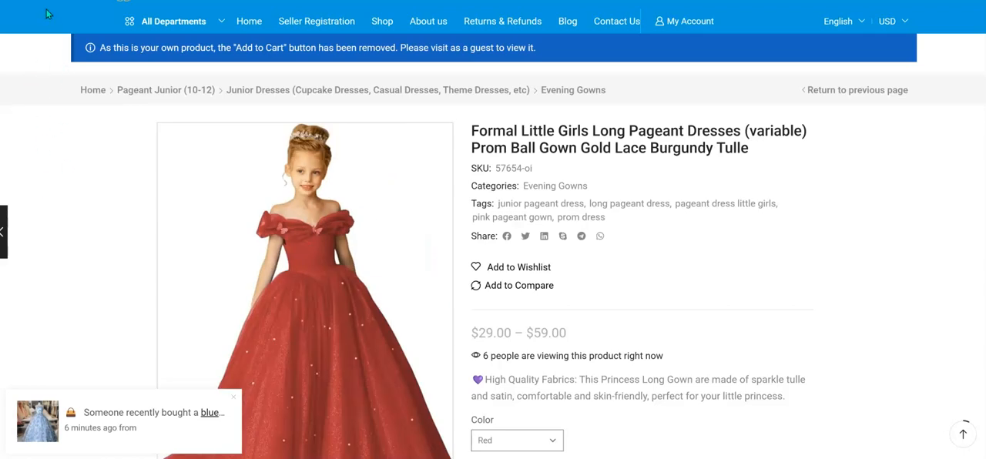
scroll(122, 77, "up", 2)
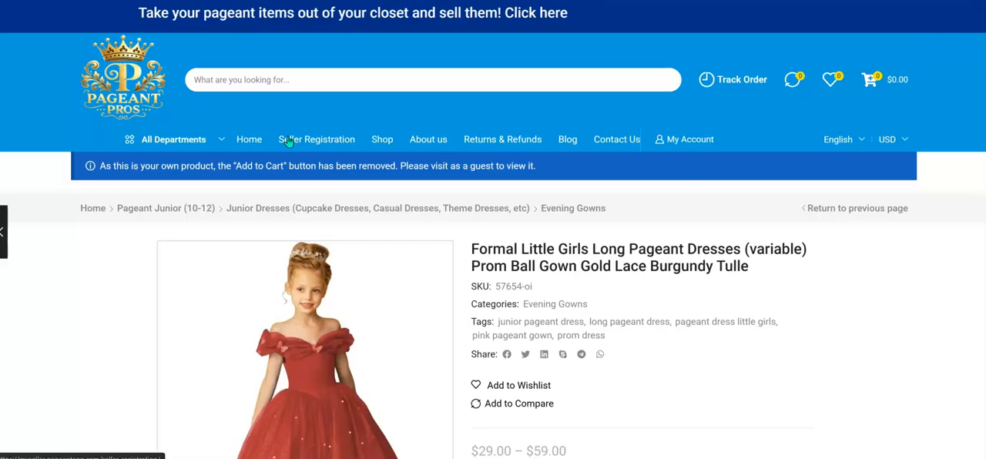
right_click(248, 143)
left_click(280, 155)
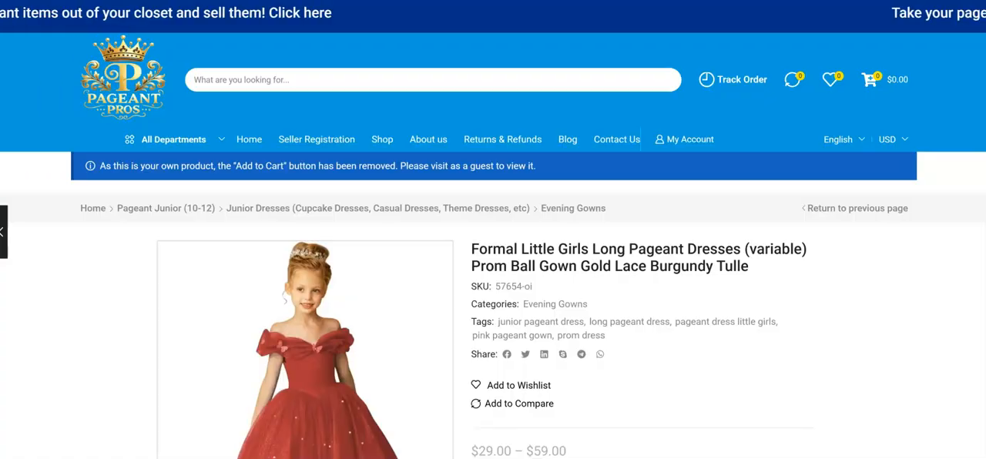
left_click(524, 1)
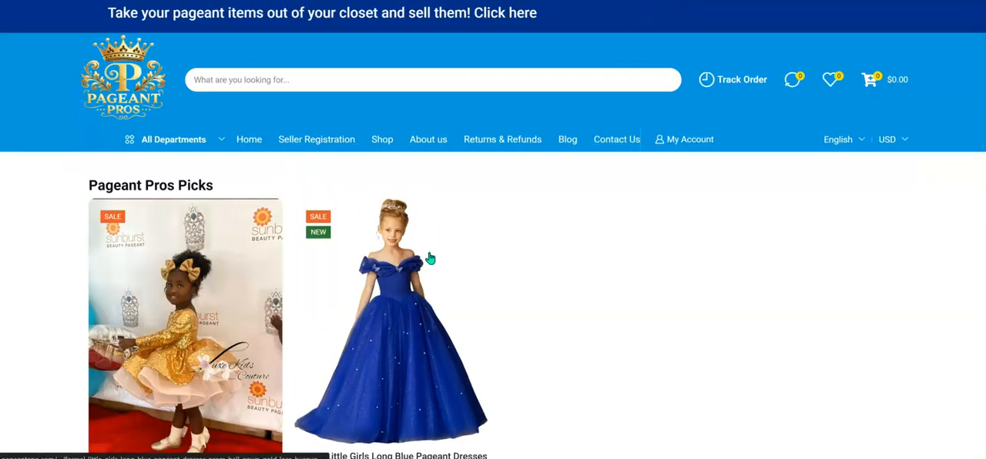
scroll(446, 271, "down", 2)
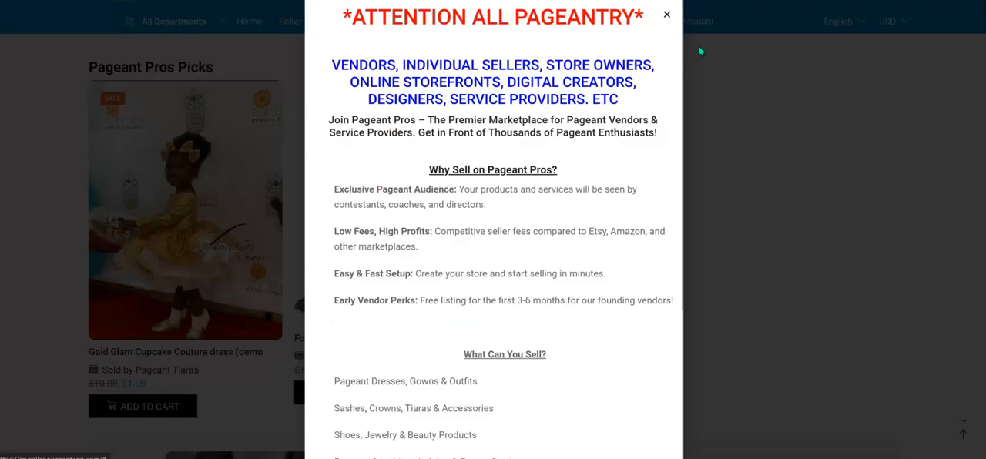
left_click(666, 17)
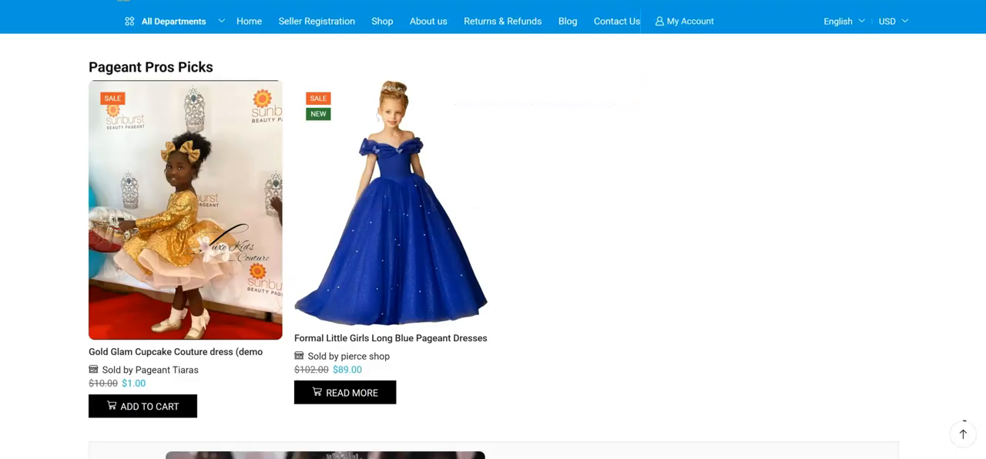
Reload the home page to refresh the Pageant Pros Picks listing, and dismiss the vendor announcement popup.
right_click(763, 60)
left_click(803, 98)
scroll(555, 231, "down", 2)
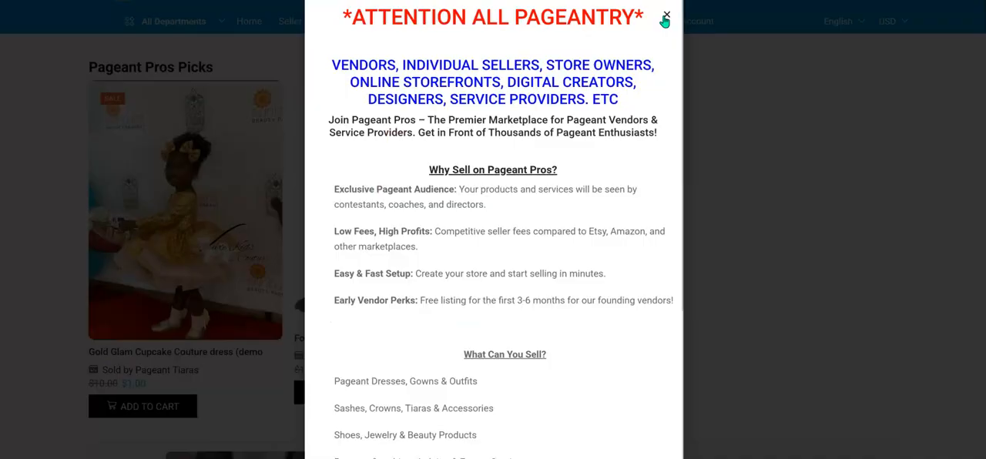
left_click(666, 22)
right_click(769, 27)
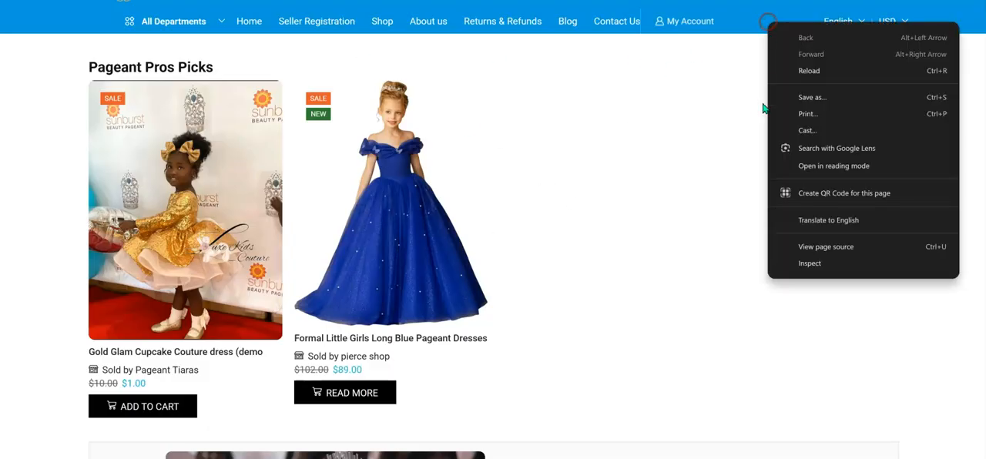
left_click(774, 70)
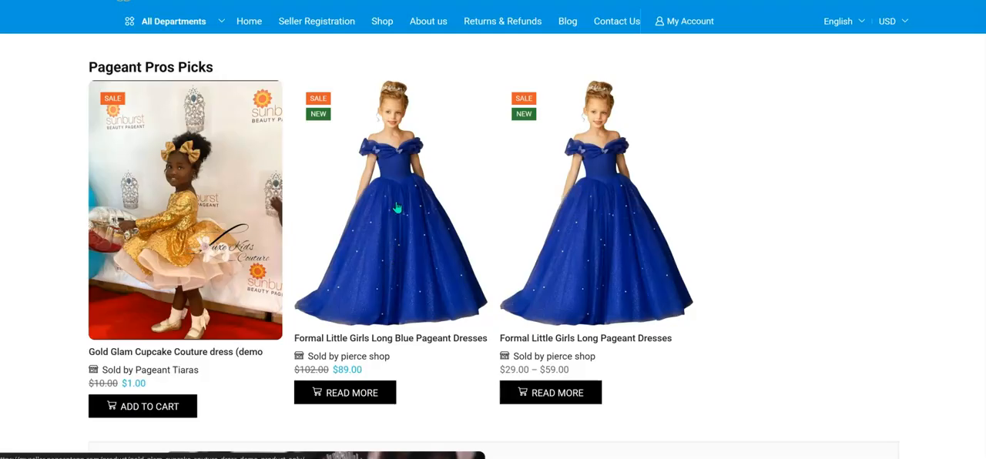
mouse_move(395, 210)
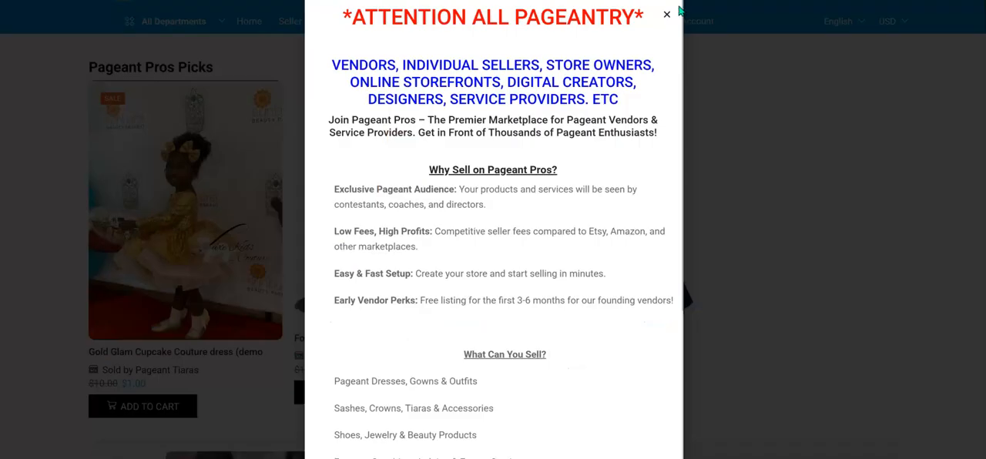
left_click(669, 17)
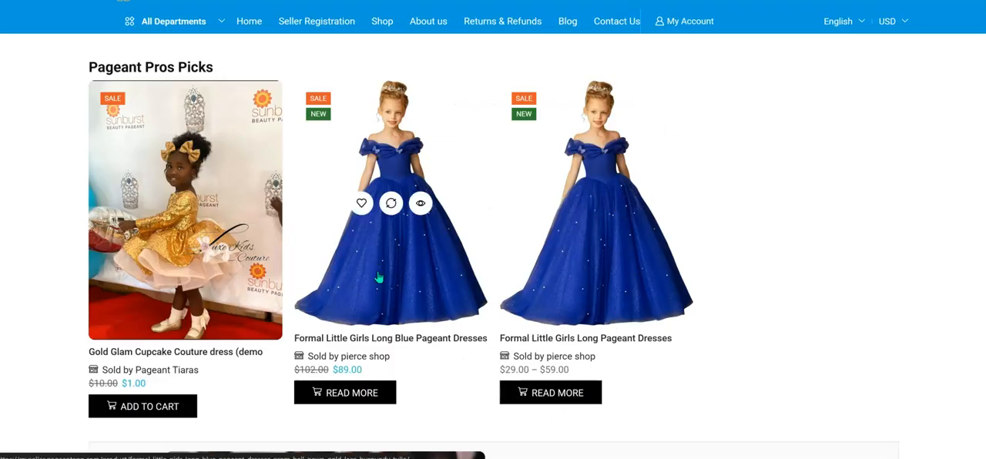
Open the Formal Little Girls Long Blue Pageant Dresses product and review its images, price and description.
left_click(419, 110)
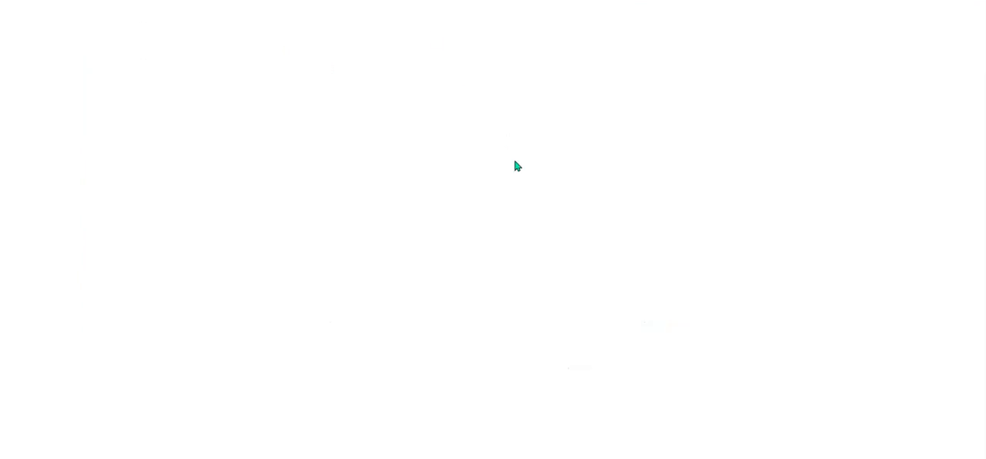
scroll(495, 280, "down", 2)
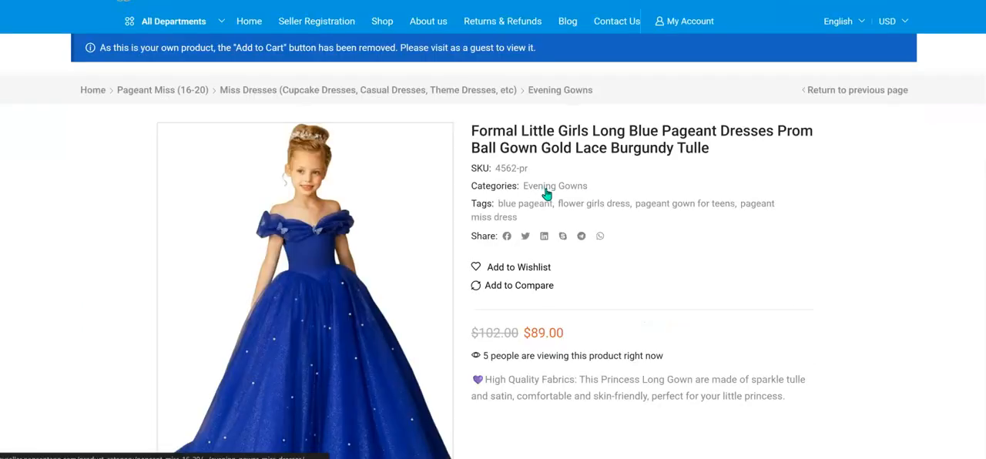
scroll(559, 202, "down", 1)
scroll(565, 210, "down", 1)
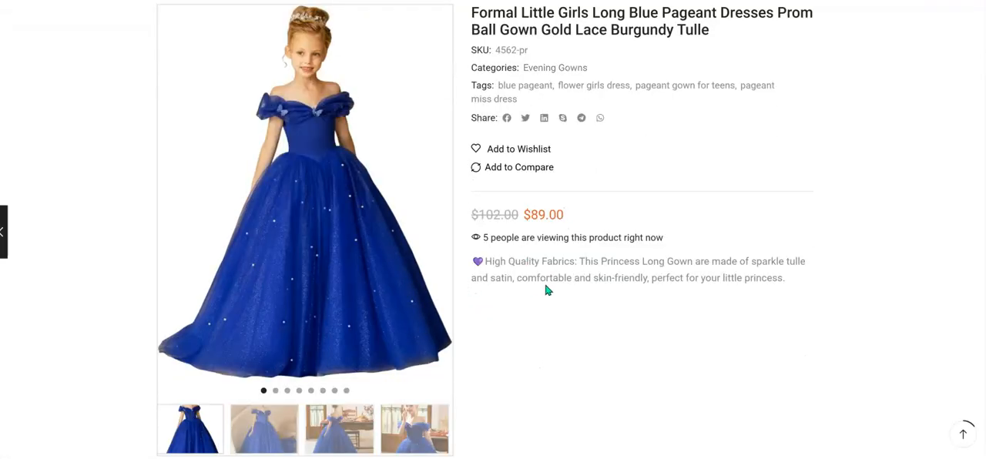
scroll(378, 326, "down", 2)
scroll(378, 326, "up", 6)
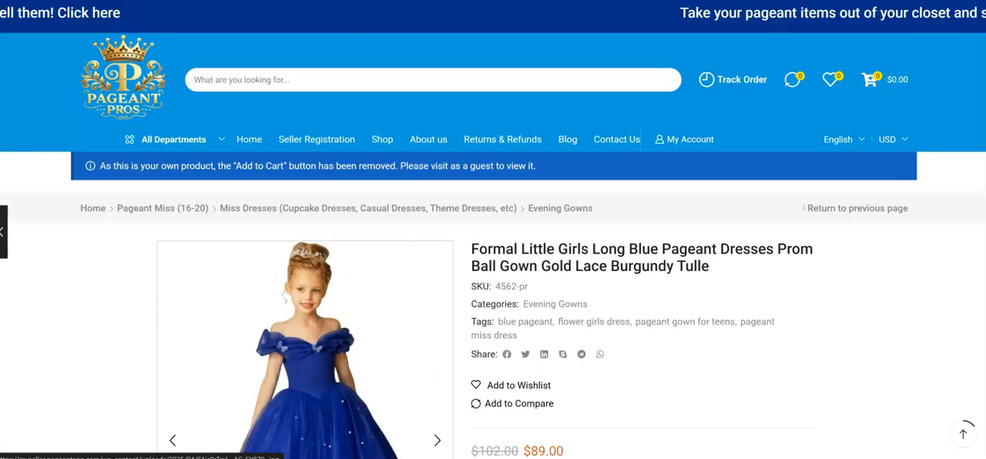
Open the variable Formal Little Girls Long Pageant Dresses product and examine its price range and its color and size choices.
scroll(701, 264, "down", 10)
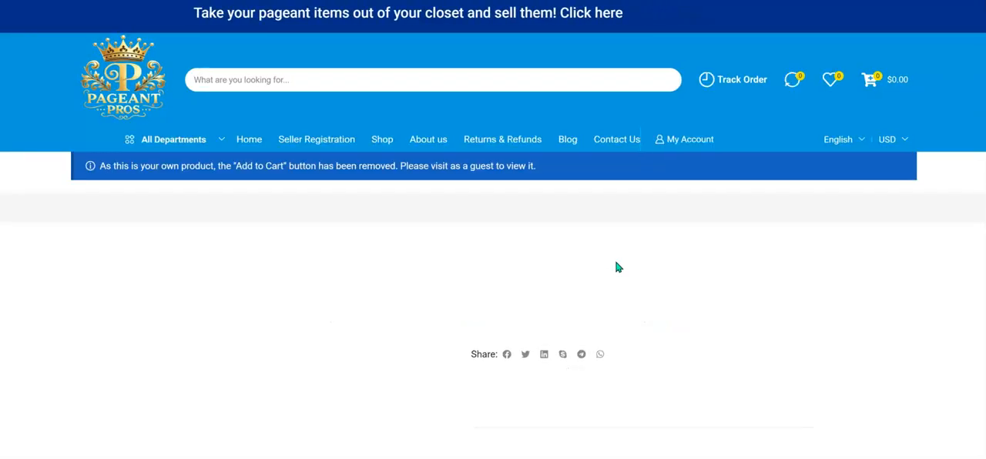
scroll(616, 266, "down", 3)
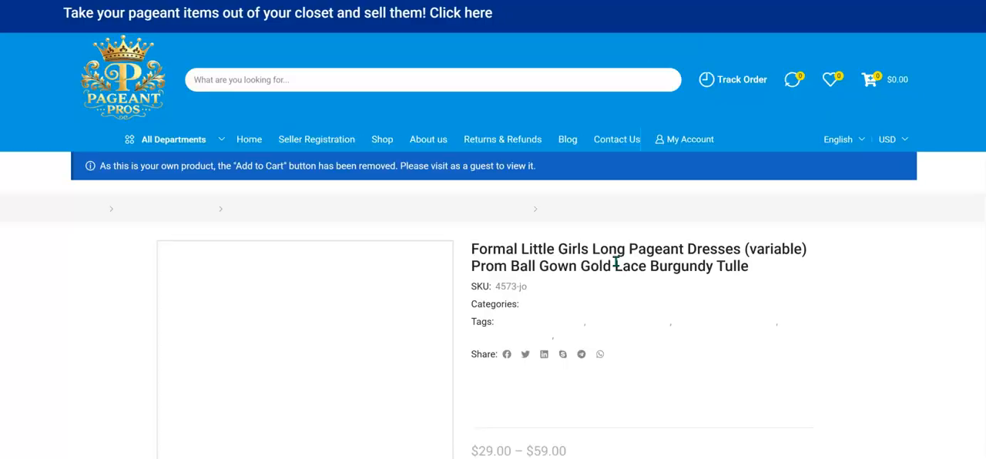
scroll(616, 264, "down", 4)
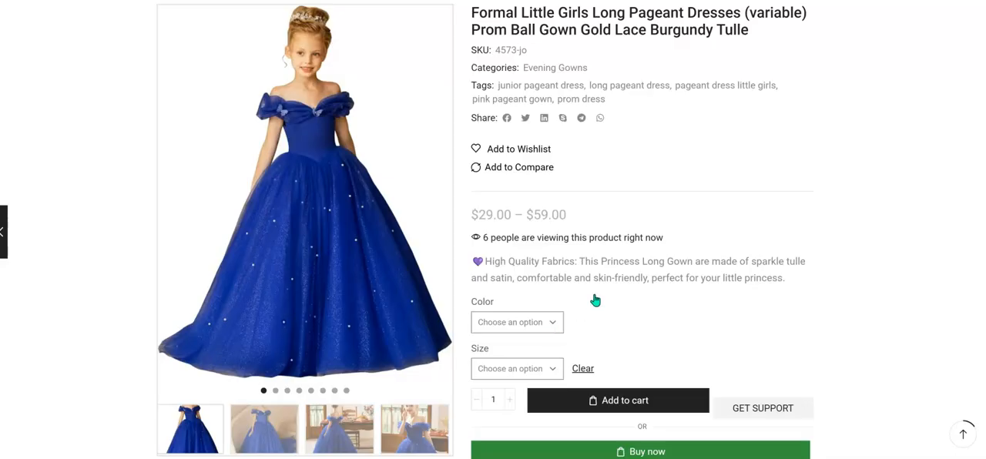
scroll(595, 301, "down", 1)
Set the variable dress's color to Black and choose a size to display that variation.
left_click(556, 263)
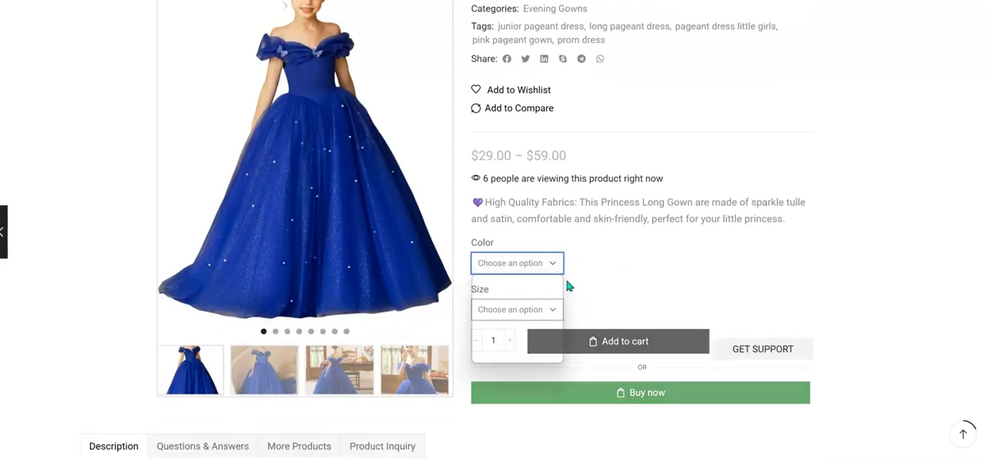
left_click(538, 266)
left_click(538, 266)
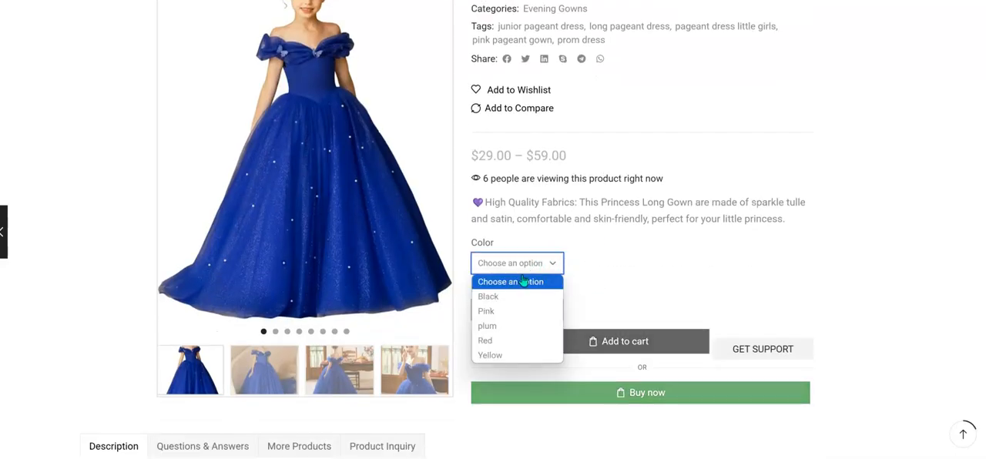
left_click(598, 297)
key("Down")
left_click(519, 310)
left_click(669, 352)
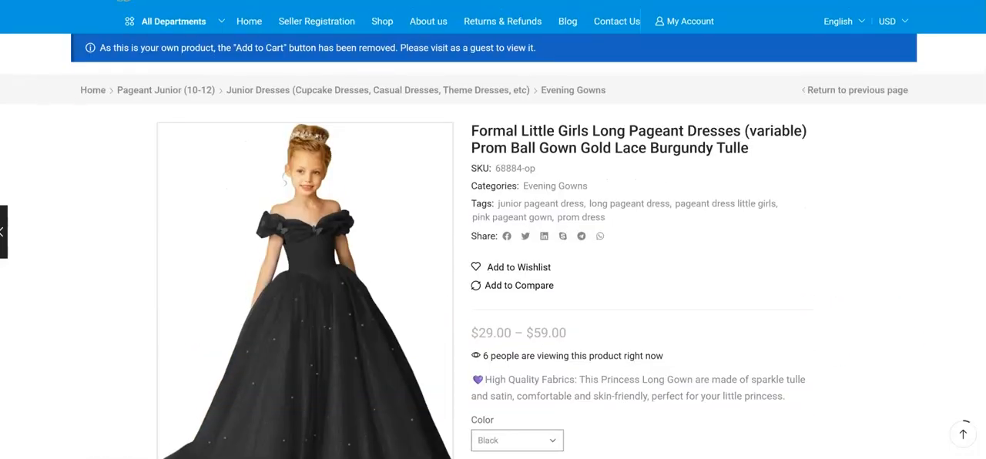